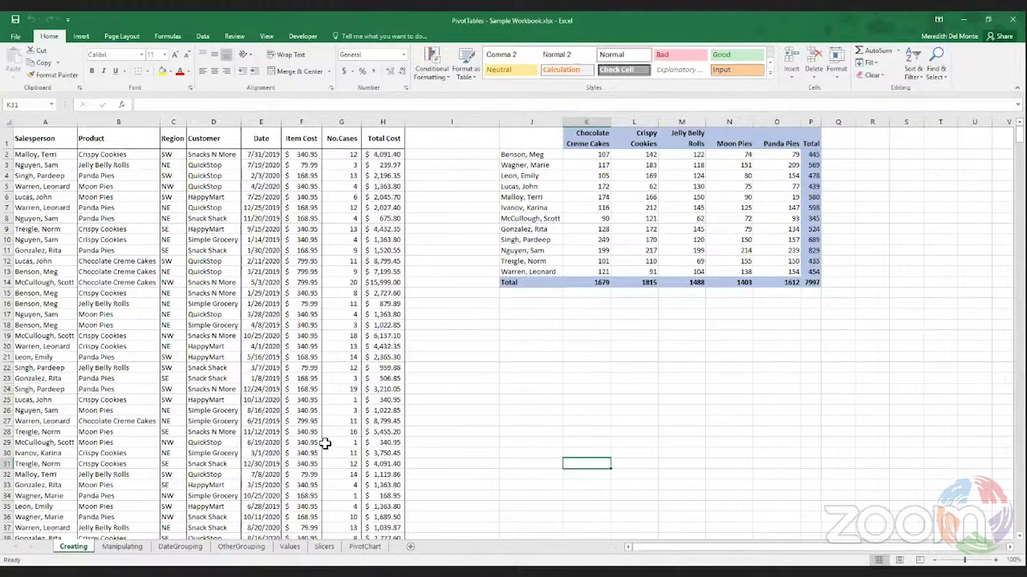
# Select the salesperson and product cells in rows 25–27, then the HappyMart and QuickStop customer entries
pyautogui.moveTo(32, 400); pyautogui.dragTo(96, 420)
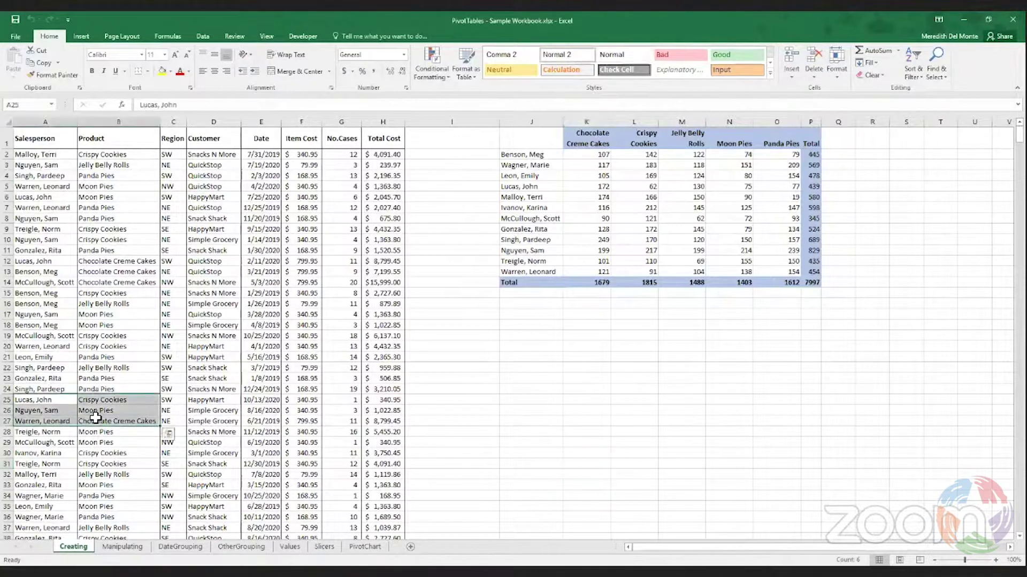
pyautogui.click(206, 346)
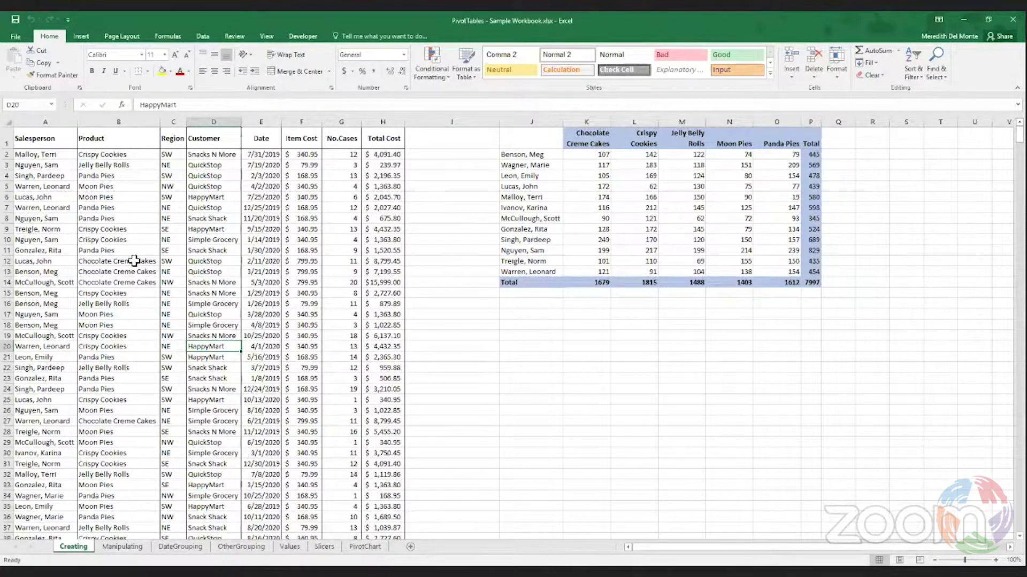
pyautogui.click(214, 167)
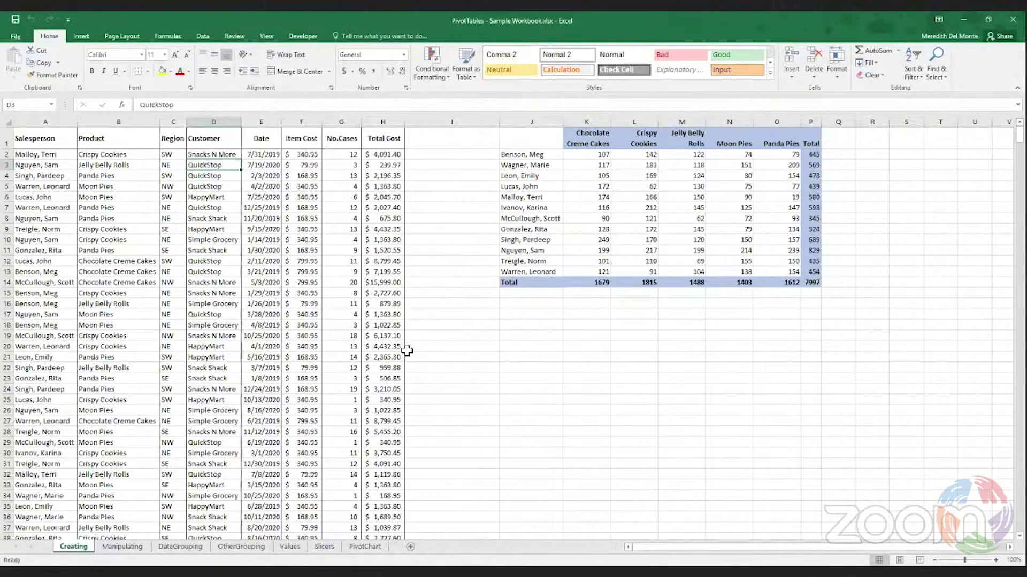
# Widen the Date column and AutoFit the Total Cost column so dates and $15,999.00 display
pyautogui.scroll(1, 407, 346)
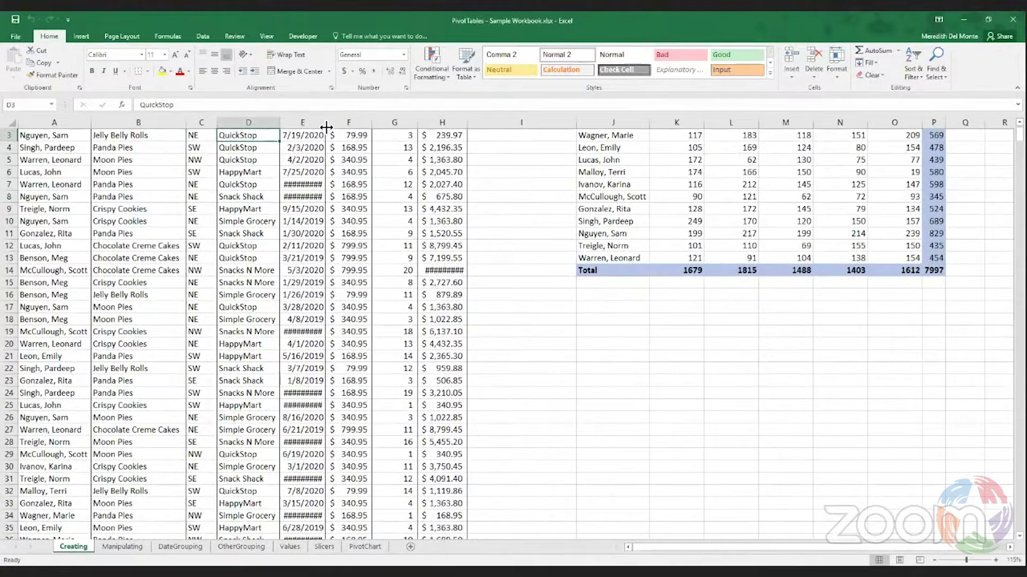
pyautogui.moveTo(325, 125); pyautogui.dragTo(341, 126)
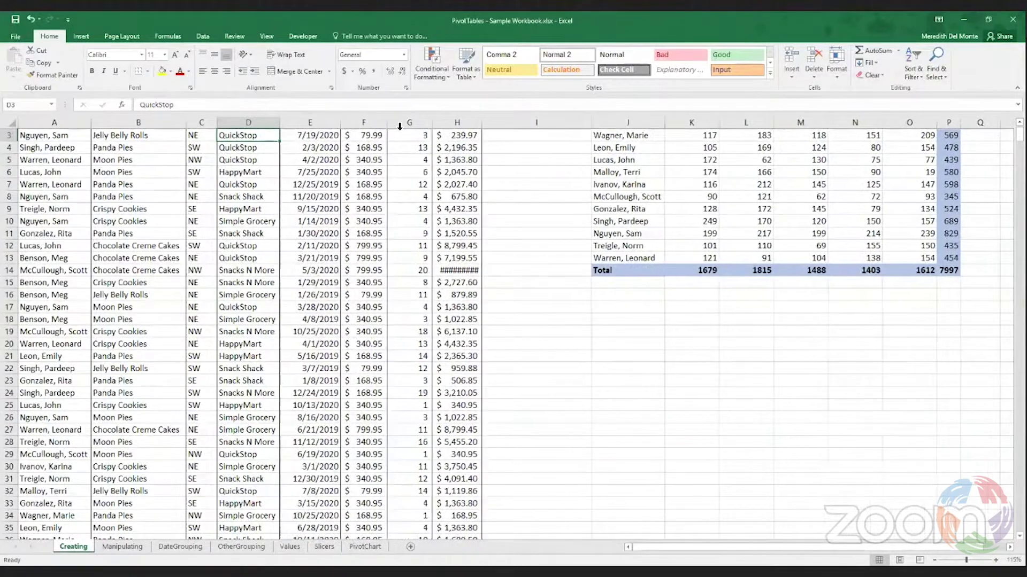
pyautogui.doubleClick(485, 127)
pyautogui.scroll(1, 481, 214)
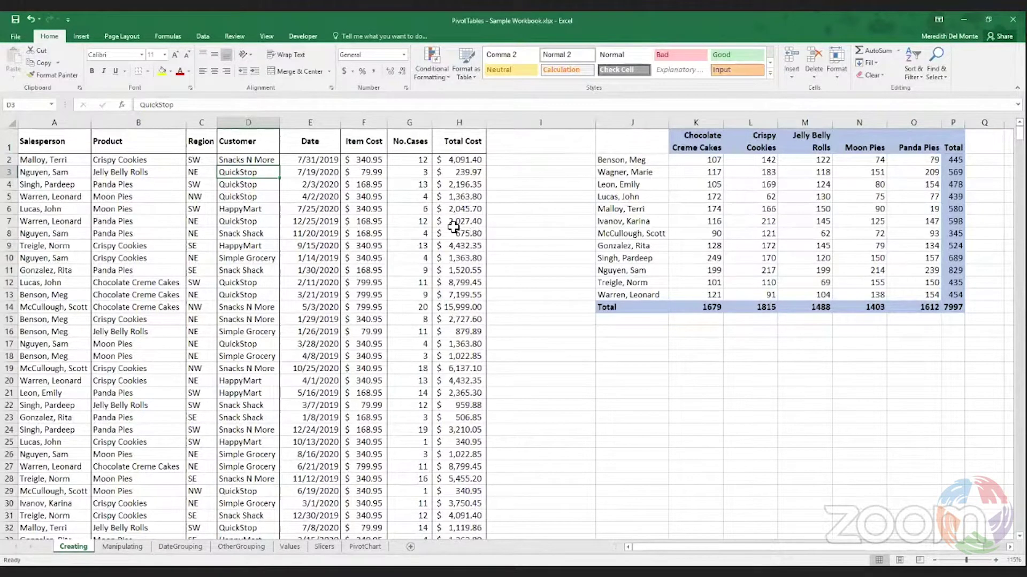
pyautogui.scroll(-2, 350, 343)
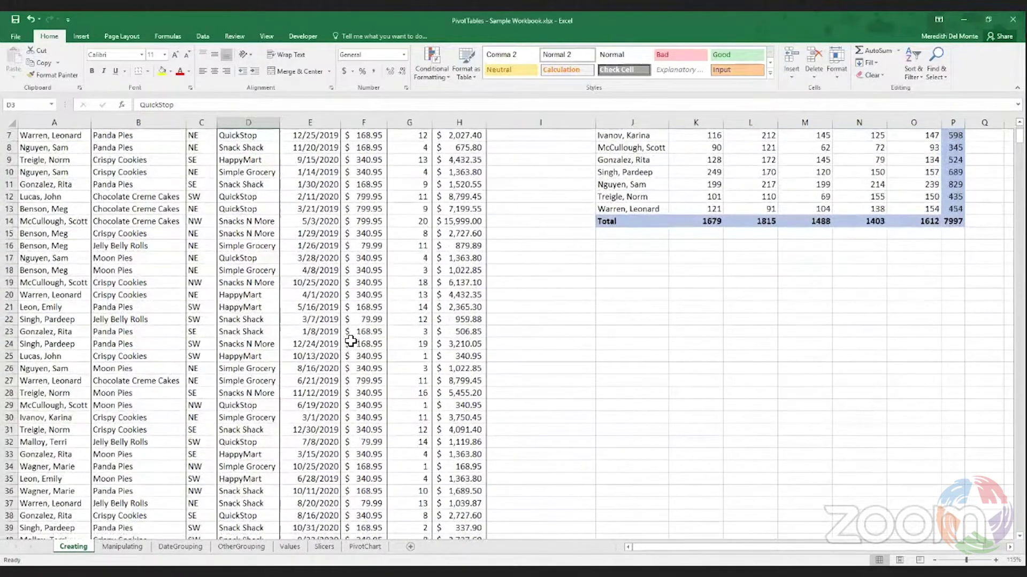
pyautogui.scroll(2, 350, 342)
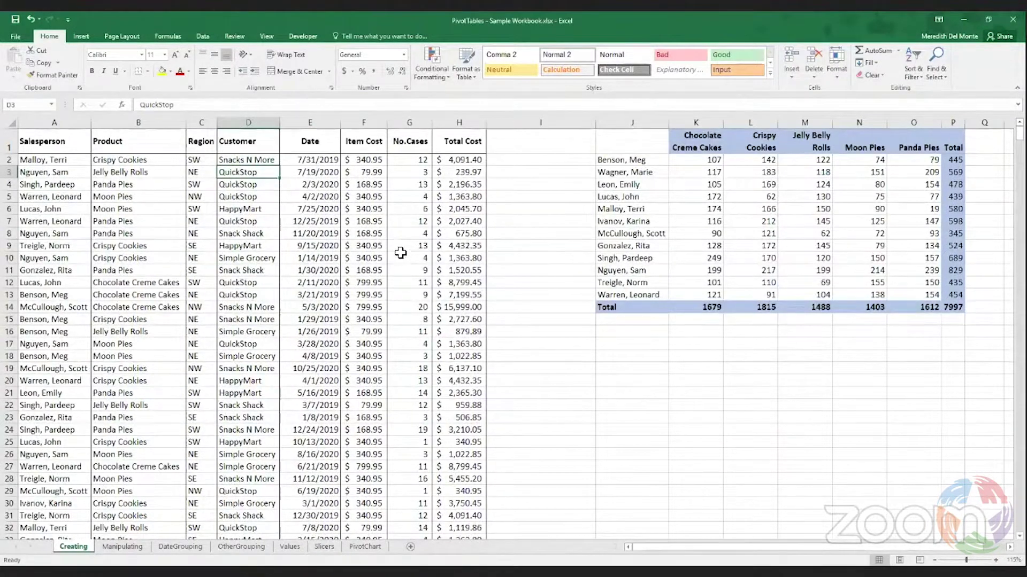
pyautogui.click(57, 142)
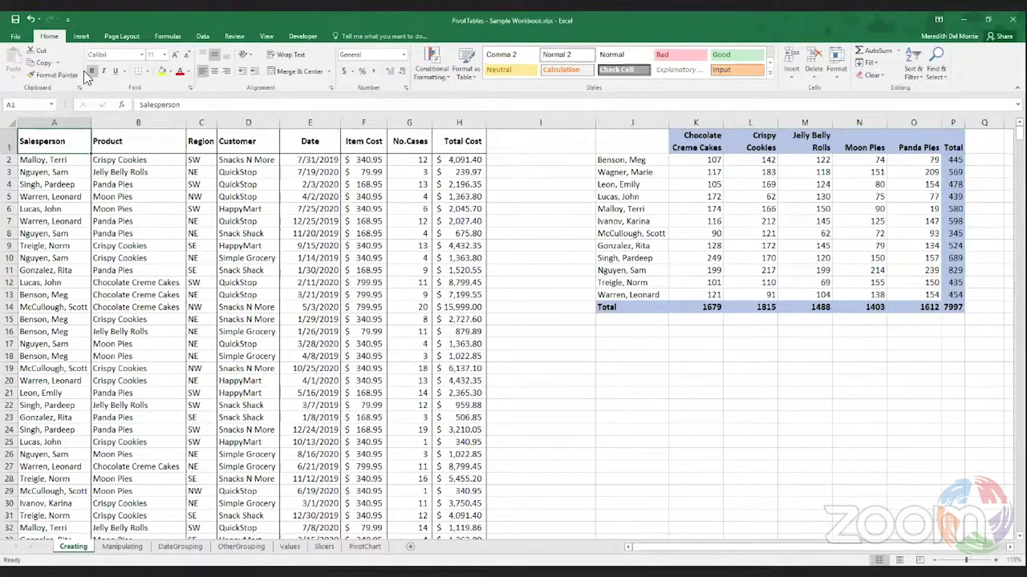
pyautogui.hotkey('ctrl', 'shift', 'Right')
pyautogui.hotkey('ctrl', 'shift', 'Down')
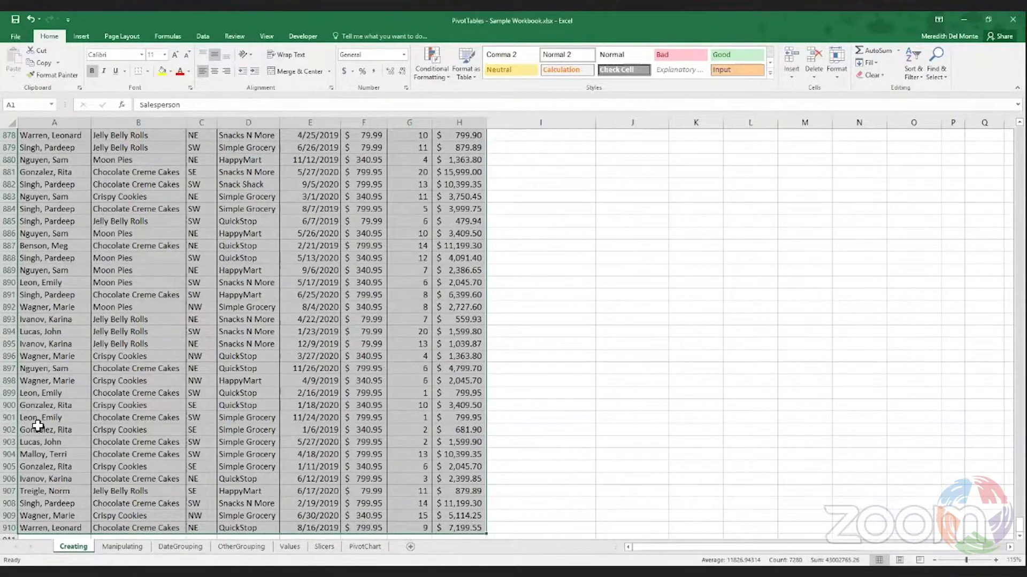
pyautogui.scroll(-2, 37, 425)
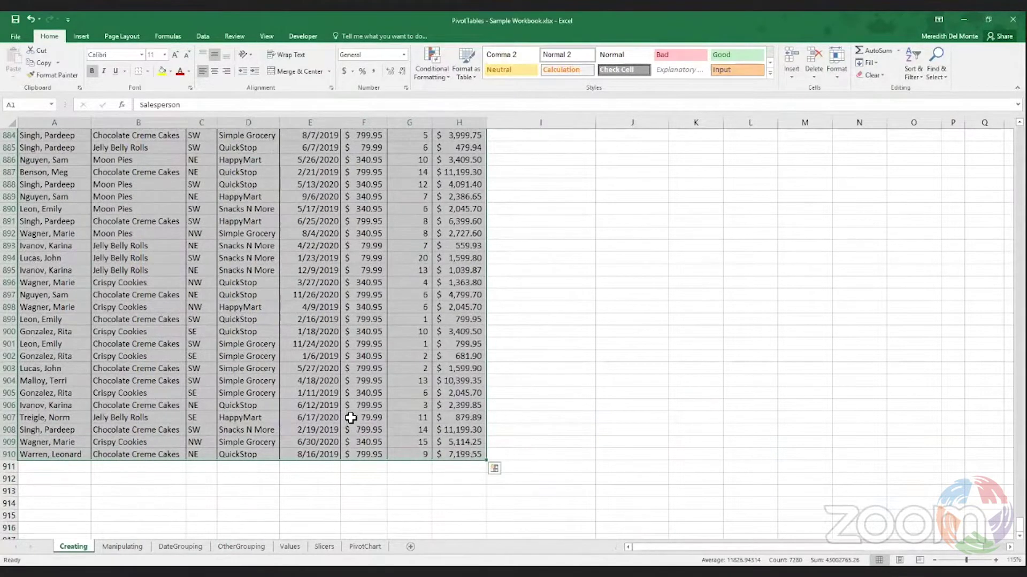
pyautogui.scroll(1, 275, 417)
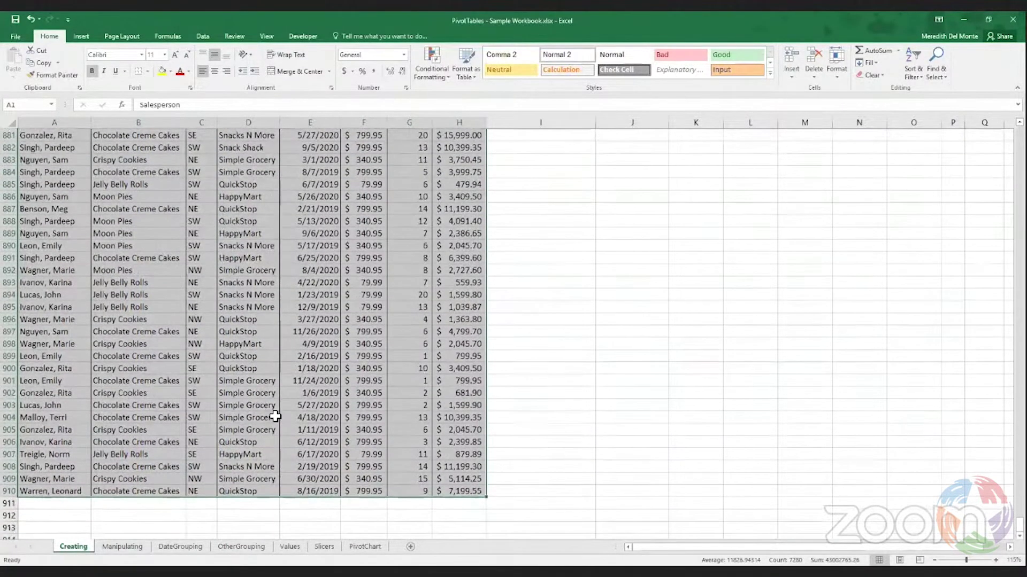
pyautogui.scroll(-1, 275, 417)
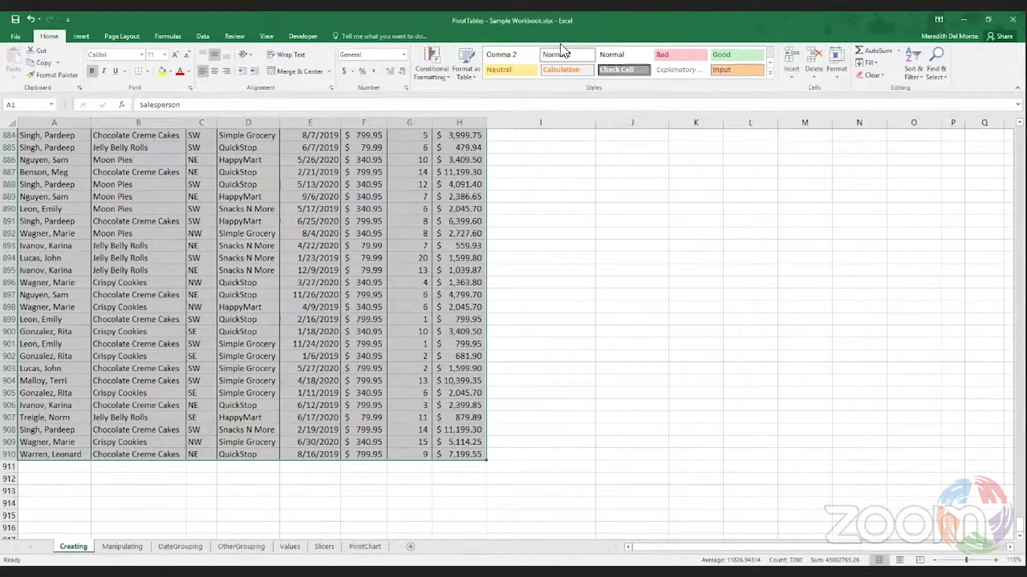
pyautogui.moveTo(485, 485)
pyautogui.scroll(20, 487, 455)
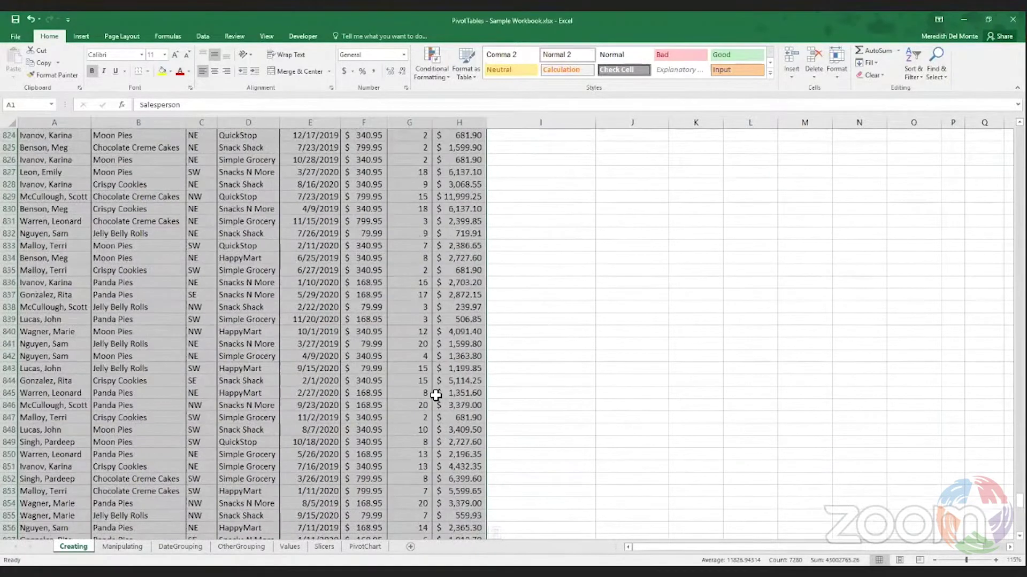
pyautogui.scroll(5, 435, 395)
pyautogui.scroll(-18, 474, 402)
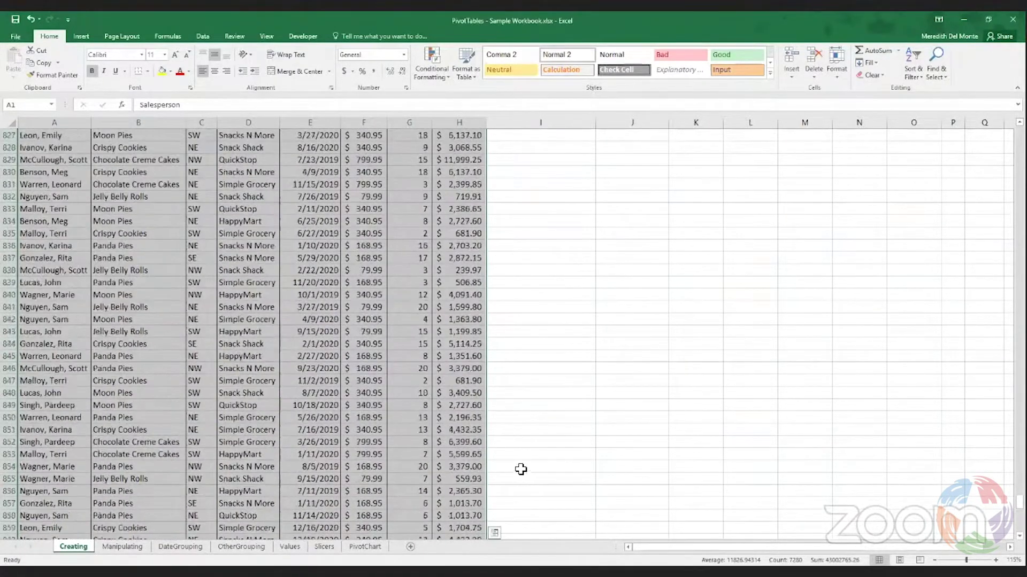
pyautogui.scroll(-3, 474, 456)
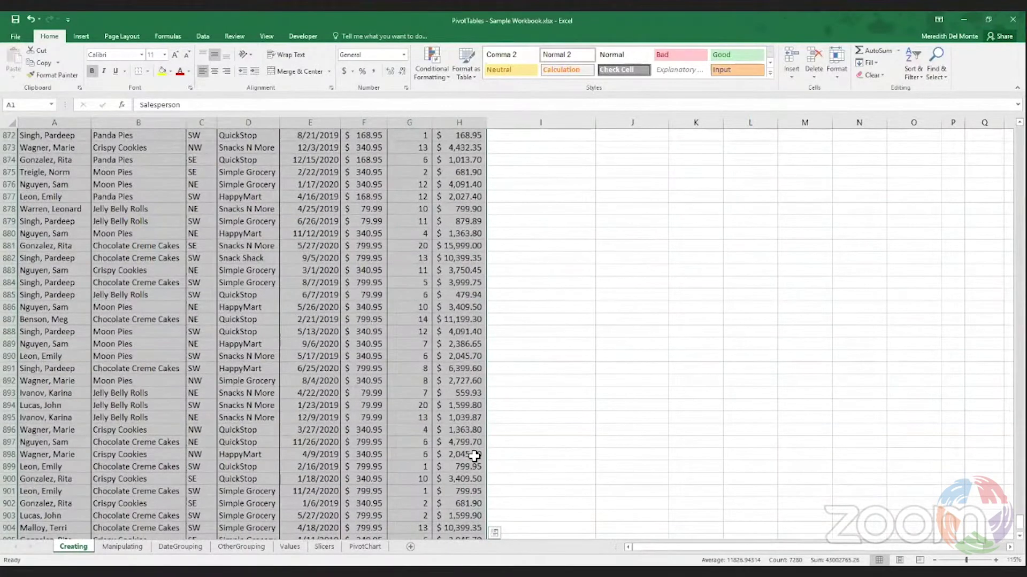
pyautogui.hotkey('ctrl', '.')
pyautogui.hotkey('ctrl', '.')
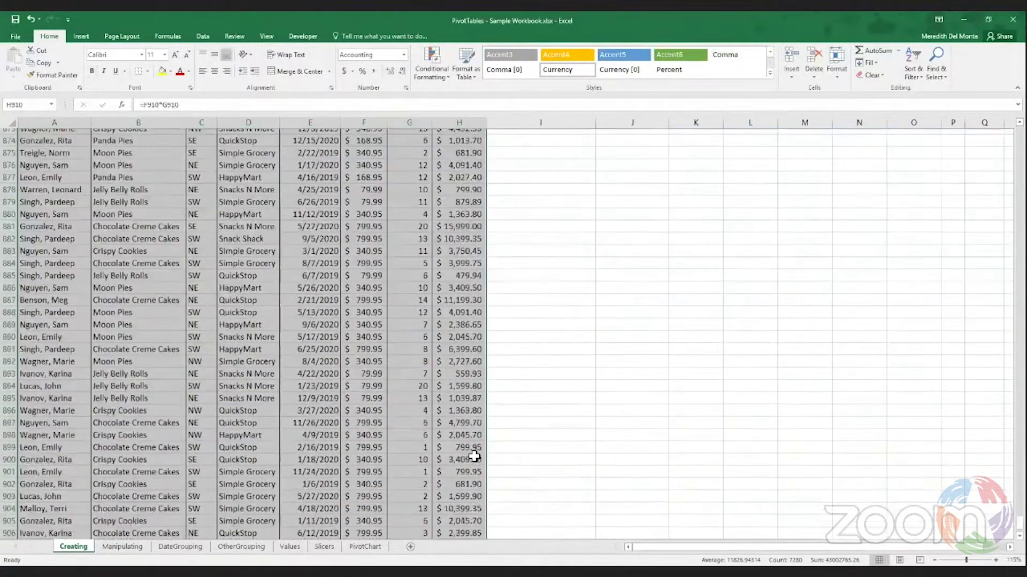
pyautogui.hotkey('ctrl', '.')
pyautogui.hotkey('ctrl', '.')
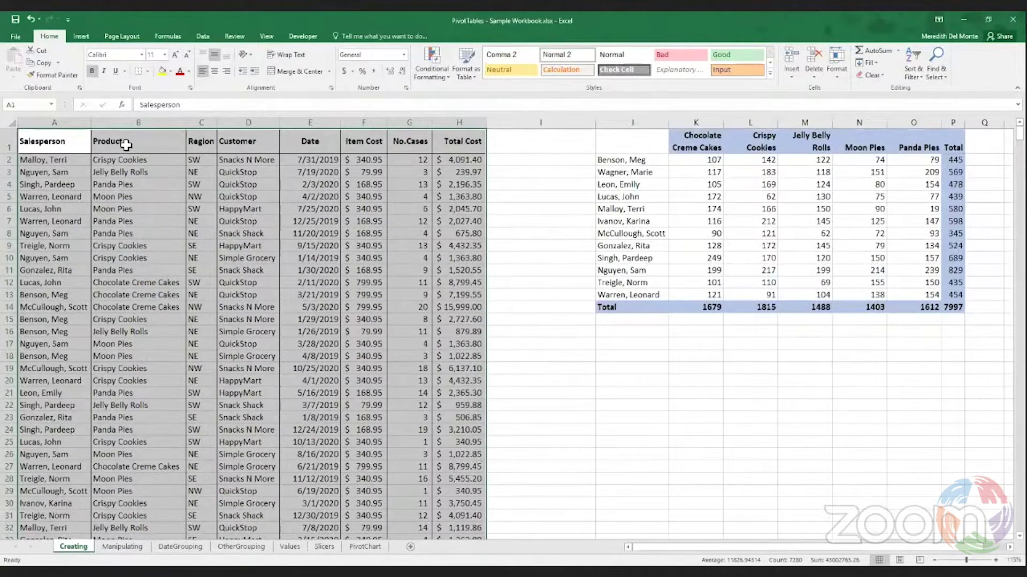
pyautogui.click(180, 201)
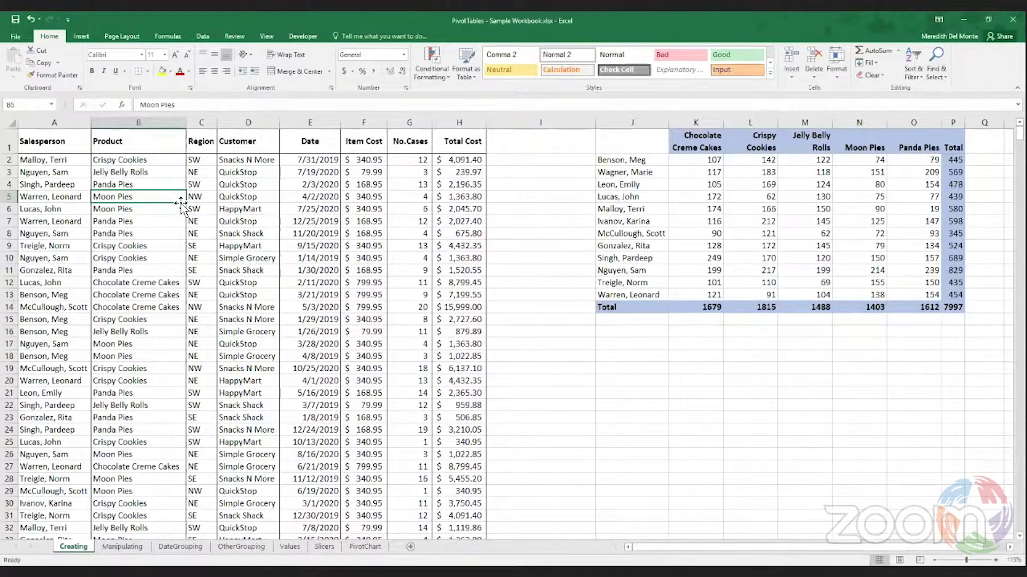
pyautogui.scroll(-10, 309, 298)
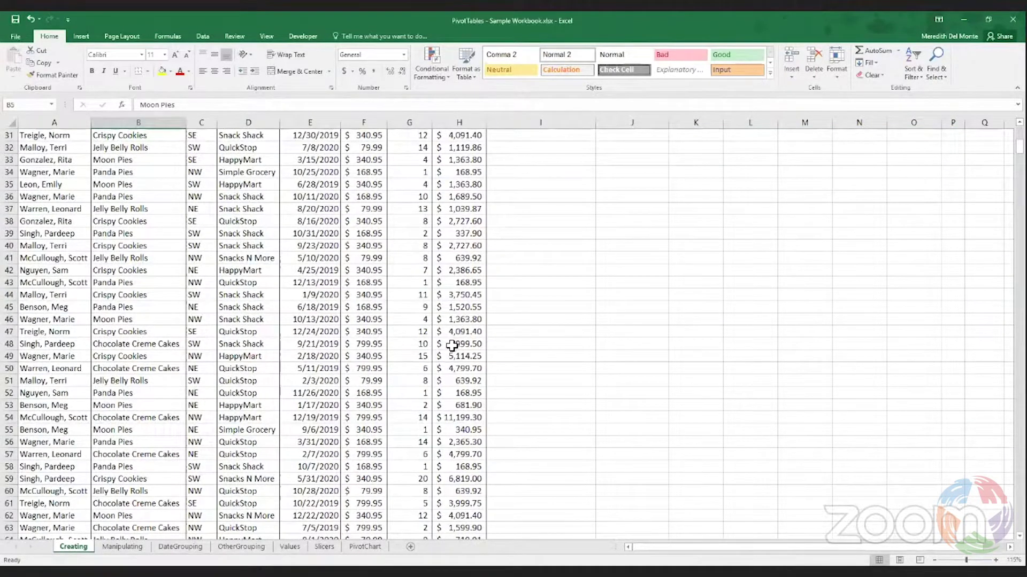
pyautogui.scroll(-9, 280, 364)
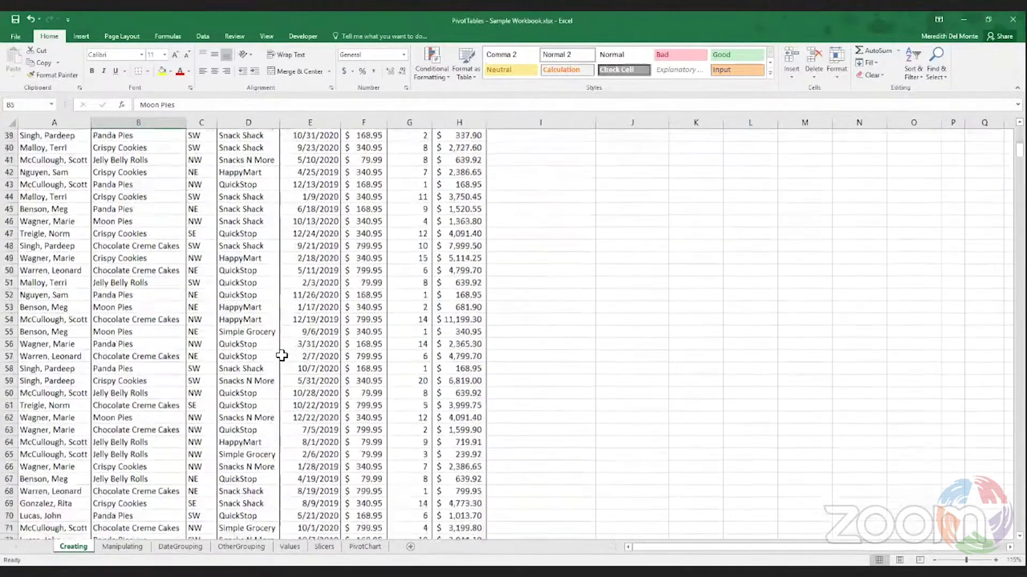
pyautogui.scroll(19, 281, 349)
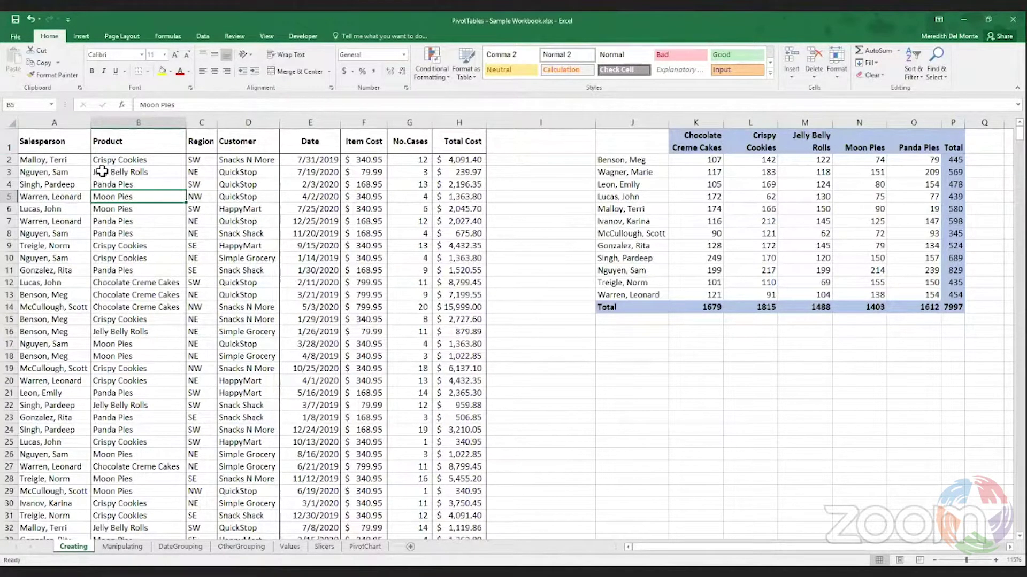
pyautogui.click(80, 148)
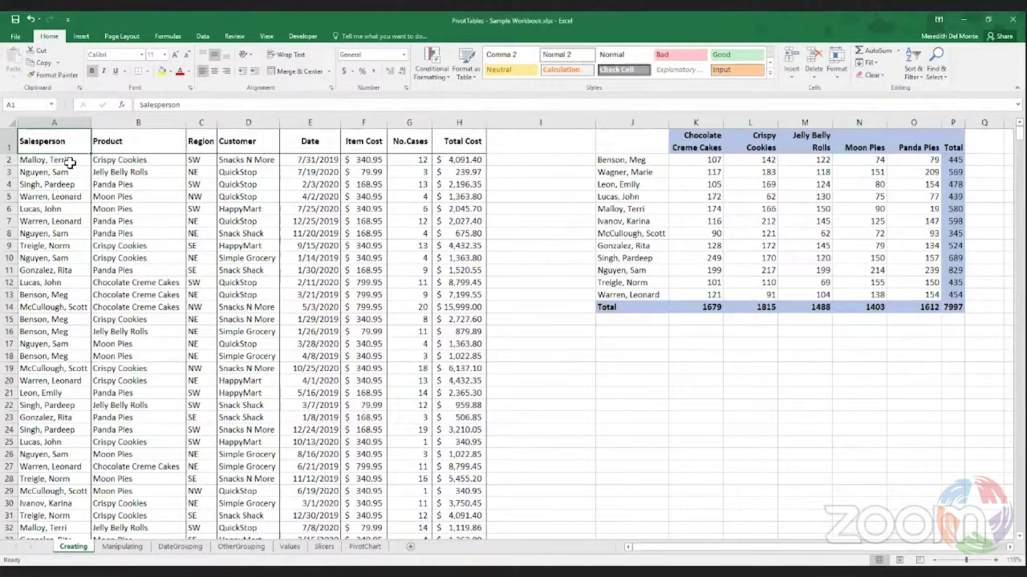
pyautogui.click(70, 163)
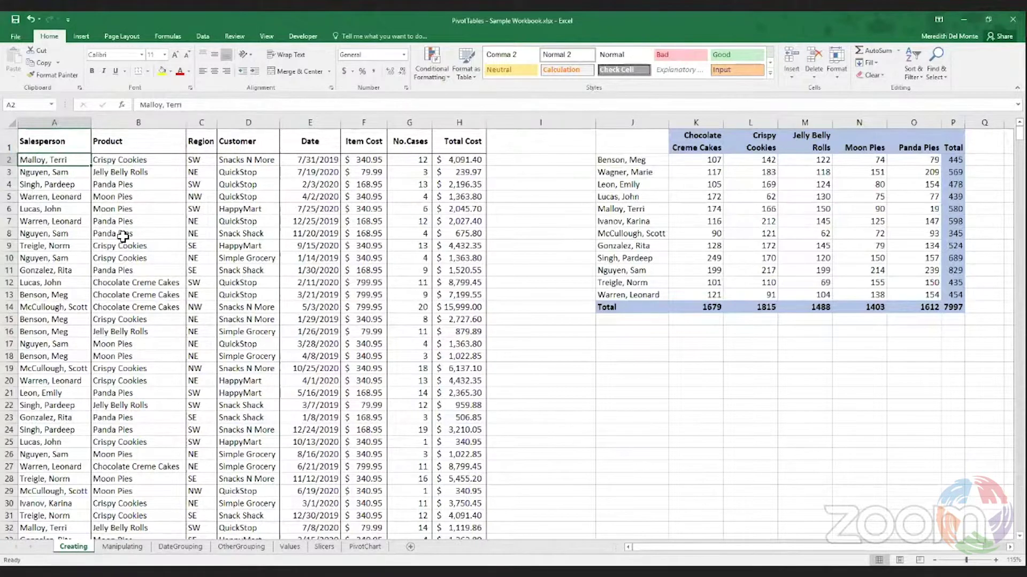
# Insert a table over =$A$1:$H$910 with 'My table has headers' checked, creating Table1
pyautogui.click(77, 39)
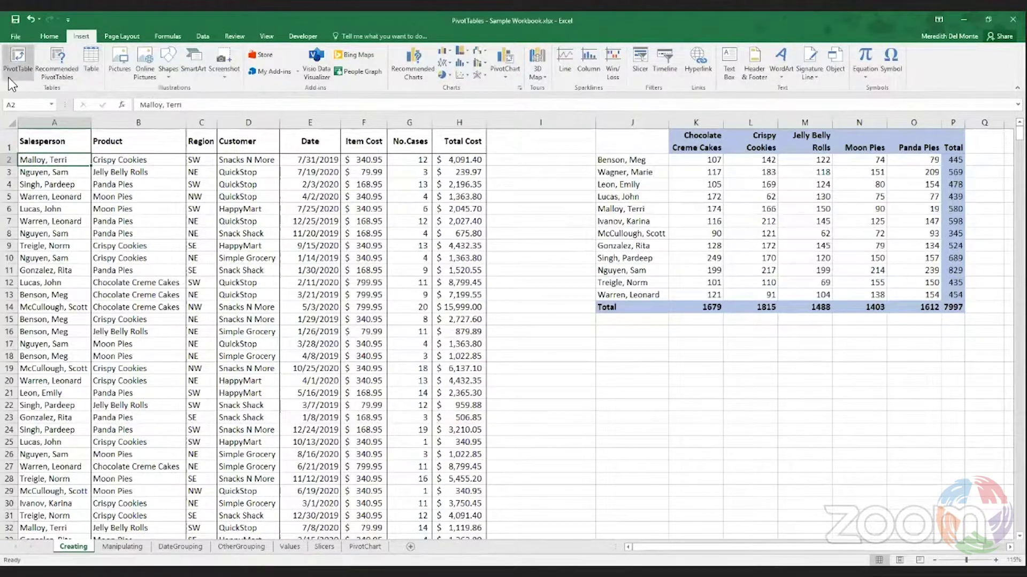
pyautogui.click(97, 72)
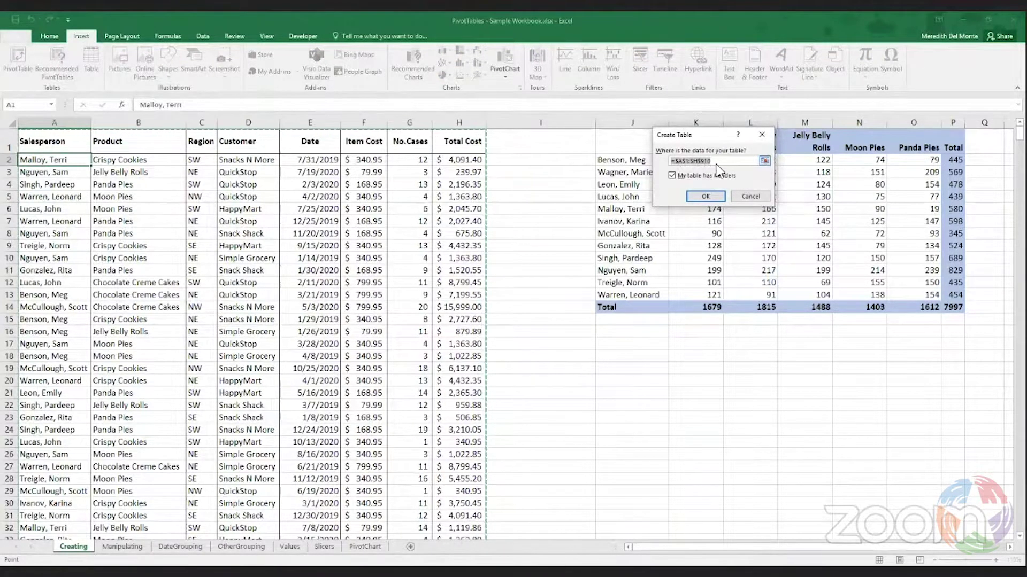
pyautogui.click(703, 197)
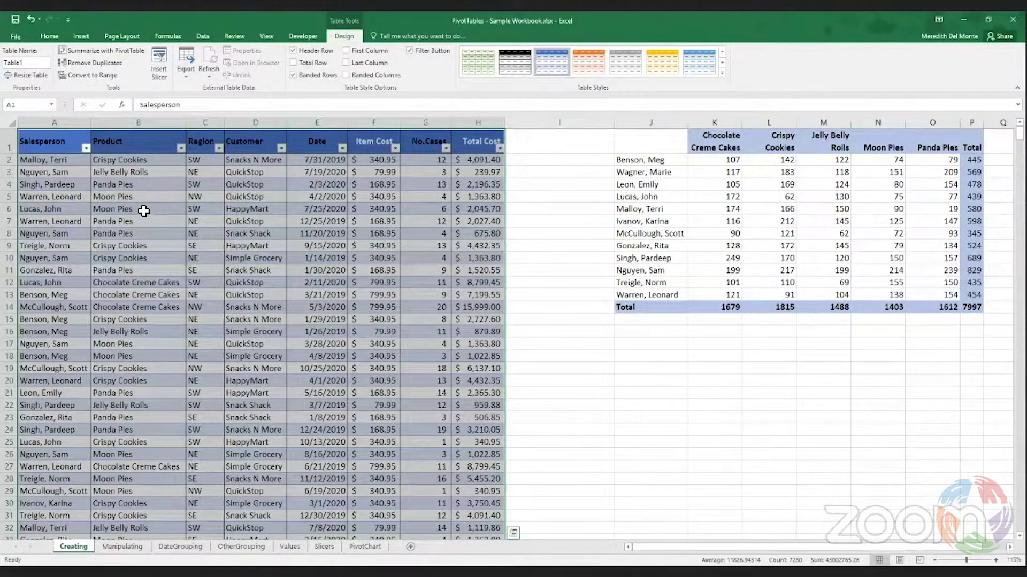
pyautogui.click(207, 184)
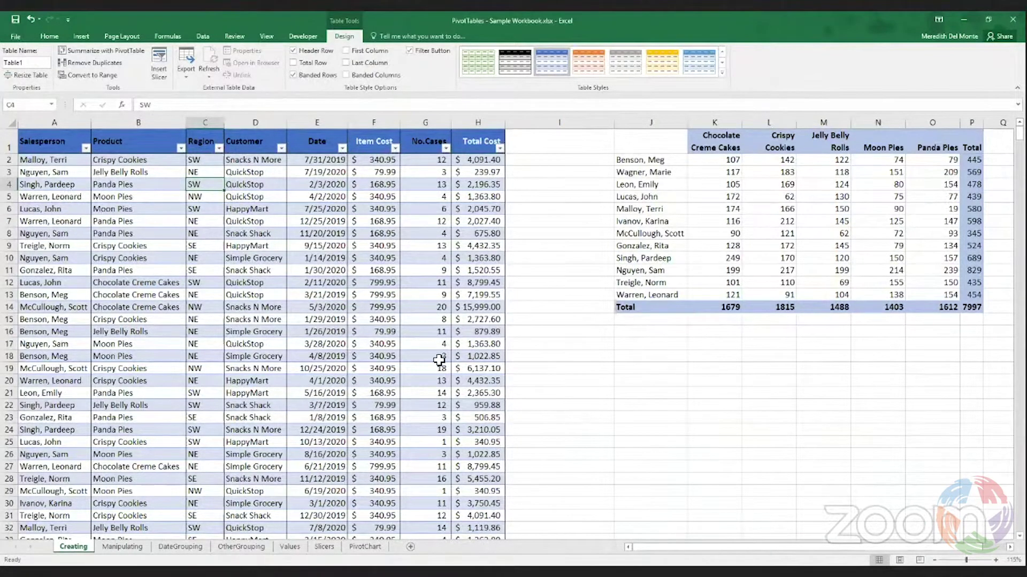
pyautogui.click(85, 149)
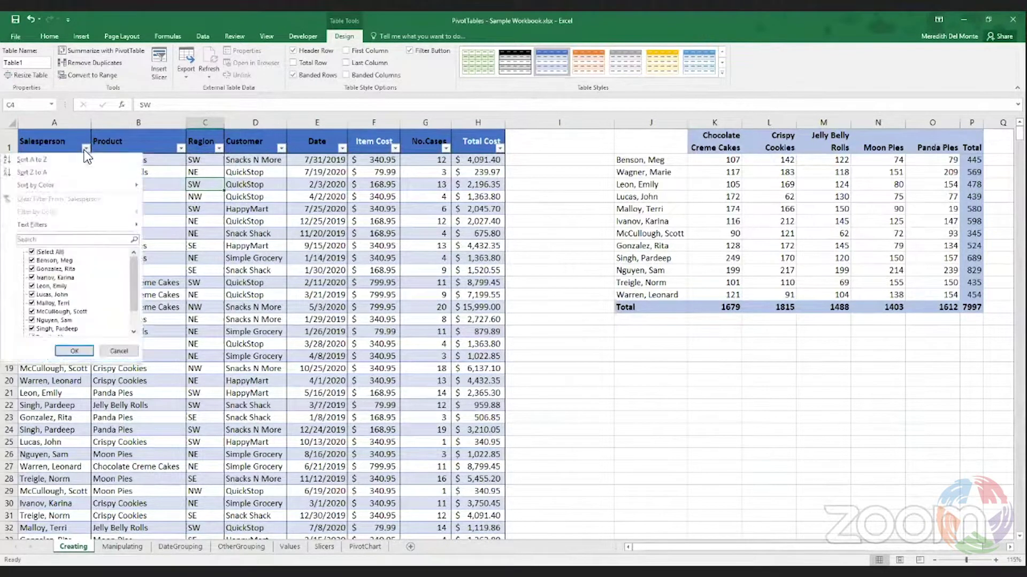
pyautogui.click(121, 355)
pyautogui.click(180, 149)
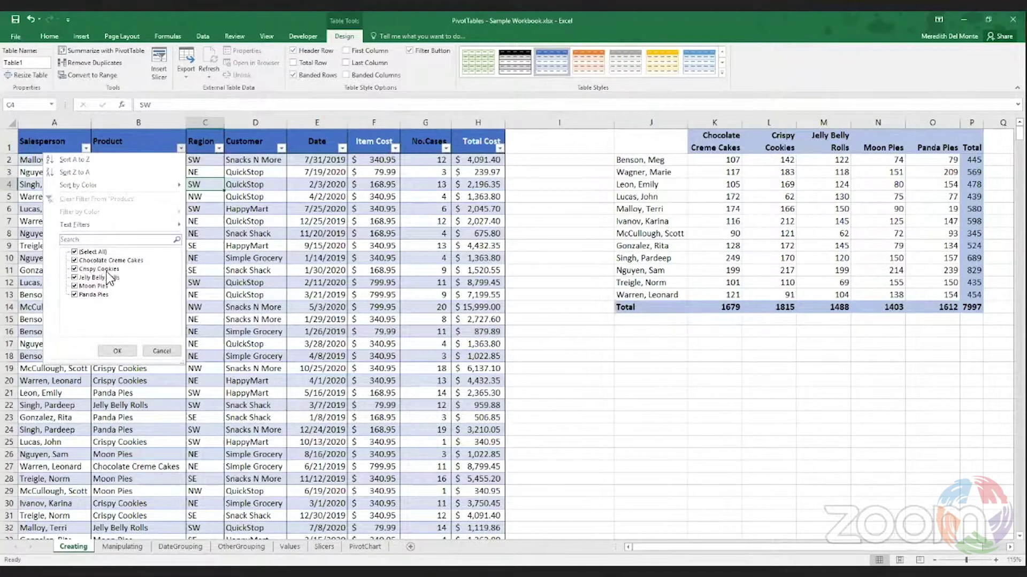
pyautogui.click(164, 352)
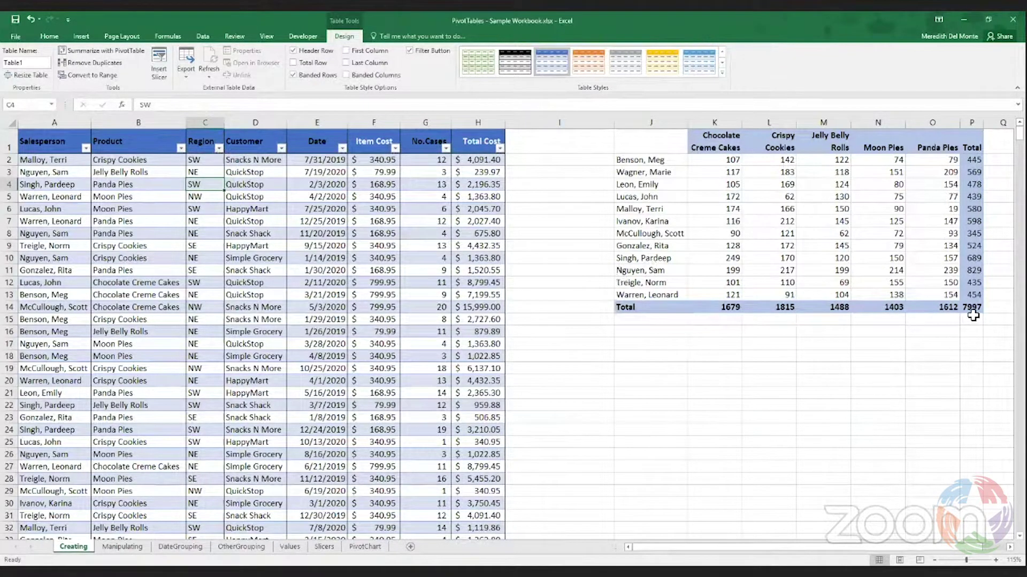
pyautogui.click(722, 164)
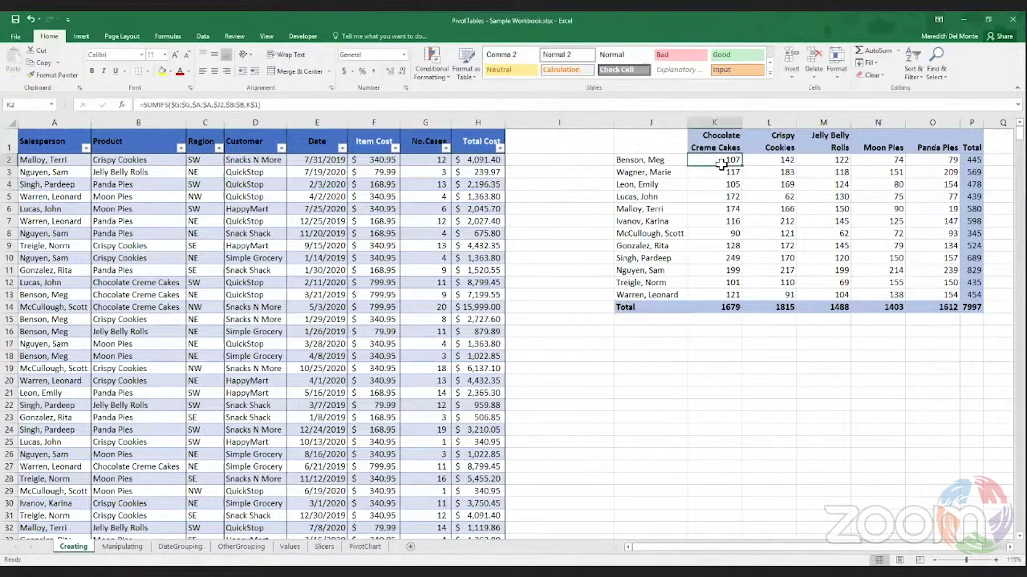
pyautogui.click(723, 172)
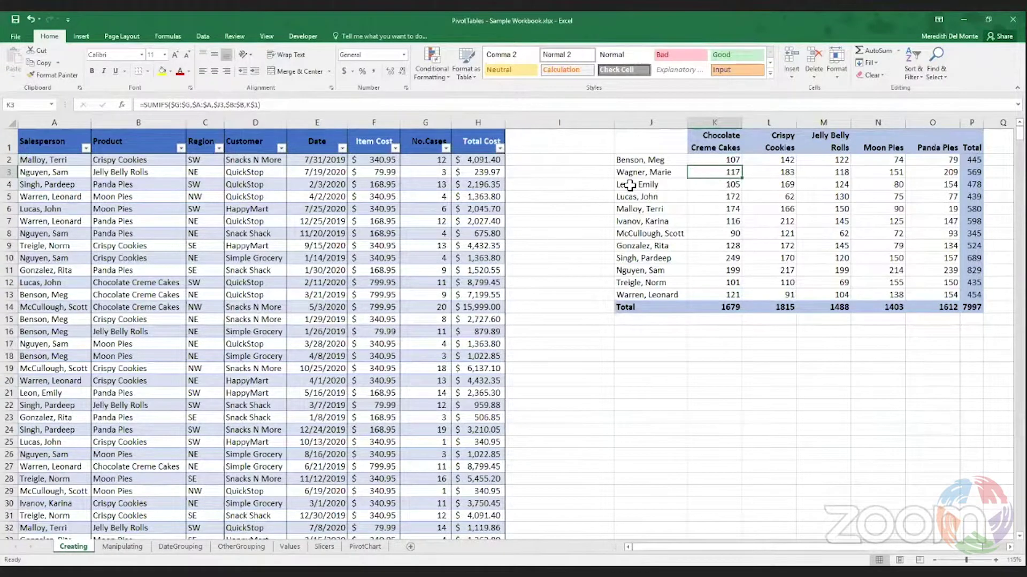
pyautogui.click(724, 184)
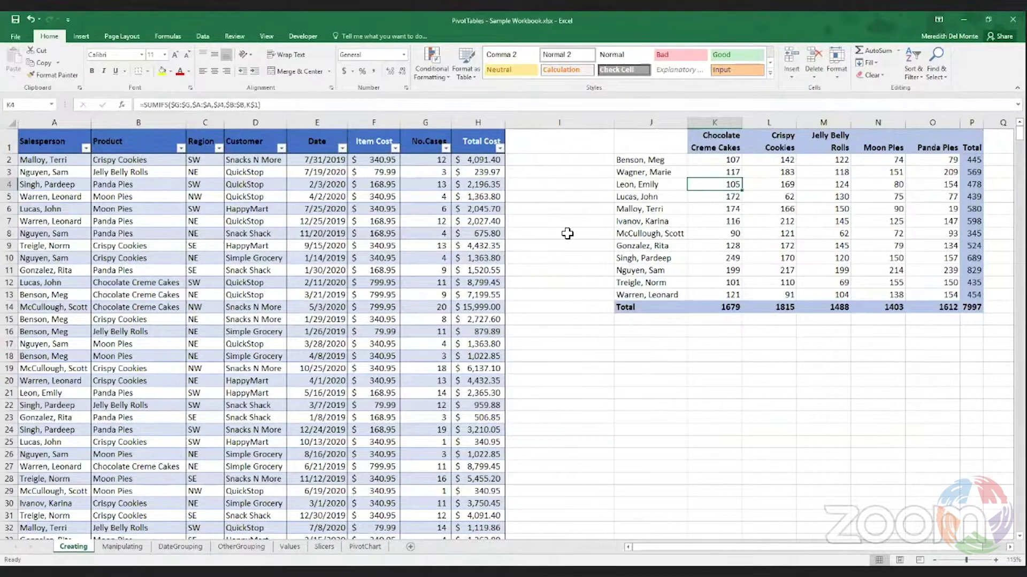
pyautogui.click(858, 220)
pyautogui.click(763, 211)
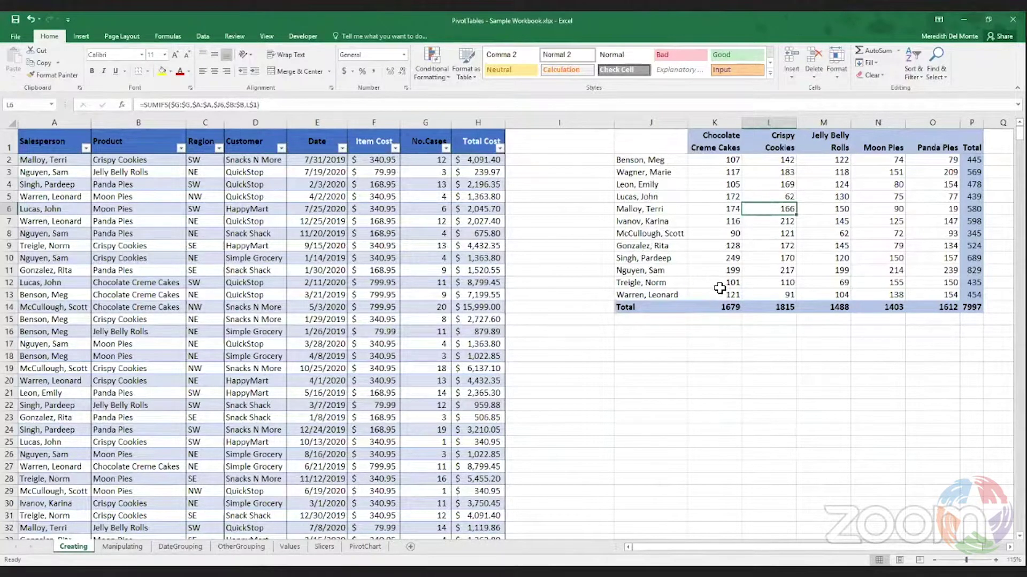
pyautogui.click(67, 177)
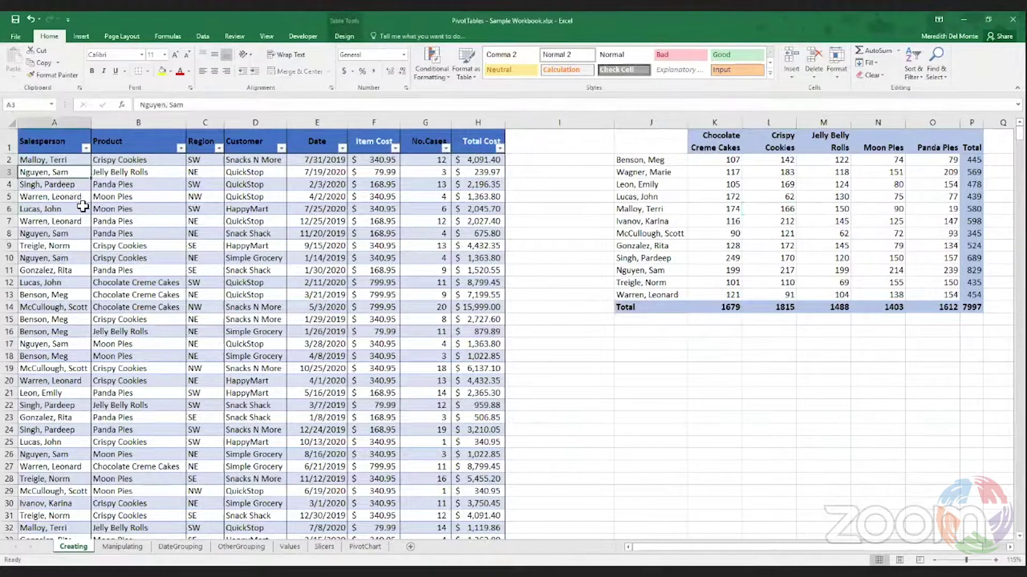
# Start a PivotTable from Table1 and choose Existing Worksheet as its location
pyautogui.click(83, 40)
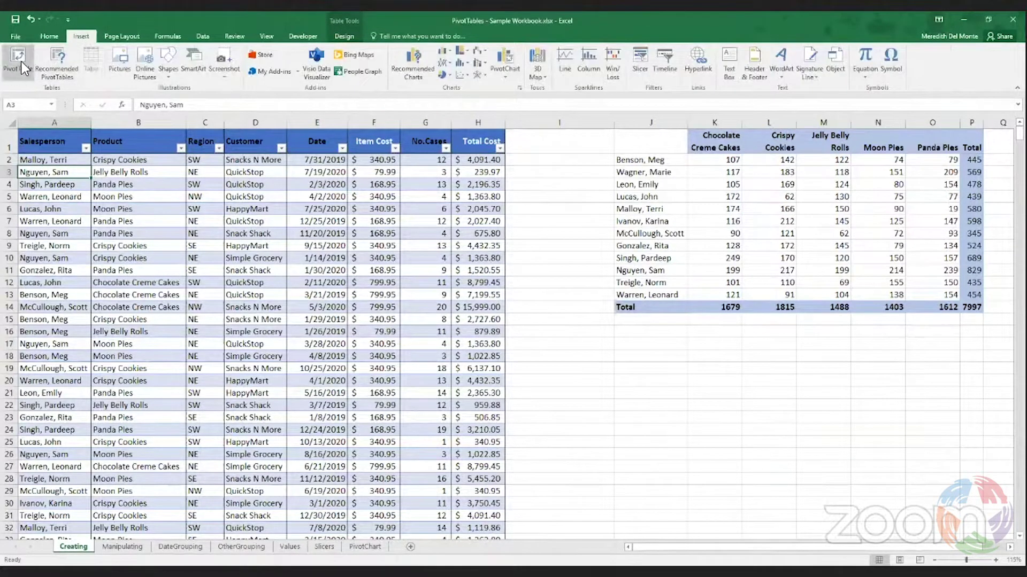
pyautogui.click(14, 78)
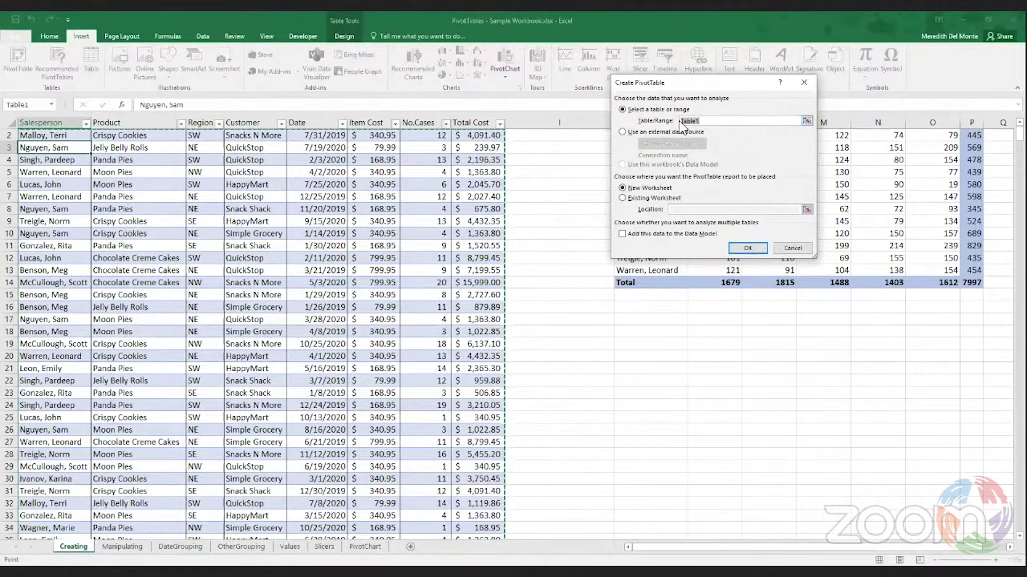
pyautogui.click(806, 122)
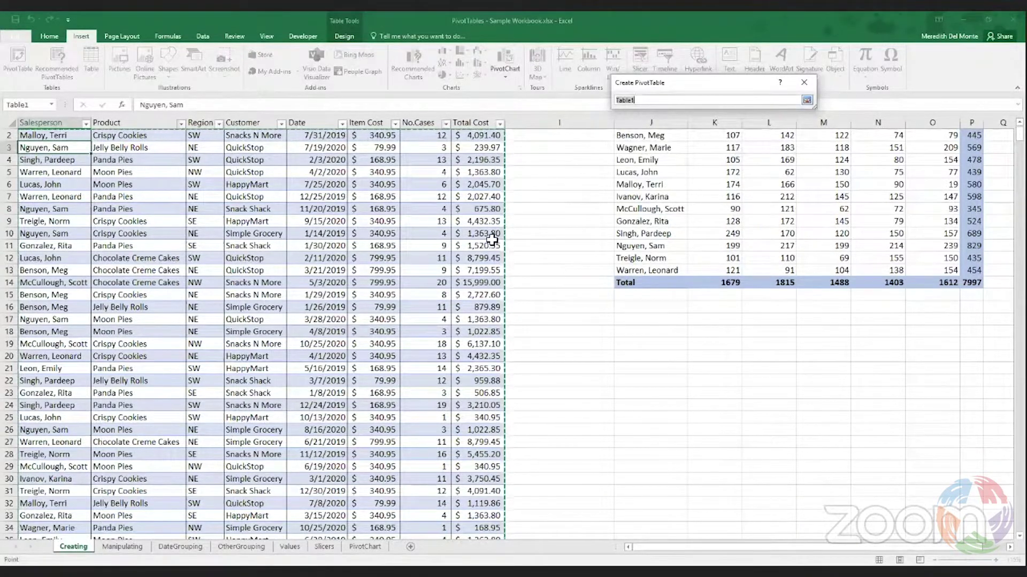
pyautogui.scroll(-6, 464, 227)
pyautogui.scroll(5, 427, 240)
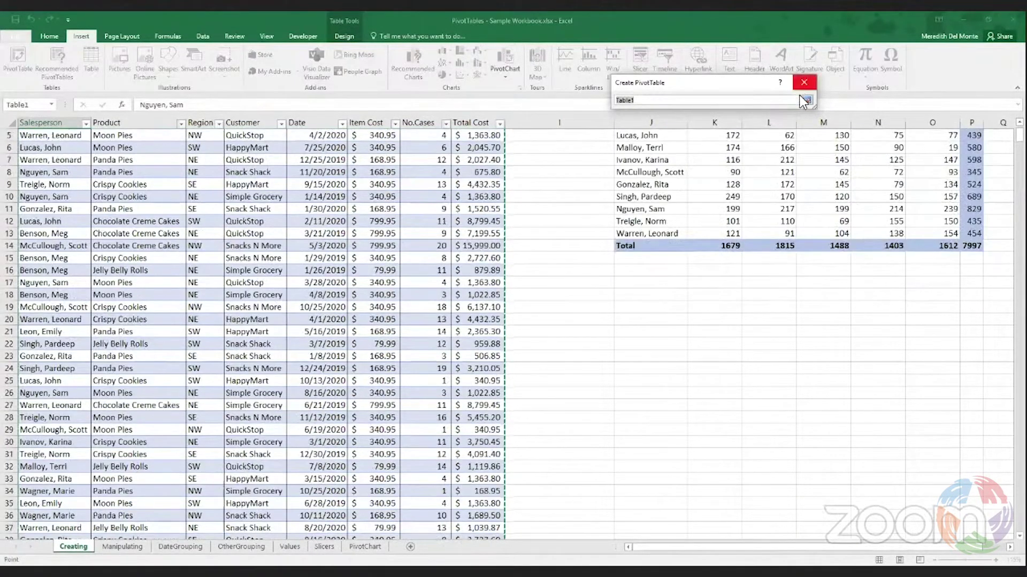
pyautogui.press('Return')
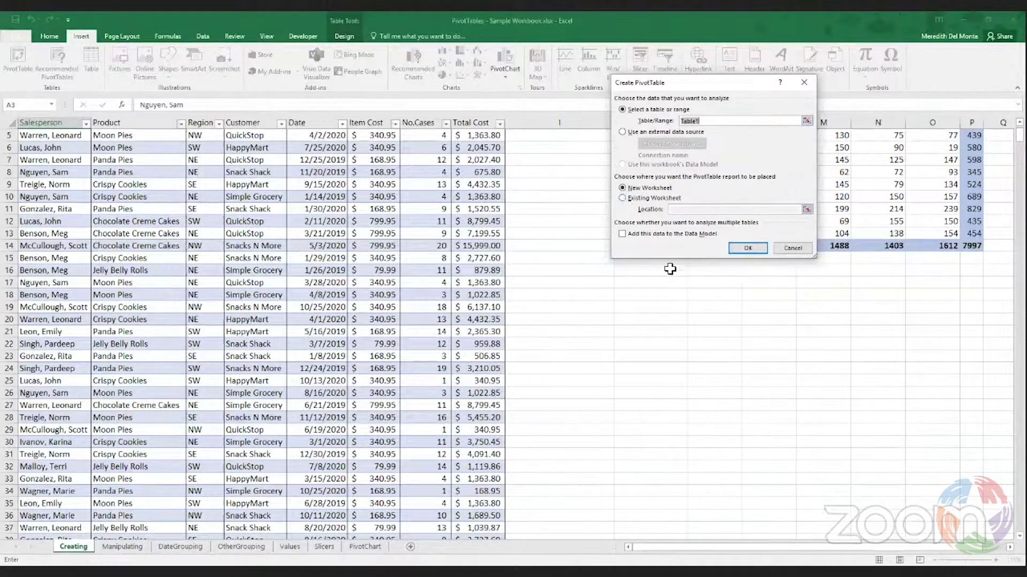
pyautogui.click(622, 198)
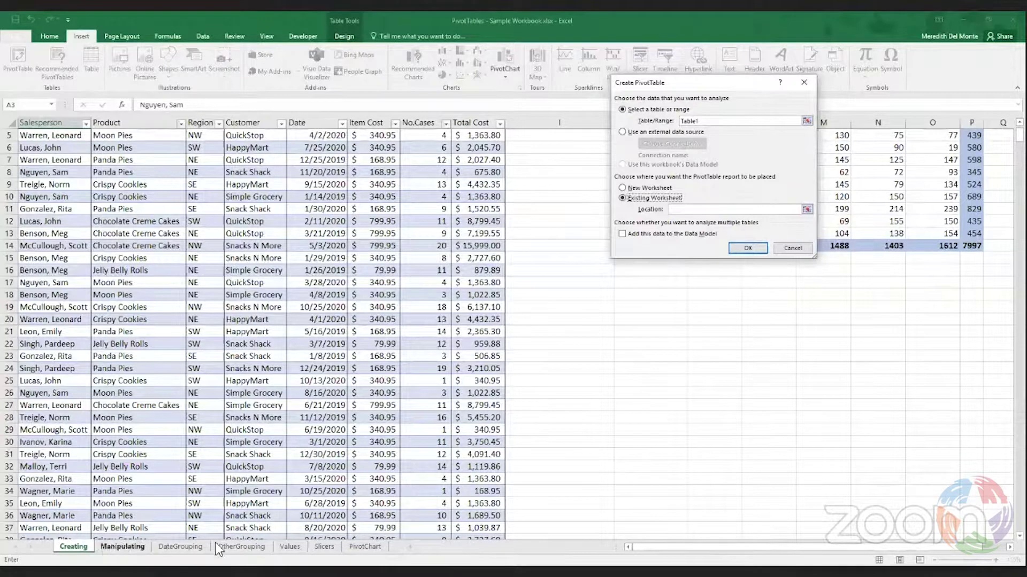
# Set the location to Creating!$I$21, then switch to New Worksheet and create PivotTable1 on Sheet1
pyautogui.click(289, 547)
pyautogui.click(805, 210)
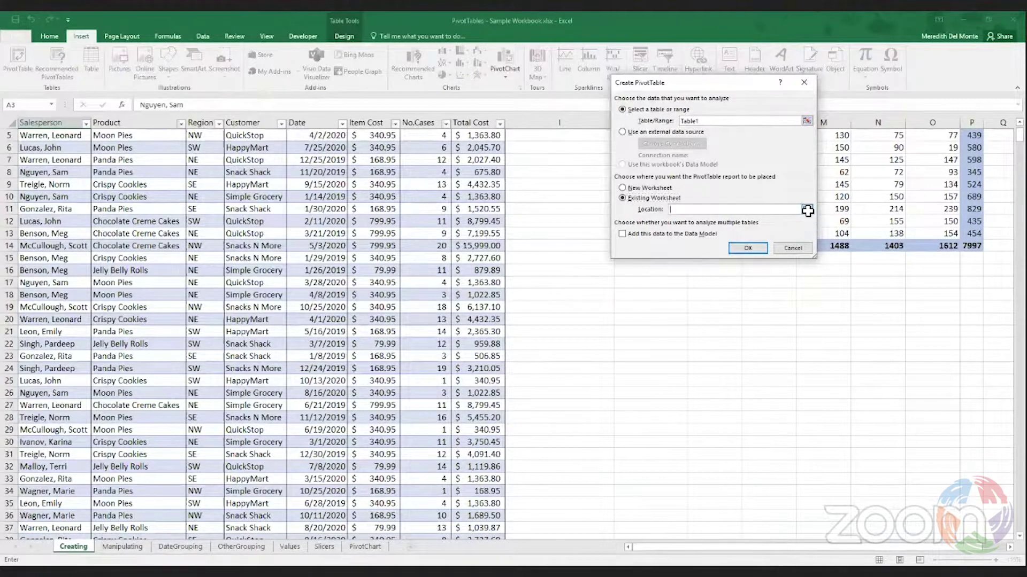
pyautogui.click(807, 210)
pyautogui.click(599, 333)
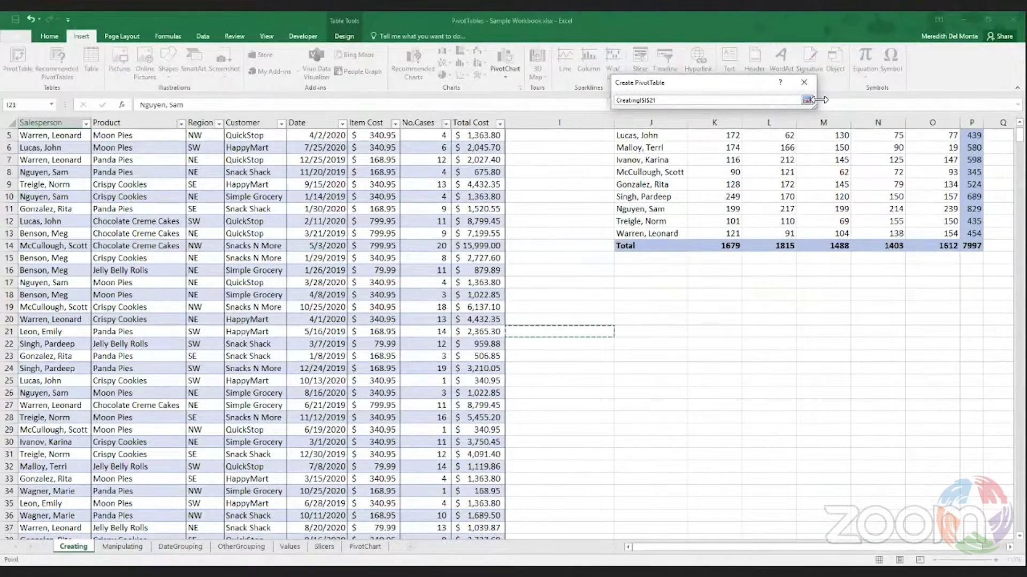
pyautogui.click(807, 101)
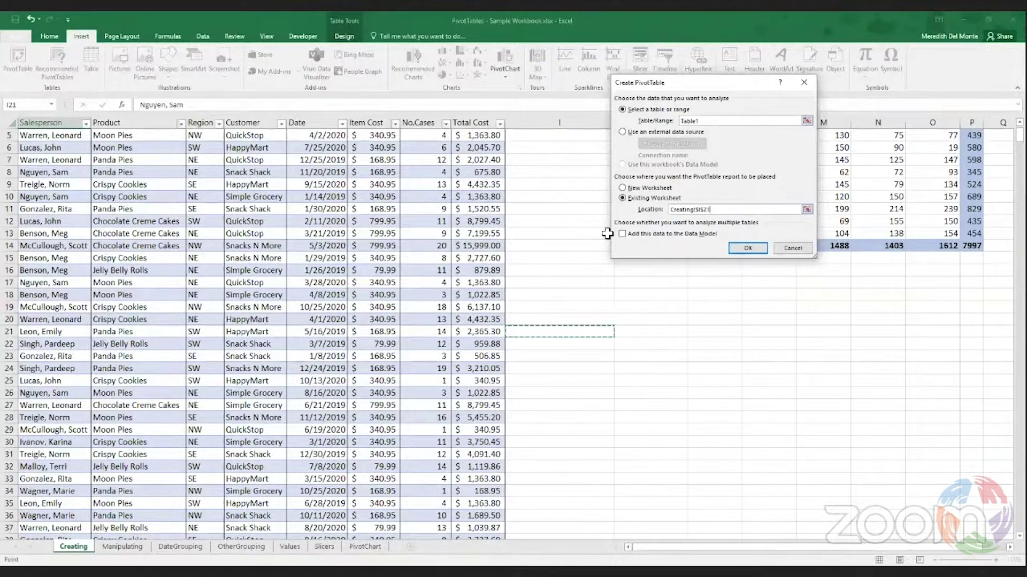
pyautogui.click(622, 188)
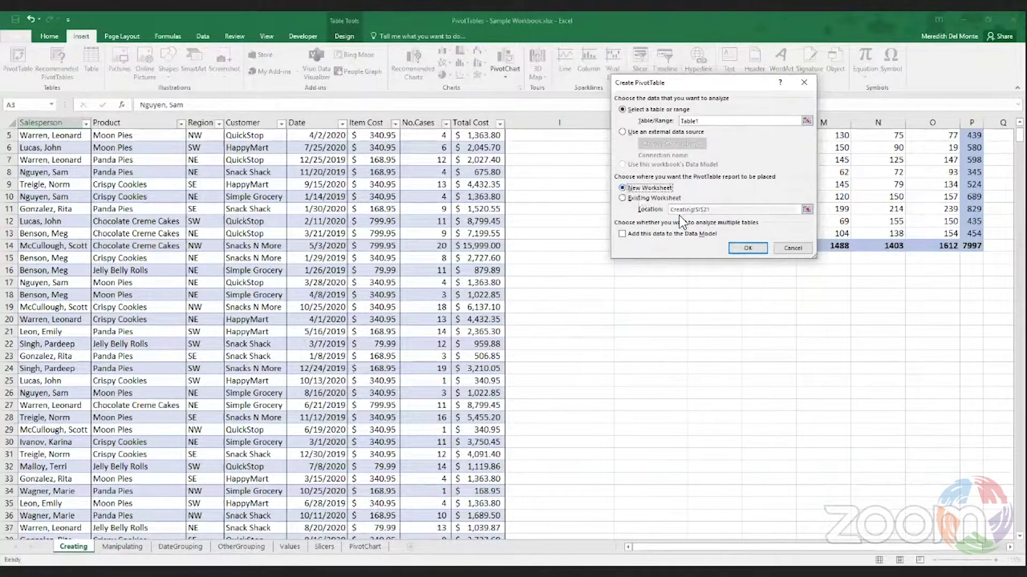
pyautogui.click(747, 249)
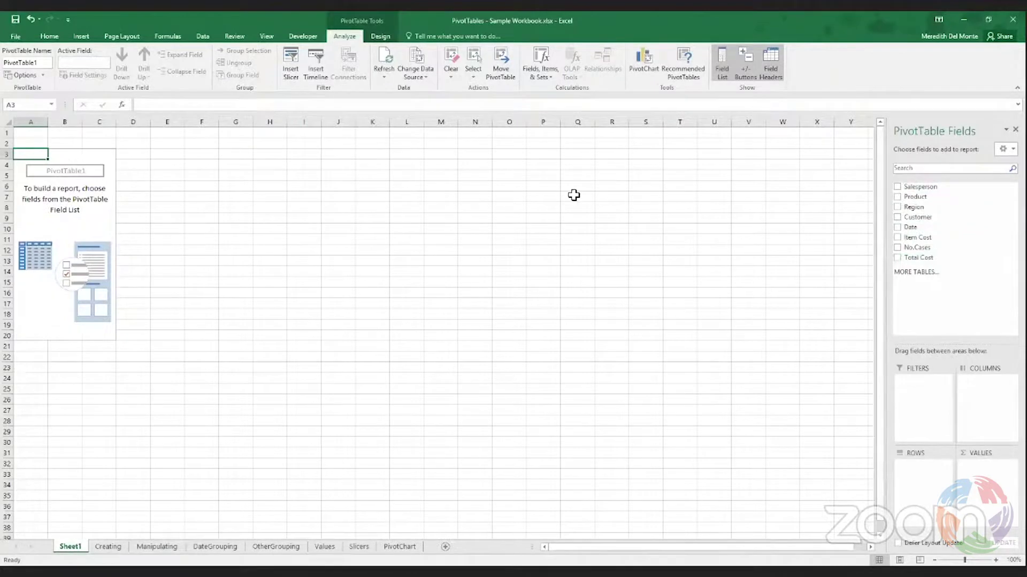
# Reselect PivotTable1, then undock its Fields list as a floating window, enlarge it and move it right
pyautogui.click(287, 168)
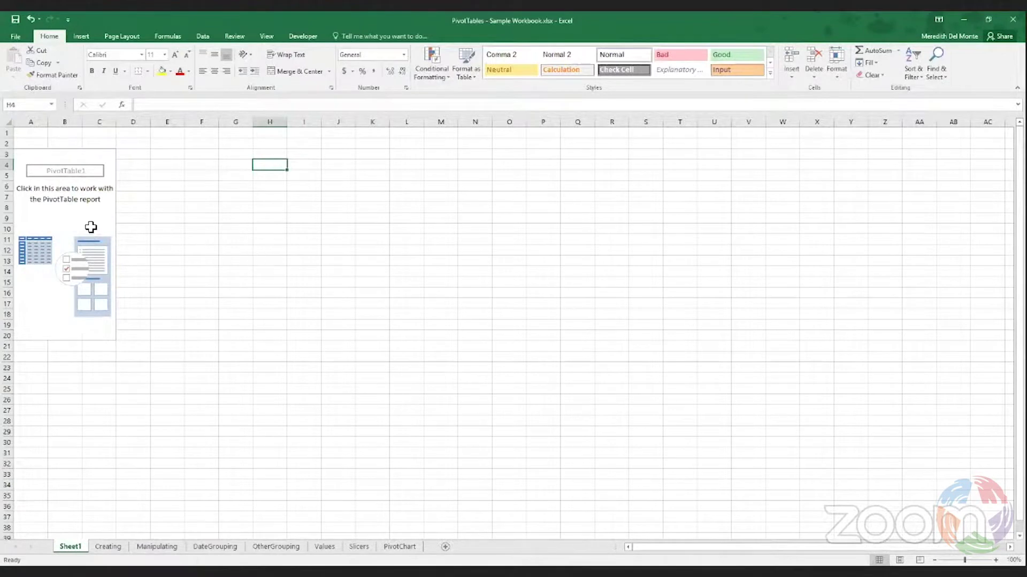
pyautogui.click(85, 197)
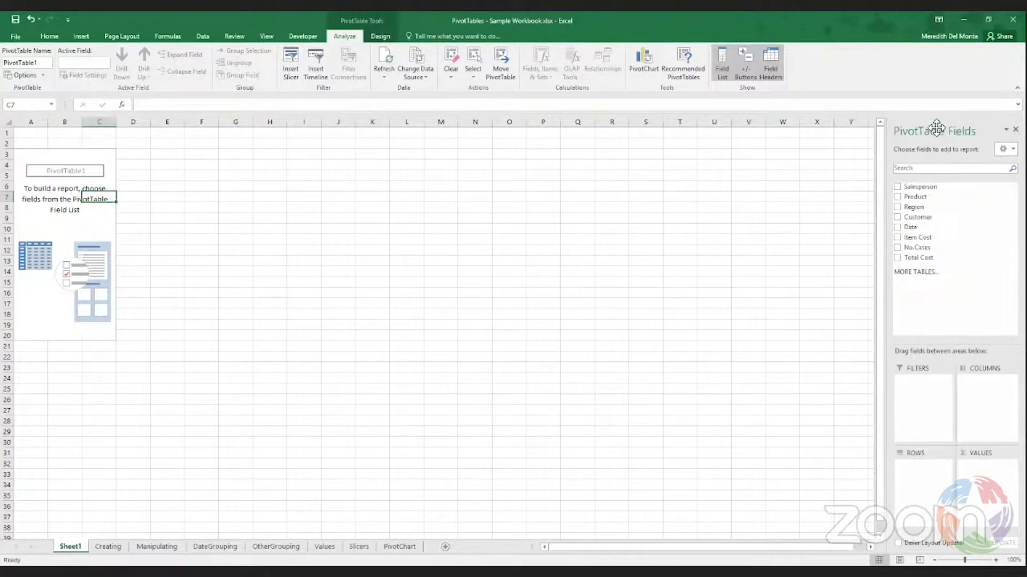
pyautogui.moveTo(925, 130); pyautogui.dragTo(679, 214)
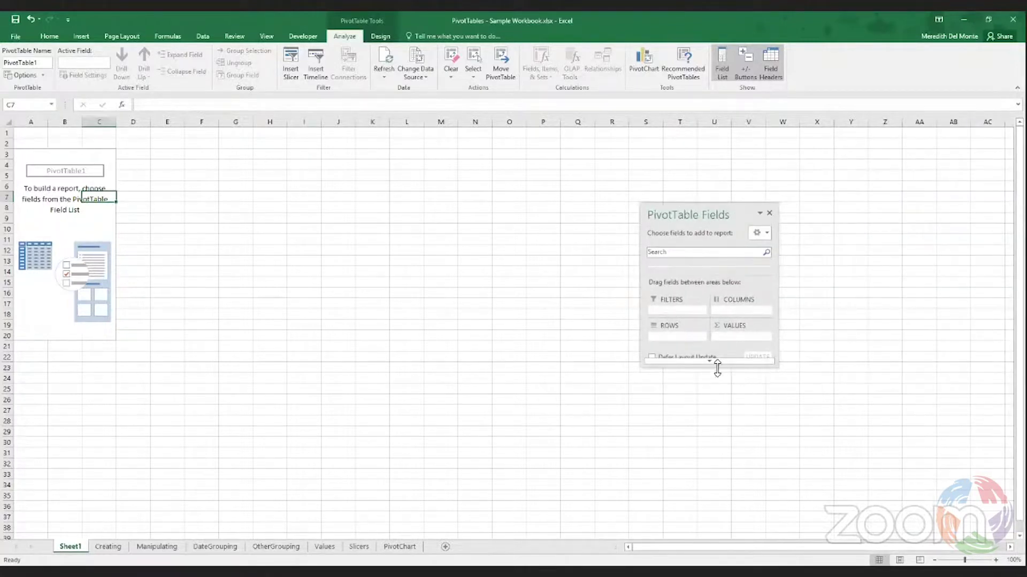
pyautogui.moveTo(714, 376); pyautogui.dragTo(729, 516)
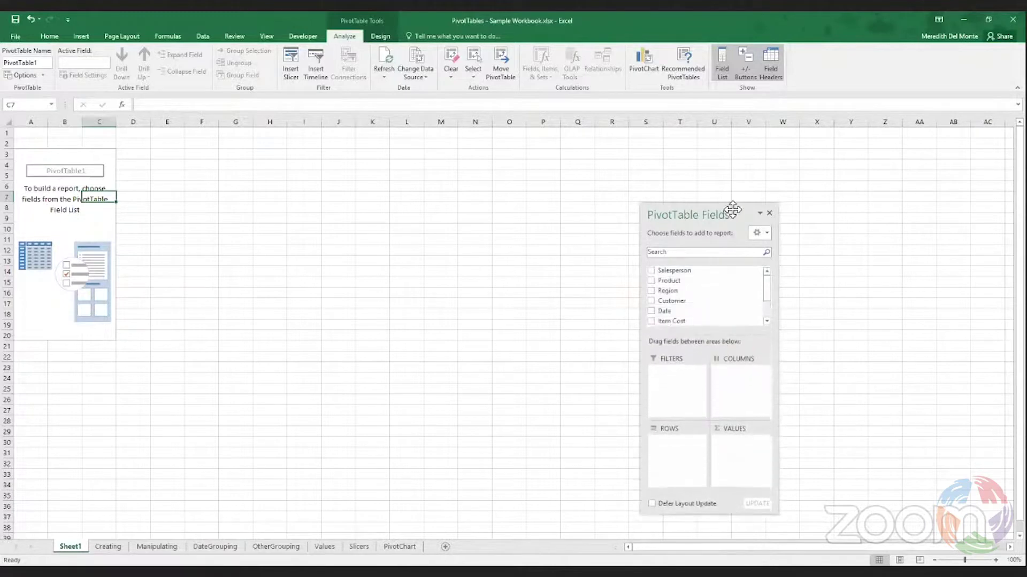
pyautogui.moveTo(730, 209); pyautogui.dragTo(962, 128)
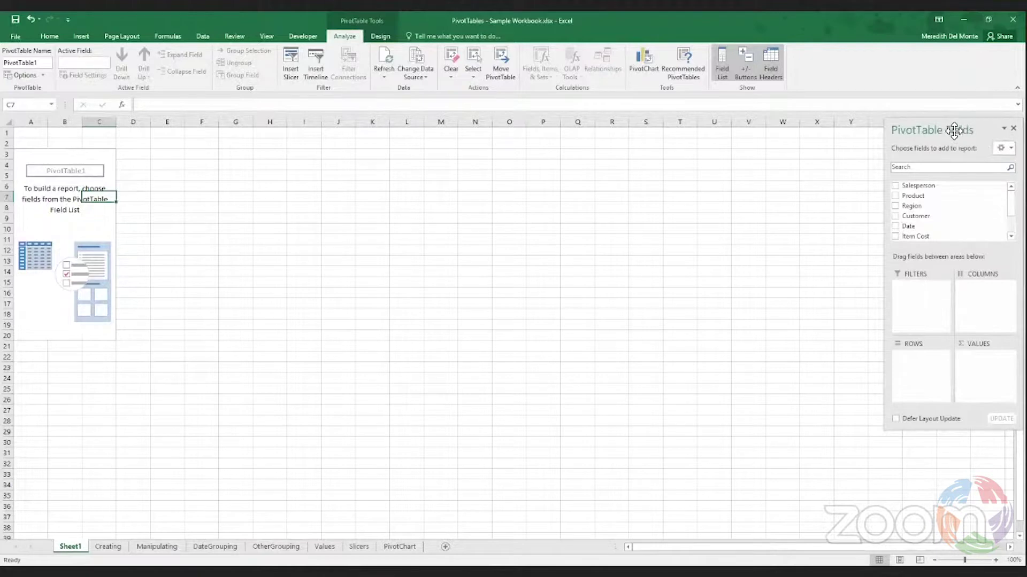
pyautogui.moveTo(946, 130); pyautogui.dragTo(1014, 133)
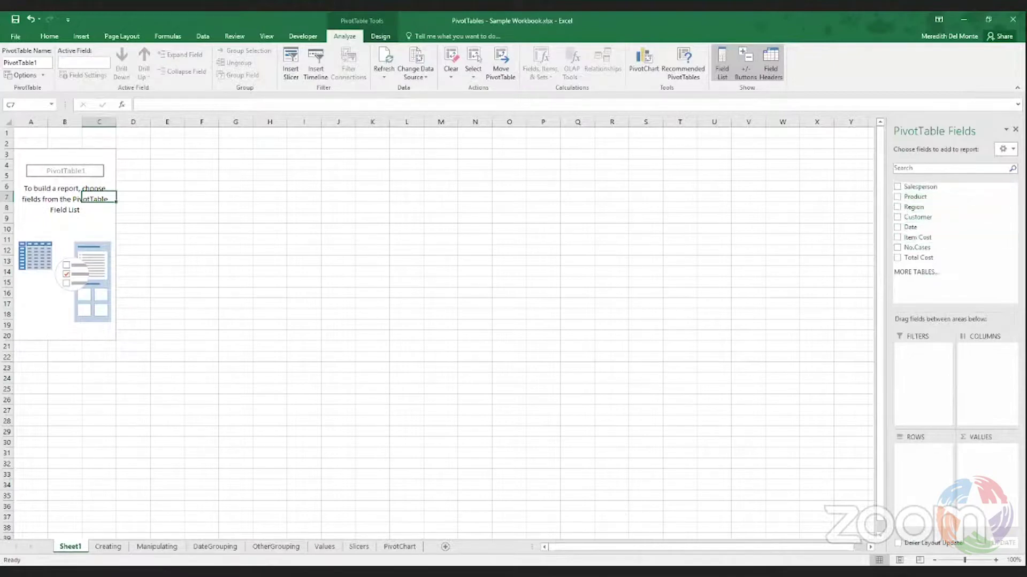
# Go back to the Creating sheet showing Table1's sales data and the 7997 case summary
pyautogui.click(110, 546)
# Add Salesperson to Rows on Sheet1, listing 12 salespeople, and compare against the Creating sheet
pyautogui.scroll(1, 730, 238)
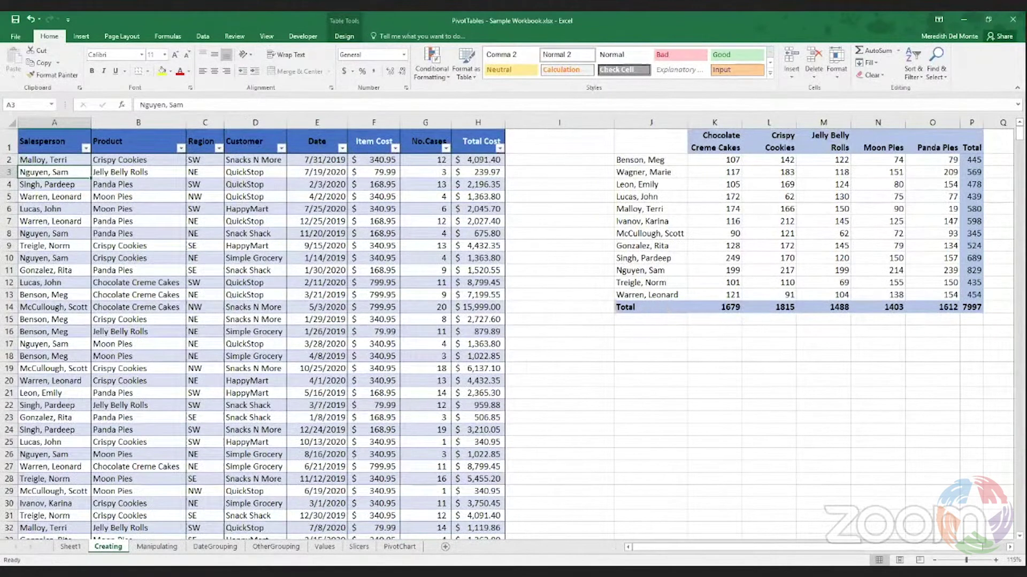
pyautogui.click(68, 547)
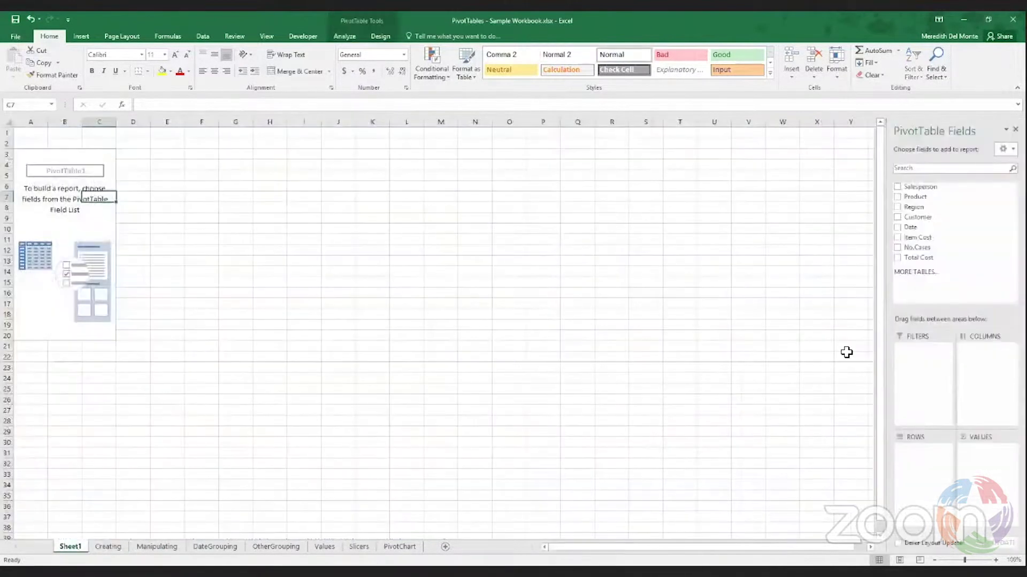
pyautogui.click(898, 188)
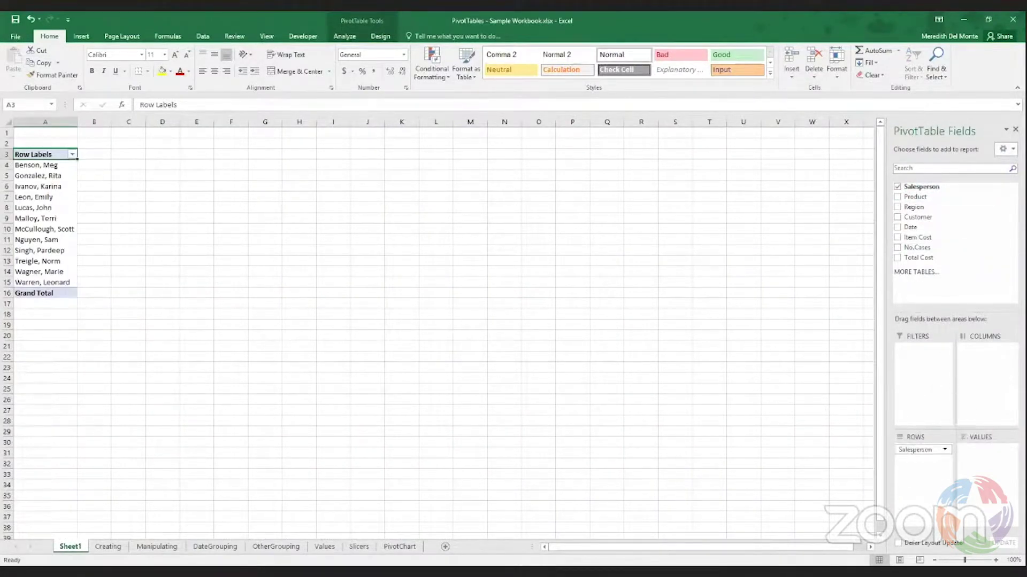
pyautogui.click(106, 547)
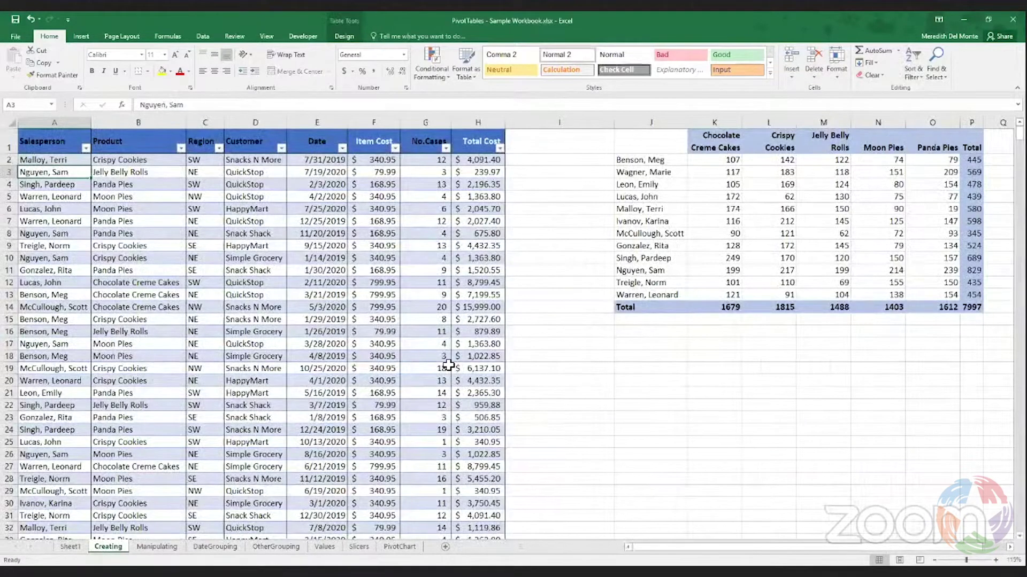
pyautogui.click(78, 548)
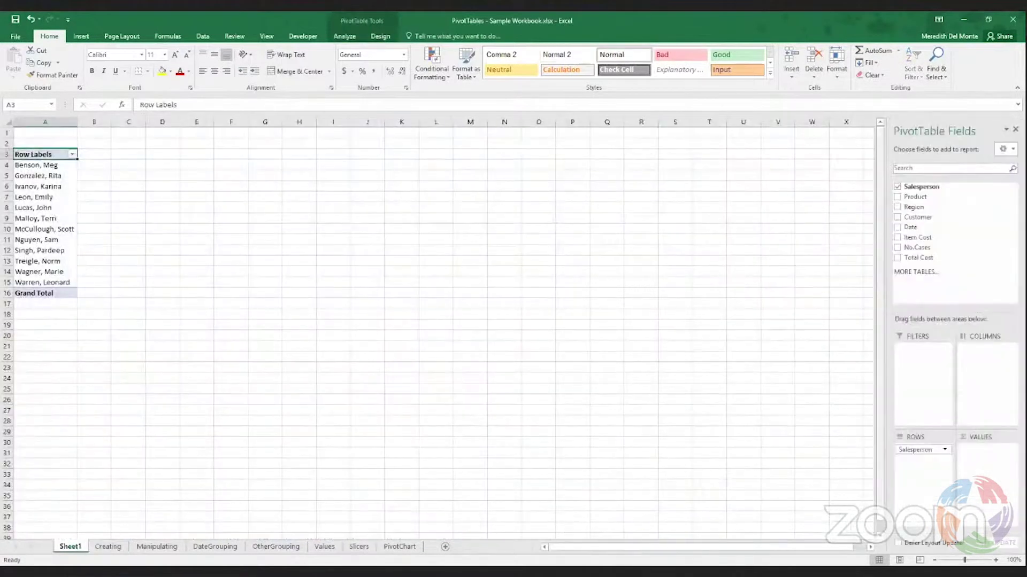
# Add Product and move it from Rows to Columns, spreading five product headings across the salespeople
pyautogui.click(898, 197)
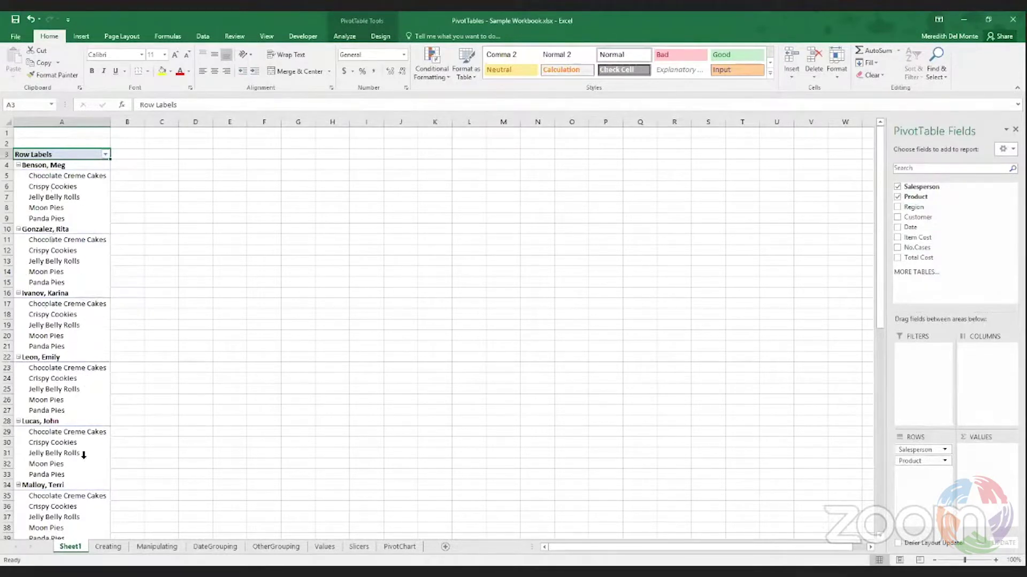
pyautogui.scroll(-5, 176, 438)
pyautogui.scroll(5, 176, 438)
pyautogui.moveTo(915, 461); pyautogui.dragTo(981, 378)
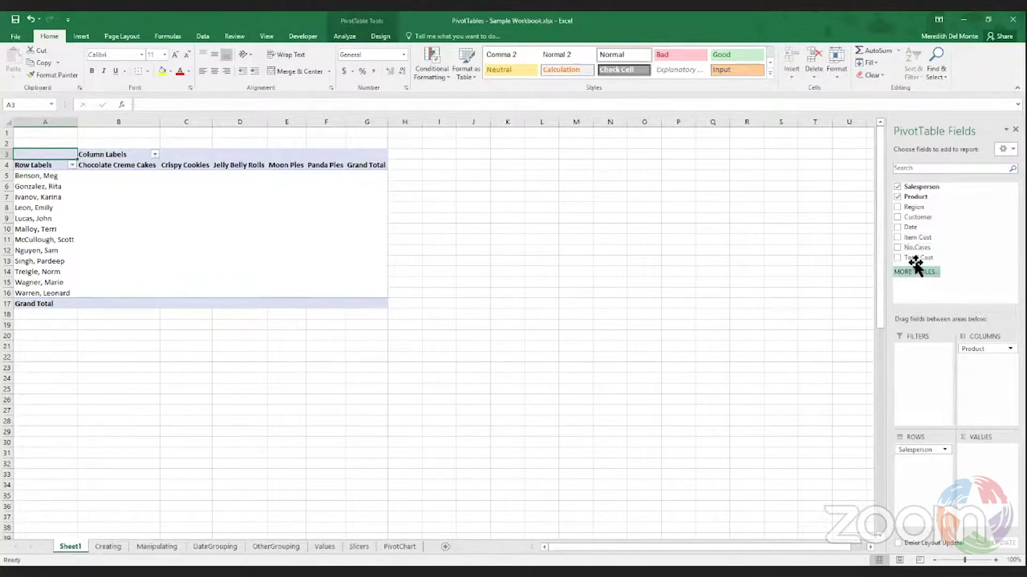
pyautogui.click(107, 545)
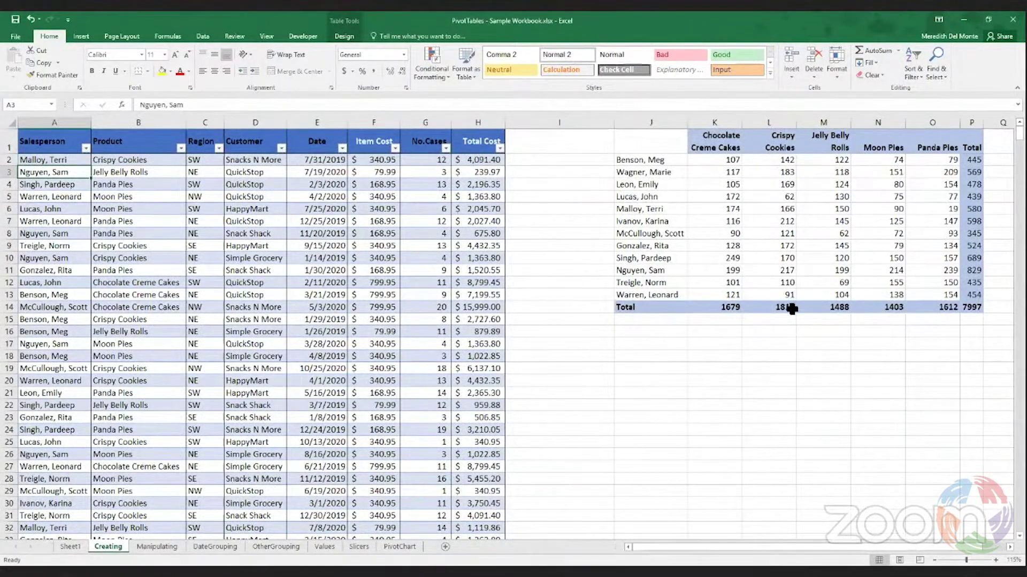
pyautogui.click(78, 549)
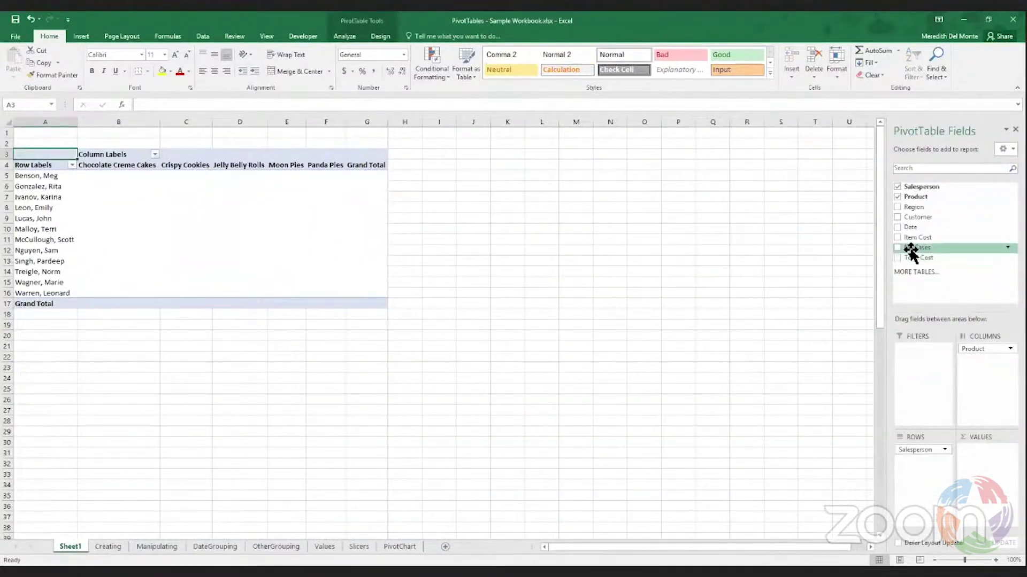
# Put No.Cases in Values and check the 7997 grand total against the Creating sheet
pyautogui.moveTo(911, 250); pyautogui.dragTo(972, 452)
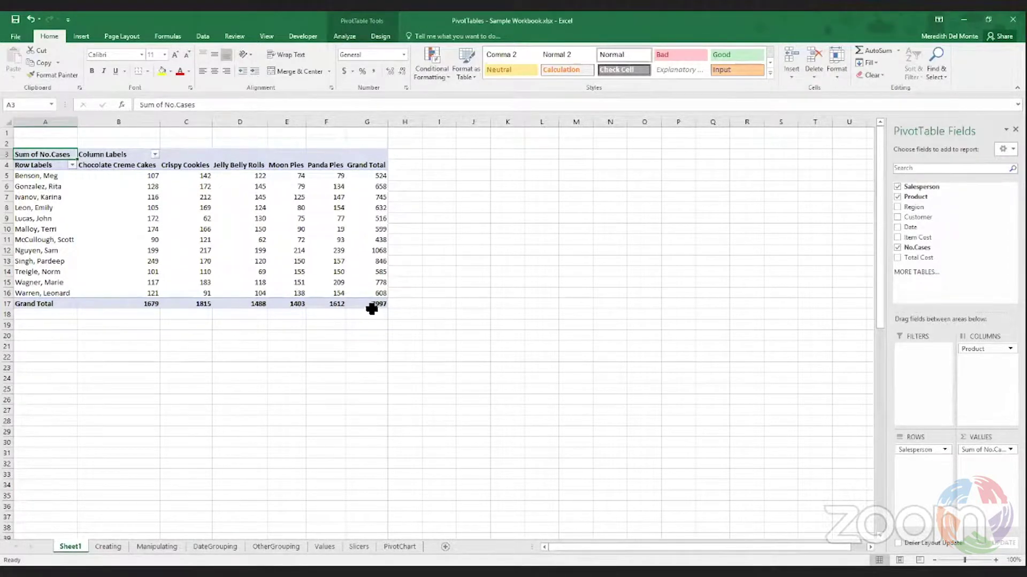
pyautogui.moveTo(377, 305)
pyautogui.click(109, 544)
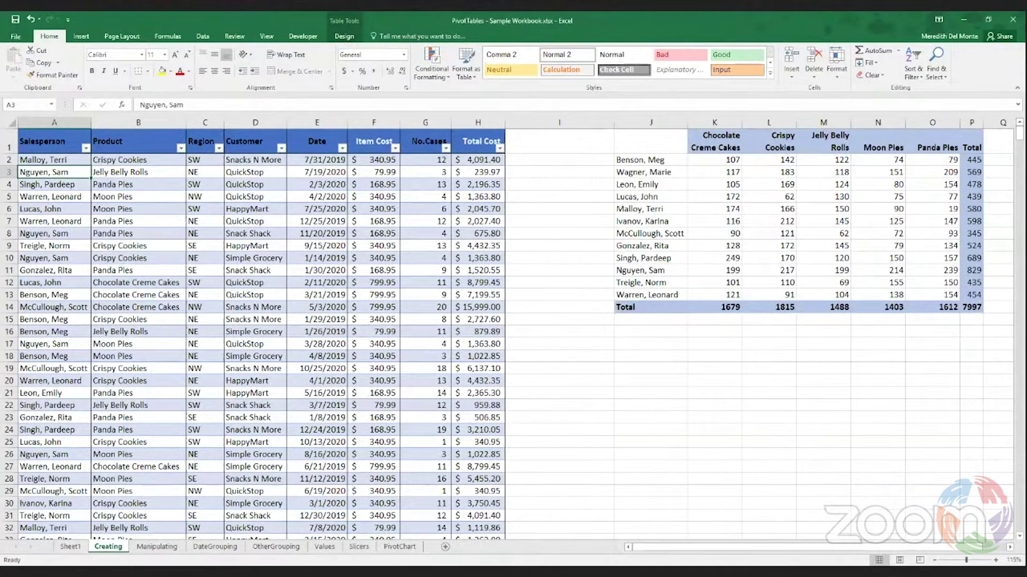
pyautogui.click(71, 546)
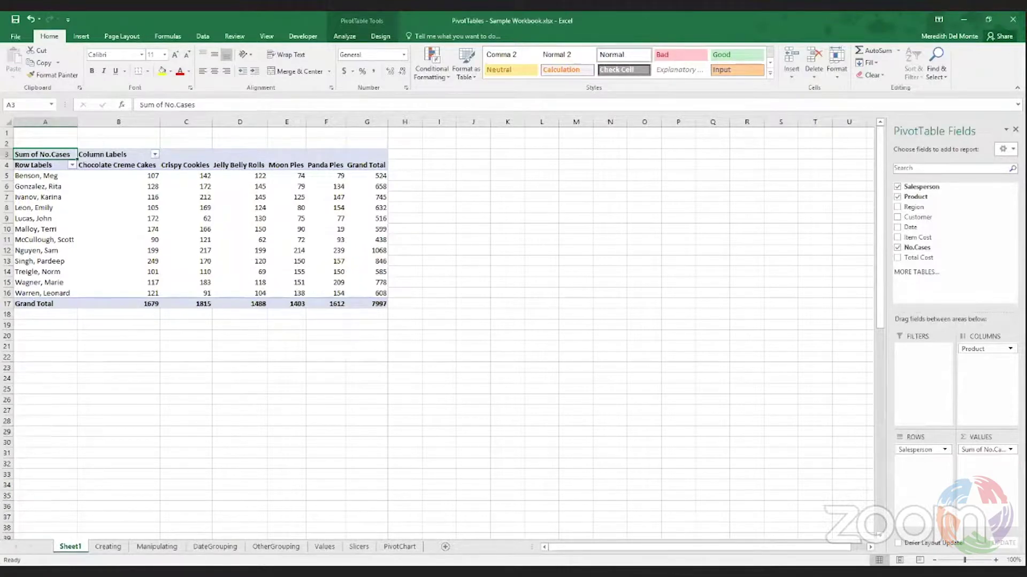
pyautogui.click(107, 546)
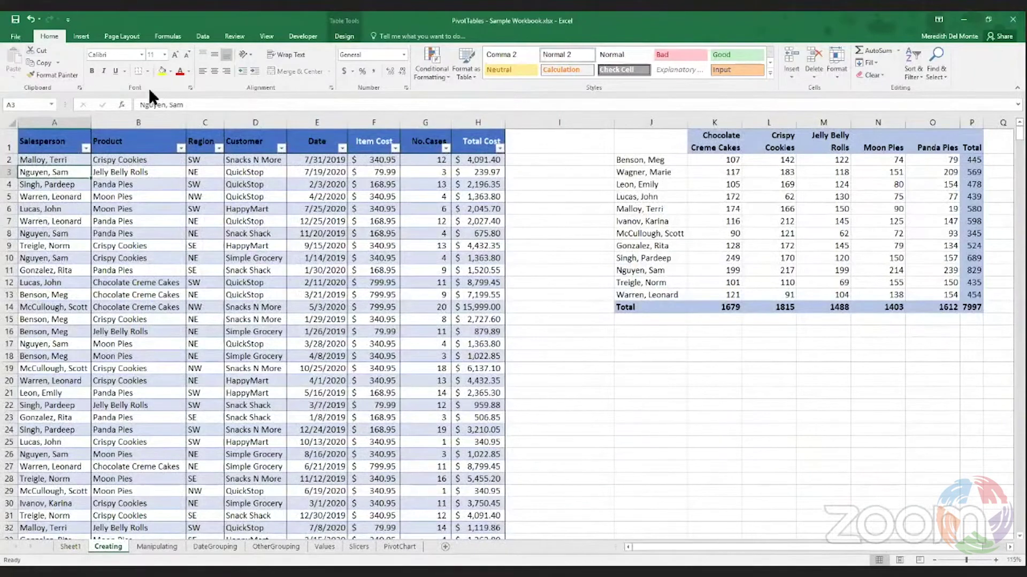
pyautogui.click(82, 36)
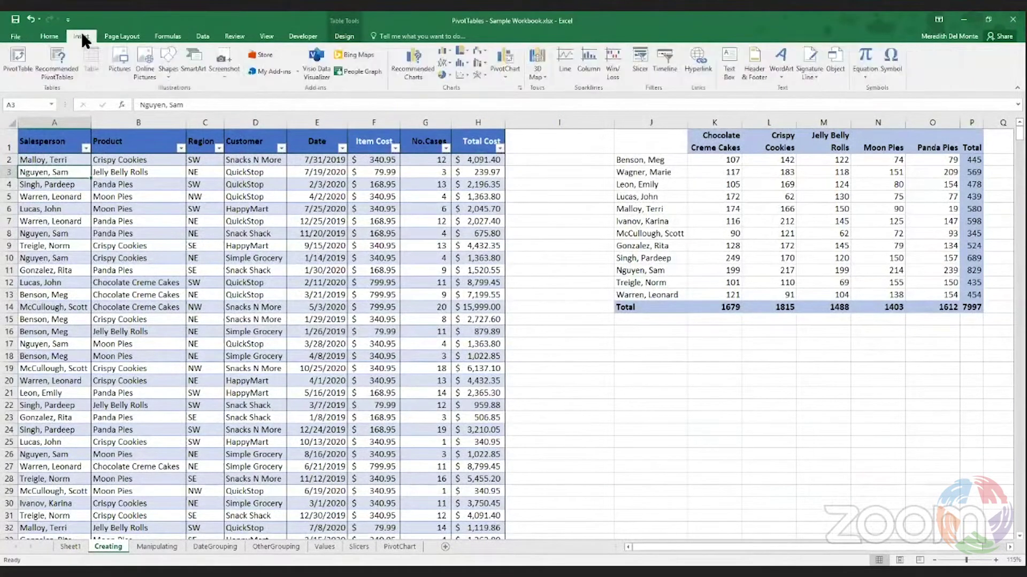
pyautogui.click(25, 71)
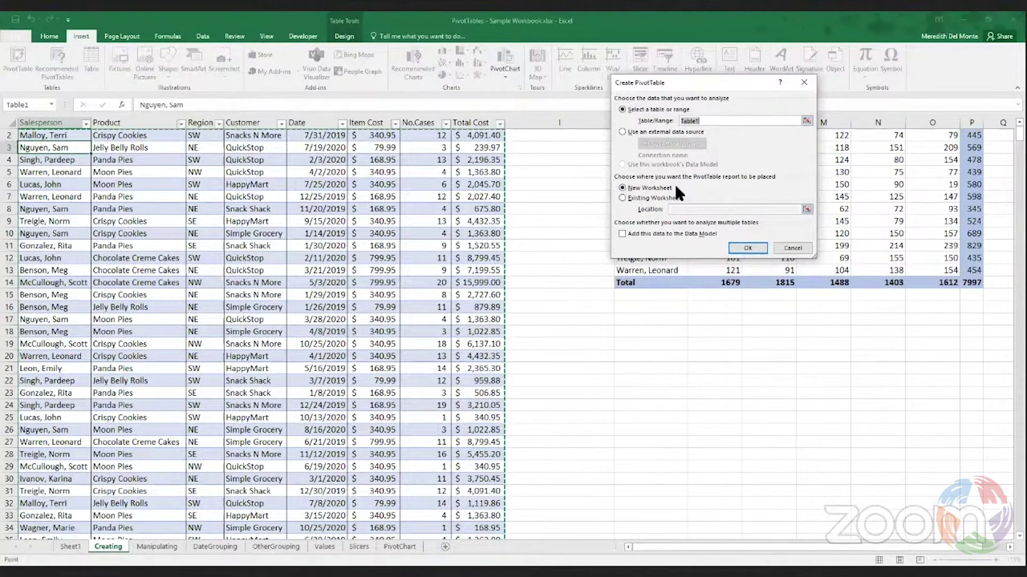
pyautogui.click(787, 249)
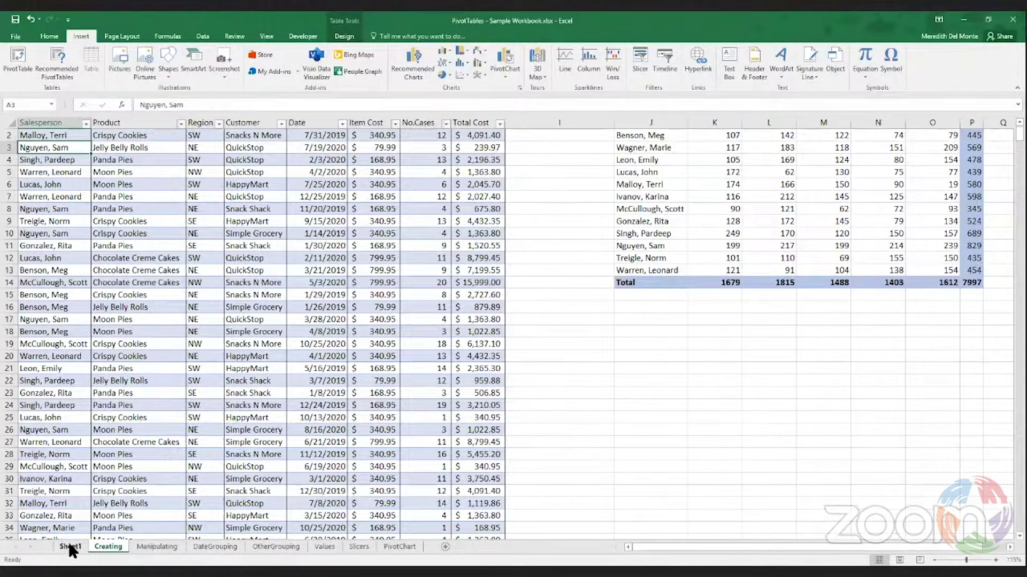
pyautogui.click(140, 546)
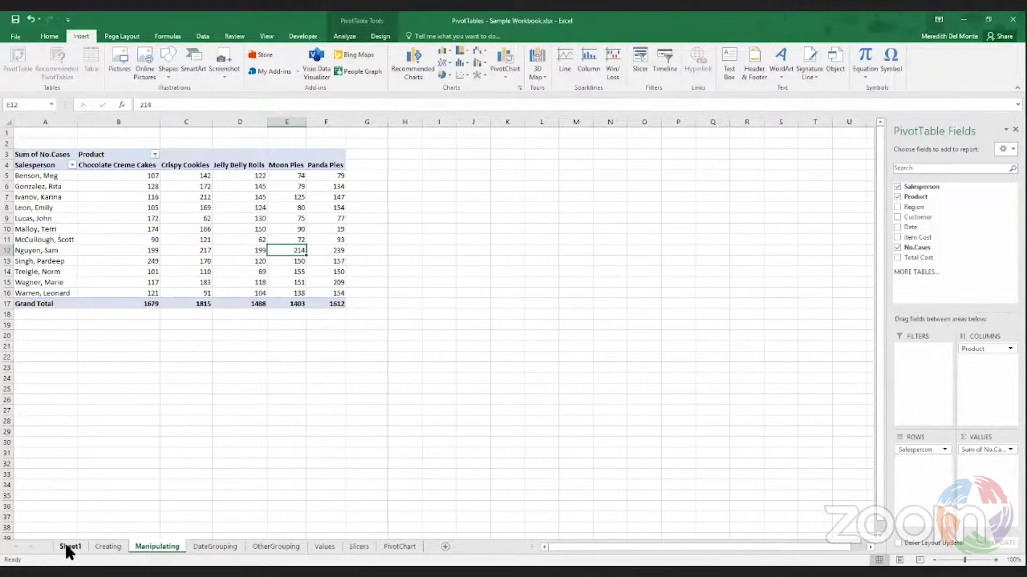
pyautogui.click(117, 546)
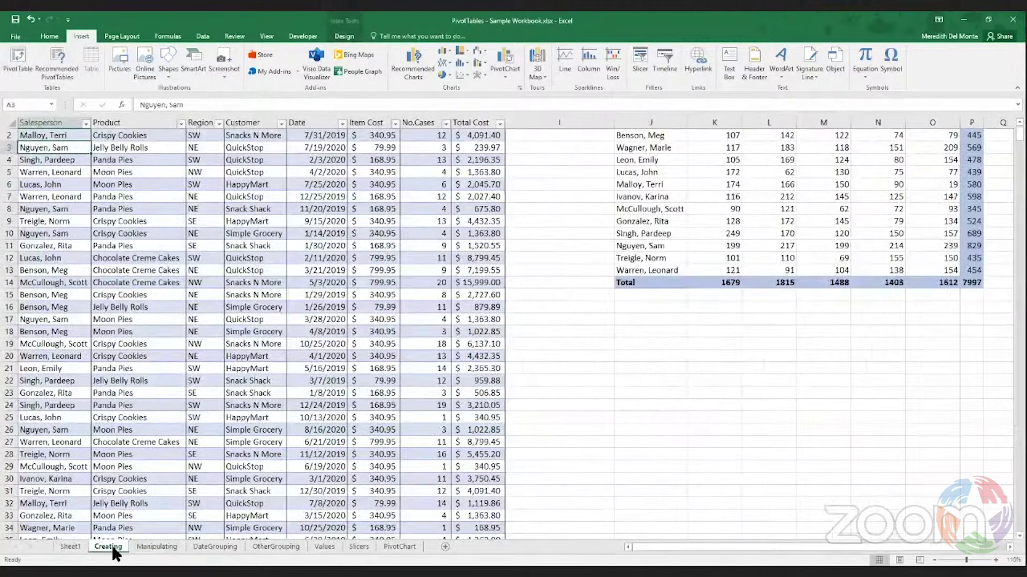
pyautogui.click(76, 546)
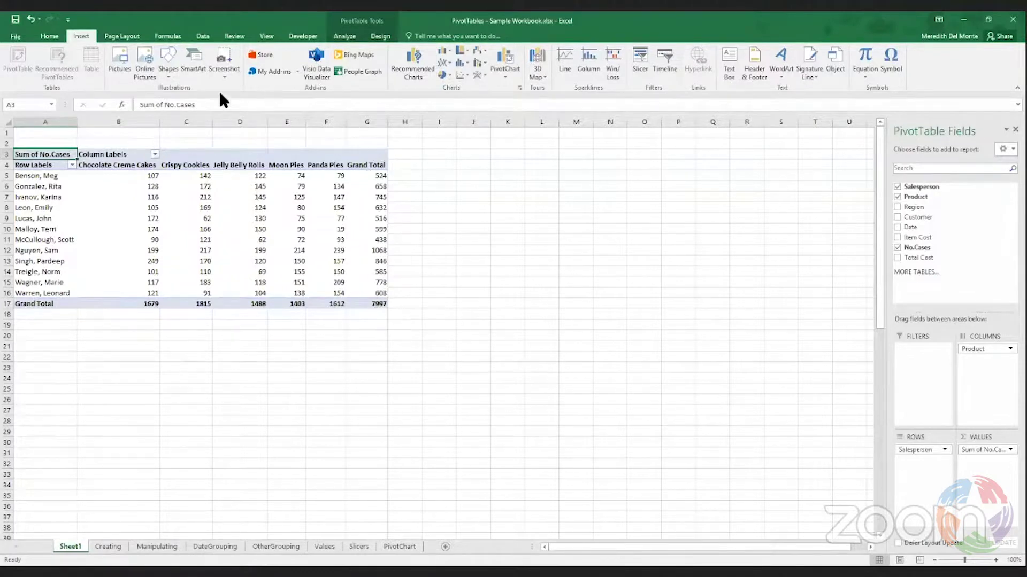
pyautogui.click(375, 36)
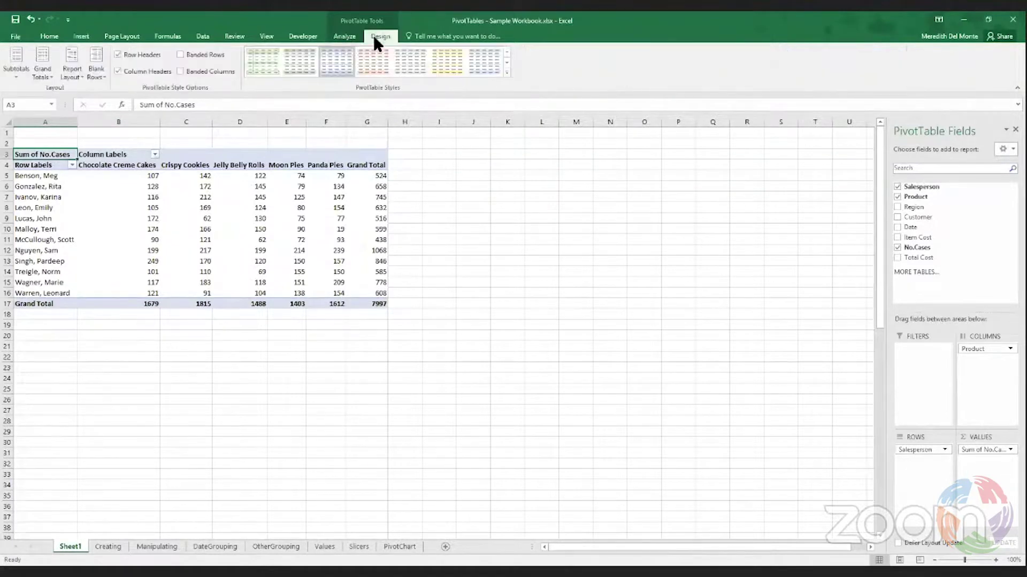
pyautogui.click(45, 77)
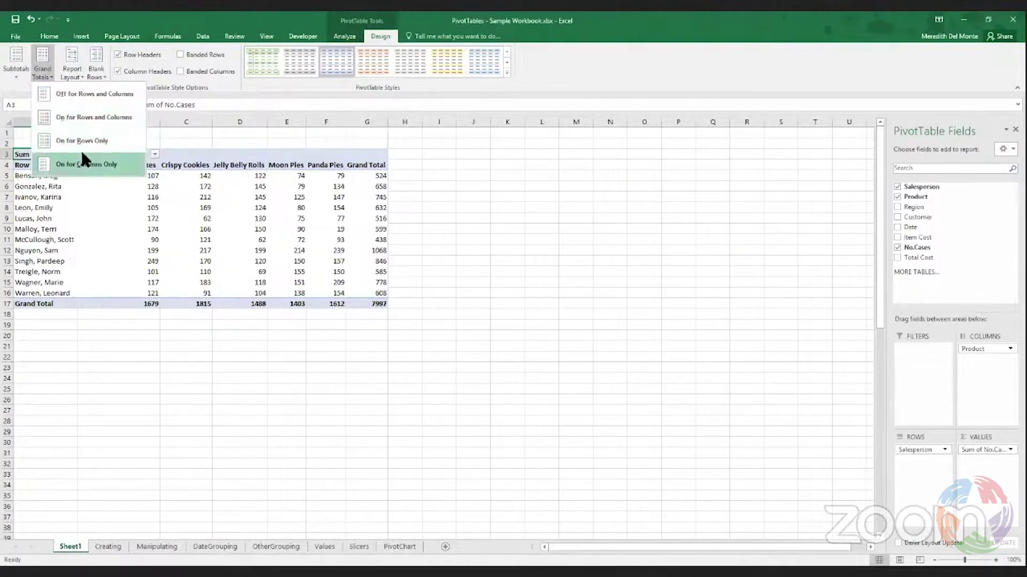
pyautogui.click(80, 121)
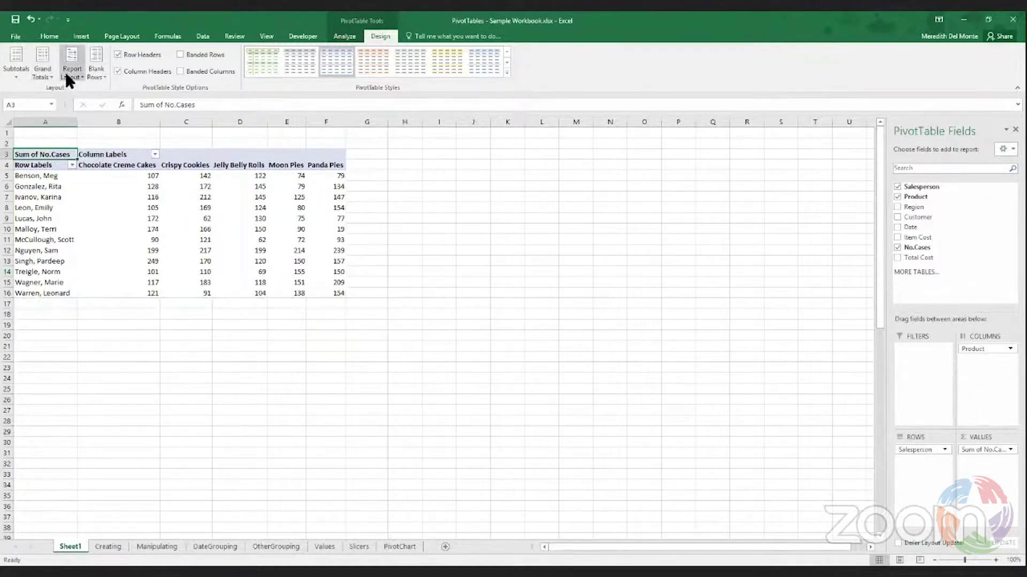
pyautogui.click(47, 71)
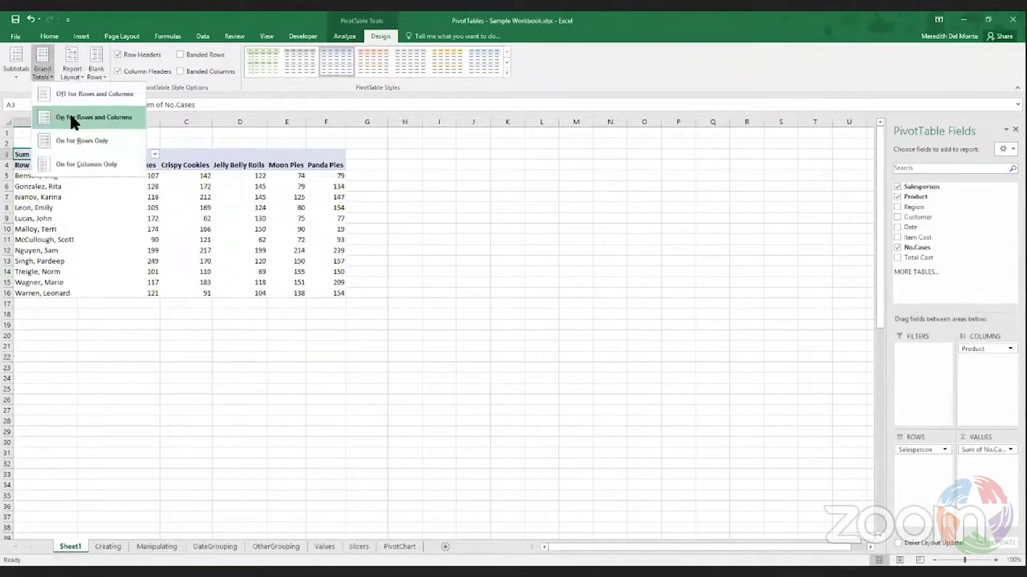
pyautogui.click(71, 117)
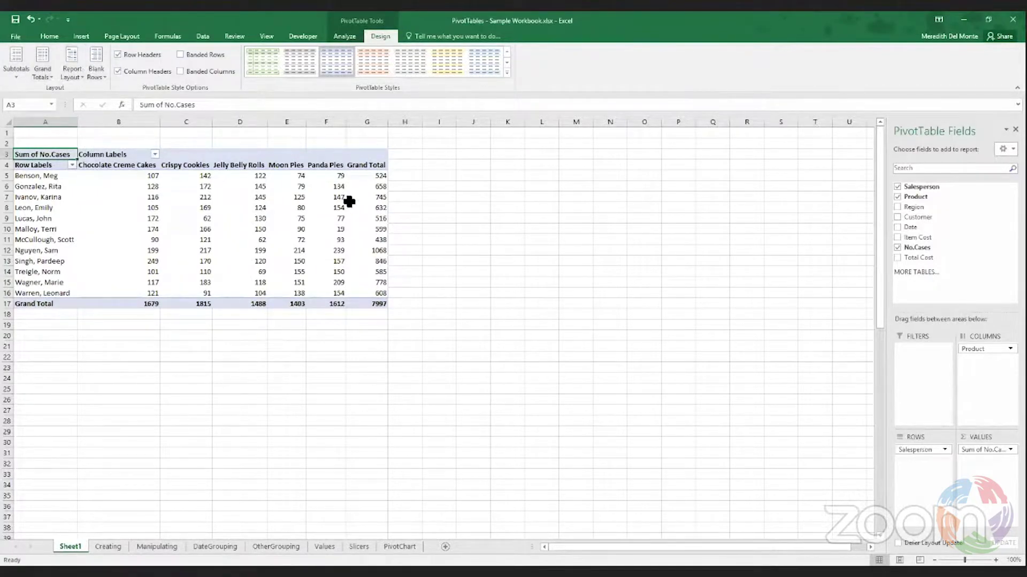
pyautogui.moveTo(342, 197)
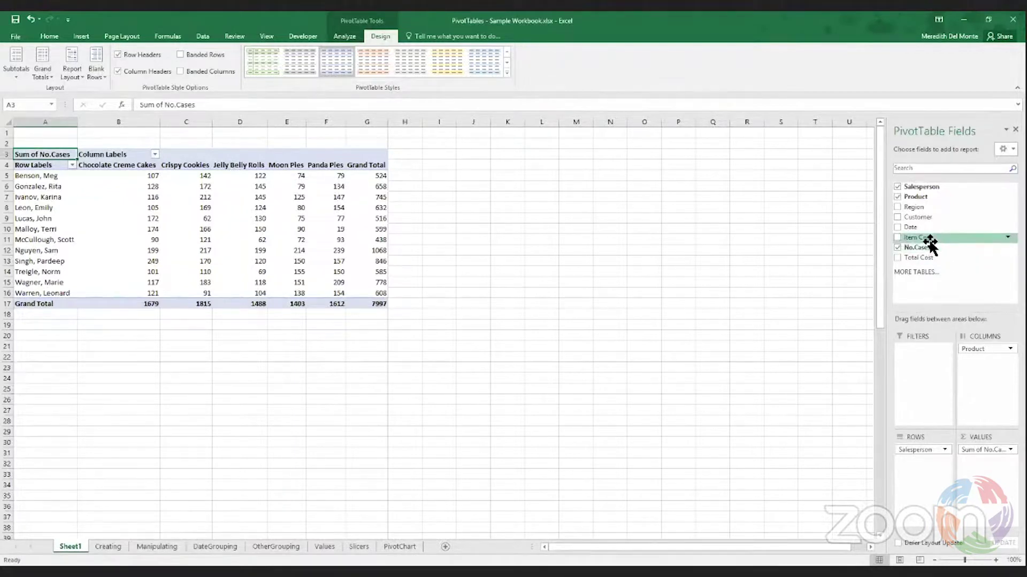
# Replace No.Cases with Item Cost in Values, giving a grand total of 316400.59
pyautogui.moveTo(929, 239)
pyautogui.mouseDown()
pyautogui.moveTo(976, 455)
pyautogui.moveTo(939, 469)
pyautogui.moveTo(966, 284)
pyautogui.moveTo(933, 242)
pyautogui.mouseUp()
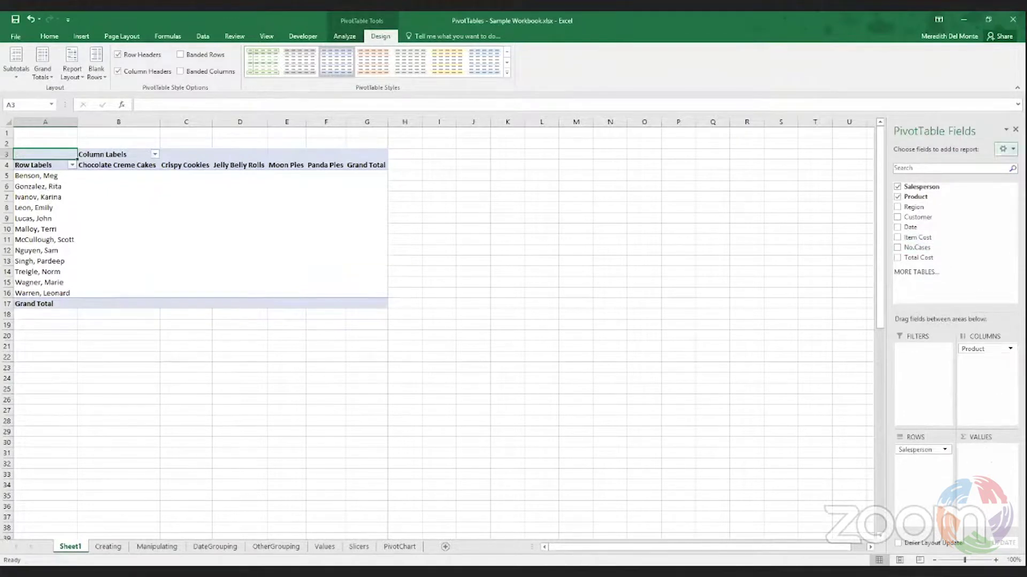
pyautogui.click(986, 349)
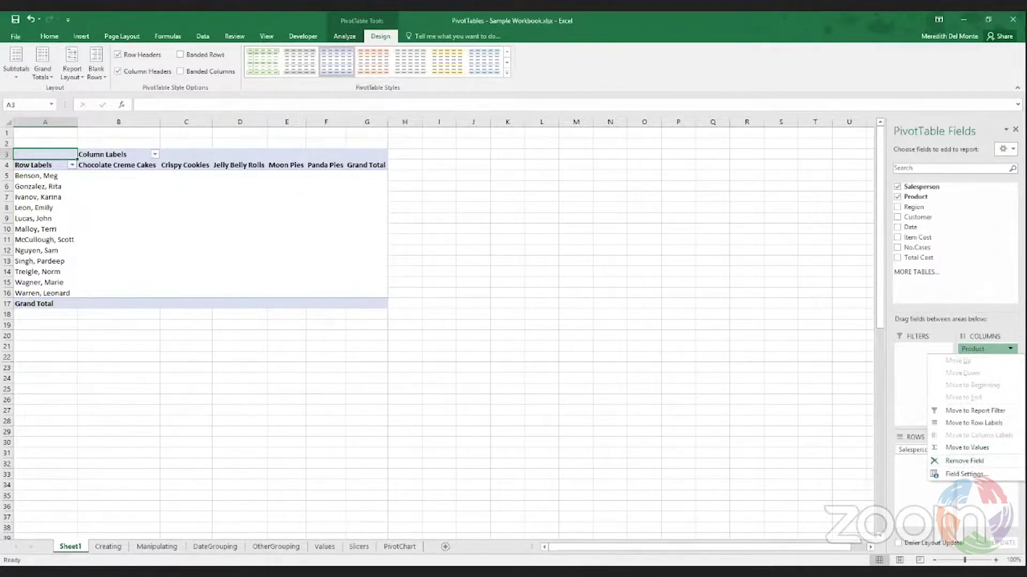
pyautogui.press('Escape')
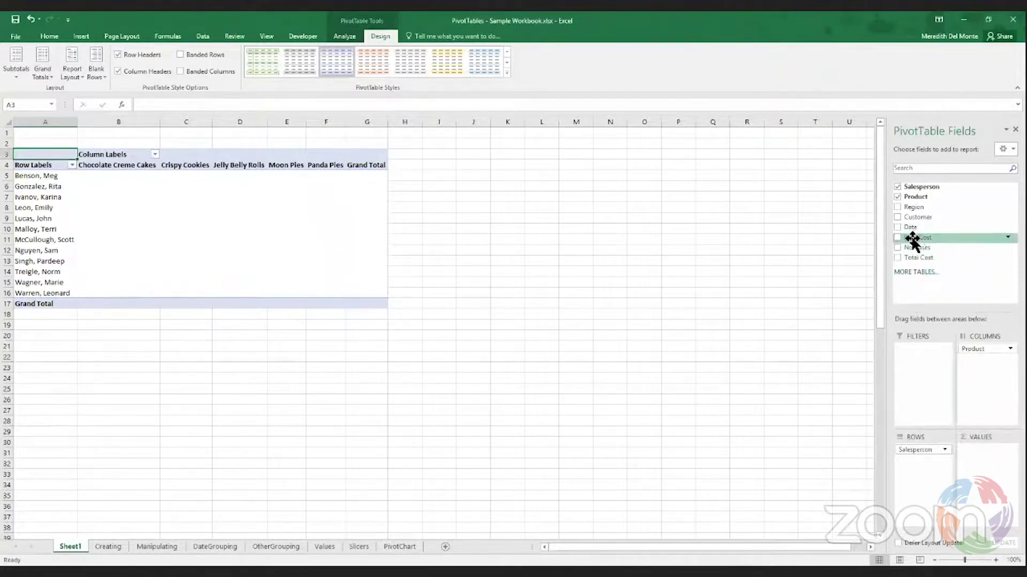
pyautogui.moveTo(912, 242); pyautogui.dragTo(980, 452)
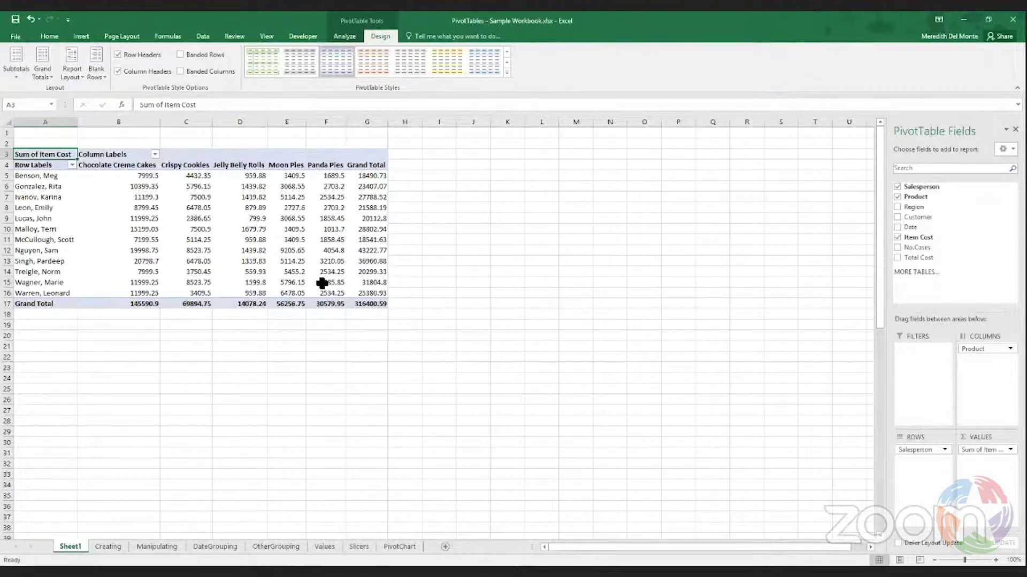
# Format Sum of Item Cost as Currency with 0 decimal places and ($1,234.10) negatives
pyautogui.rightClick(150, 189)
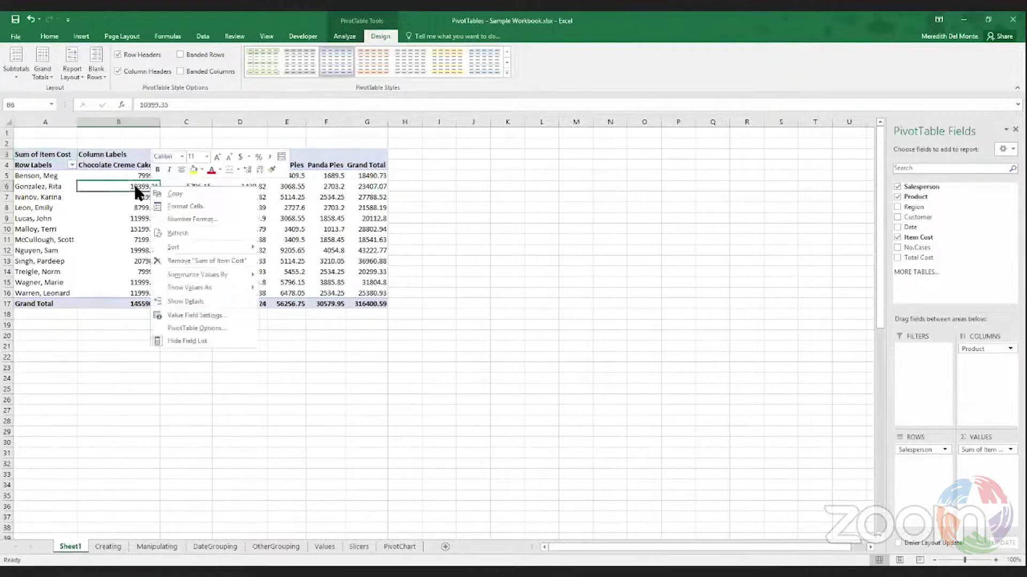
pyautogui.click(219, 315)
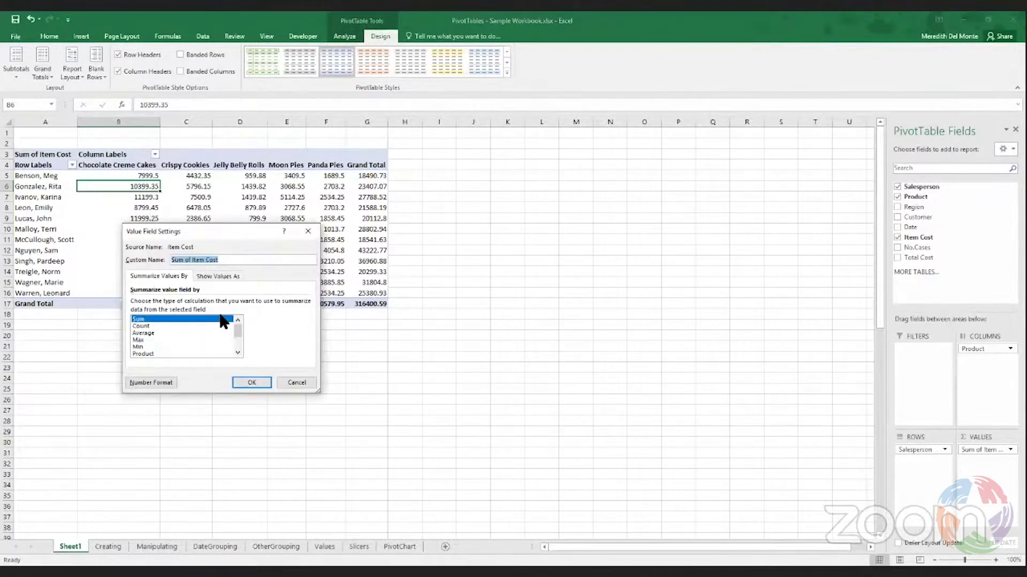
pyautogui.click(158, 381)
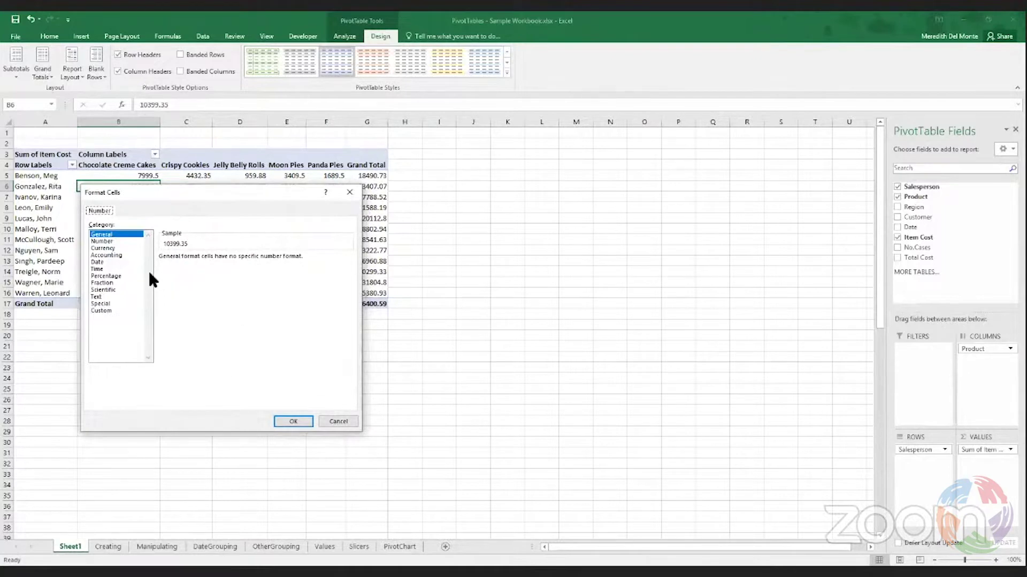
pyautogui.click(103, 247)
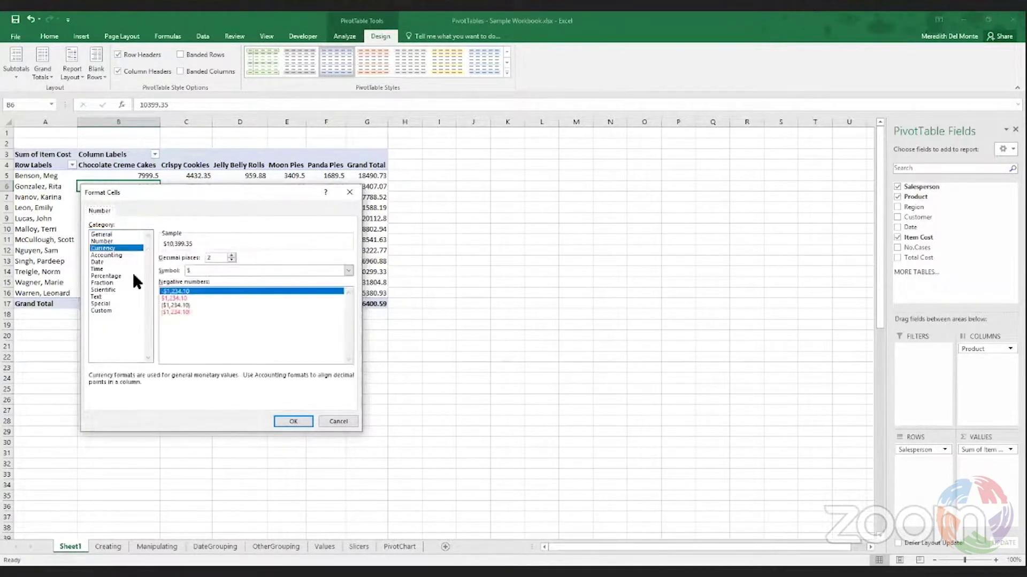
pyautogui.click(186, 305)
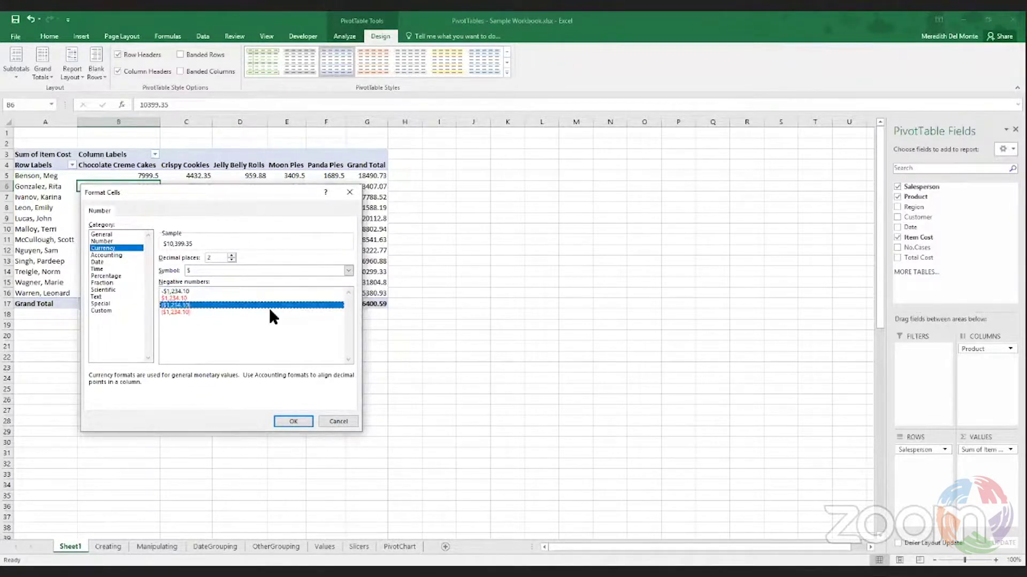
pyautogui.click(231, 260)
pyautogui.click(231, 260)
pyautogui.click(293, 422)
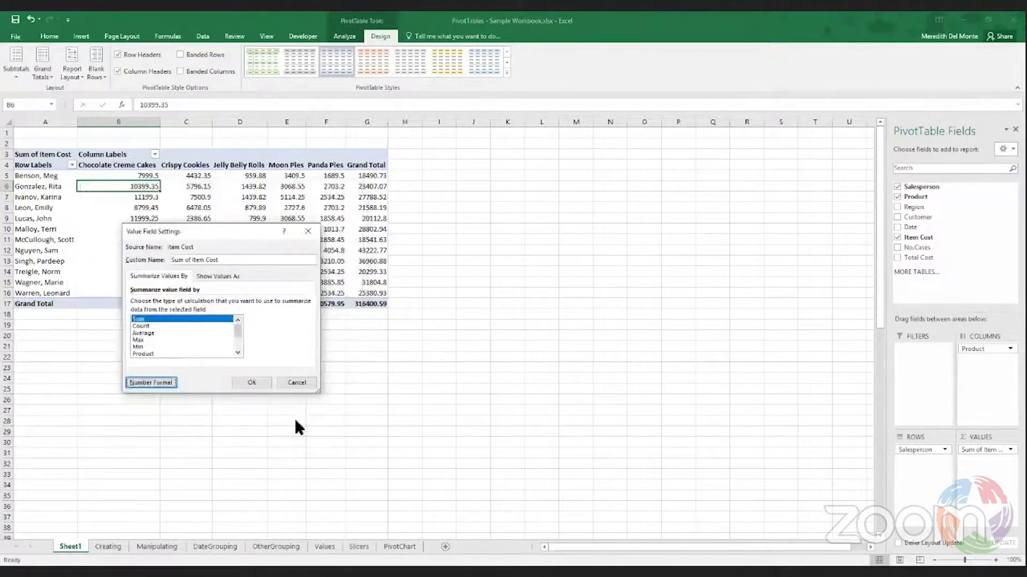
# Apply the whole-dollar currency format, showing a $316,401 grand total for Item Cost
pyautogui.click(251, 383)
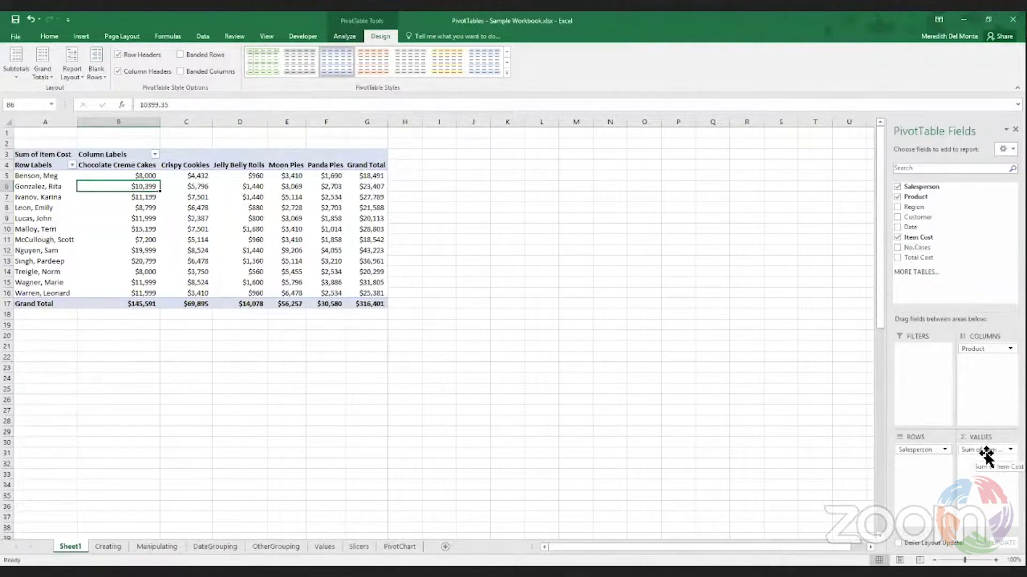
pyautogui.moveTo(987, 454)
pyautogui.mouseDown()
pyautogui.moveTo(228, 218)
pyautogui.moveTo(315, 281)
pyautogui.moveTo(876, 483)
pyautogui.moveTo(987, 454)
pyautogui.mouseUp()
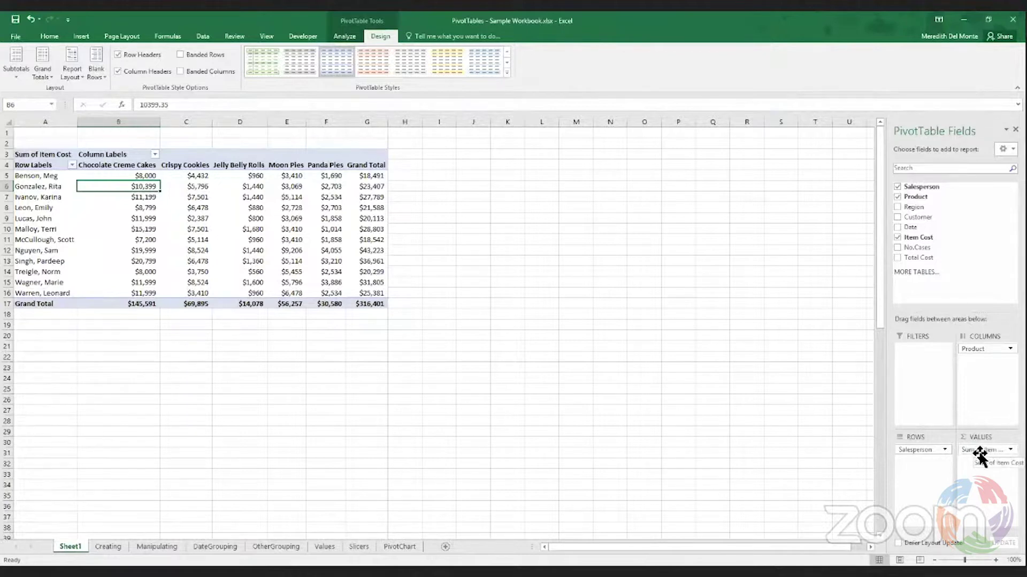
# Replace Sum of Item Cost with Sum of No.Cases in the Values area, totalling 7997
pyautogui.click(982, 455)
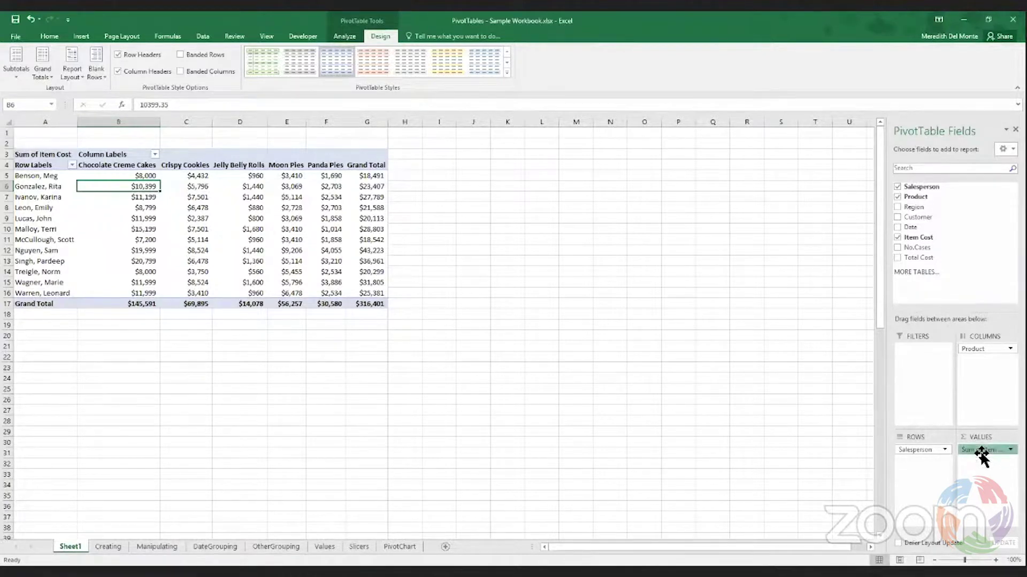
pyautogui.moveTo(981, 455); pyautogui.dragTo(840, 369)
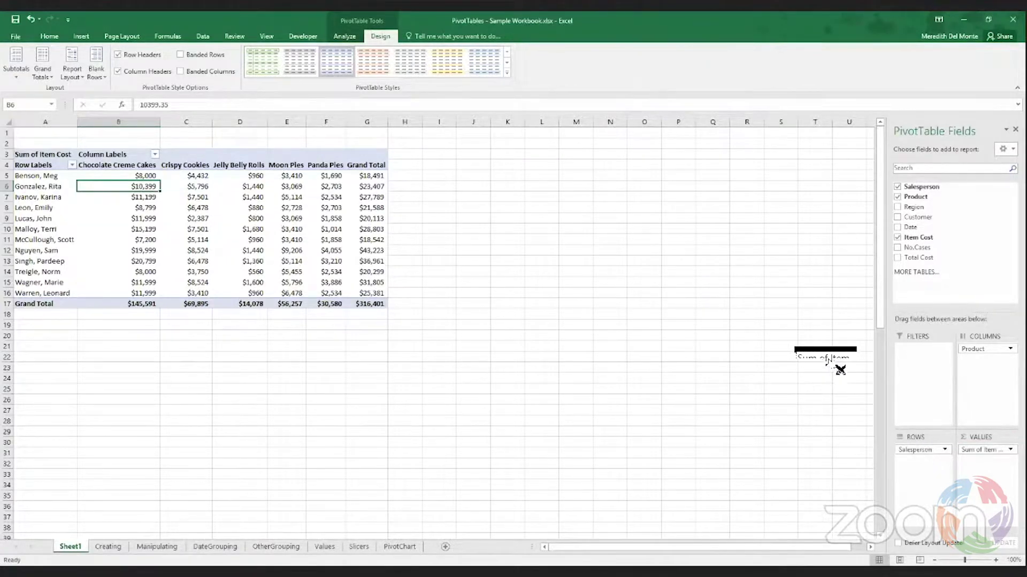
pyautogui.moveTo(840, 370); pyautogui.dragTo(841, 361)
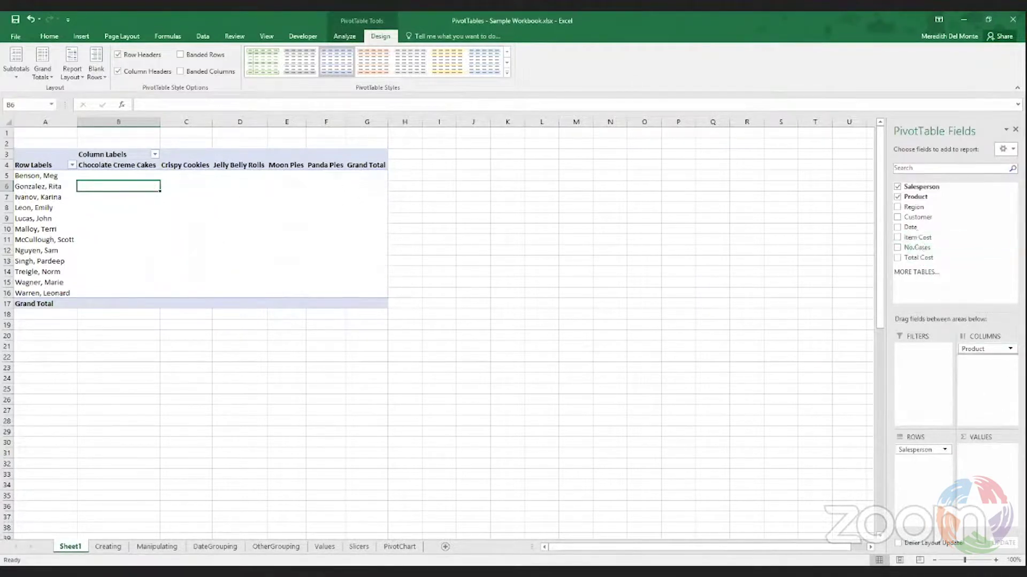
pyautogui.hotkey('ctrl', 'z')
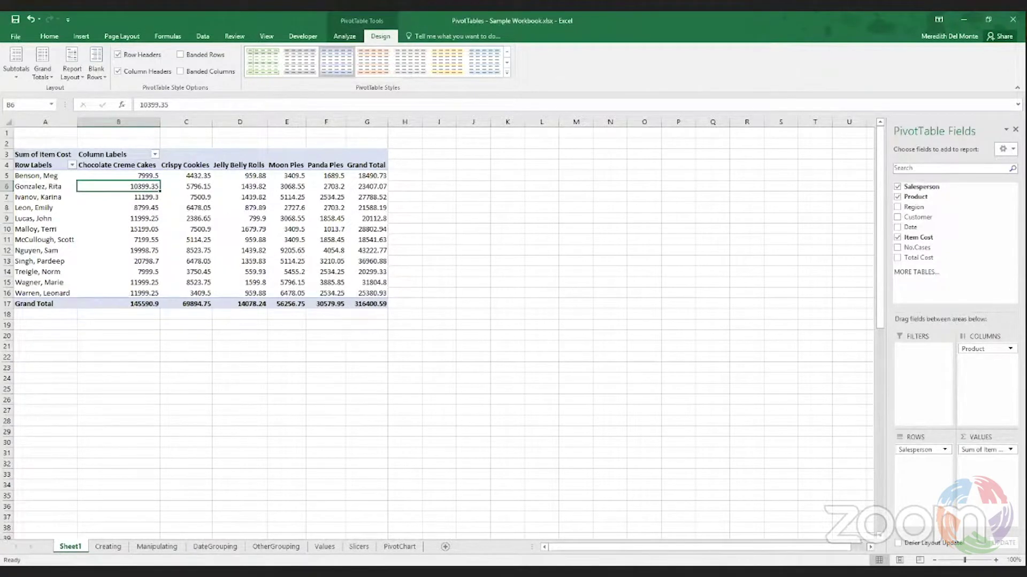
pyautogui.moveTo(997, 449); pyautogui.dragTo(821, 420)
pyautogui.moveTo(915, 257); pyautogui.dragTo(971, 451)
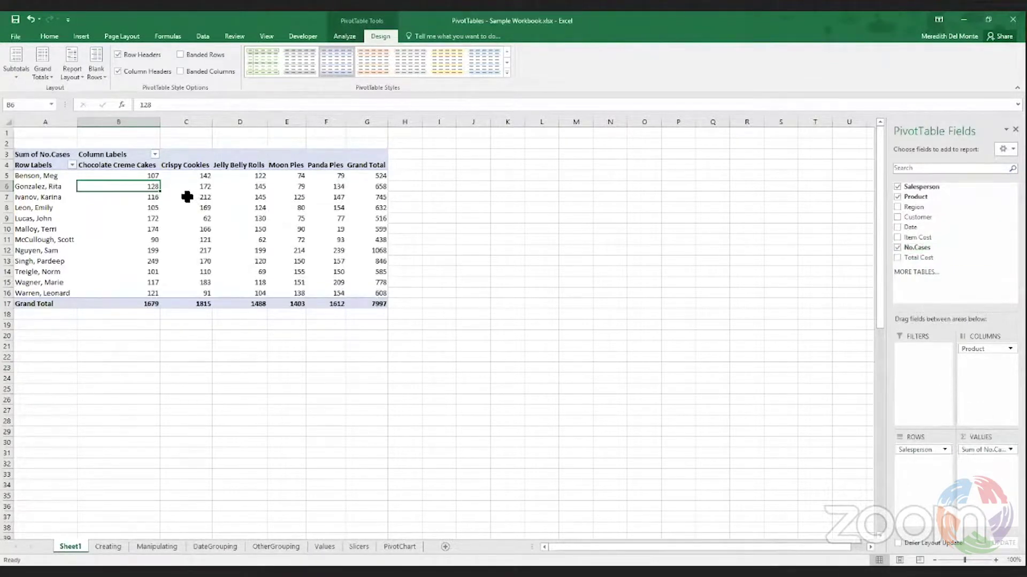
pyautogui.moveTo(185, 193)
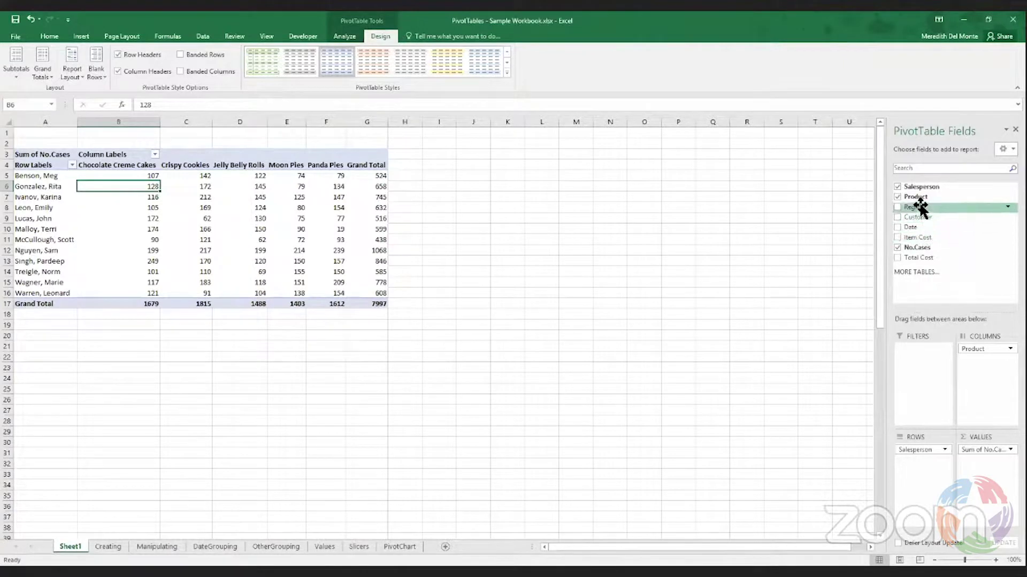
# Add Customer to the Columns area alongside Product, splitting each product's cases by store
pyautogui.moveTo(916, 218); pyautogui.dragTo(971, 365)
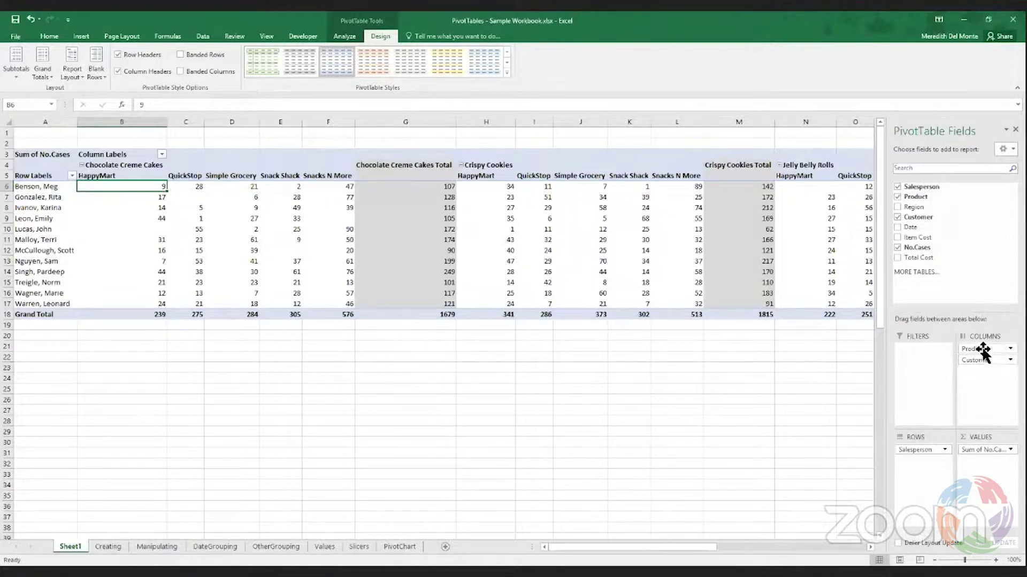
pyautogui.moveTo(981, 360); pyautogui.dragTo(990, 376)
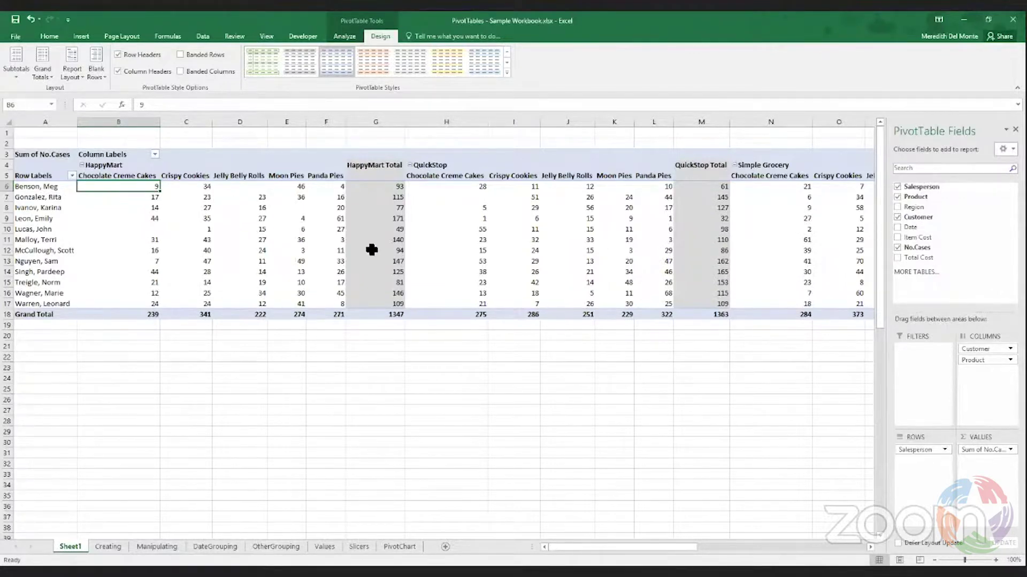
# Collapse the HappyMart, QuickStop, Simple Grocery, Snack Shack and Snacks N More column groups
pyautogui.click(82, 165)
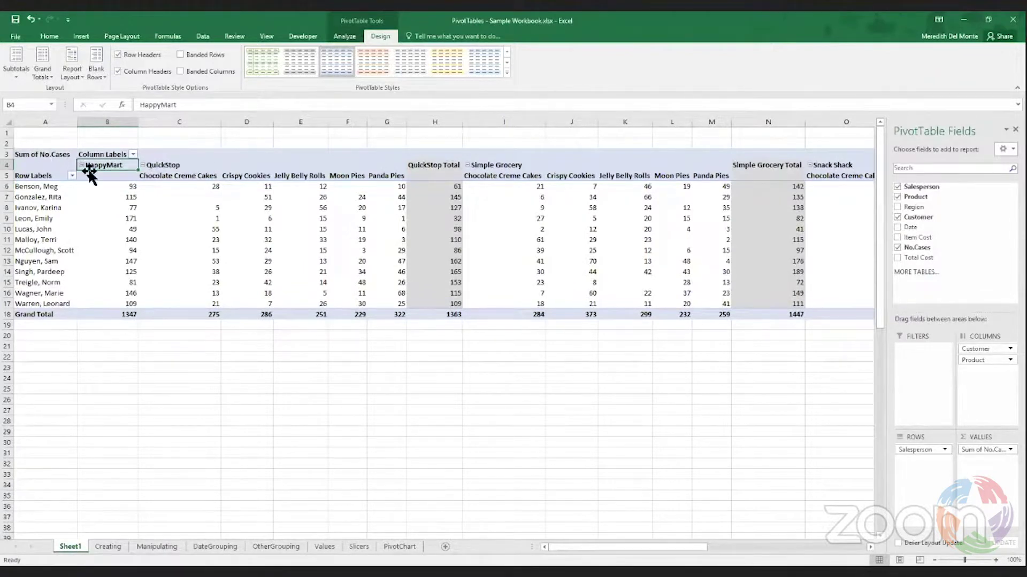
pyautogui.click(204, 169)
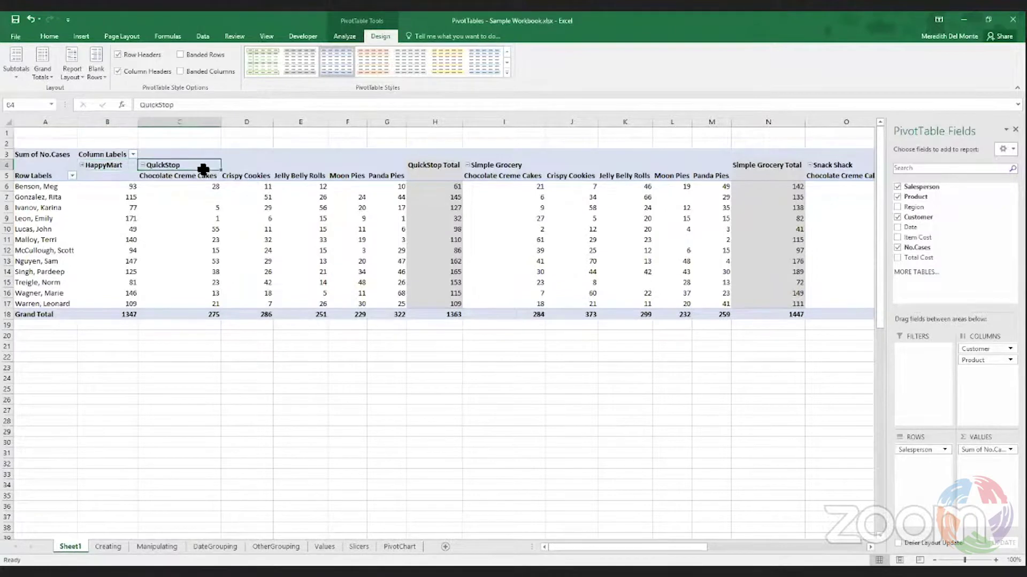
pyautogui.doubleClick(205, 168)
pyautogui.click(217, 168)
pyautogui.click(217, 168)
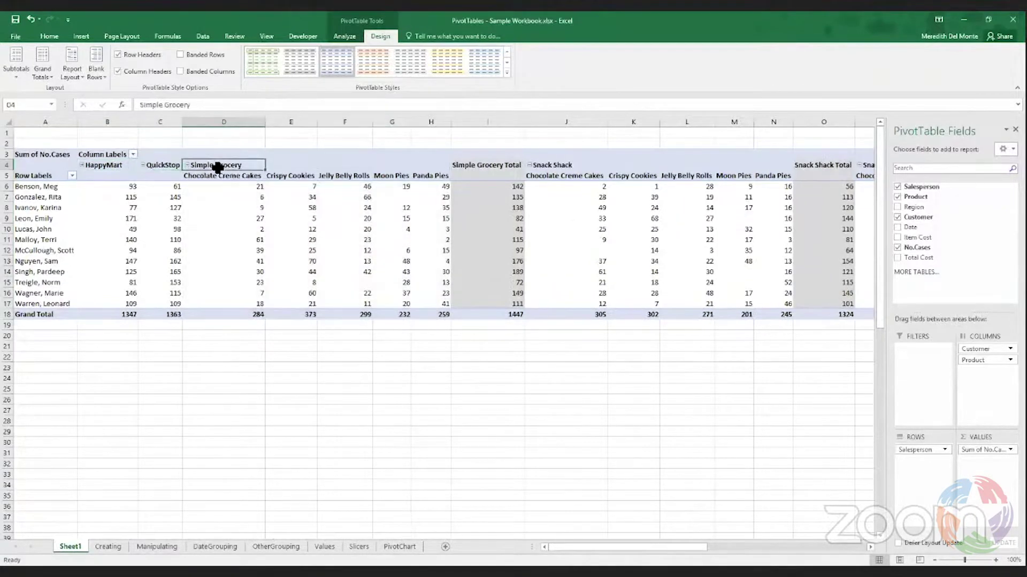
pyautogui.doubleClick(217, 168)
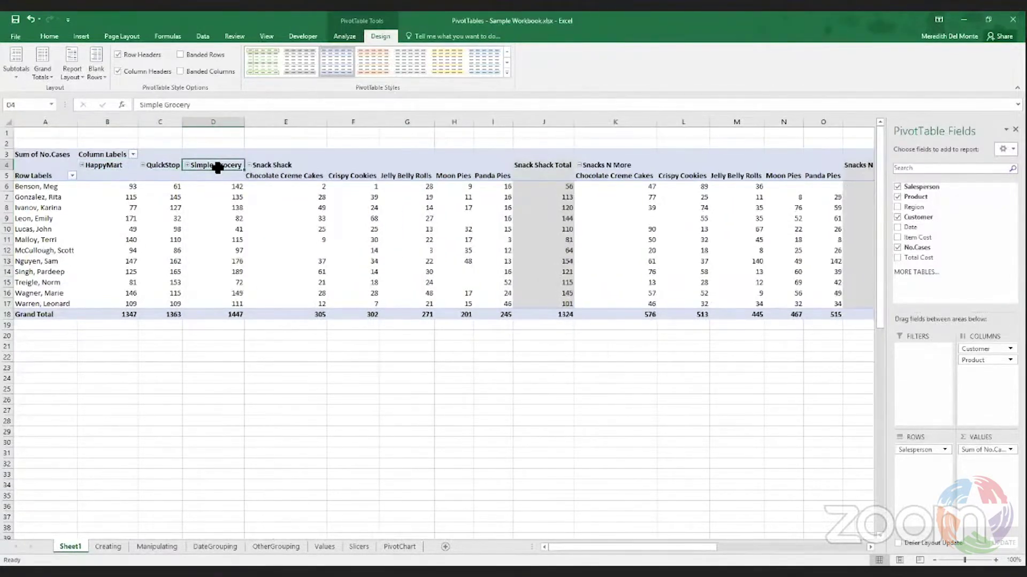
pyautogui.doubleClick(216, 167)
pyautogui.doubleClick(214, 166)
pyautogui.doubleClick(247, 165)
pyautogui.doubleClick(296, 166)
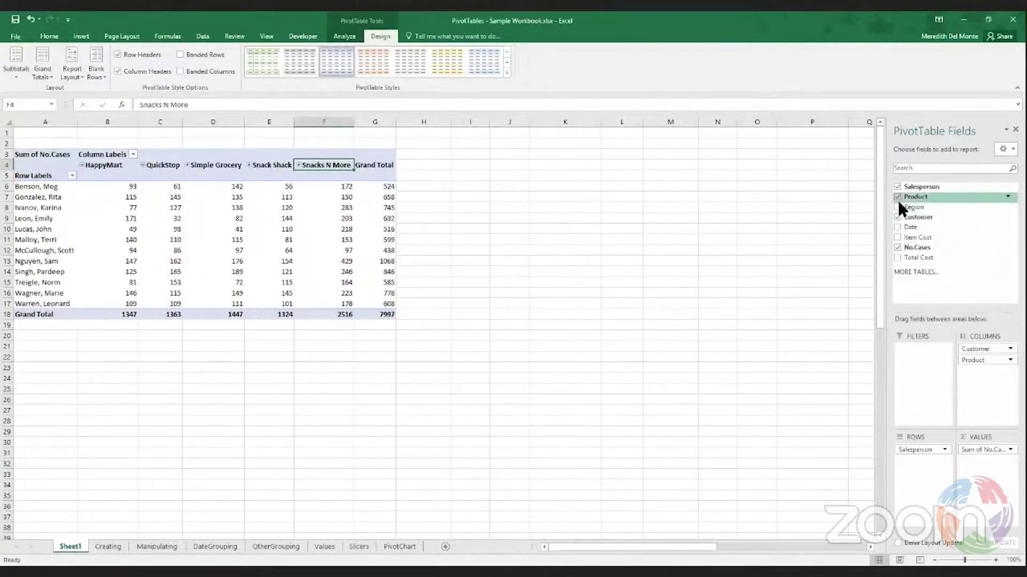
# Move Customer into Rows with Salesperson beneath it, e.g. HappyMart totalling 1347
pyautogui.moveTo(979, 368); pyautogui.dragTo(921, 478)
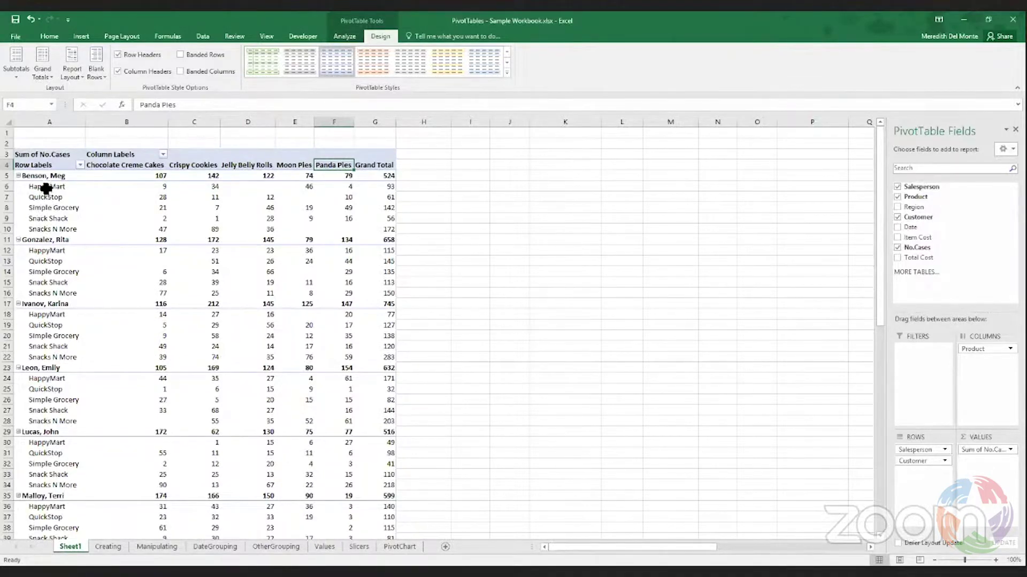
pyautogui.scroll(-1, 114, 258)
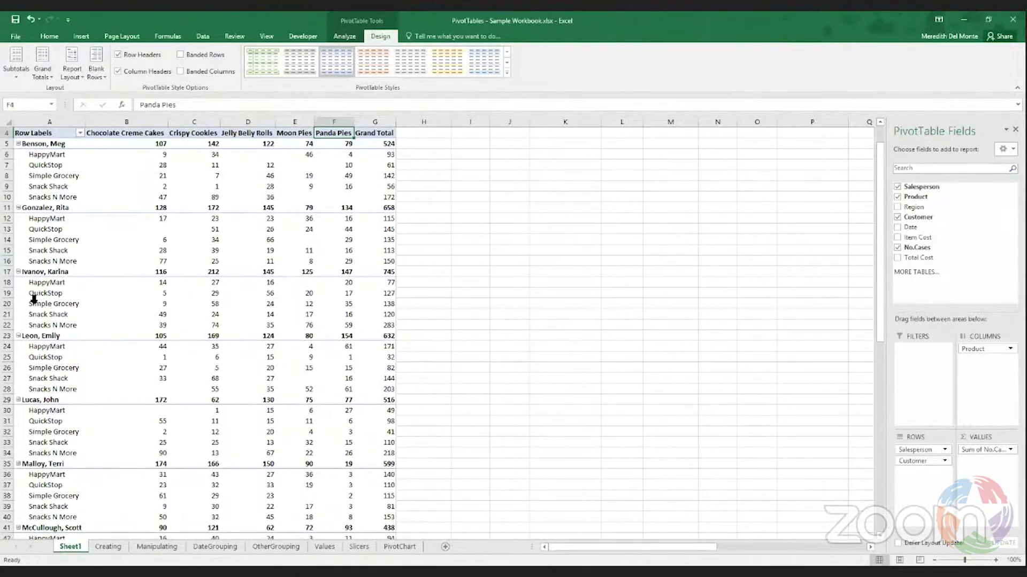
pyautogui.scroll(-1, 38, 292)
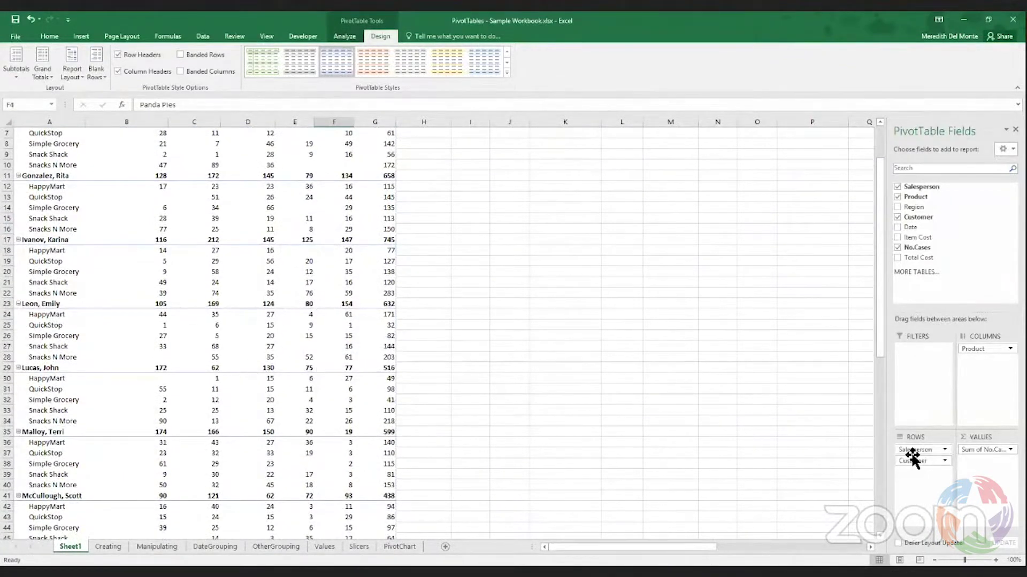
pyautogui.moveTo(912, 452); pyautogui.dragTo(912, 466)
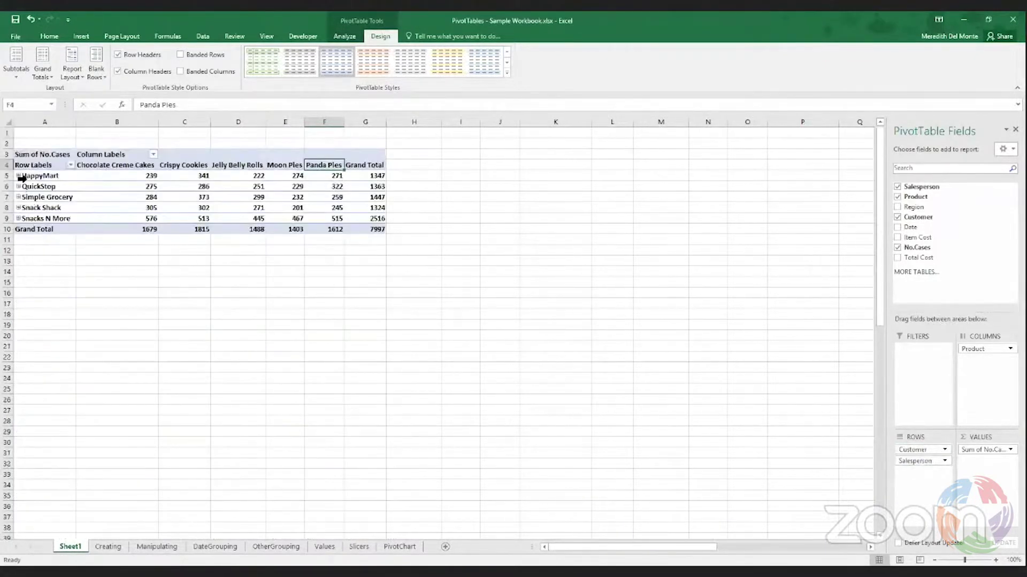
# Expand the HappyMart and QuickStop groups, then place Salesperson above Customer in Rows
pyautogui.doubleClick(43, 176)
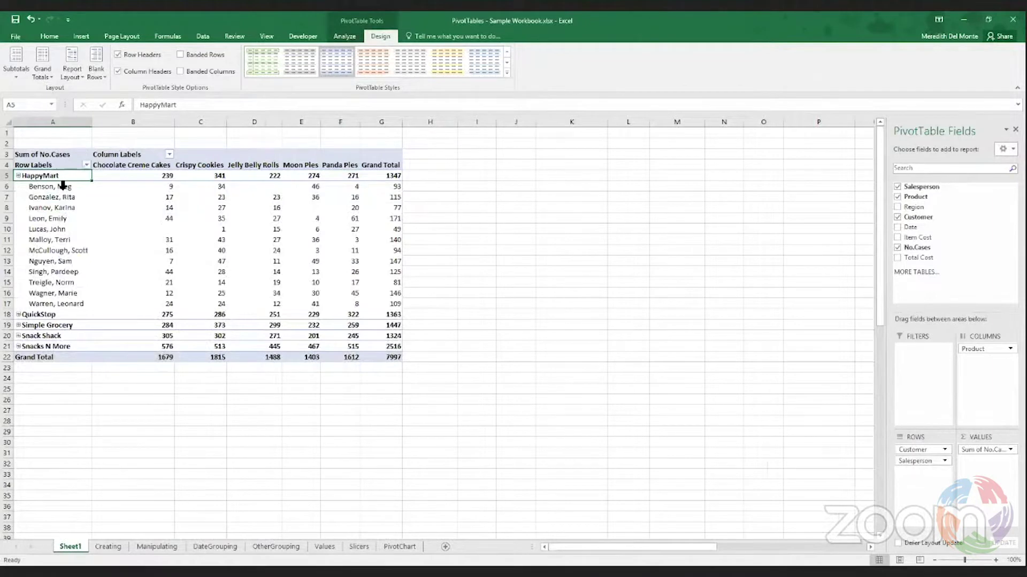
pyautogui.doubleClick(46, 315)
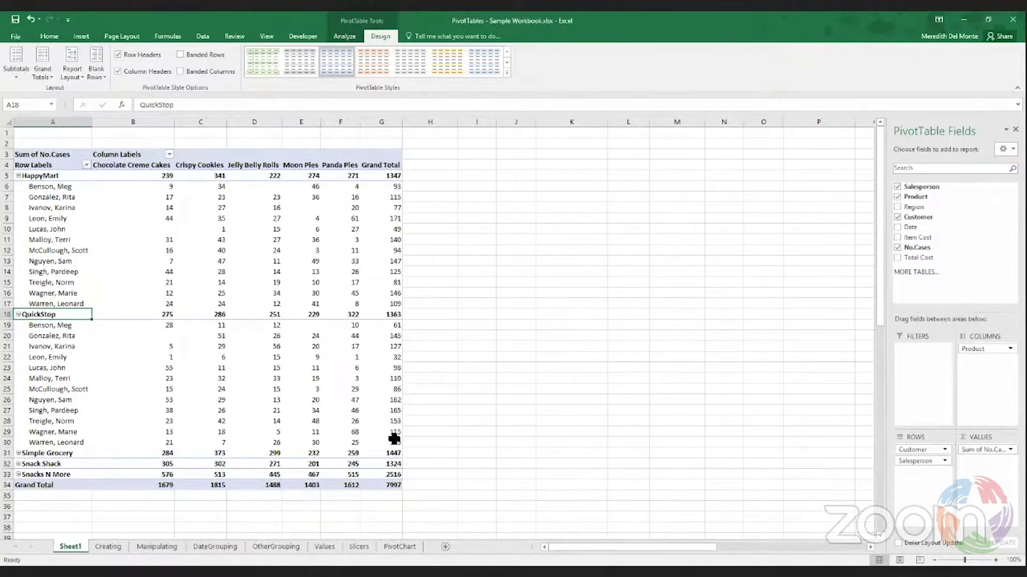
pyautogui.click(18, 315)
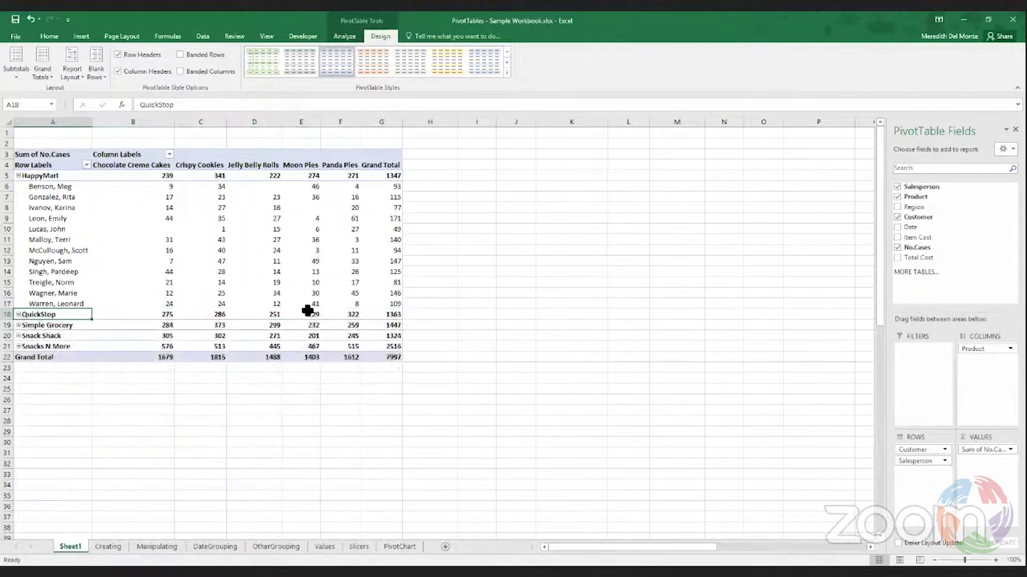
pyautogui.click(49, 178)
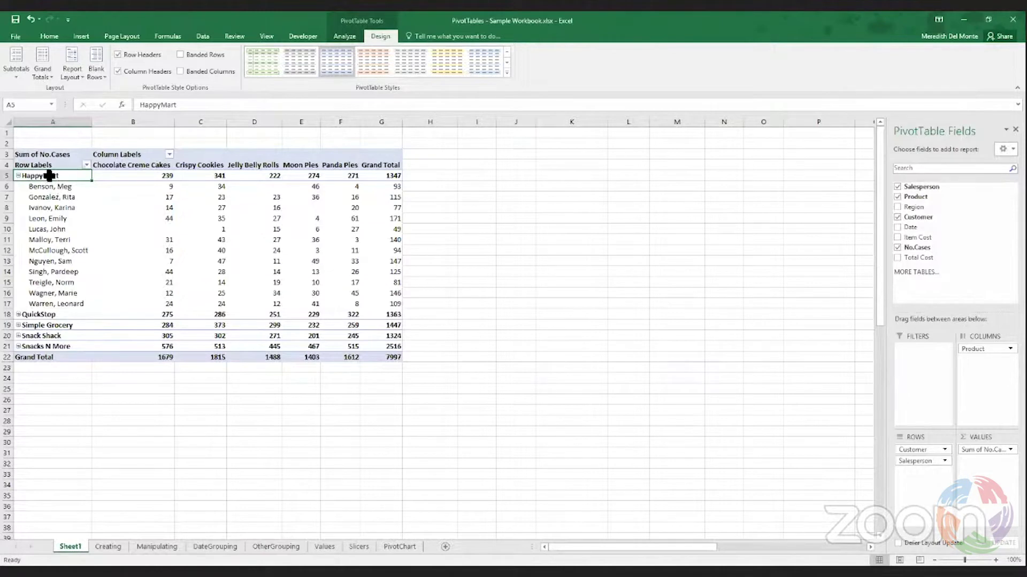
pyautogui.click(19, 314)
pyautogui.moveTo(914, 450); pyautogui.dragTo(921, 473)
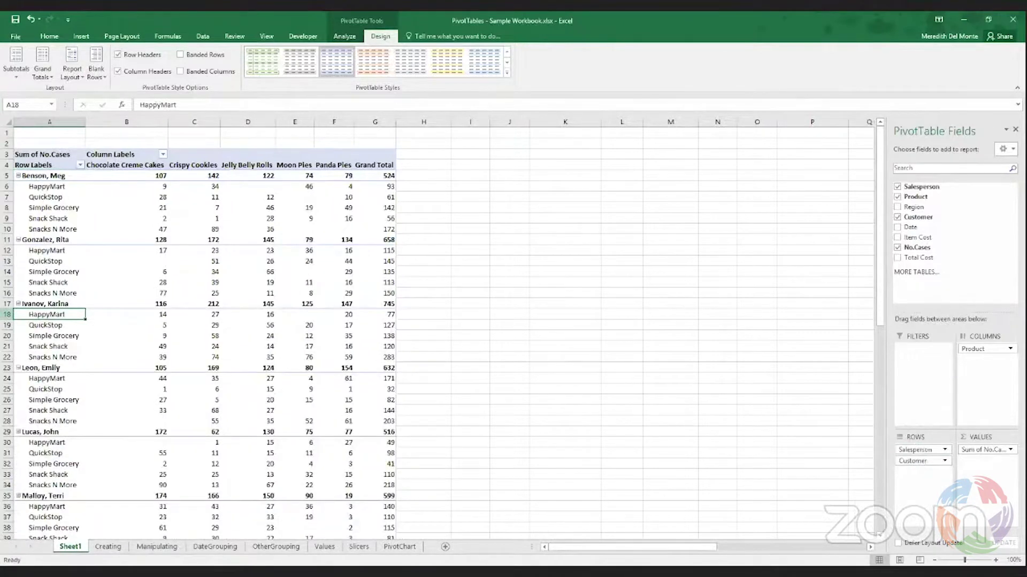
pyautogui.scroll(-1, 381, 354)
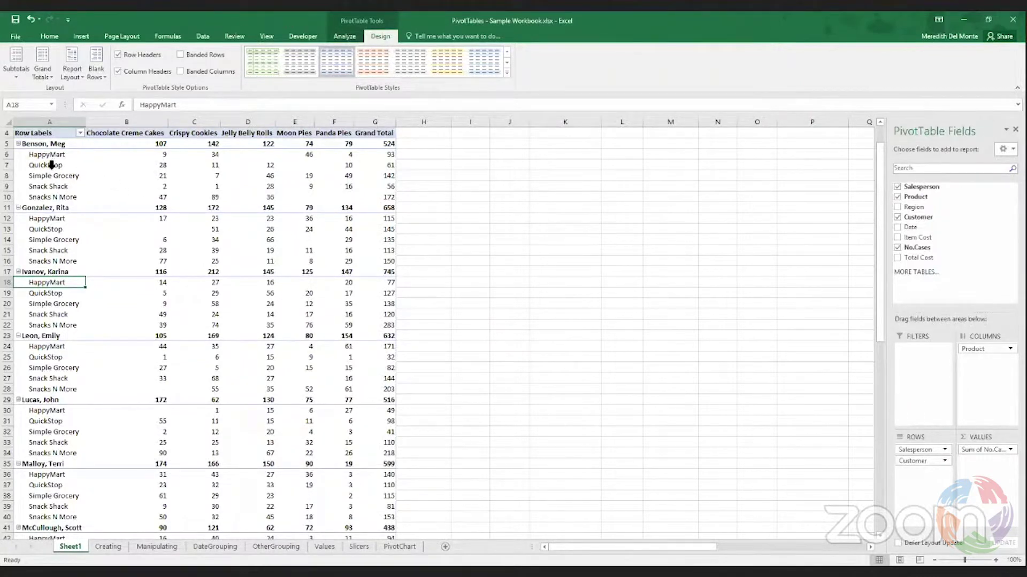
# Try the Compact, Outline and Tabular report layouts, settling on Tabular Form
pyautogui.click(76, 59)
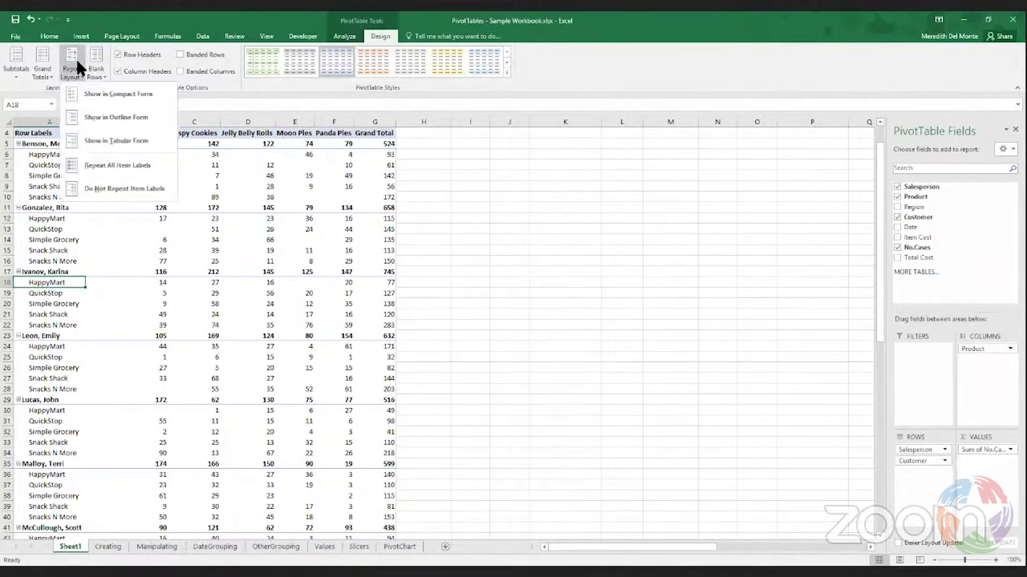
pyautogui.click(75, 94)
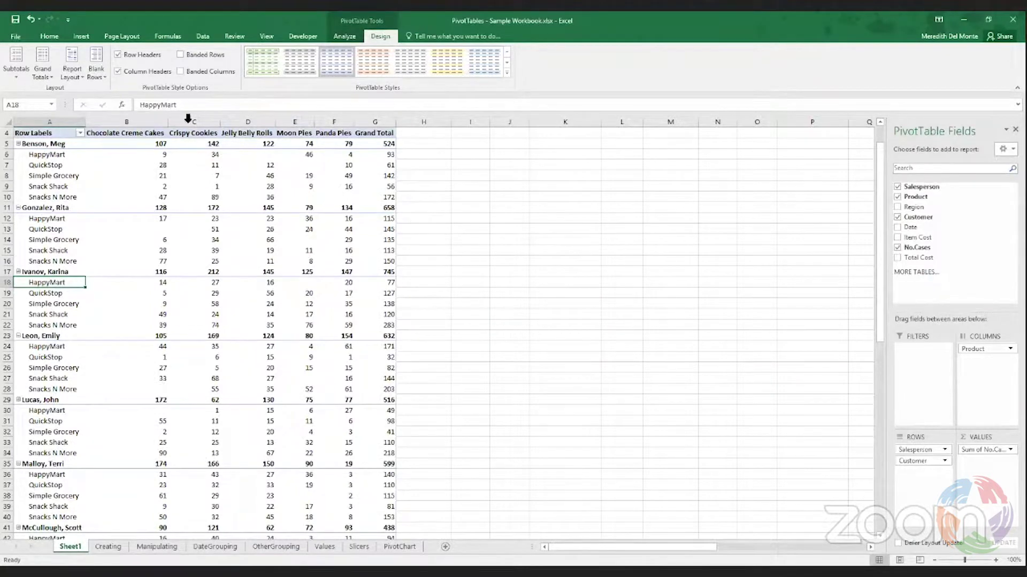
pyautogui.click(73, 72)
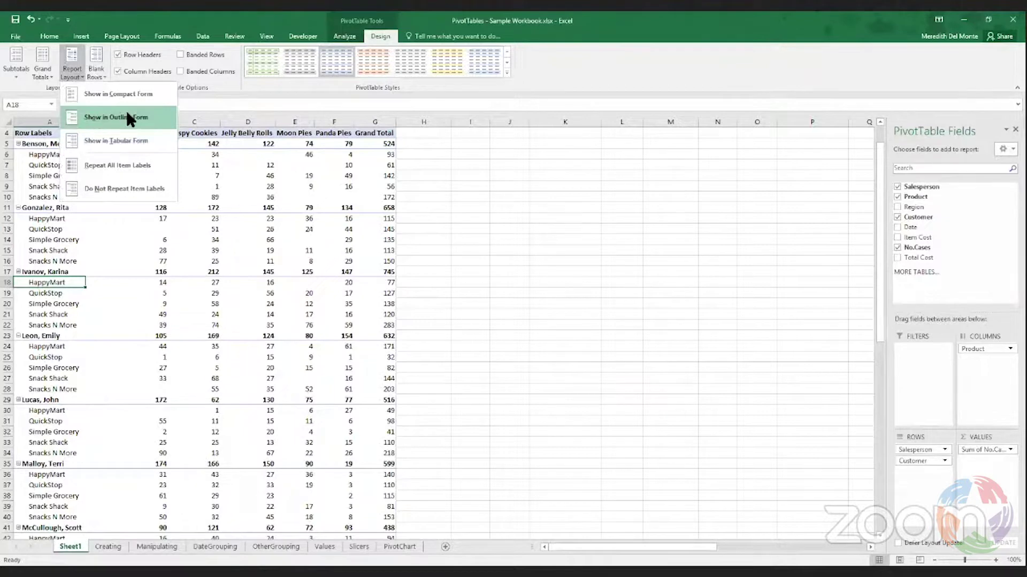
pyautogui.click(145, 123)
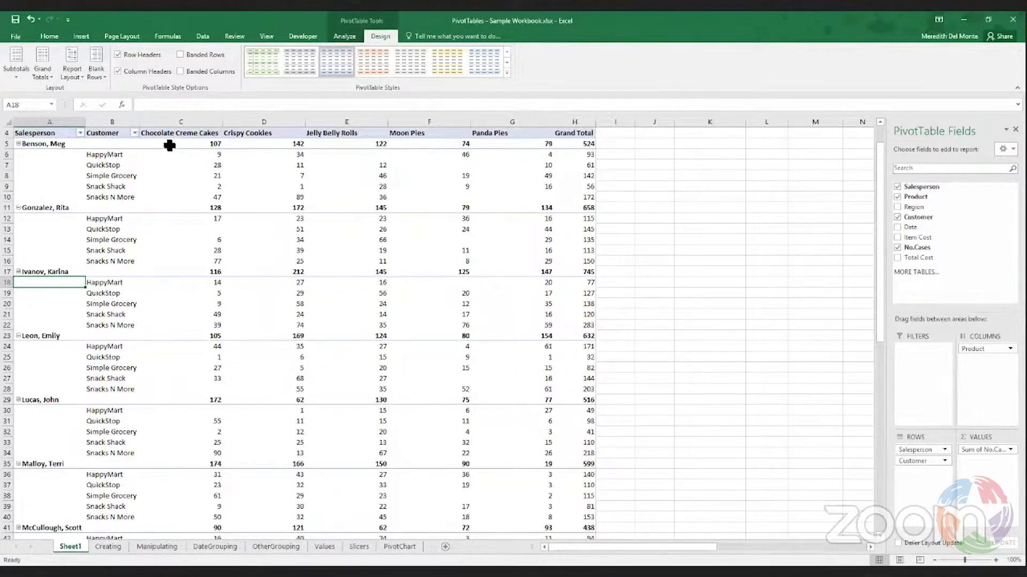
pyautogui.click(79, 67)
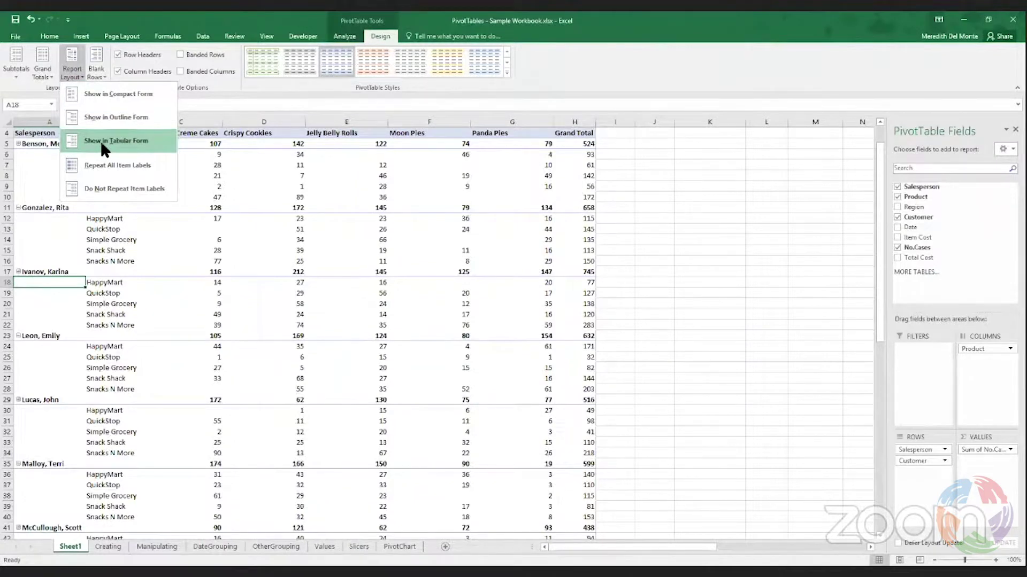
pyautogui.click(100, 142)
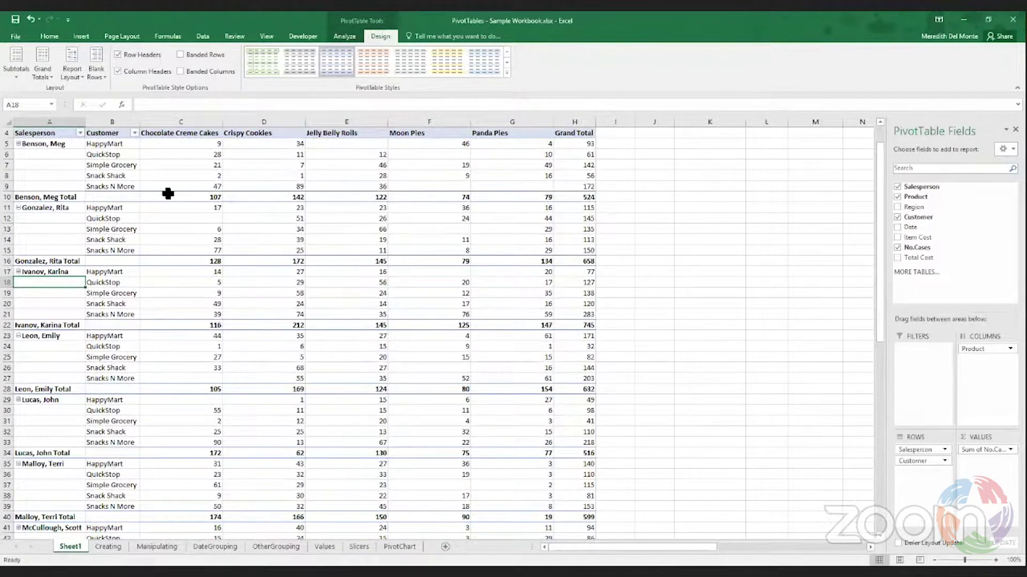
pyautogui.click(14, 68)
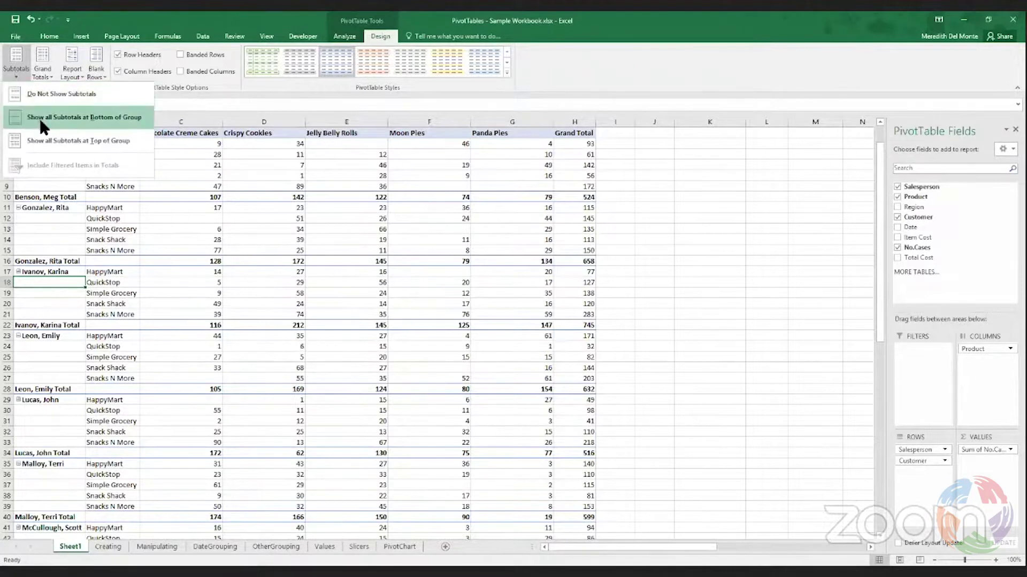
# Keep subtotals at the bottom of each group and return the layout to Compact Form
pyautogui.click(43, 142)
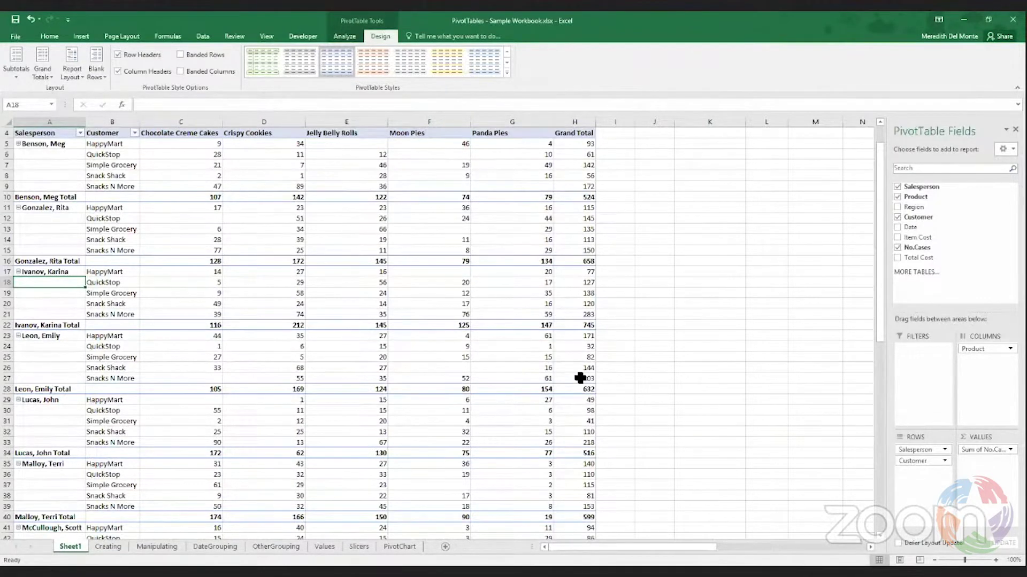
pyautogui.click(69, 69)
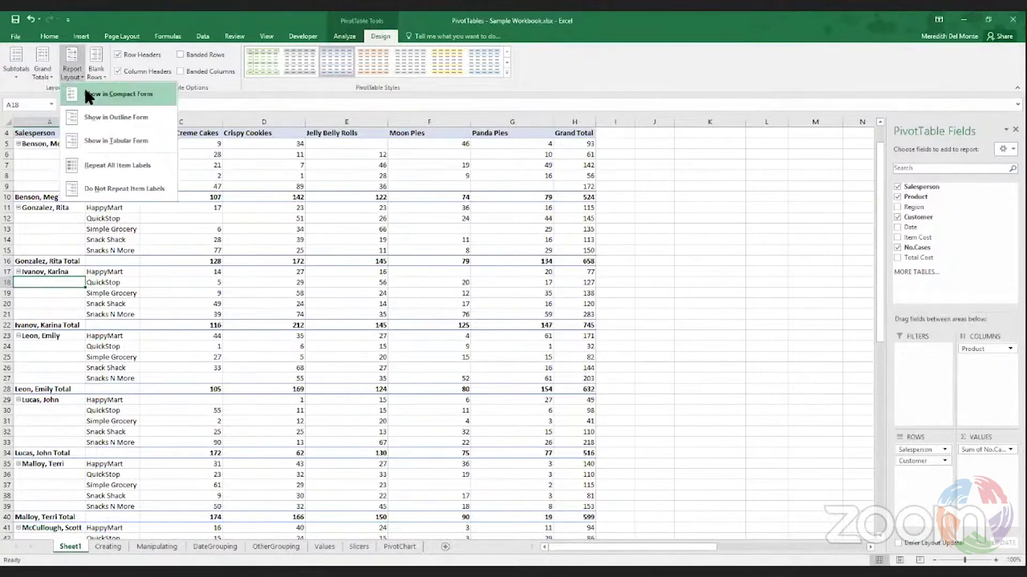
pyautogui.click(88, 96)
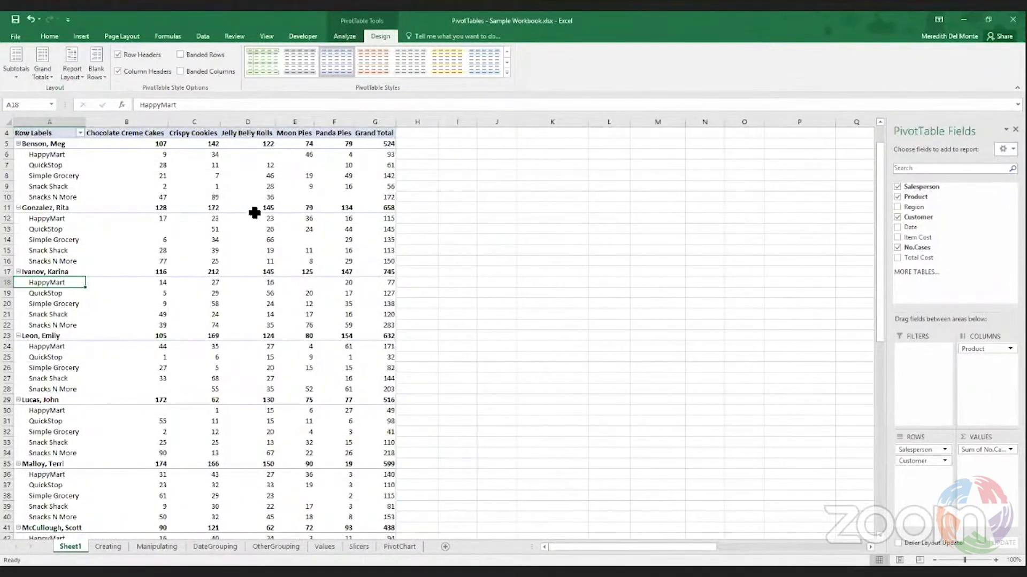
pyautogui.click(71, 67)
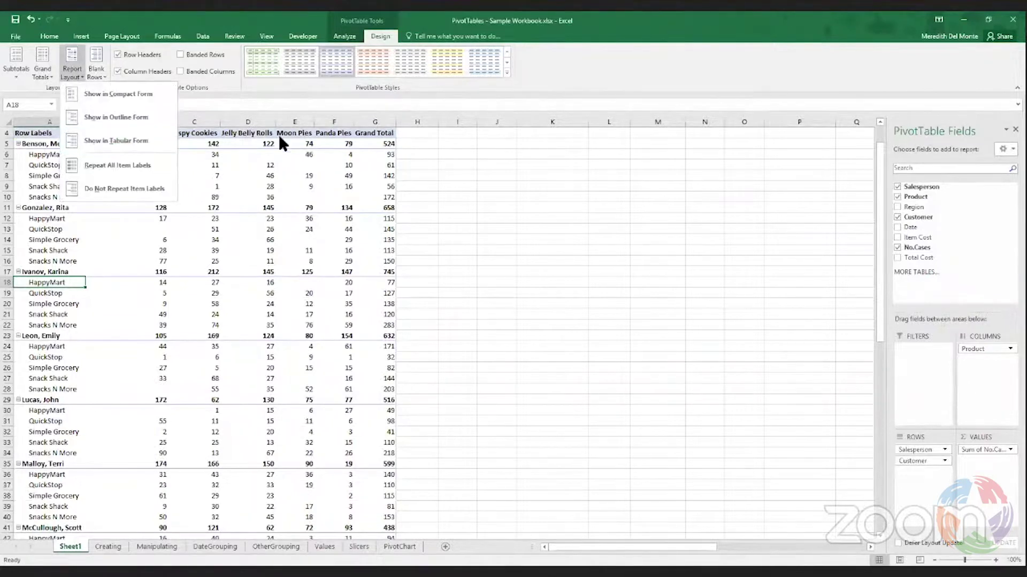
pyautogui.click(78, 58)
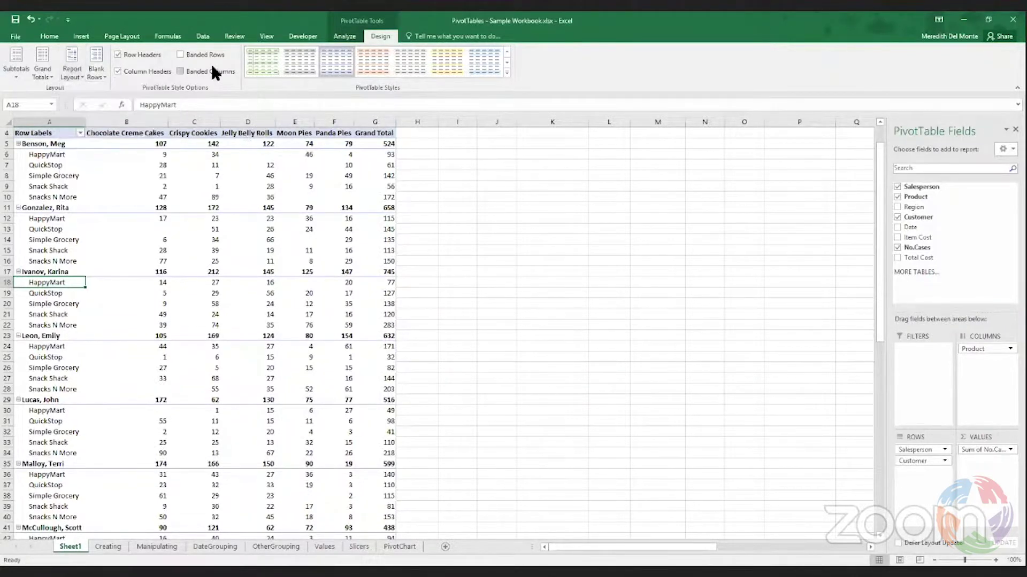
# Turn Banded Rows off and Banded Columns on for the PivotTable
pyautogui.click(182, 53)
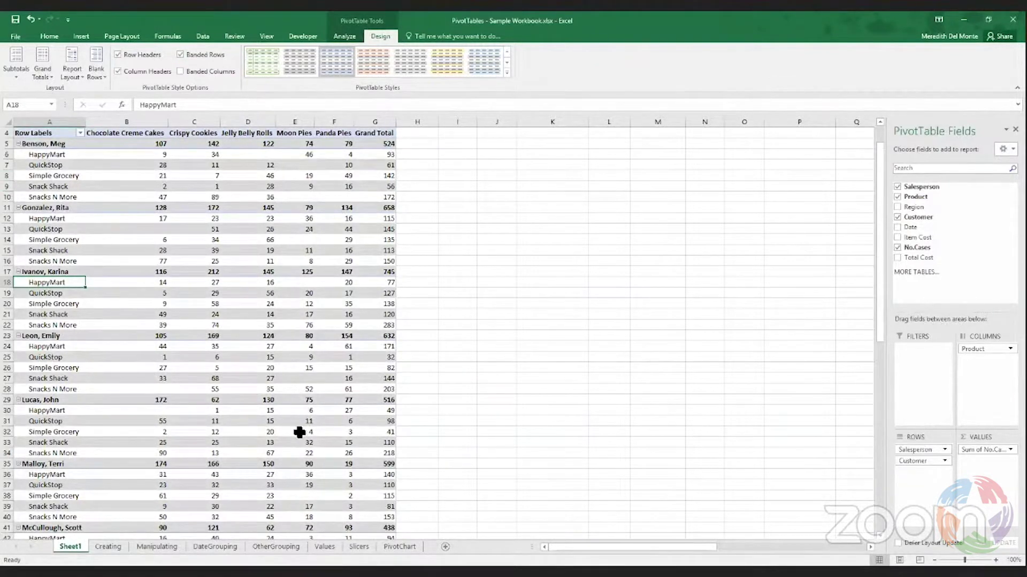
pyautogui.click(181, 54)
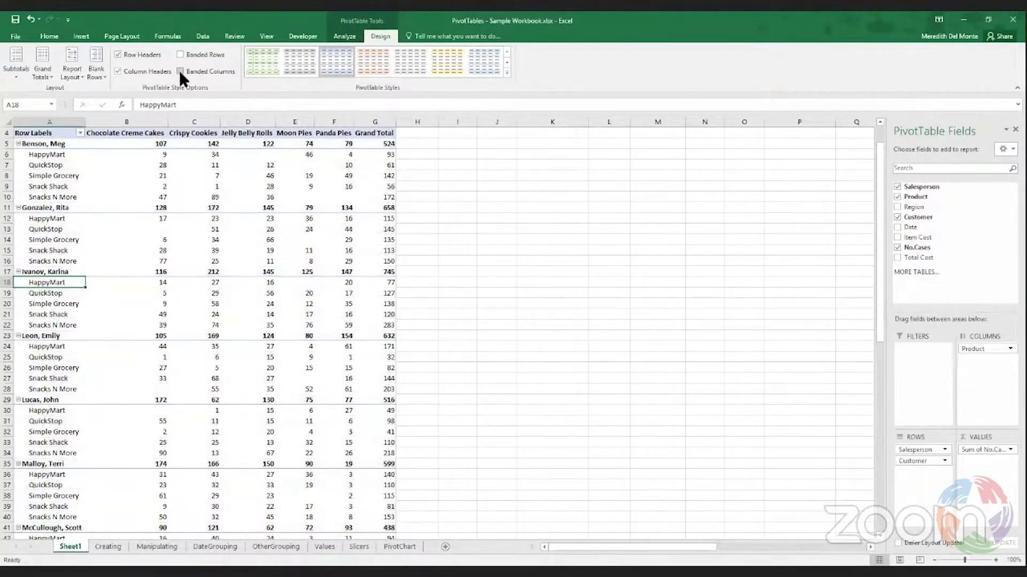
pyautogui.click(179, 71)
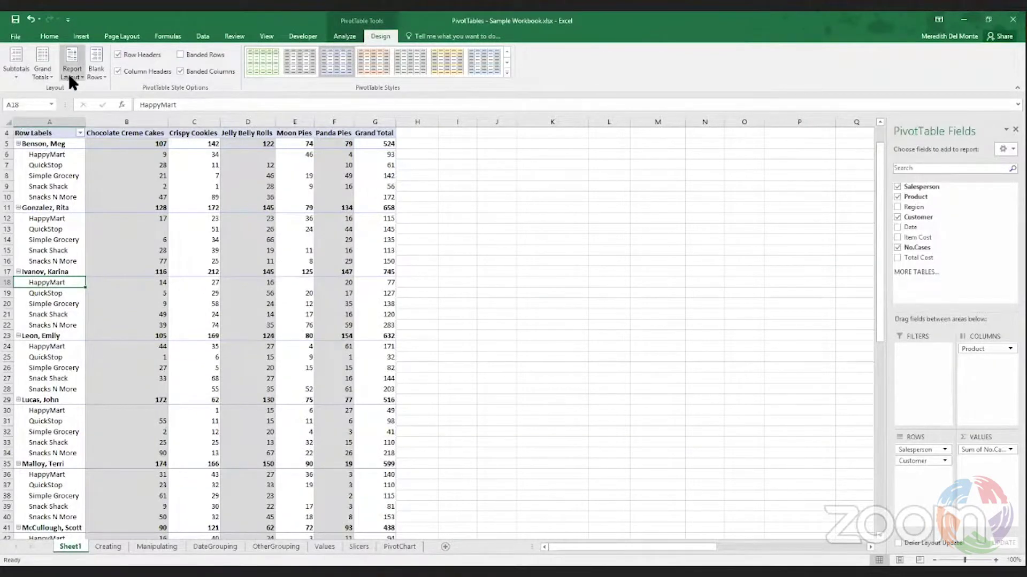
pyautogui.click(342, 36)
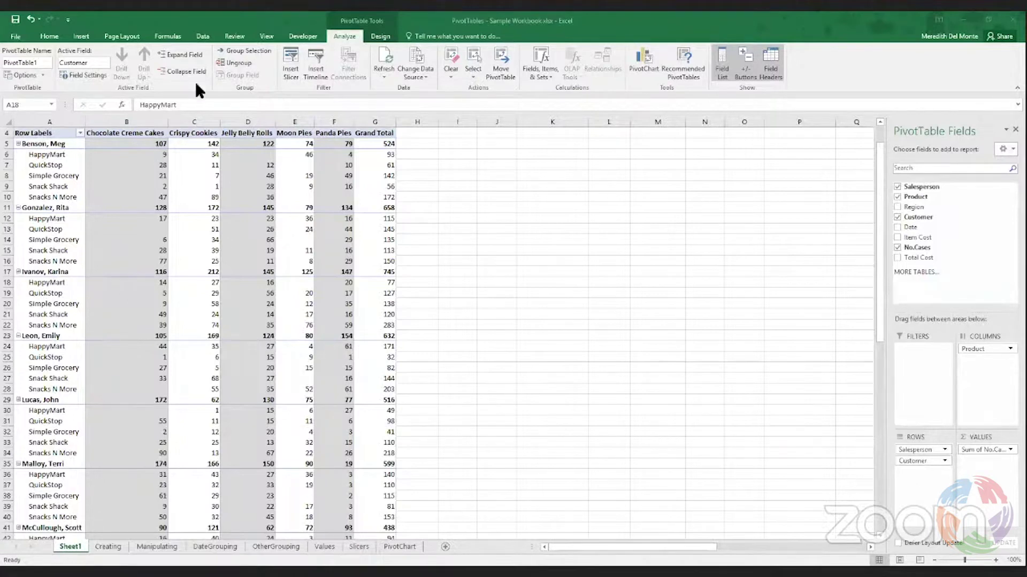
# Apply the light green PivotTable style, then undo nine actions to restore Customer above Salesperson
pyautogui.click(379, 36)
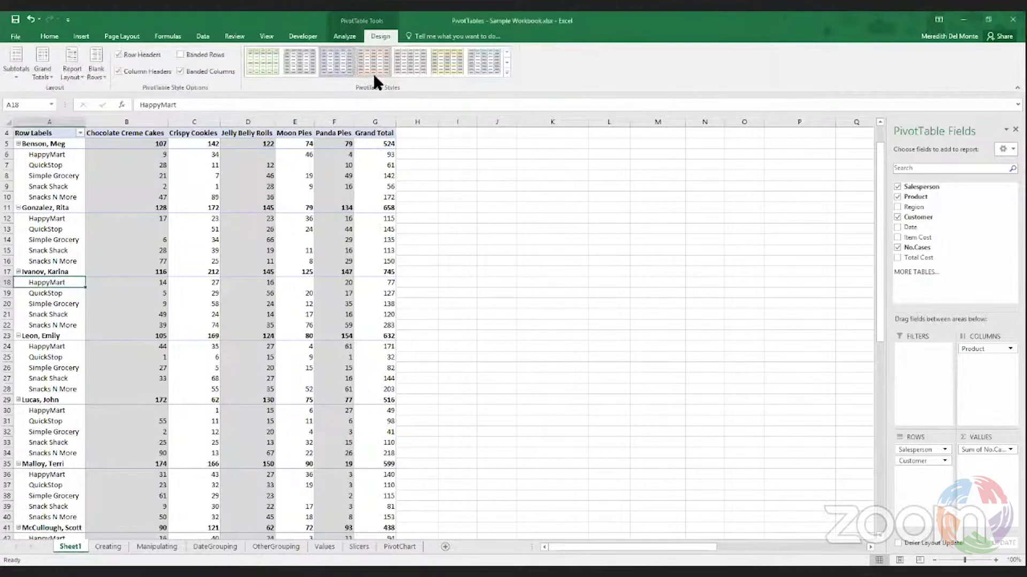
pyautogui.click(268, 63)
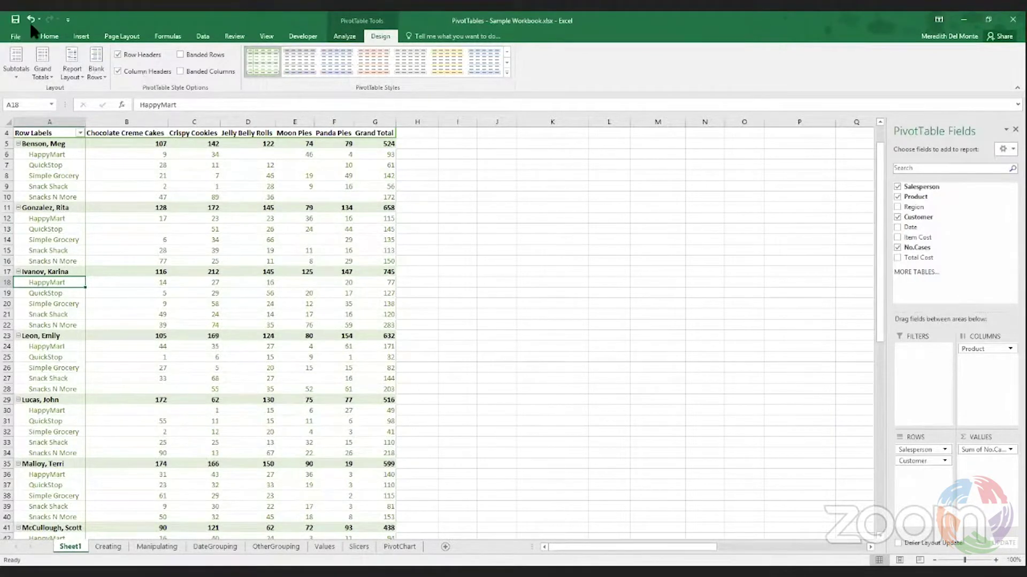
pyautogui.click(31, 17)
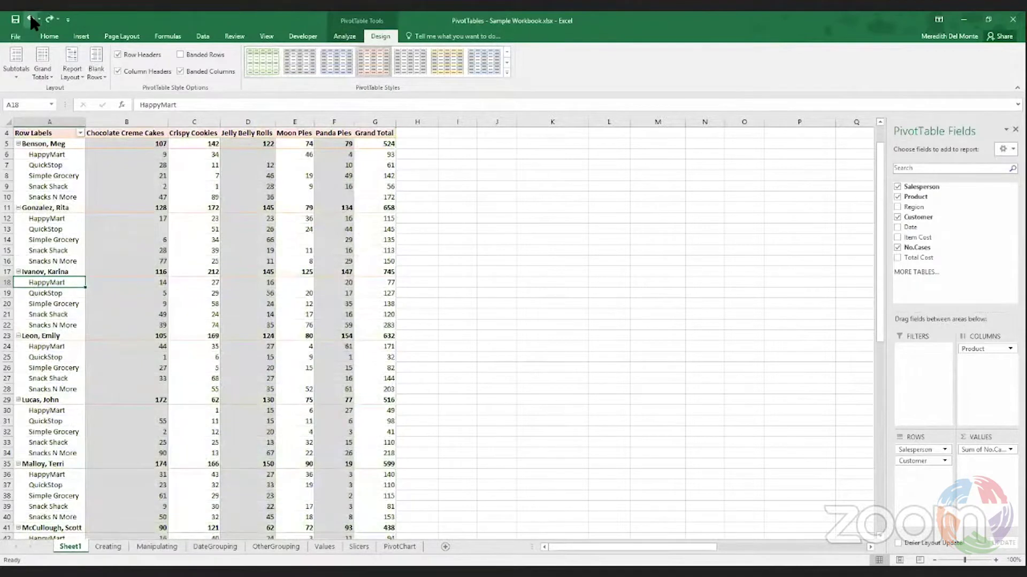
pyautogui.click(30, 18)
pyautogui.click(29, 17)
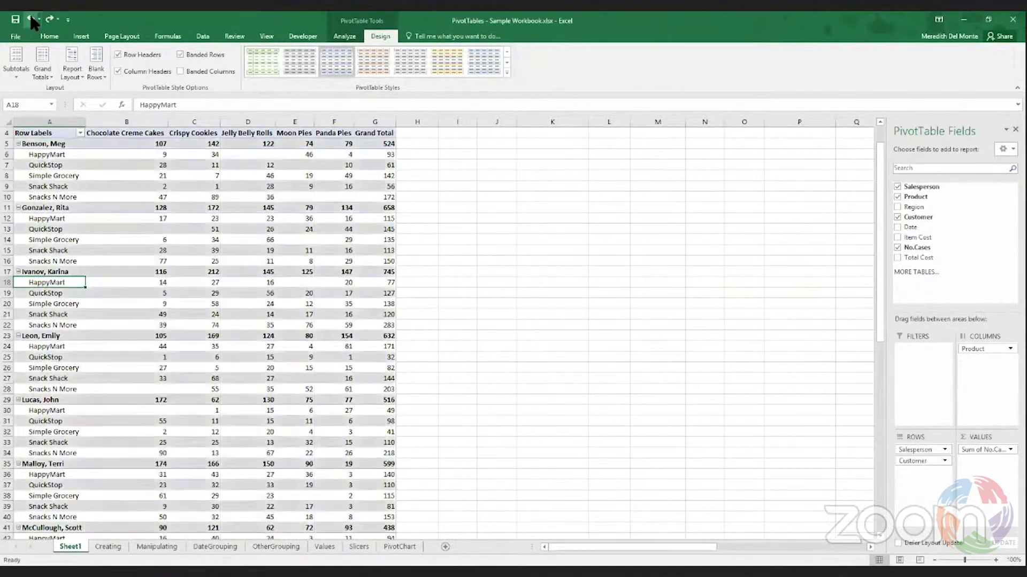
pyautogui.click(30, 18)
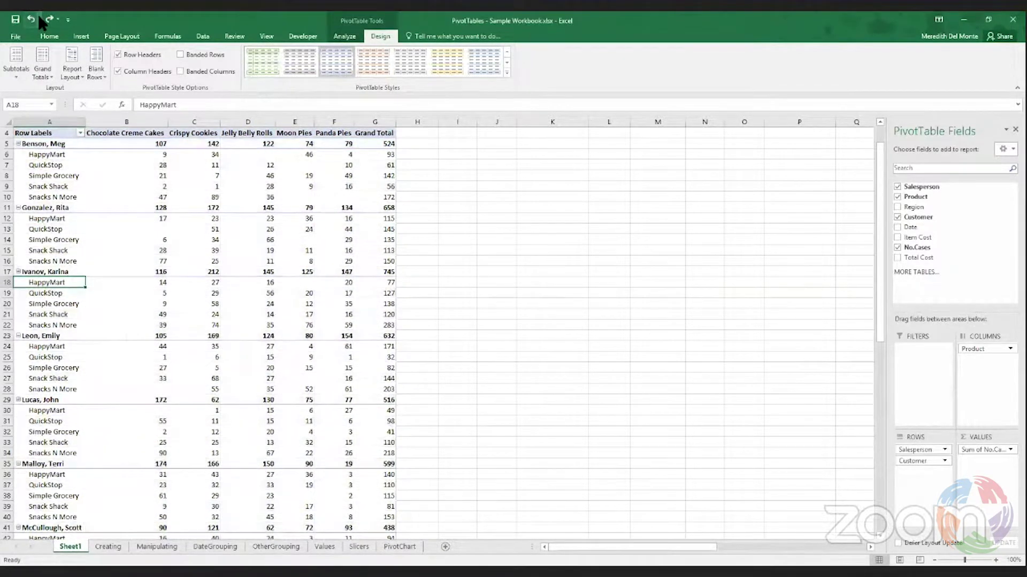
pyautogui.click(39, 18)
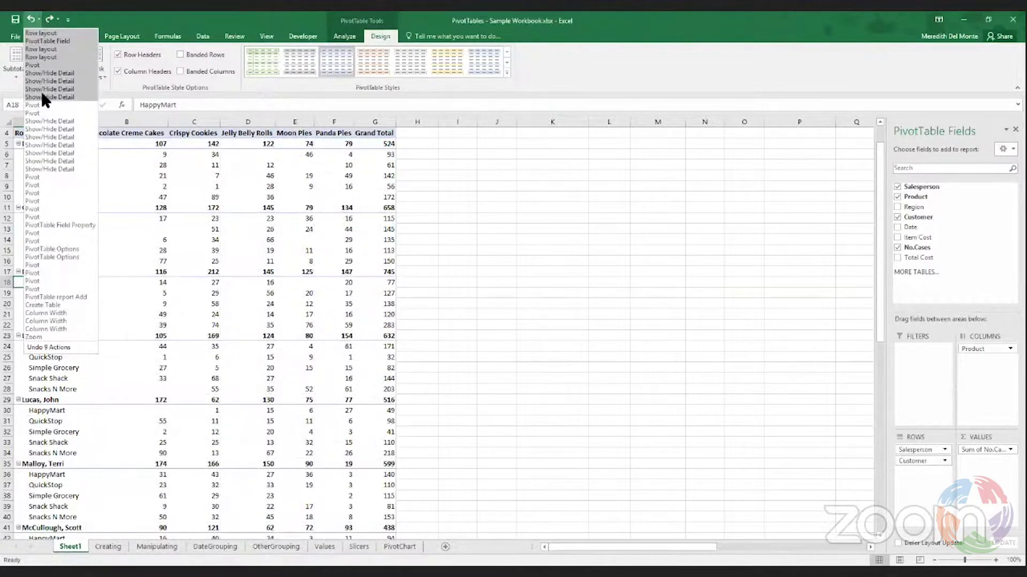
pyautogui.click(47, 60)
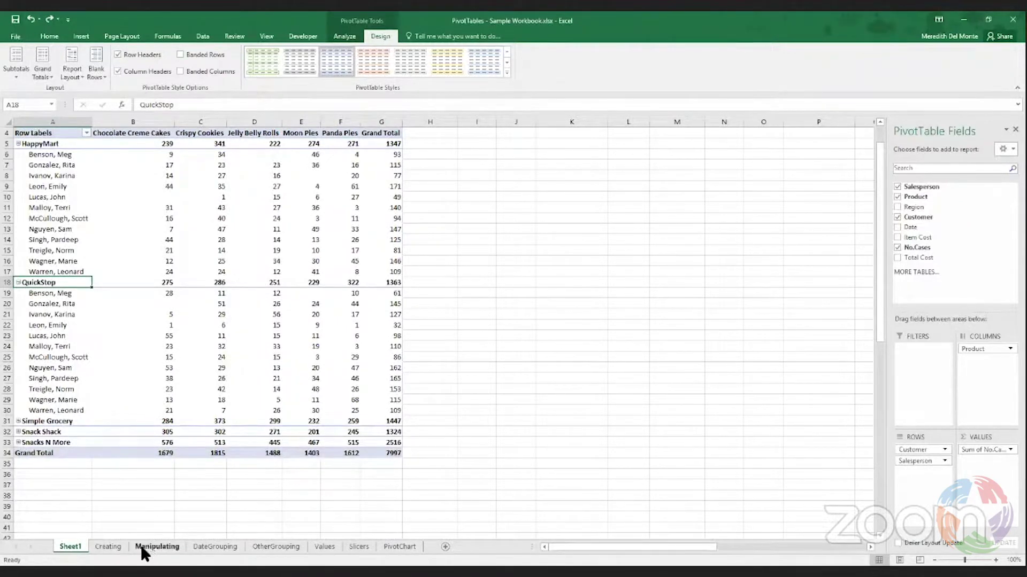
# Check cell A10 on the Manipulating sheet, then return to the Creating sheet's Table1 data
pyautogui.click(154, 547)
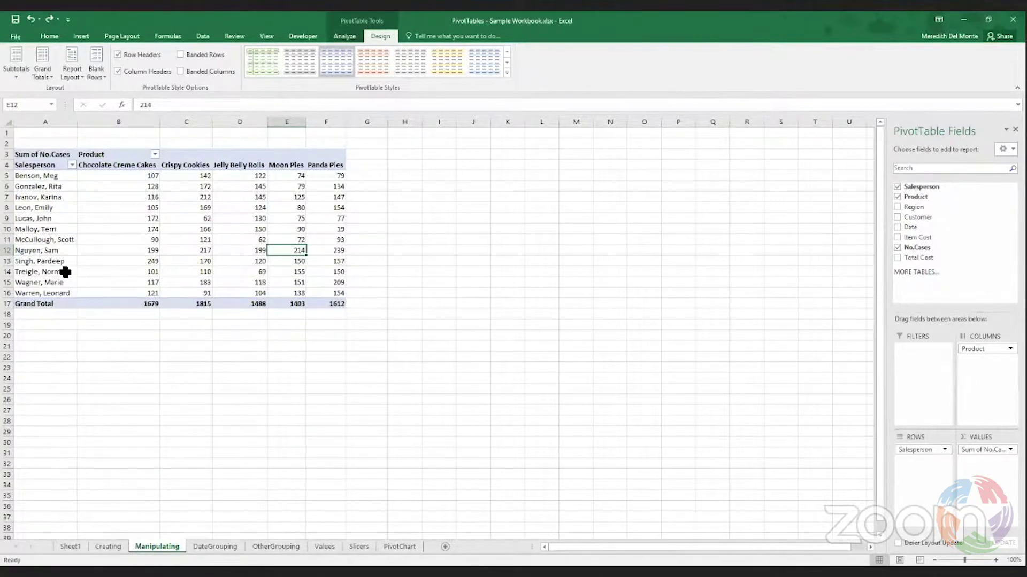
pyautogui.click(45, 230)
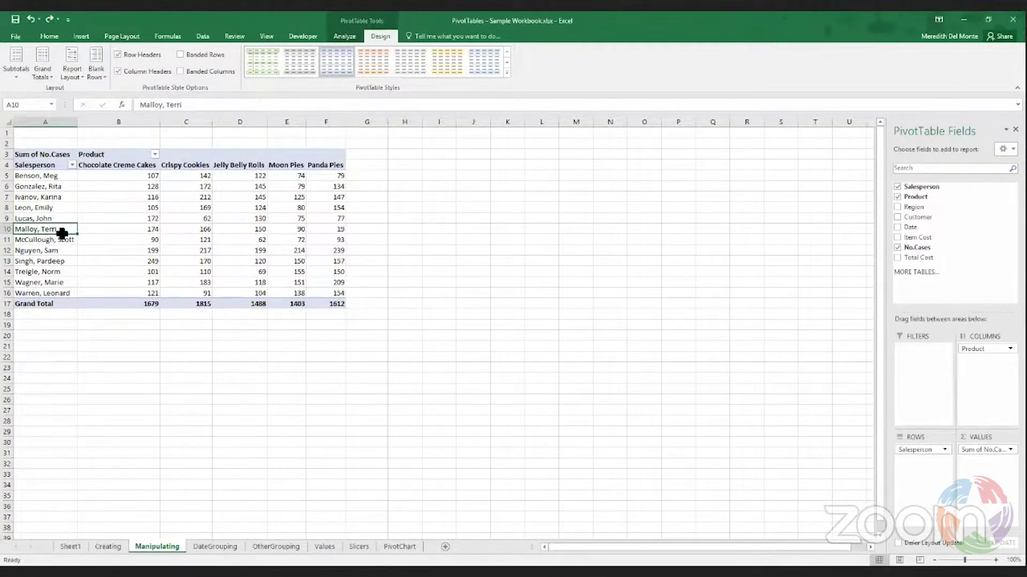
pyautogui.click(107, 546)
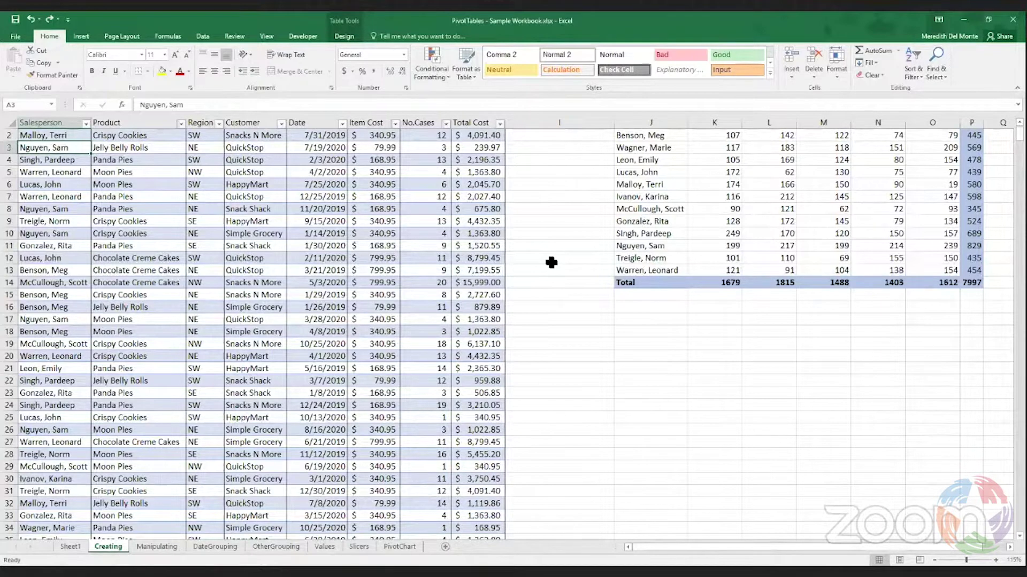
# Replace All of the salesperson's misspelled first name with the corrected spelling, making 79 replacements
pyautogui.hotkey('ctrl', 'f')
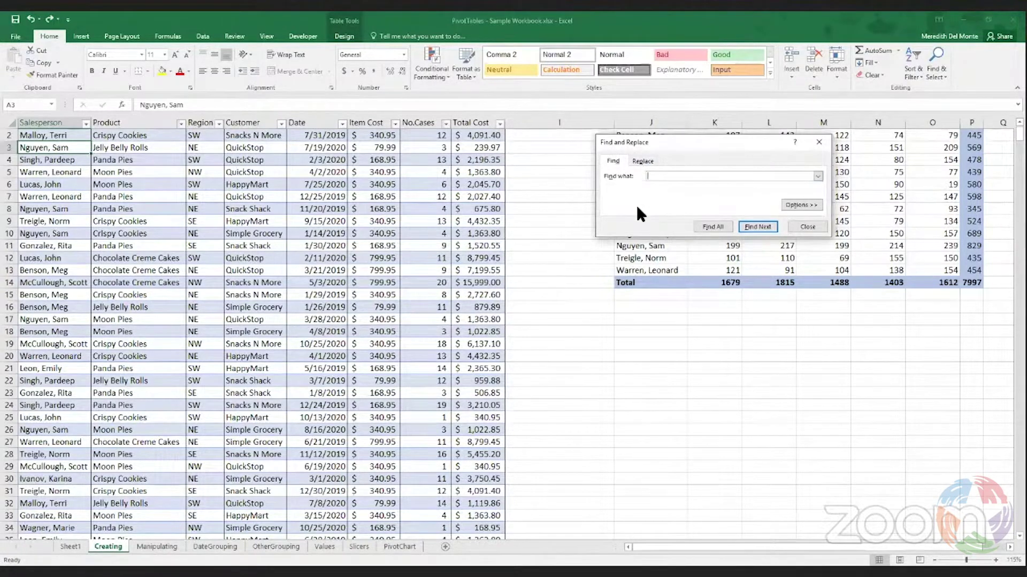
pyautogui.click(644, 159)
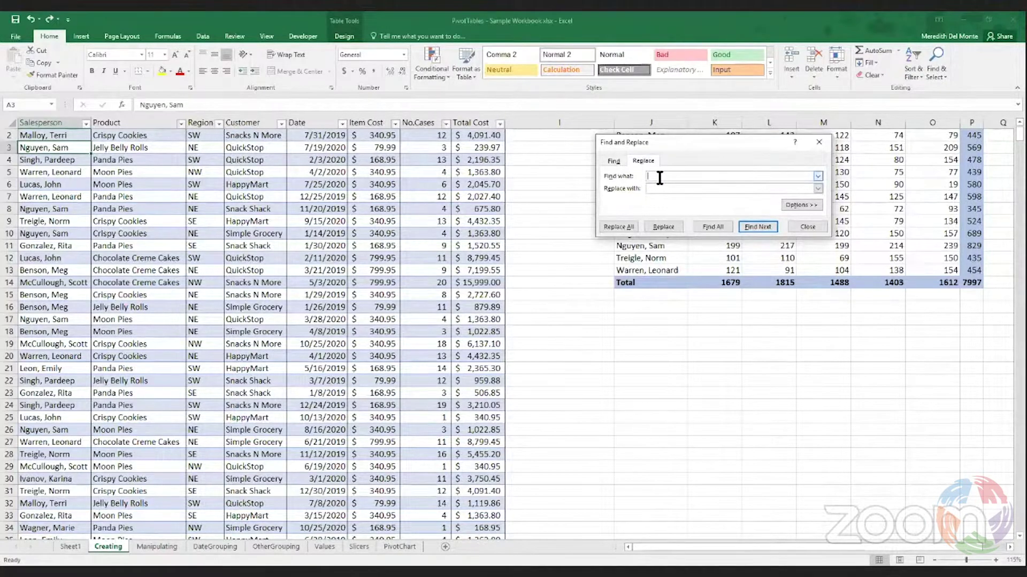
pyautogui.write('Terri')
pyautogui.click(654, 189)
pyautogui.write('Terry')
pyautogui.click(625, 223)
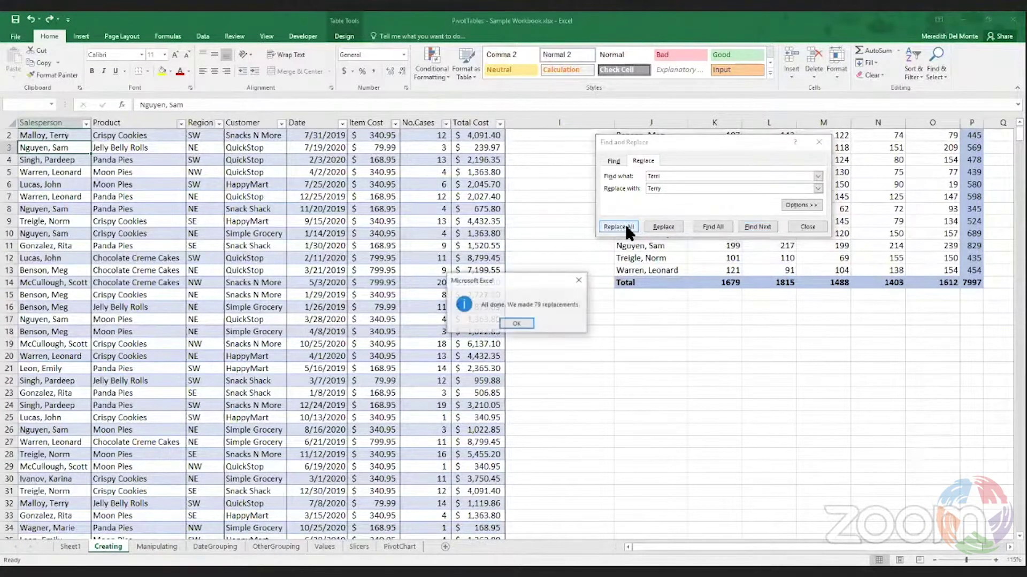
pyautogui.click(516, 323)
pyautogui.click(799, 224)
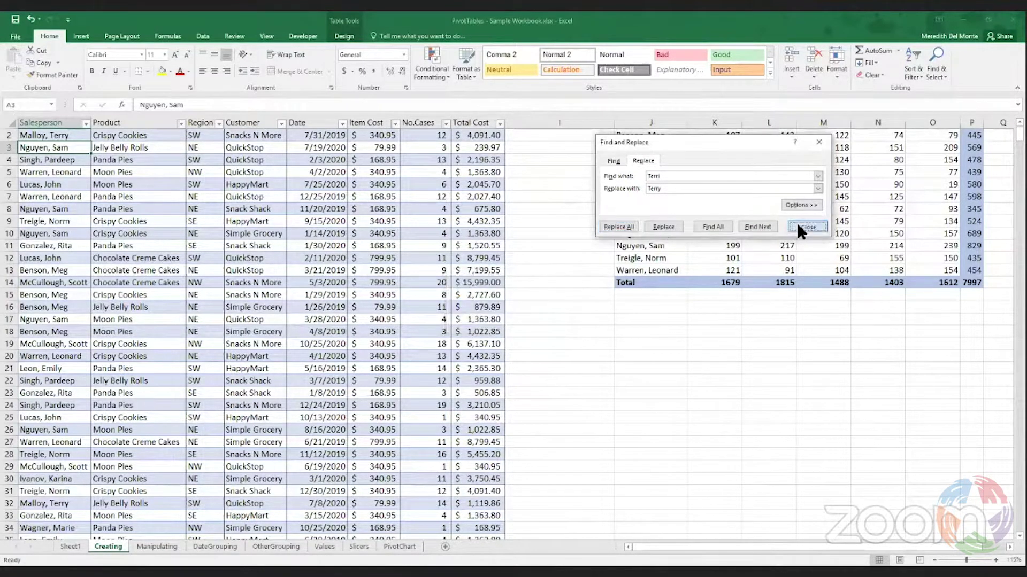
# Refresh the Manipulating sheet's PivotTable from the Analyze tab's Refresh menu
pyautogui.click(148, 546)
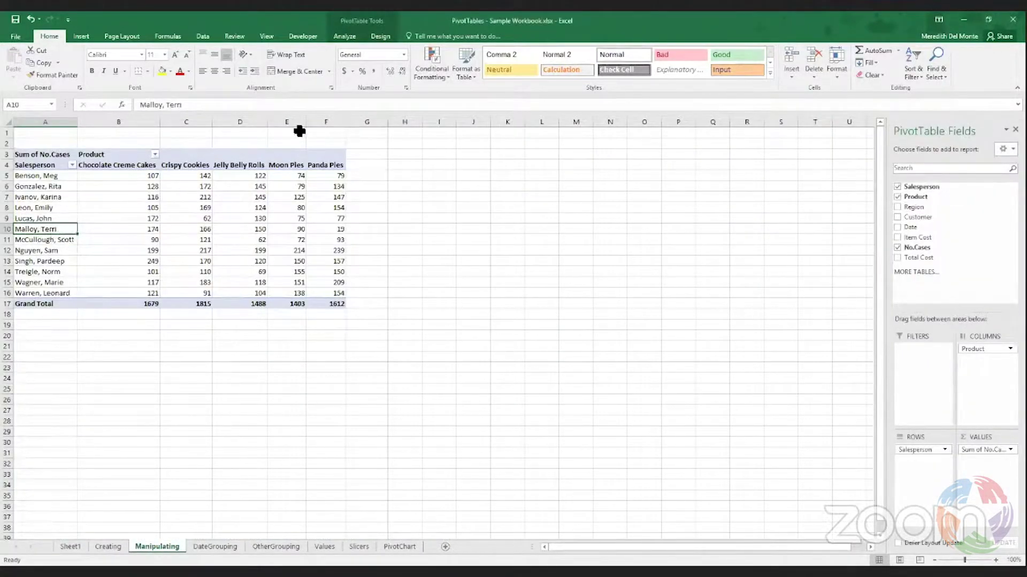
pyautogui.click(342, 36)
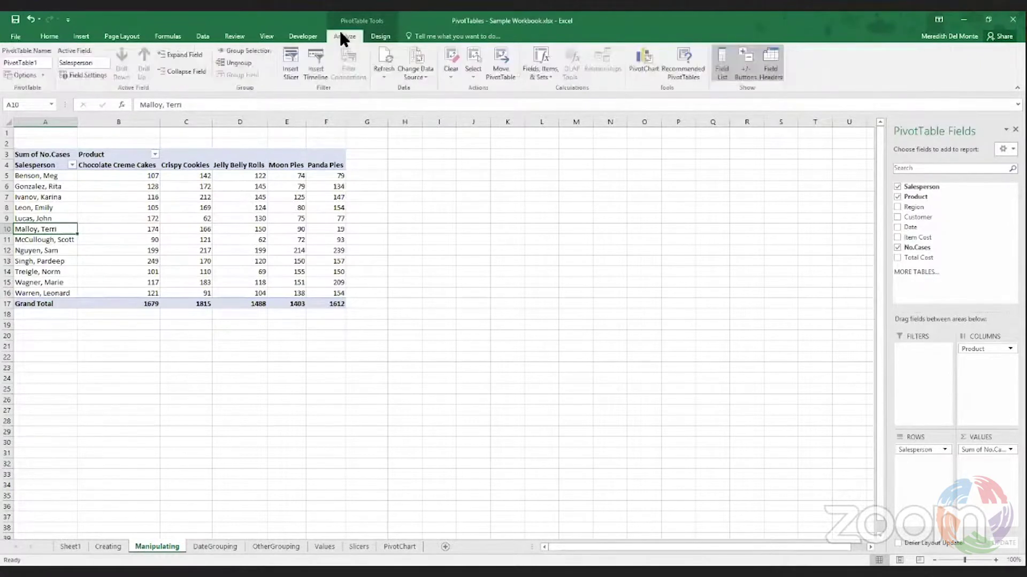
pyautogui.click(383, 69)
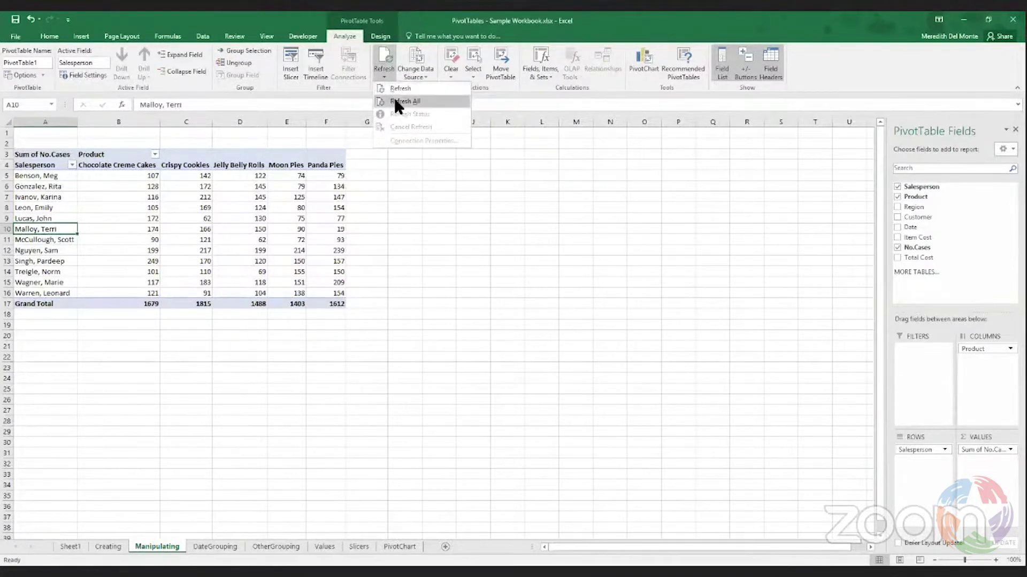
pyautogui.click(384, 60)
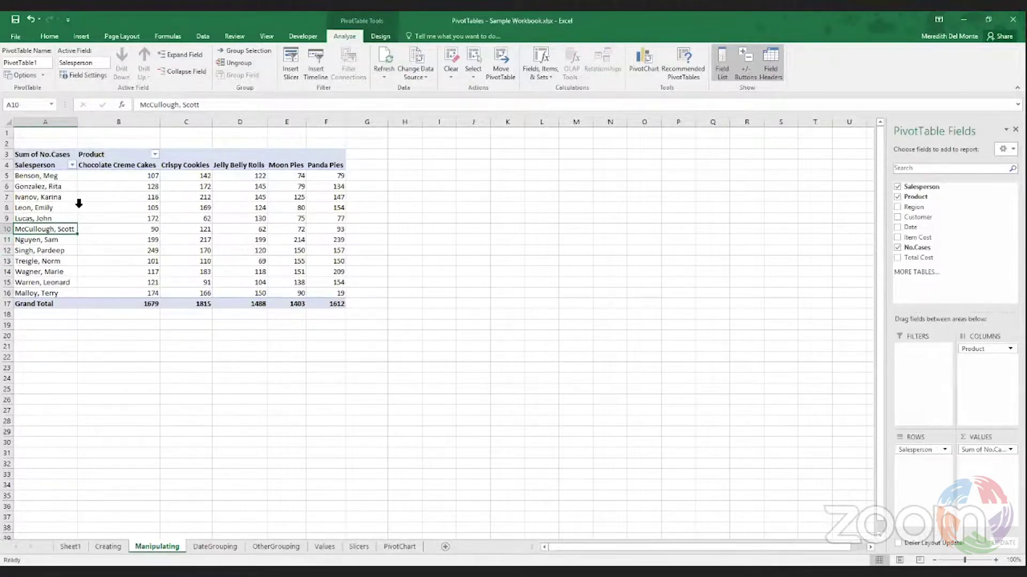
# Sort the pivot table's Salesperson row labels alphabetically from A to Z
pyautogui.click(72, 166)
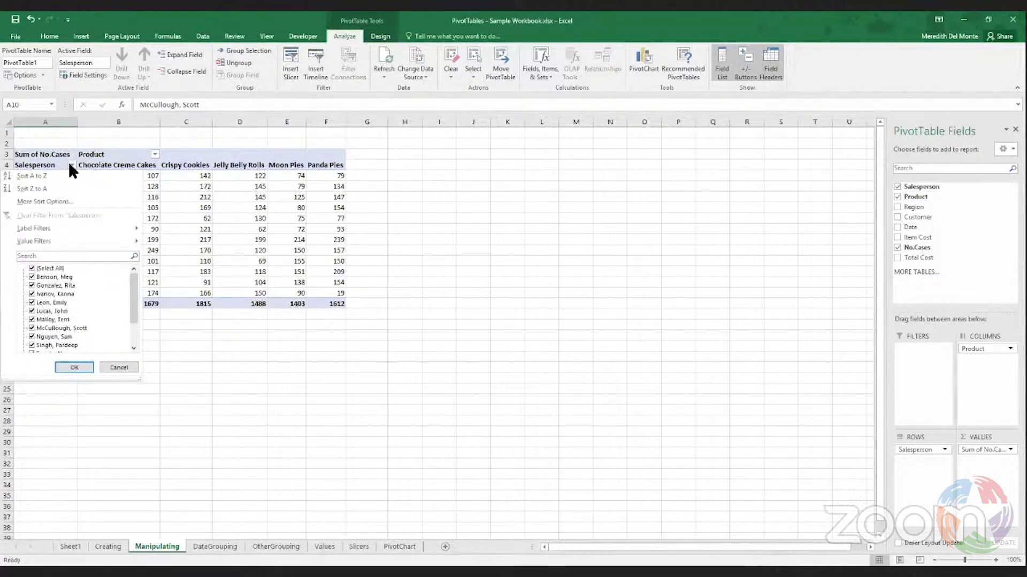
pyautogui.click(39, 177)
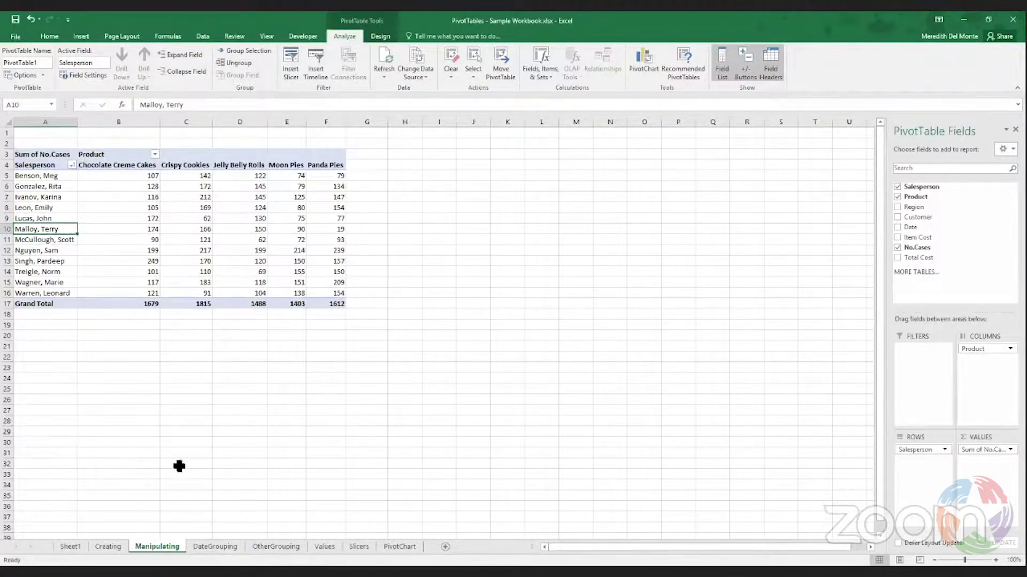
# Switch to the Creating sheet and try the Find and Replace dialog before closing it
pyautogui.click(78, 541)
pyautogui.click(99, 544)
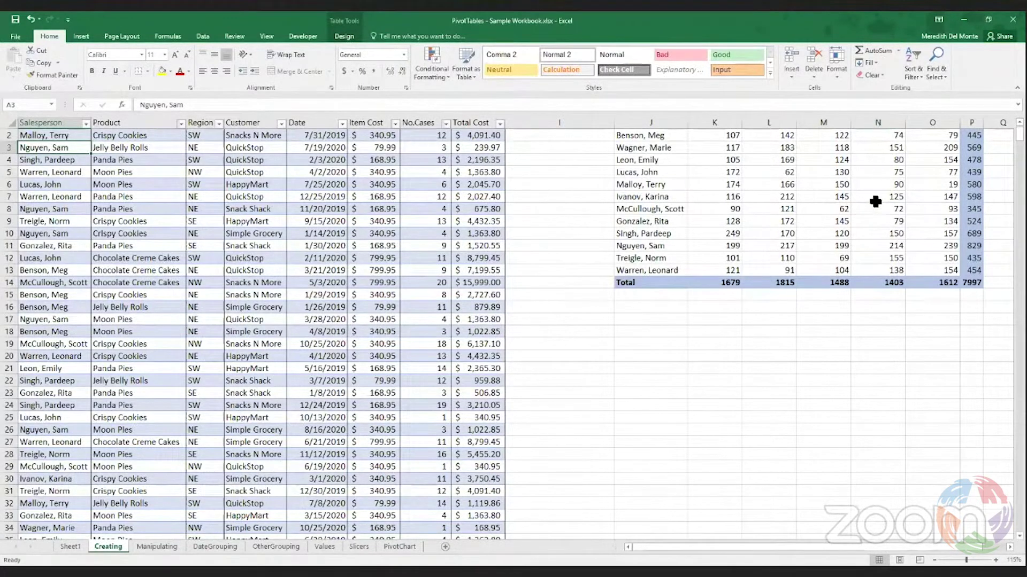
pyautogui.click(939, 69)
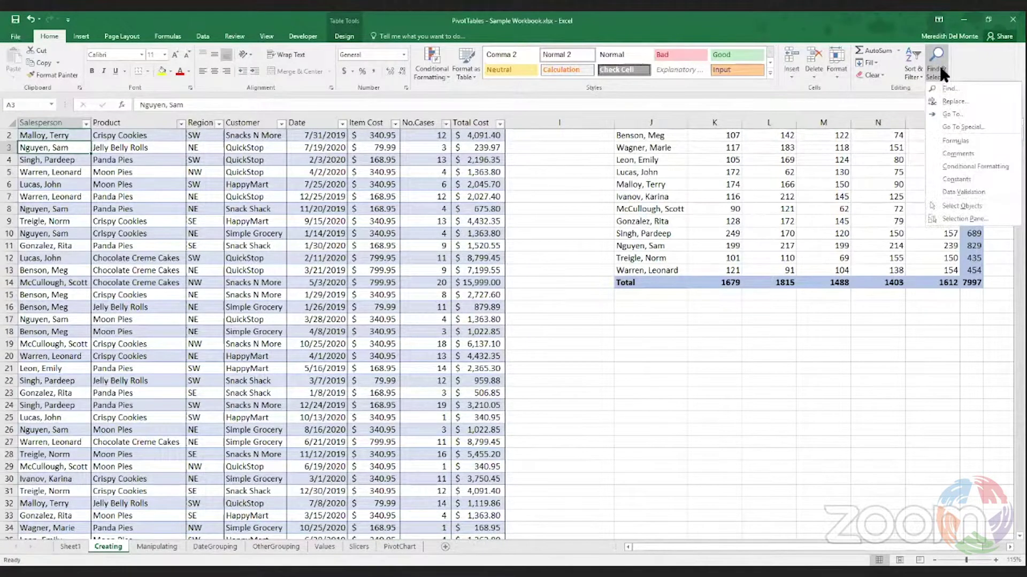
pyautogui.click(945, 103)
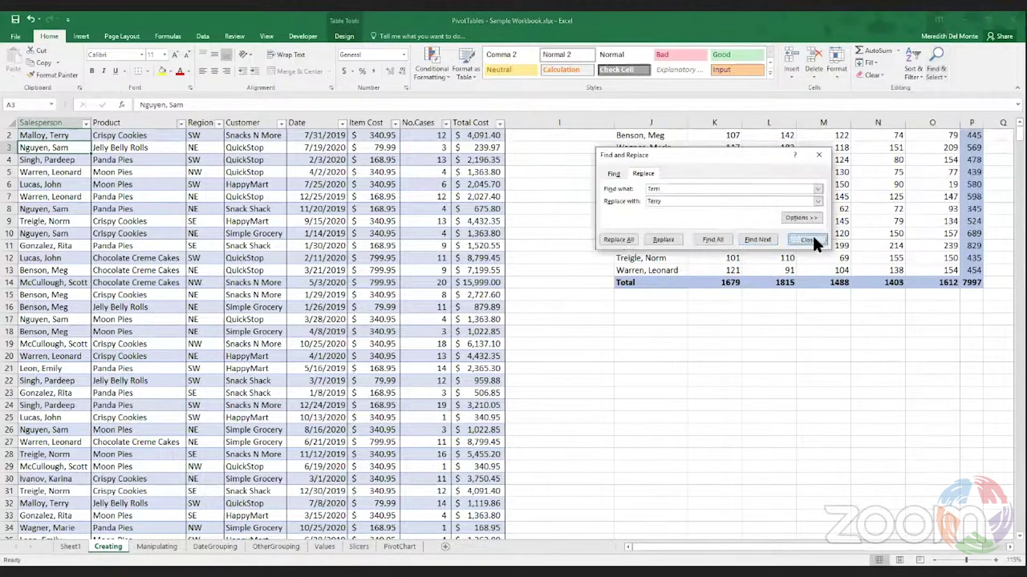
pyautogui.click(807, 240)
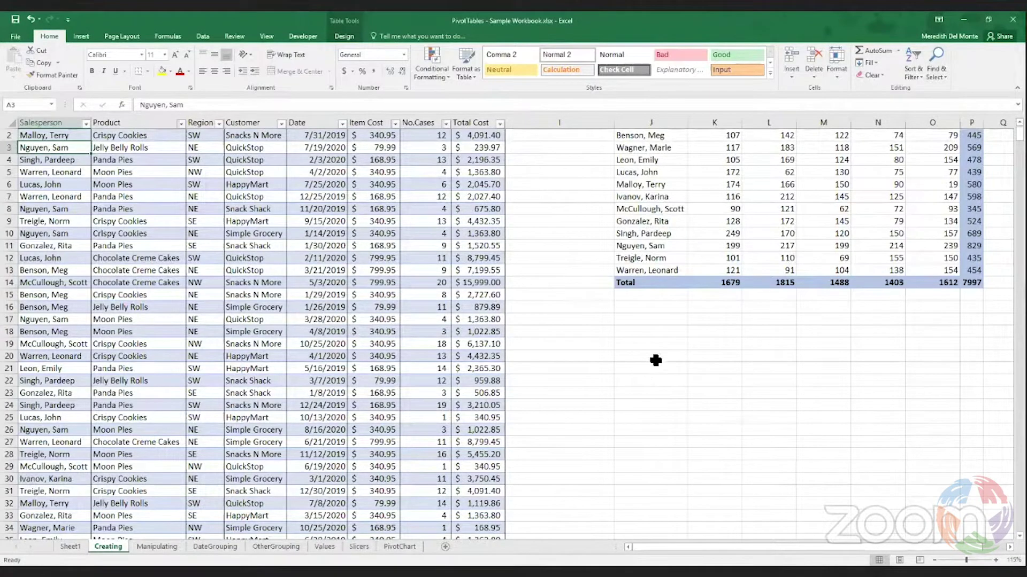
pyautogui.hotkey('ctrl', 'f')
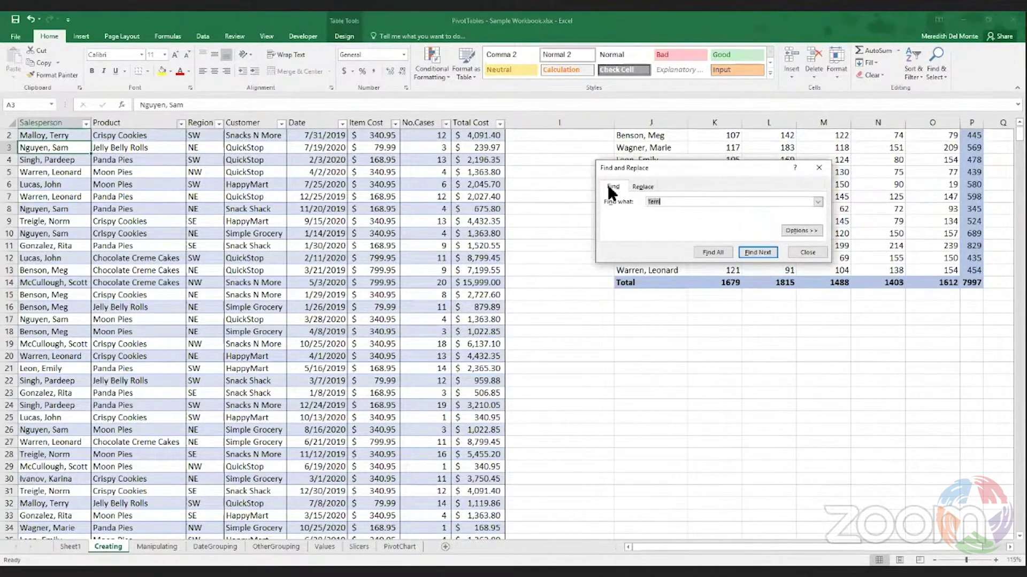
pyautogui.click(636, 187)
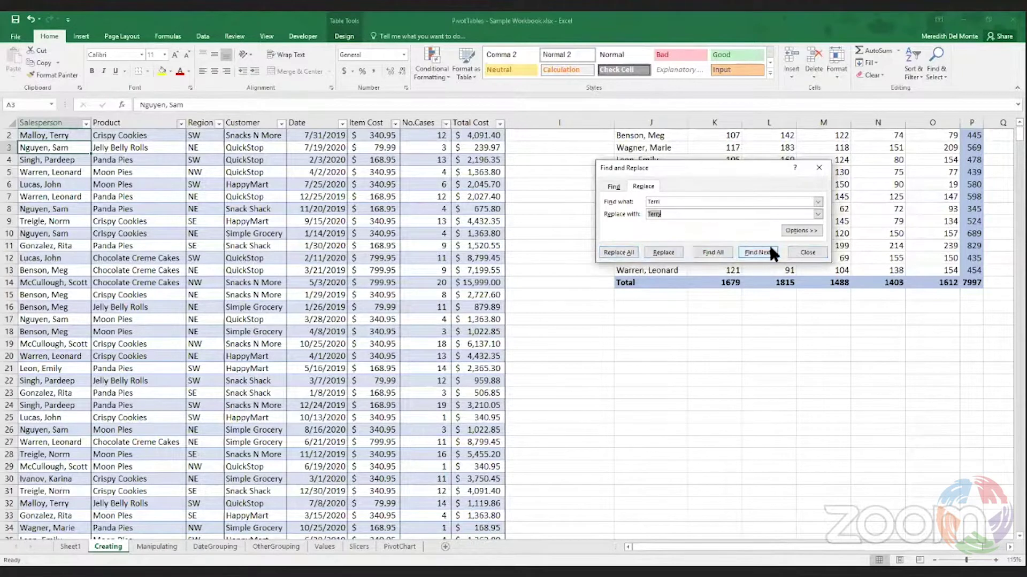
pyautogui.click(808, 252)
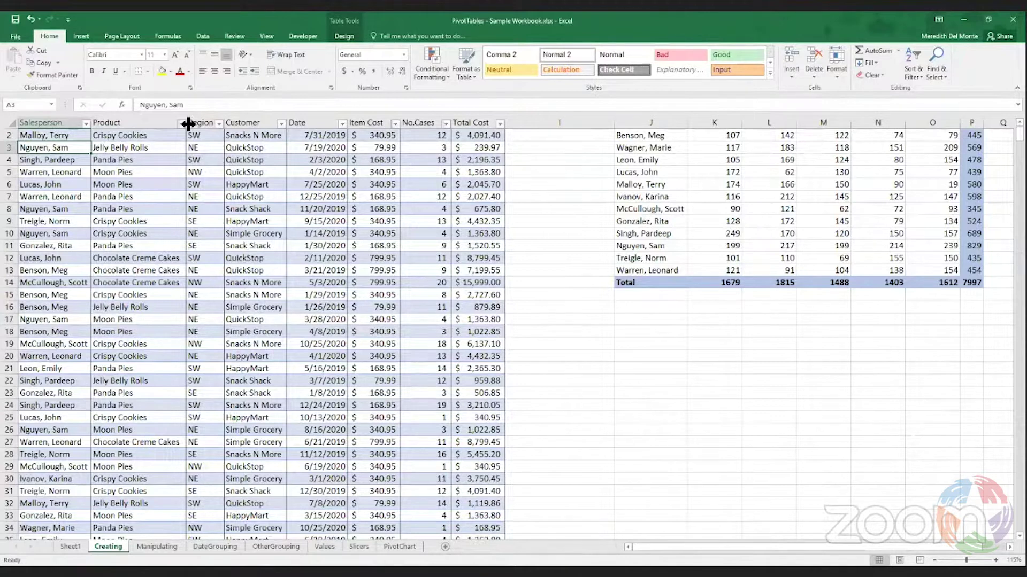
# Select the Product column (B) and AutoFit its width to the contents
pyautogui.moveTo(188, 123)
pyautogui.mouseDown()
pyautogui.moveTo(211, 123)
pyautogui.moveTo(180, 126)
pyautogui.mouseUp()
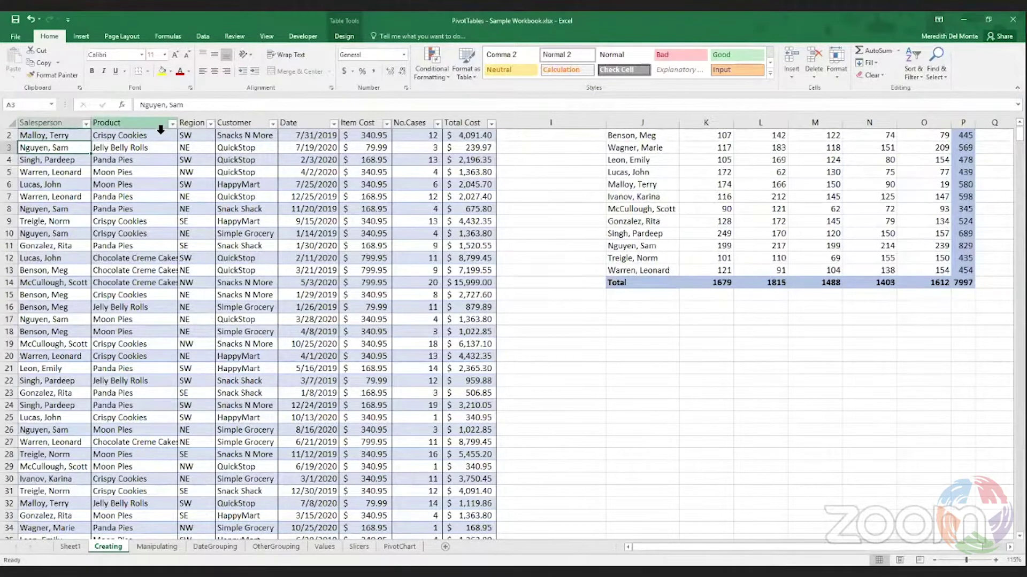
pyautogui.click(161, 130)
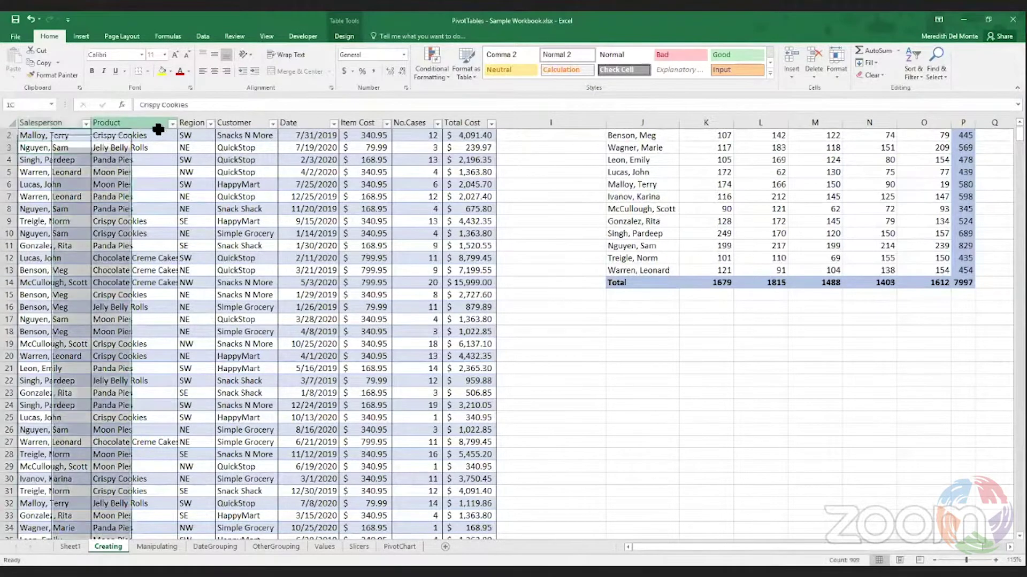
pyautogui.click(840, 62)
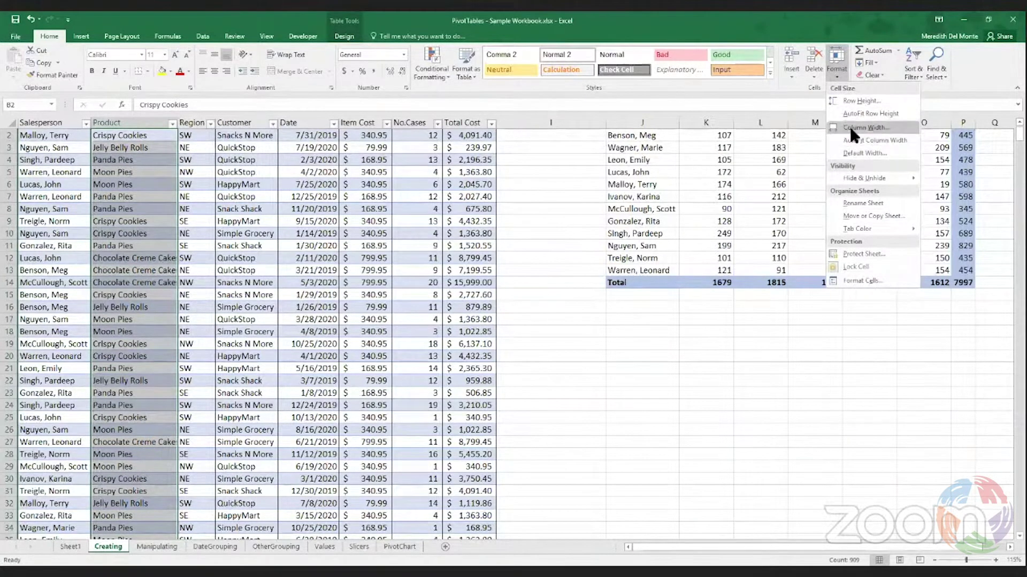
pyautogui.click(885, 140)
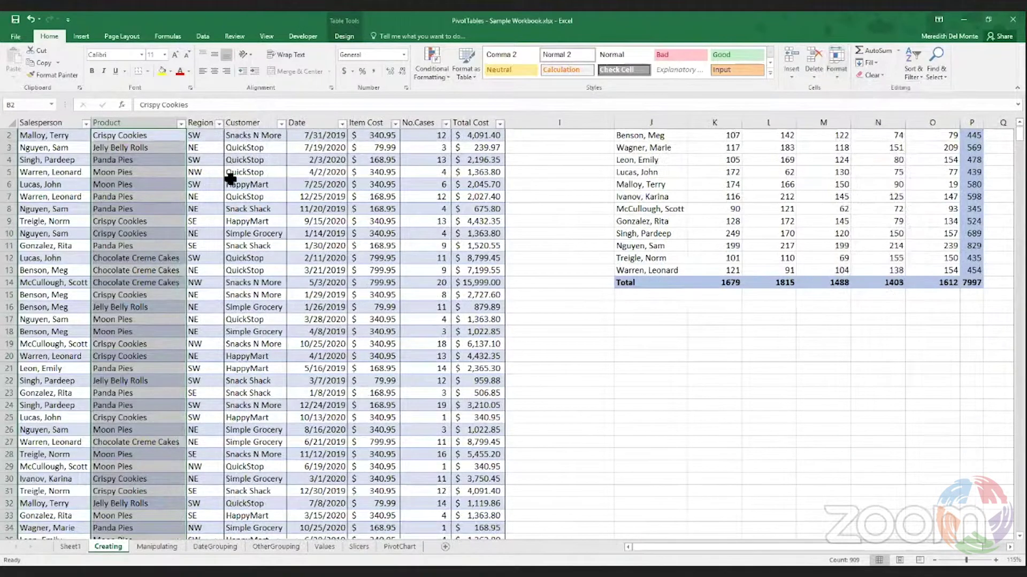
# Set the Product column width to exactly 22
pyautogui.click(828, 69)
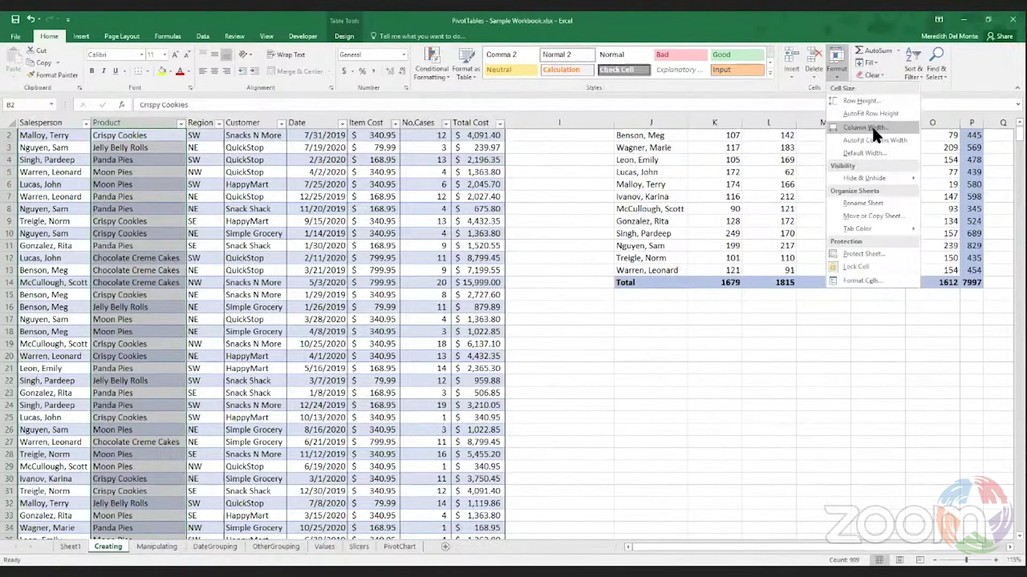
pyautogui.click(872, 127)
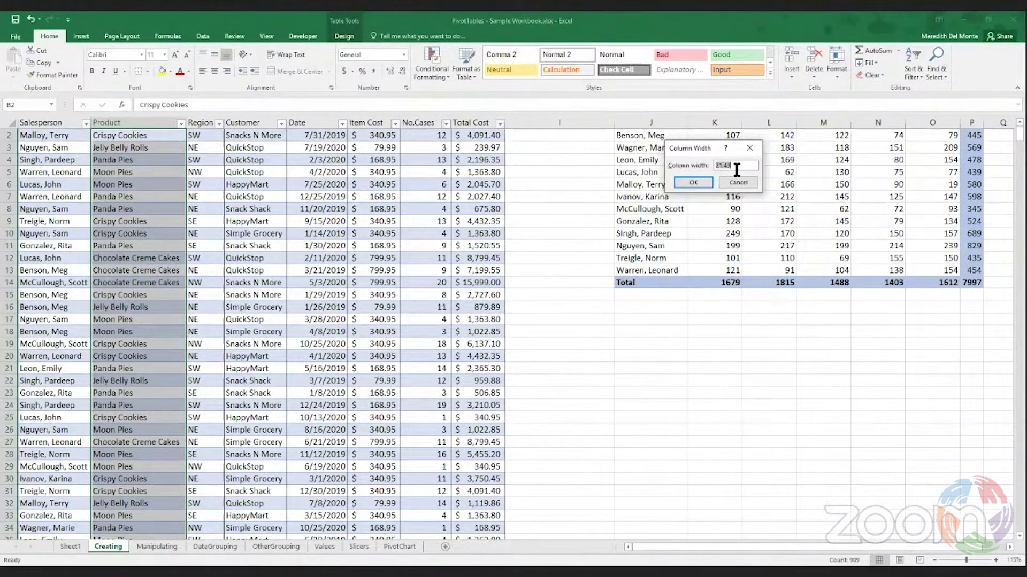
pyautogui.click(730, 165)
pyautogui.press('BackSpace')
pyautogui.press('BackSpace')
pyautogui.press('BackSpace')
pyautogui.press('BackSpace')
pyautogui.write('22')
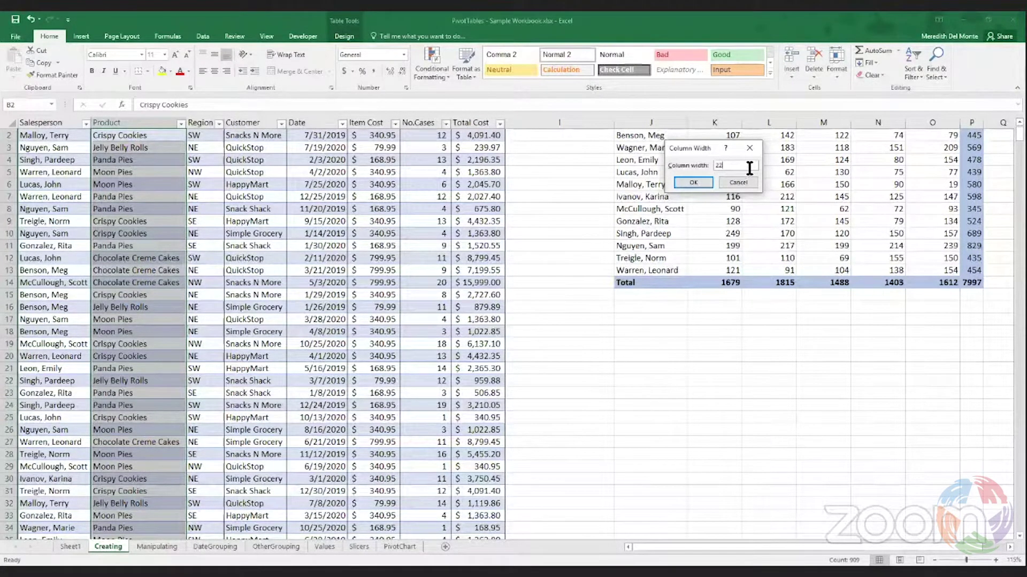
pyautogui.click(701, 180)
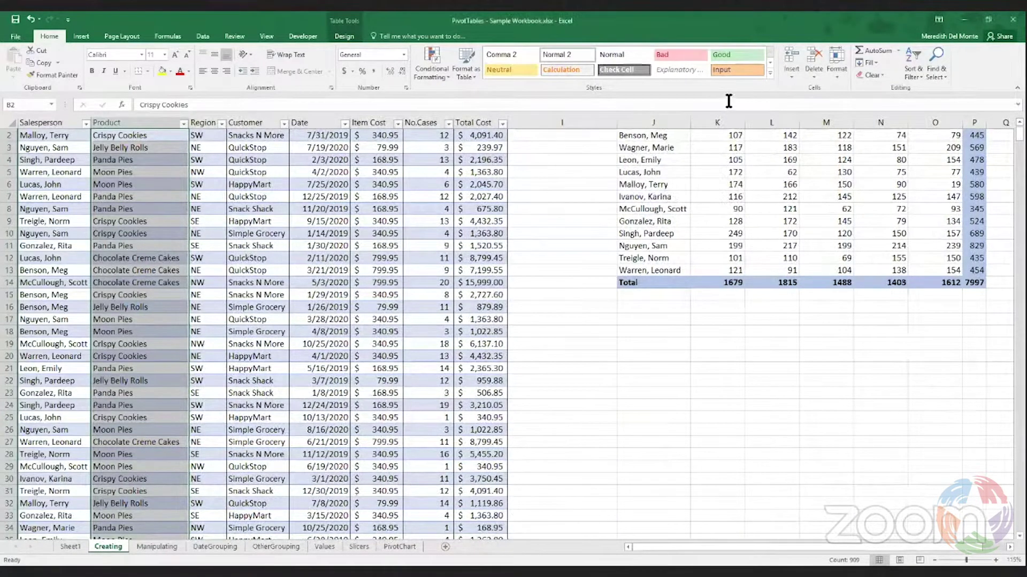
pyautogui.click(842, 59)
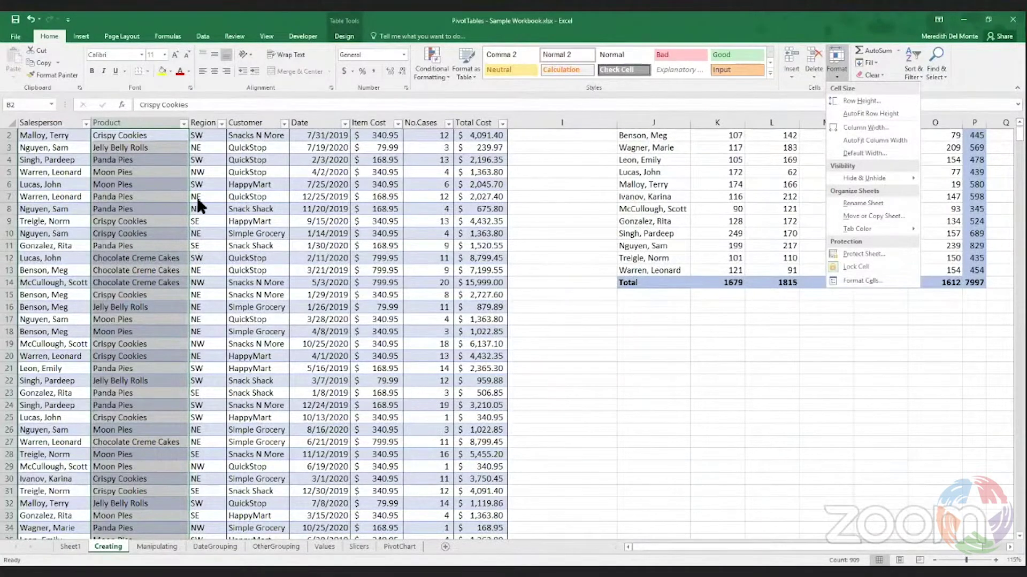
pyautogui.click(358, 313)
pyautogui.click(338, 303)
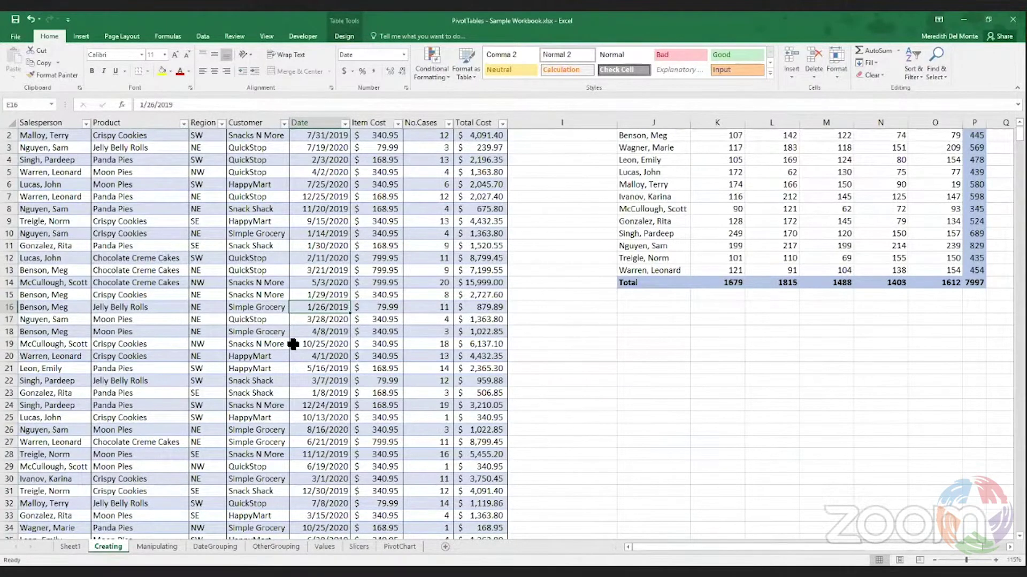
# Replace the misspelled salesperson name with its corrected spelling across the sales data
pyautogui.scroll(1, 293, 343)
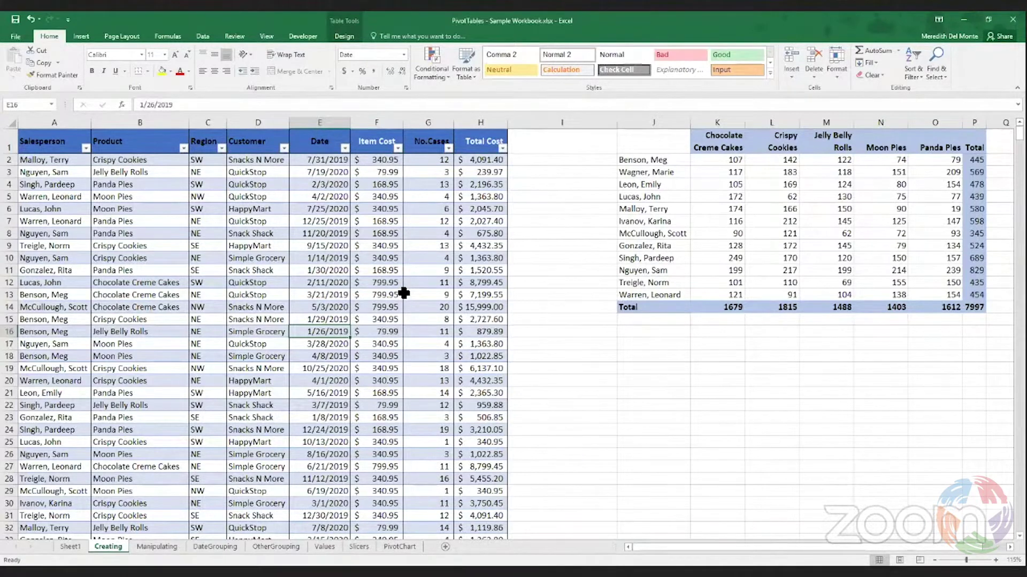
pyautogui.hotkey('ctrl', 'h')
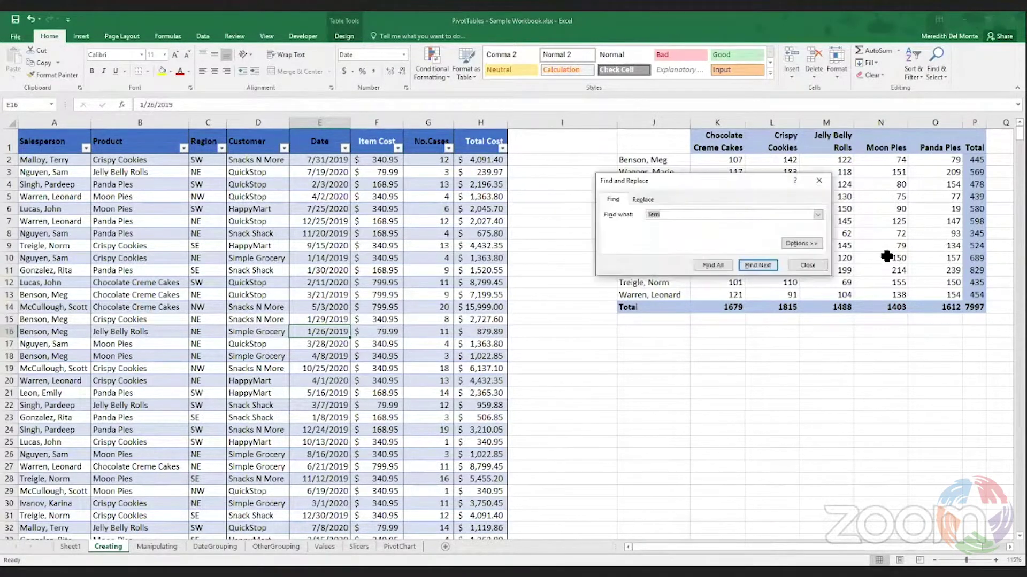
pyautogui.click(643, 199)
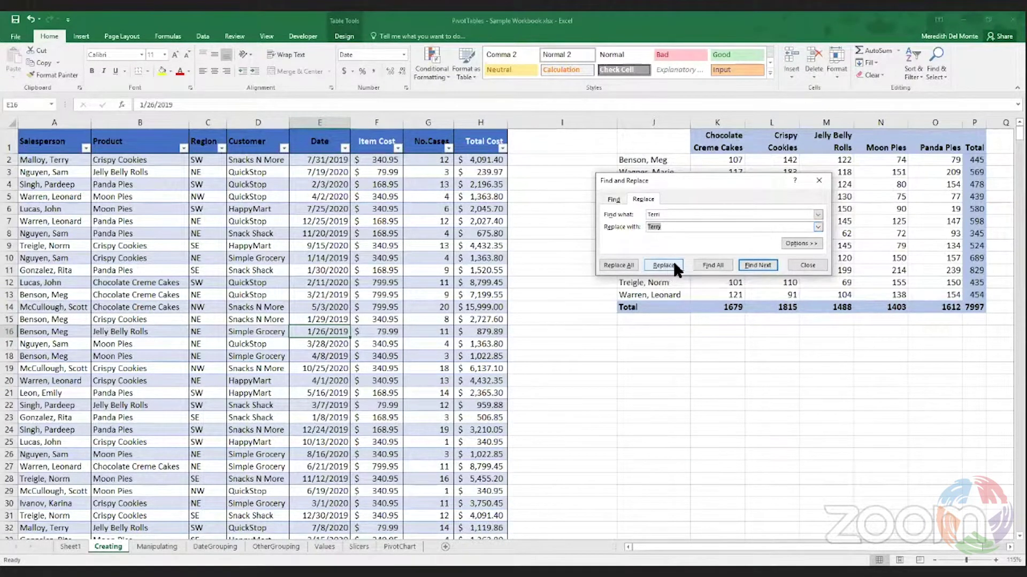
pyautogui.click(670, 230)
pyautogui.click(649, 215)
pyautogui.write('Malloy,')
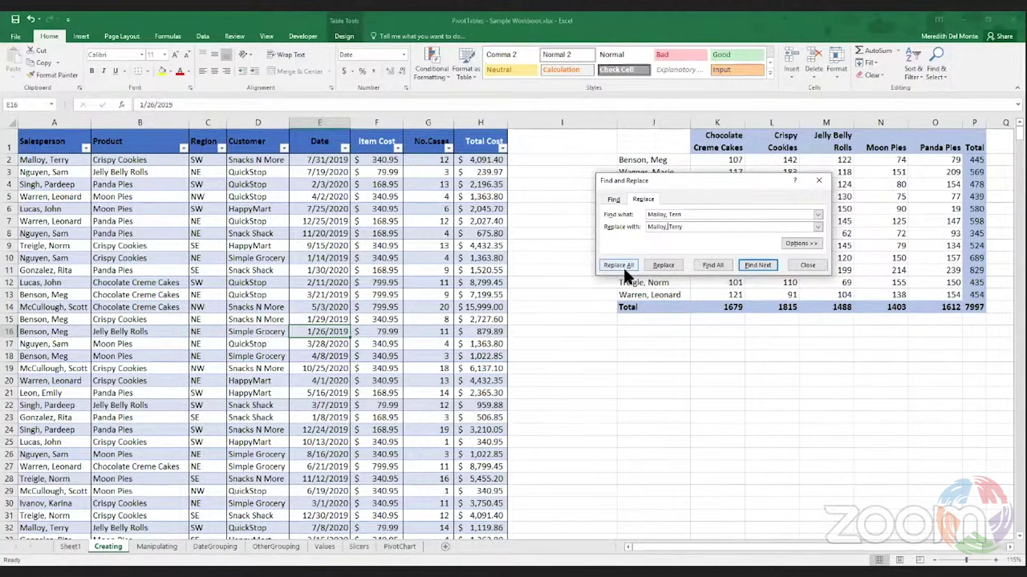
pyautogui.click(813, 266)
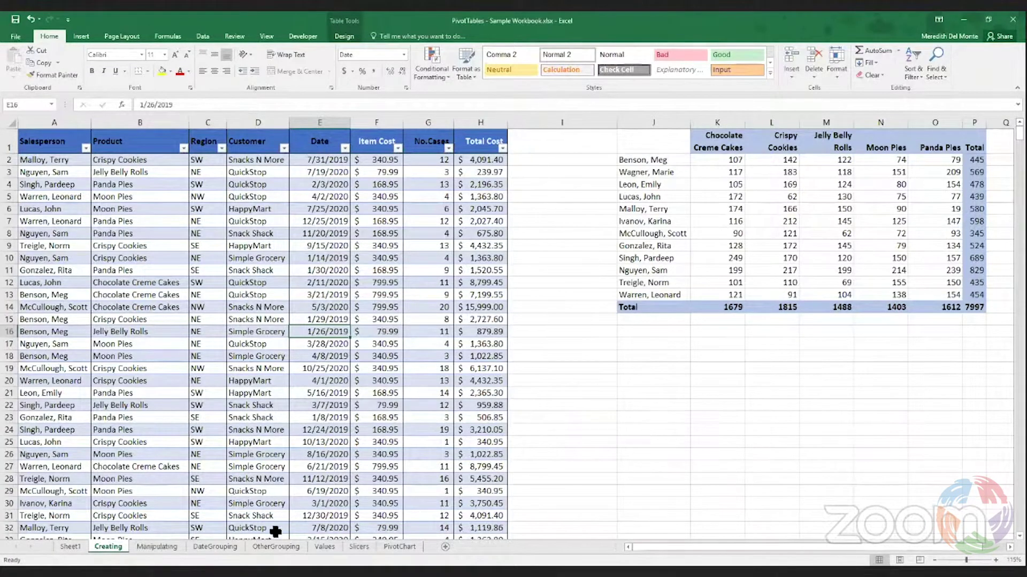
# Switch to the Values sheet showing Sum of No.Cases by Salesperson
pyautogui.click(330, 546)
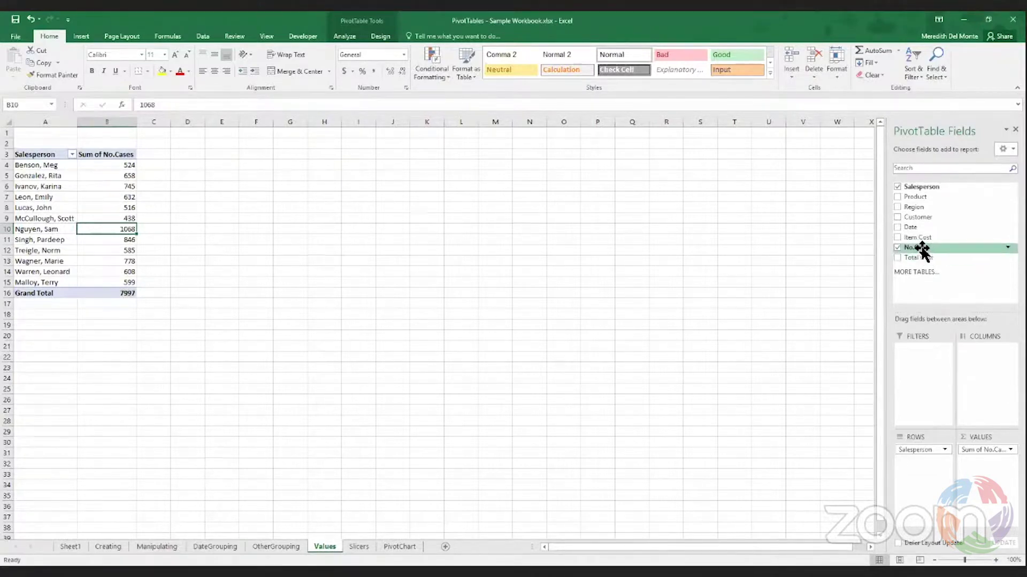
# Add No.Cases to VALUES again, creating a Sum of No.Cases2 column
pyautogui.moveTo(922, 249); pyautogui.dragTo(991, 461)
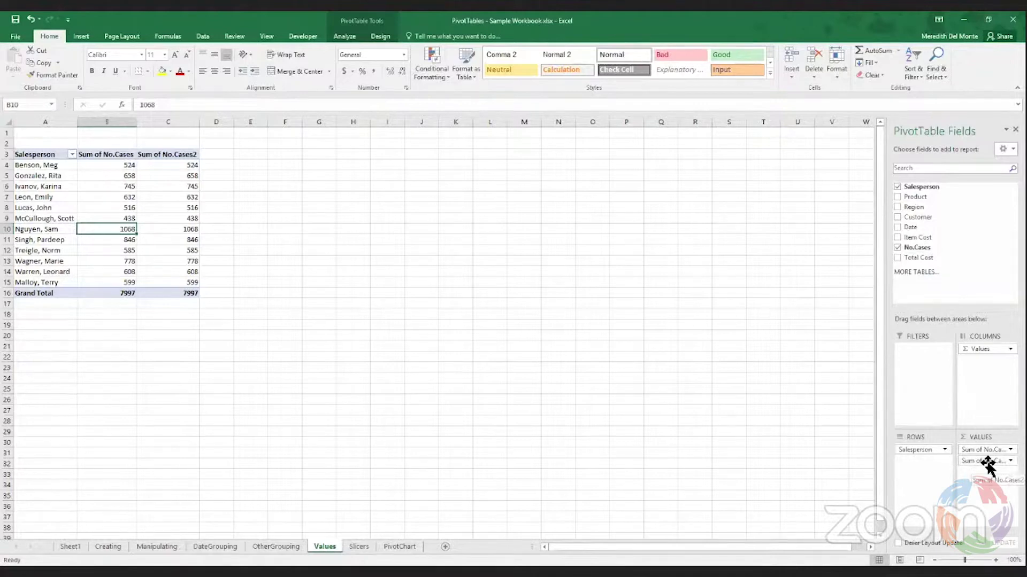
pyautogui.click(178, 176)
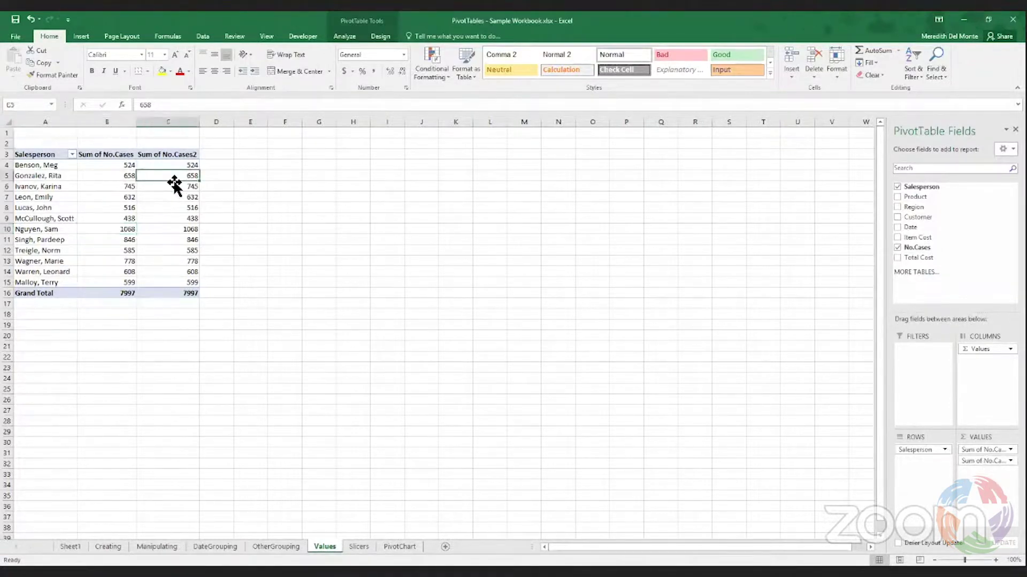
# Show Sum of No.Cases2 as % of Grand Total, renamed Case Percentage
pyautogui.rightClick(178, 177)
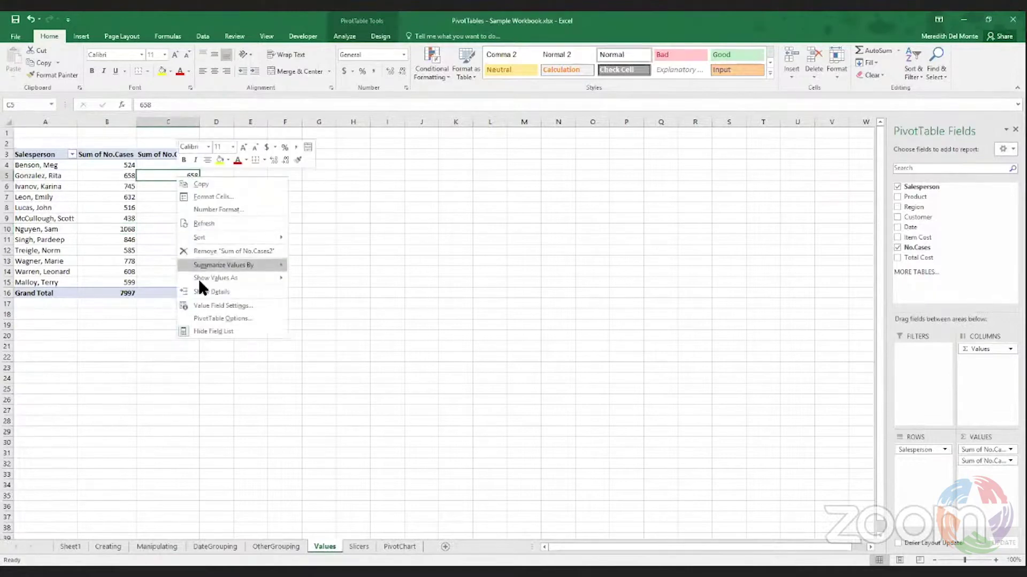
pyautogui.click(249, 302)
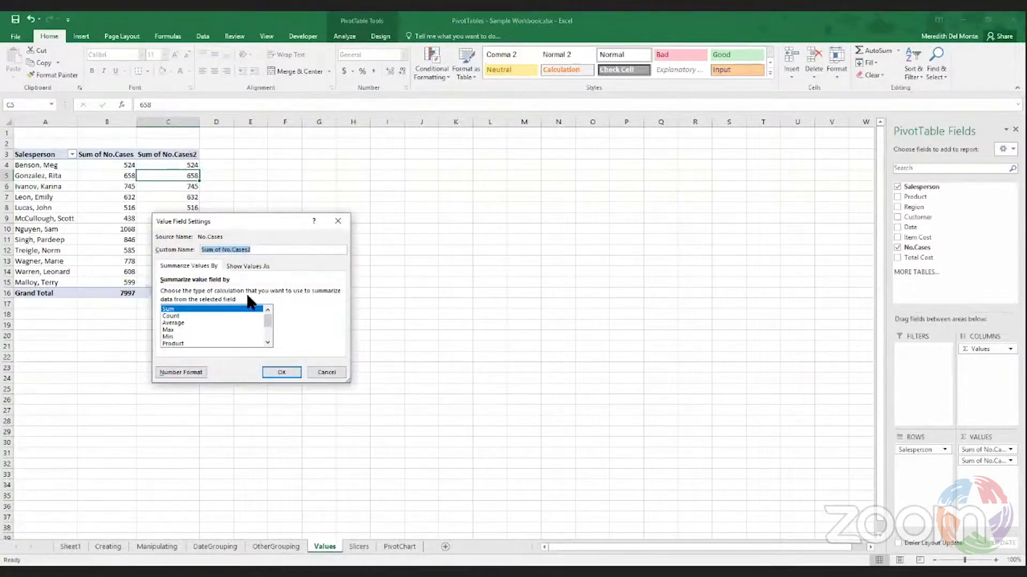
pyautogui.click(258, 265)
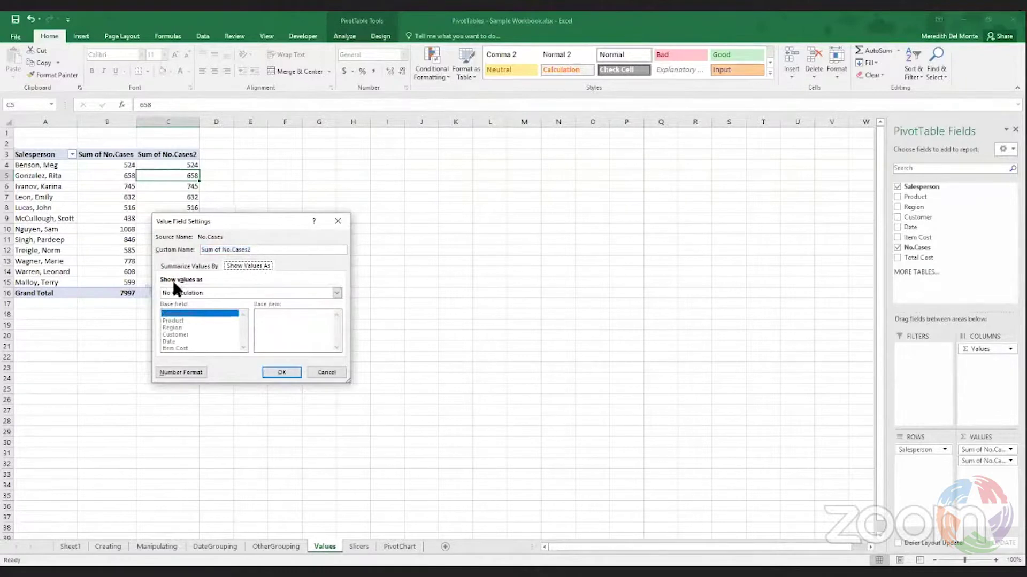
pyautogui.click(204, 292)
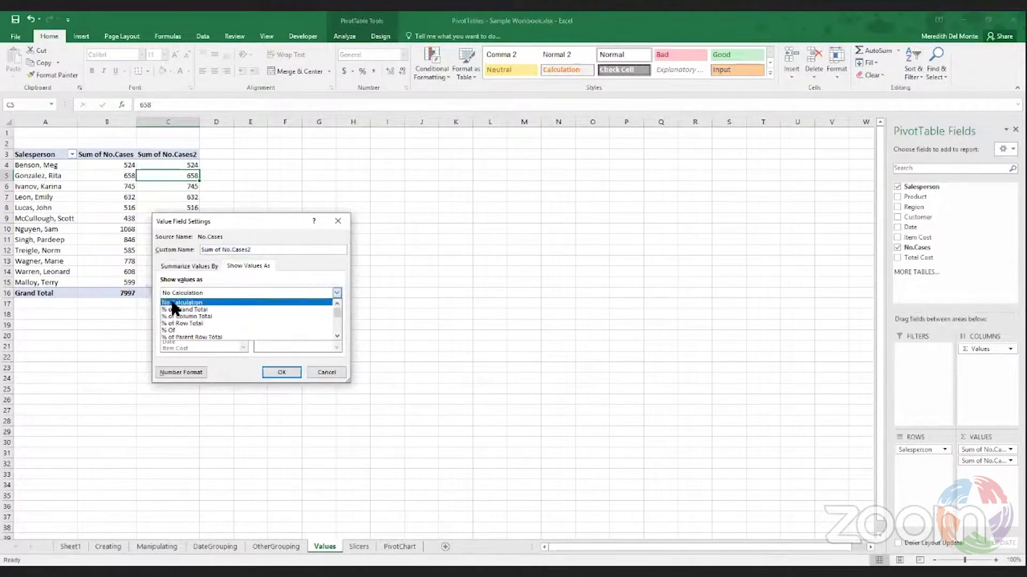
pyautogui.click(209, 310)
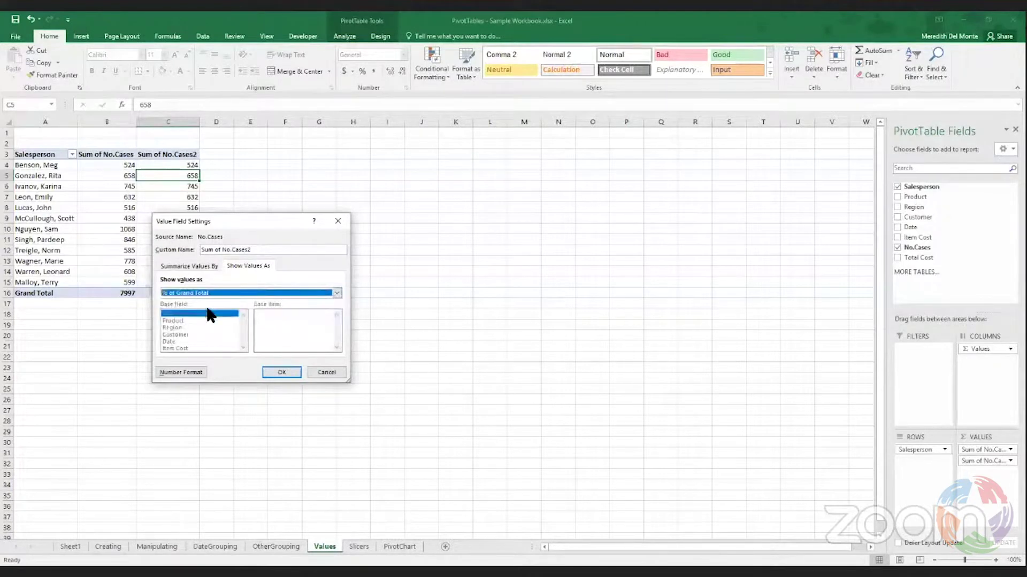
pyautogui.moveTo(252, 250); pyautogui.dragTo(191, 249)
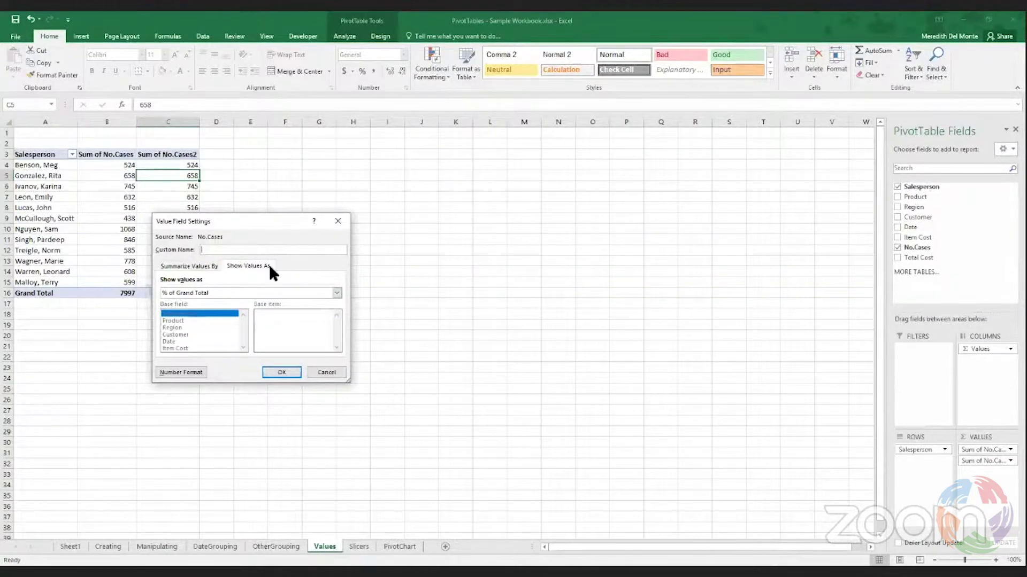
pyautogui.write('Cs')
pyautogui.click(282, 372)
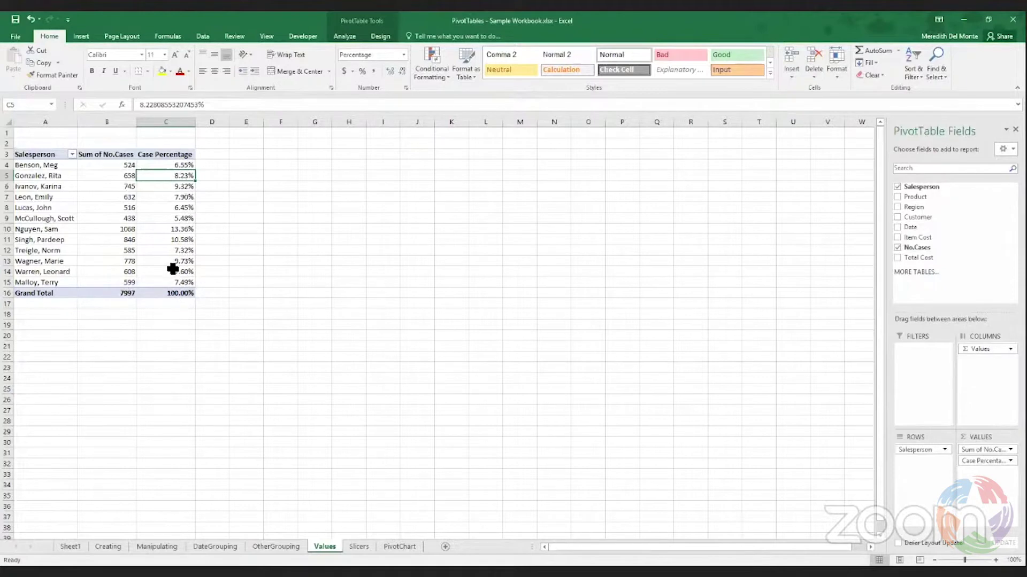
pyautogui.moveTo(173, 269)
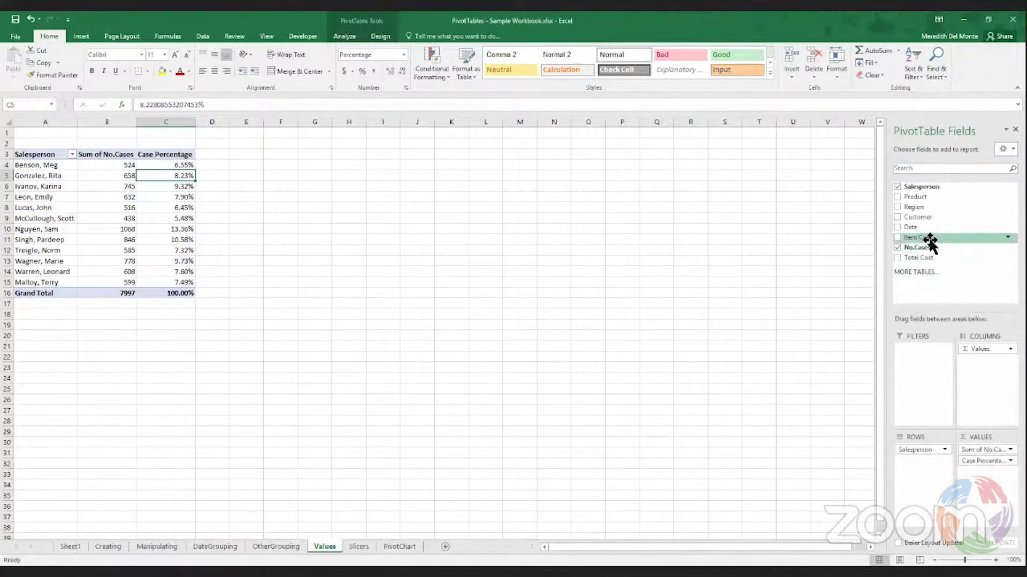
# Add Item Cost to VALUES as Sum of Item Cost and open its Value Field Settings
pyautogui.moveTo(935, 240); pyautogui.dragTo(1004, 496)
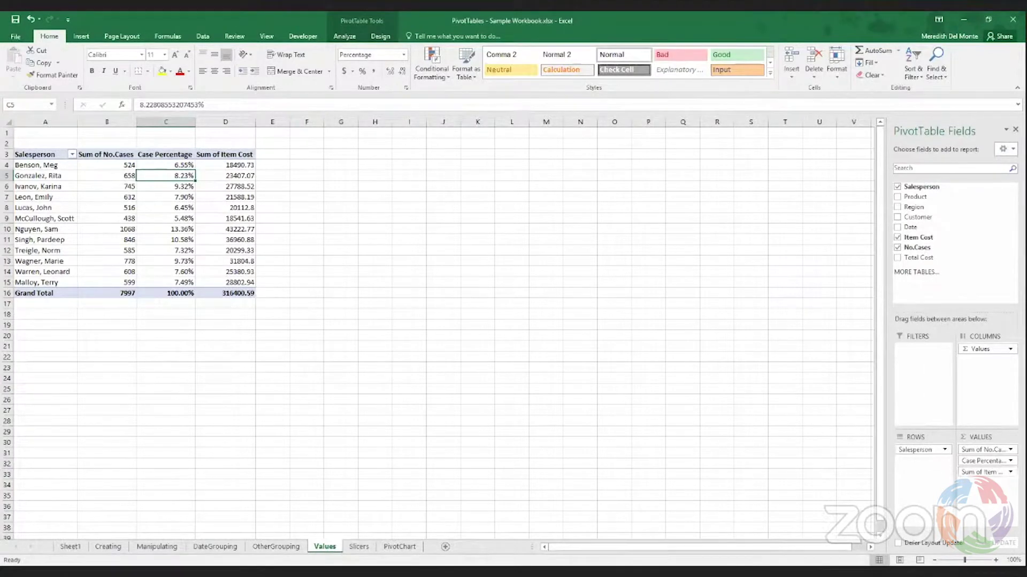
pyautogui.click(989, 472)
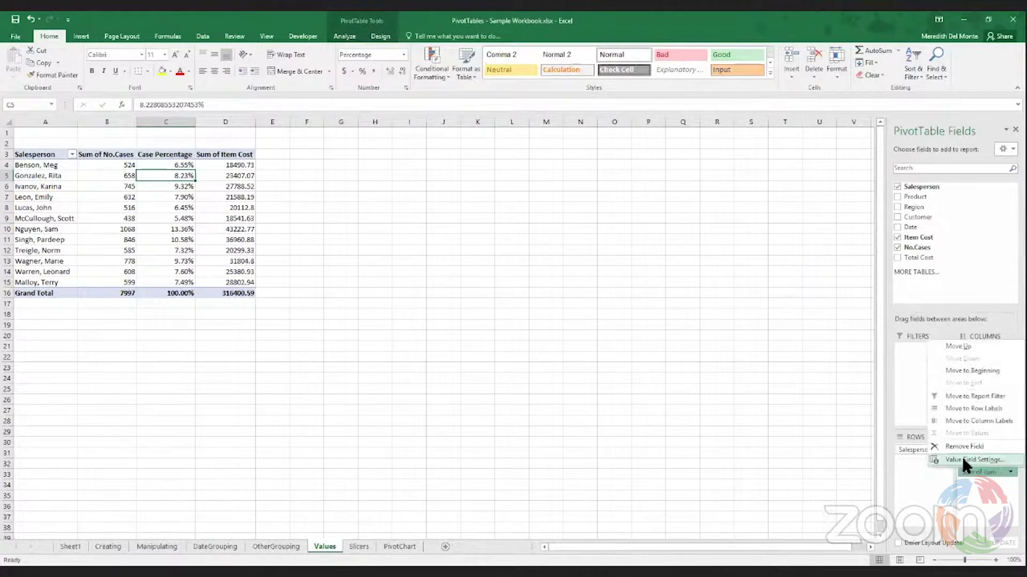
pyautogui.click(962, 460)
# Set the Sum of Item Cost field to show values as % of Grand Total
pyautogui.click(693, 135)
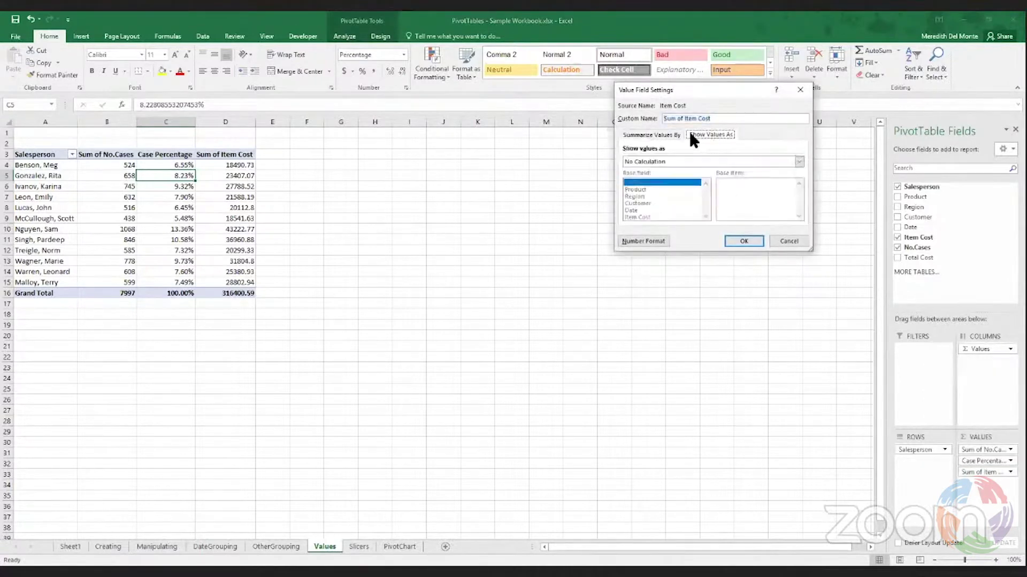
pyautogui.click(686, 160)
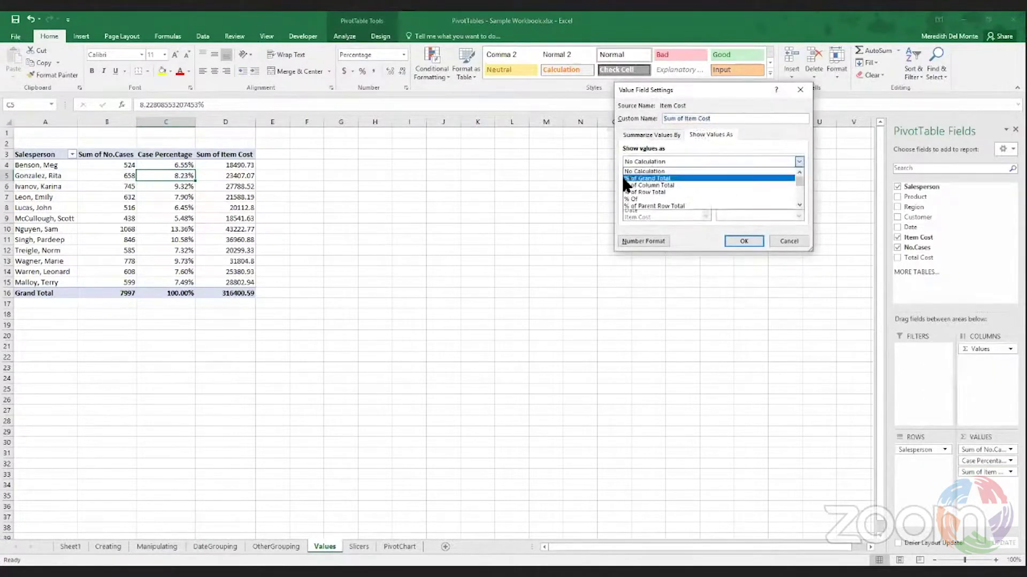
pyautogui.click(636, 180)
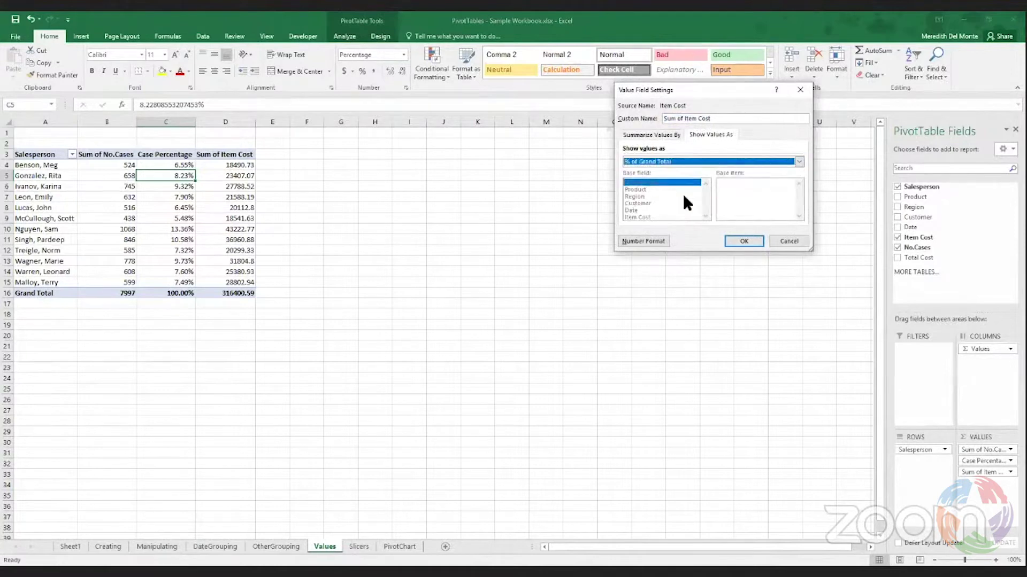
pyautogui.click(741, 239)
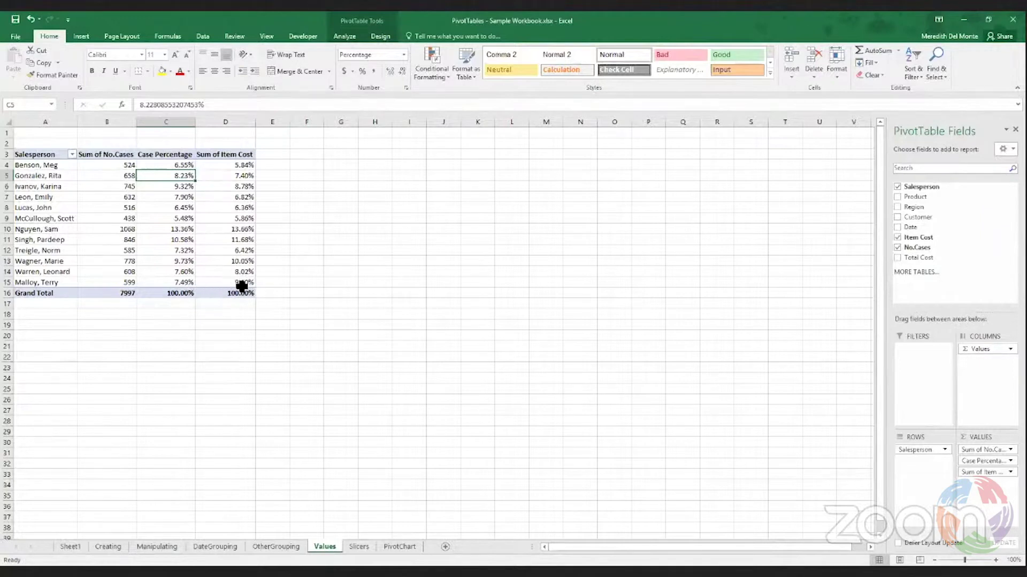
pyautogui.moveTo(231, 279)
pyautogui.moveTo(256, 290)
# Clear all value fields, add No.Cases twice, and open Sum of No.Cases2's field settings
pyautogui.moveTo(976, 473); pyautogui.dragTo(866, 469)
pyautogui.moveTo(973, 451); pyautogui.dragTo(871, 415)
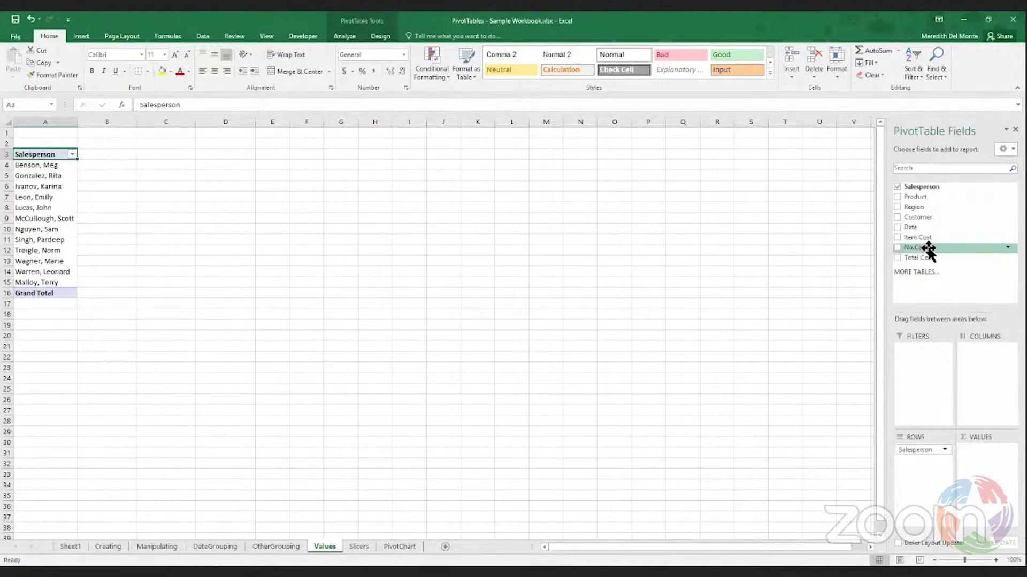
pyautogui.moveTo(928, 251); pyautogui.dragTo(998, 469)
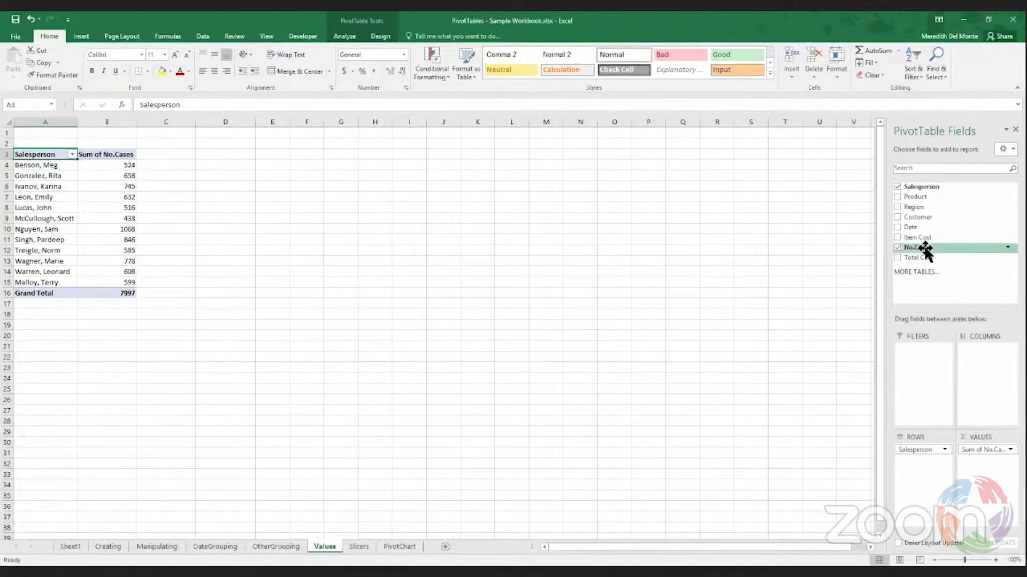
pyautogui.moveTo(925, 249); pyautogui.dragTo(993, 472)
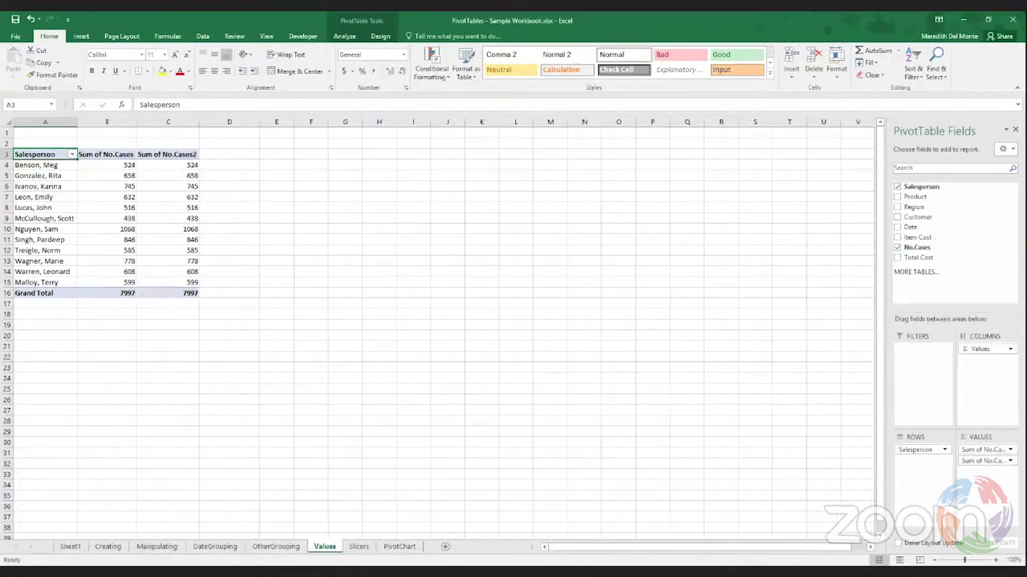
pyautogui.click(988, 461)
pyautogui.click(989, 448)
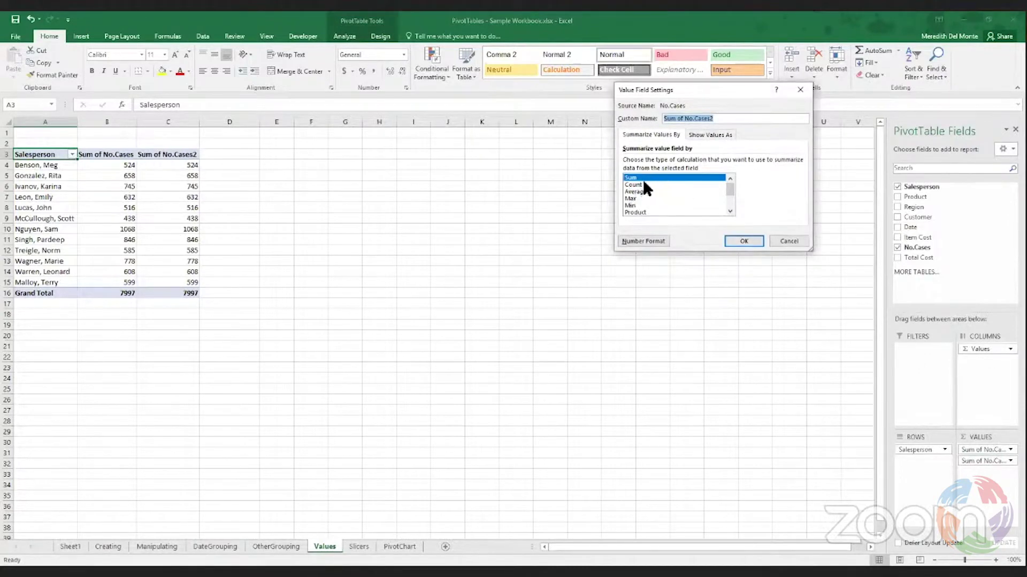
# Show the second No.Cases values as % Difference From the Salesperson in row 10
pyautogui.click(695, 136)
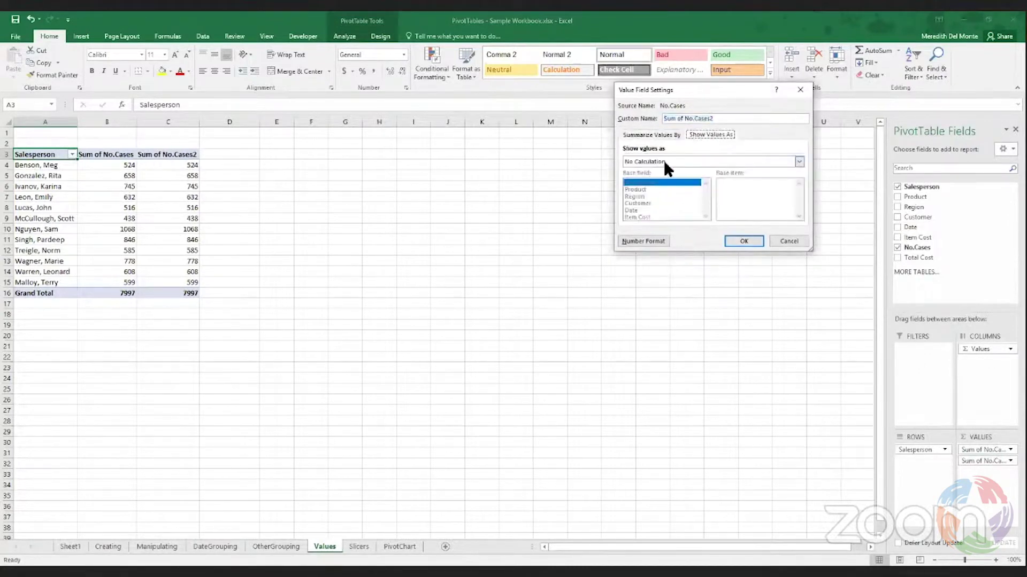
pyautogui.click(665, 162)
pyautogui.scroll(-2, 666, 186)
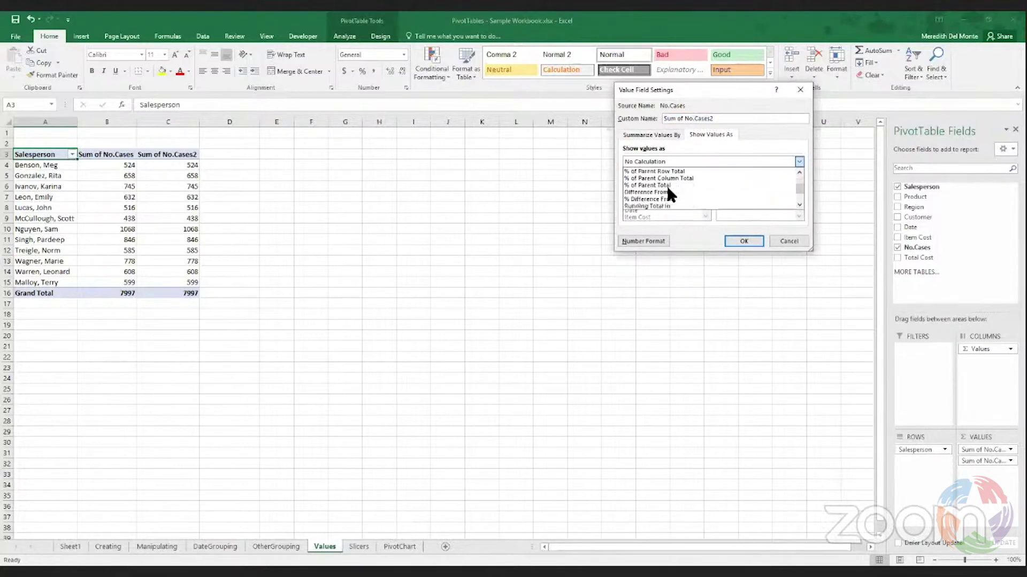
pyautogui.scroll(-1, 667, 189)
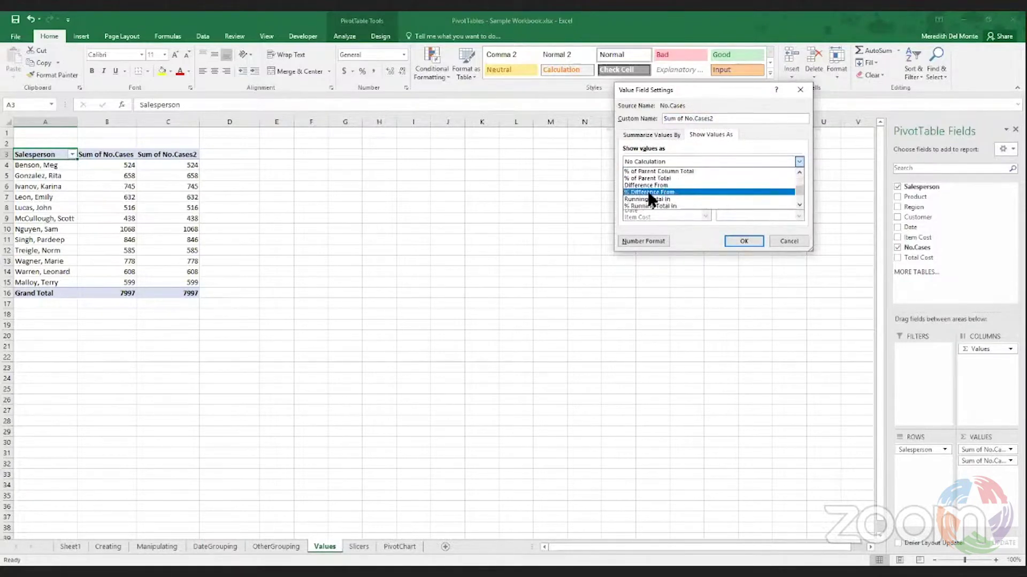
pyautogui.click(665, 192)
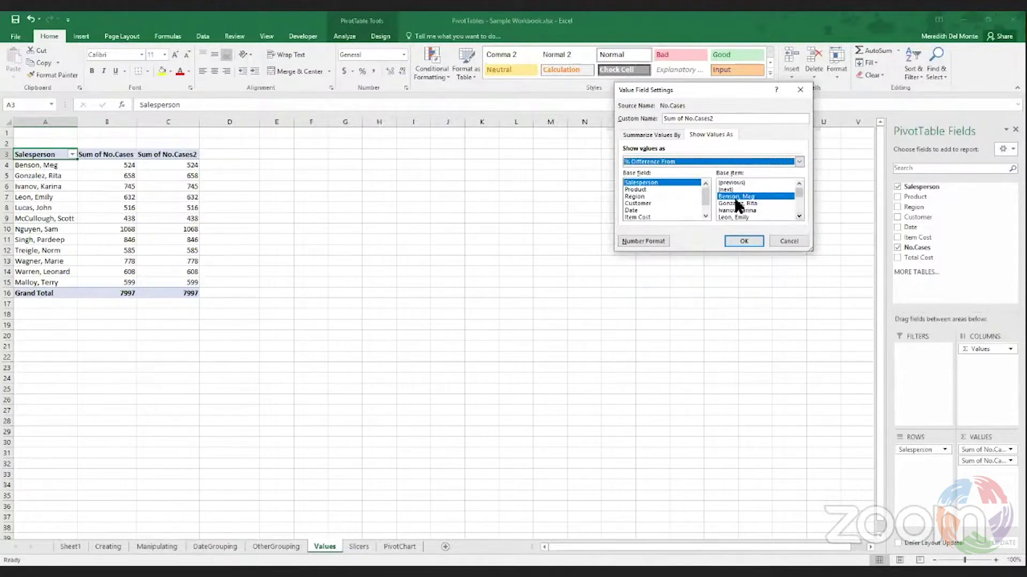
pyautogui.click(797, 216)
pyautogui.click(797, 216)
pyautogui.click(797, 216)
pyautogui.click(797, 216)
pyautogui.click(797, 216)
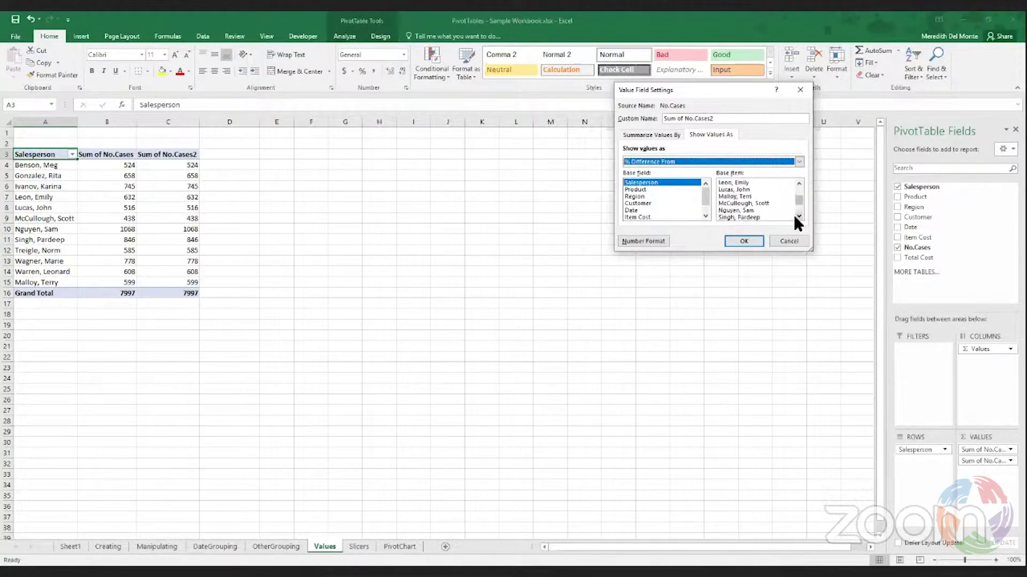
pyautogui.click(797, 216)
pyautogui.click(737, 204)
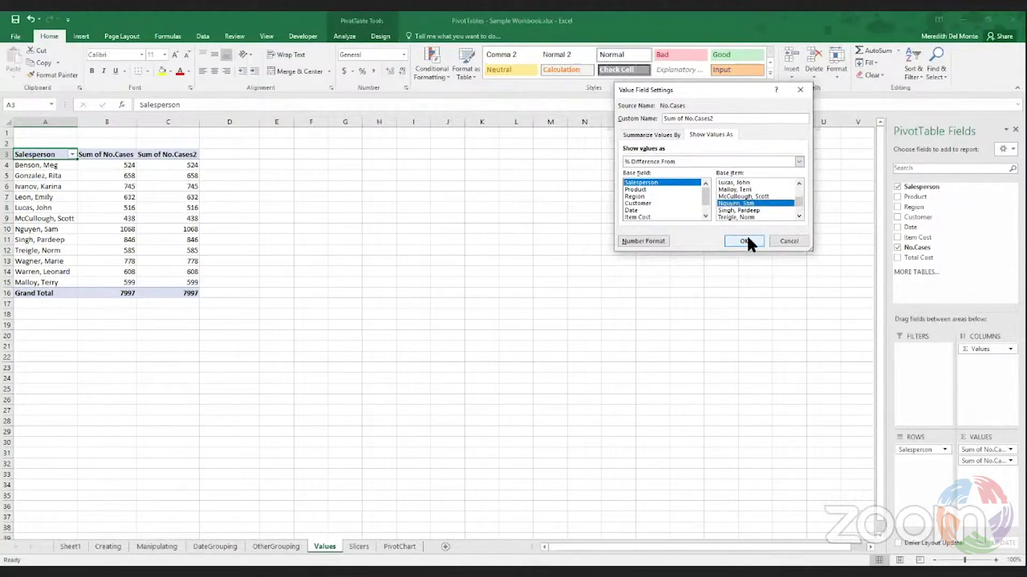
# Rename the field to 'Competitive percentage' and apply the setting
pyautogui.moveTo(721, 122); pyautogui.dragTo(645, 118)
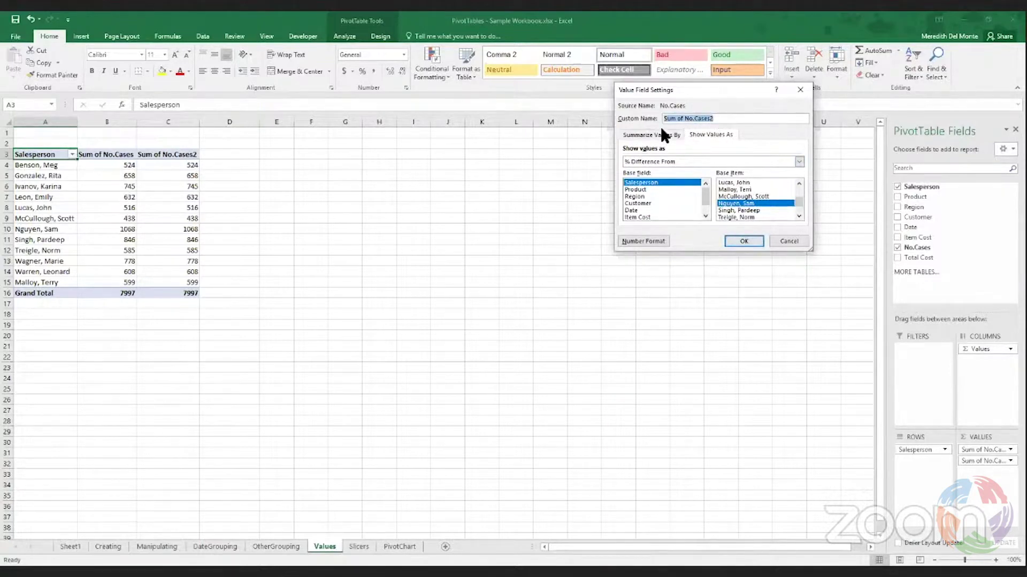
pyautogui.write('Competitive percentage')
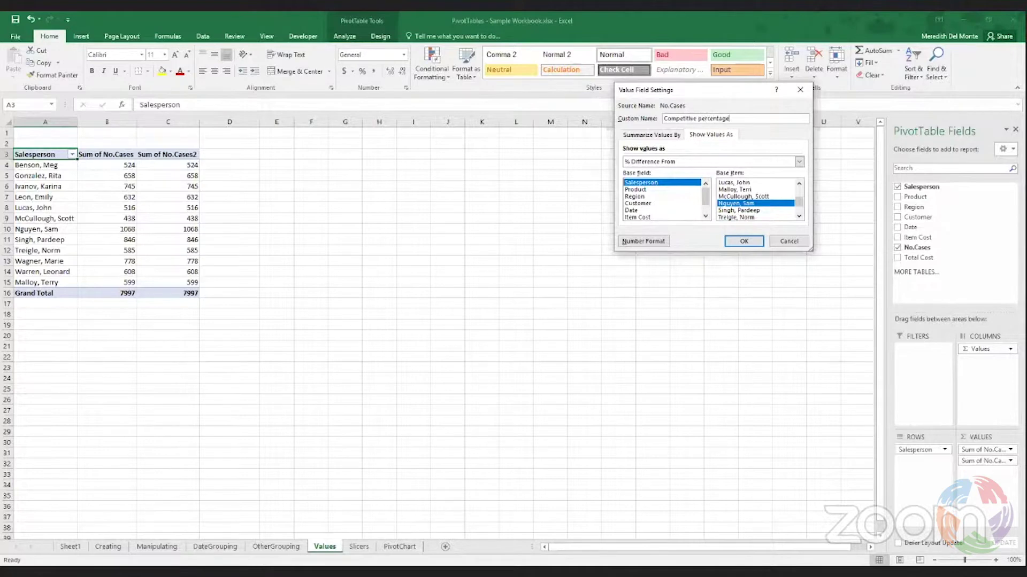
pyautogui.press('Return')
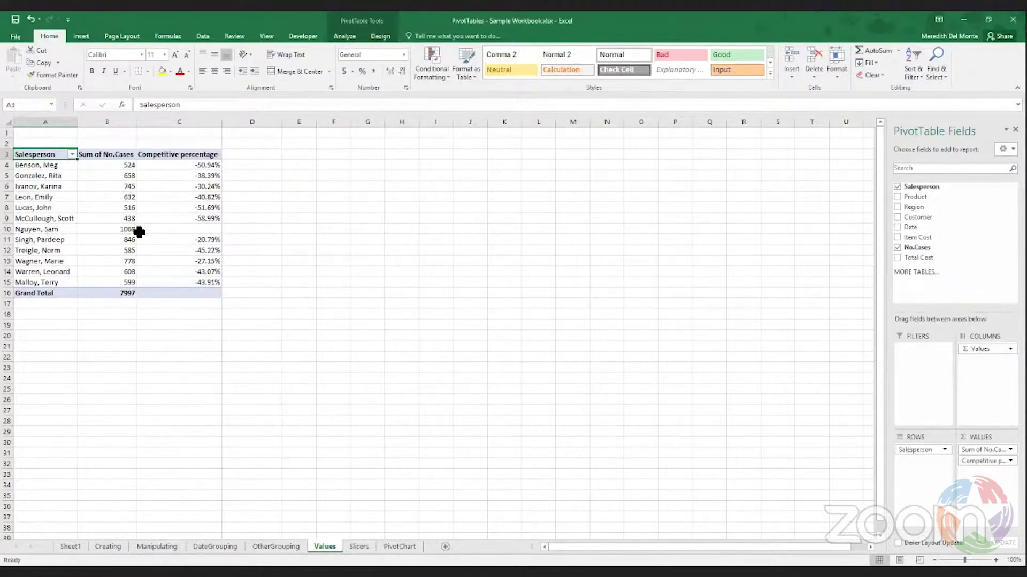
pyautogui.moveTo(147, 231)
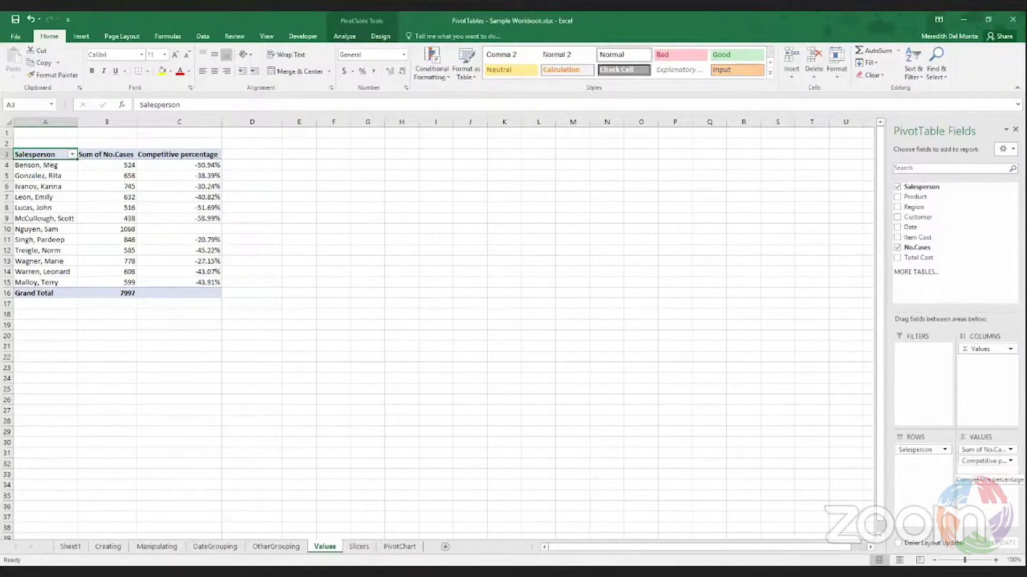
# Rename the Competitive percentage field to 'Competitive Sales' and switch it to plain Difference From
pyautogui.click(984, 461)
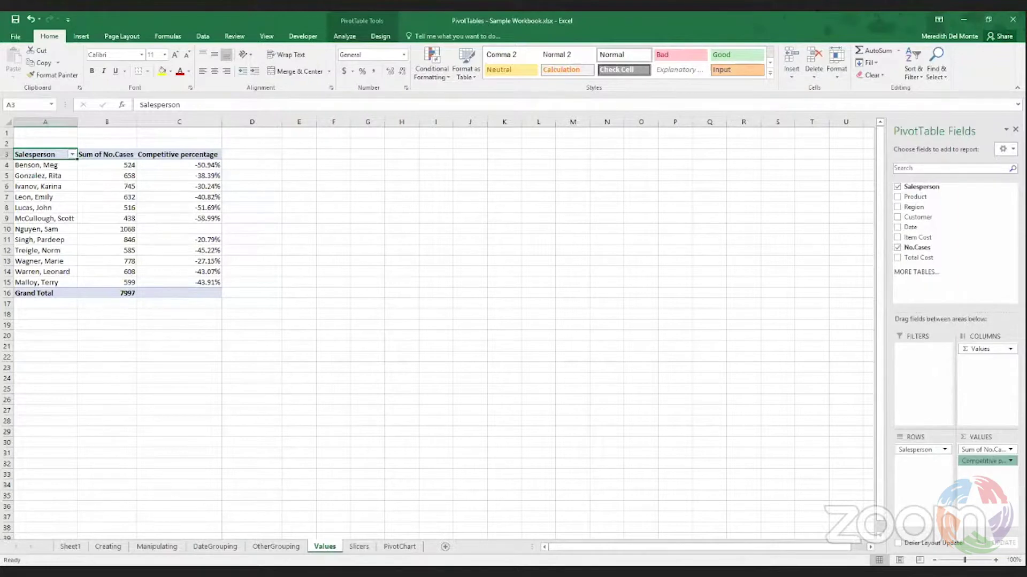
pyautogui.click(1001, 450)
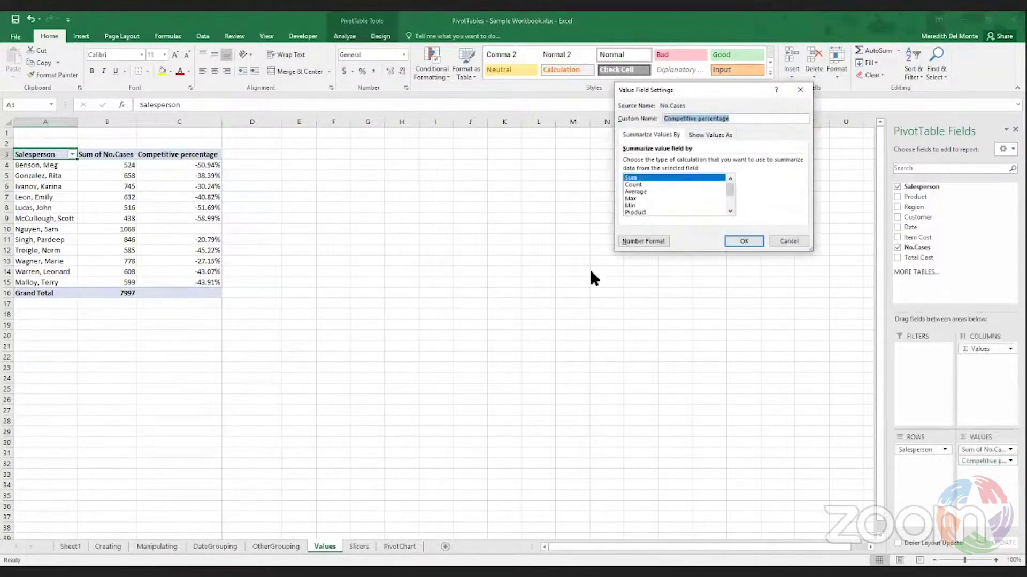
pyautogui.moveTo(727, 120); pyautogui.dragTo(696, 119)
pyautogui.press('BackSpace')
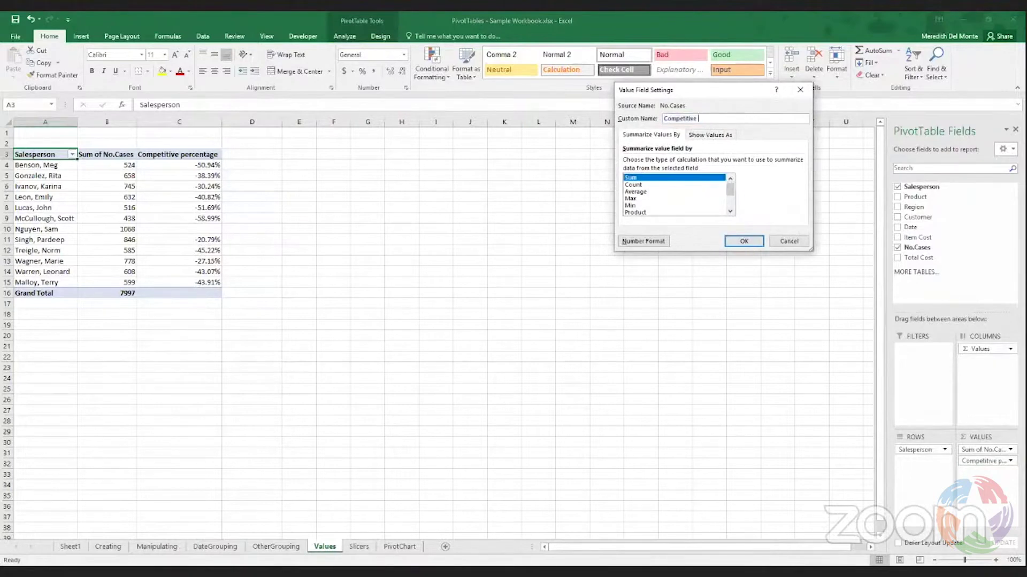
pyautogui.write('Sales')
pyautogui.click(705, 137)
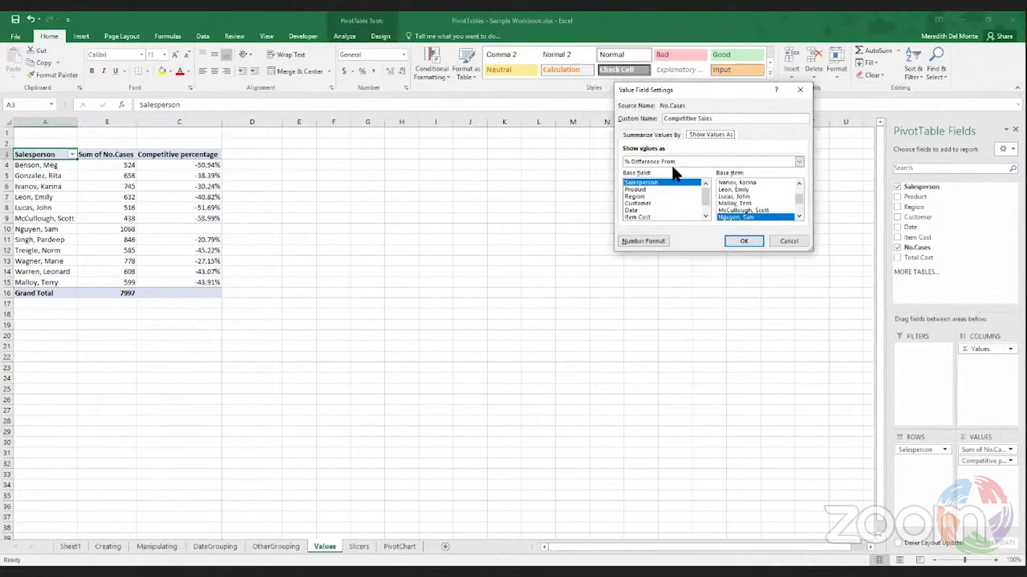
pyautogui.click(681, 162)
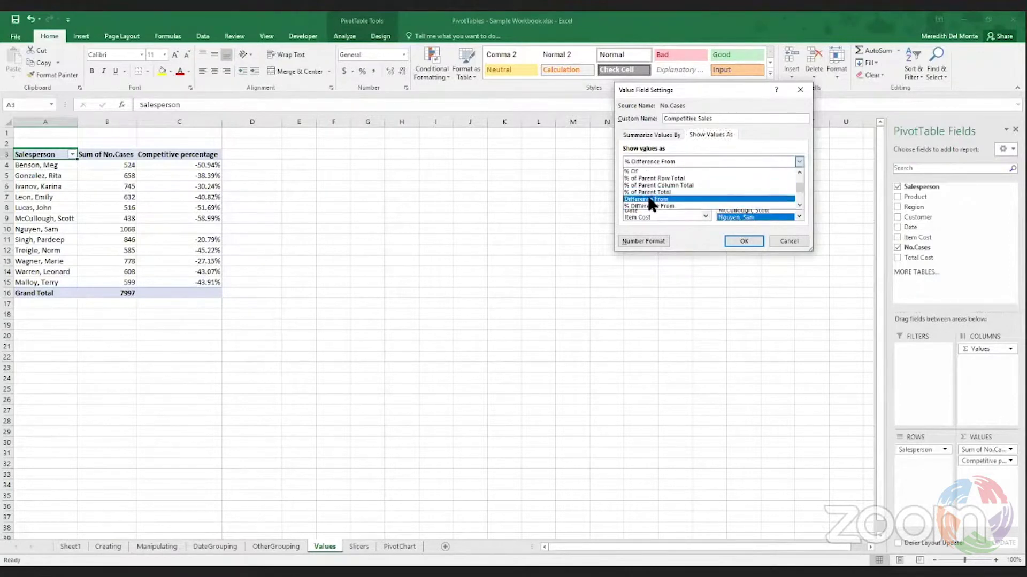
pyautogui.click(648, 199)
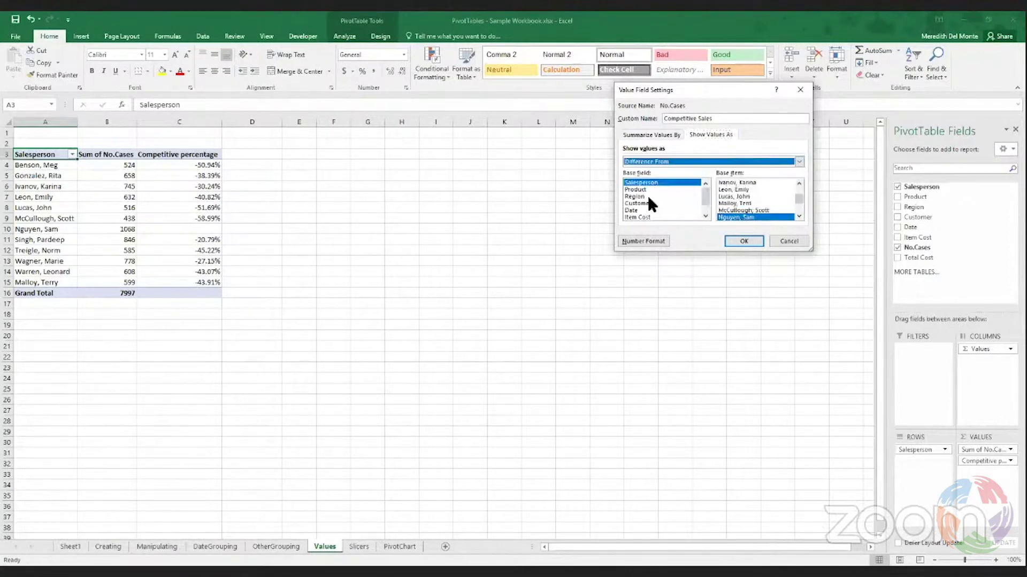
pyautogui.click(740, 241)
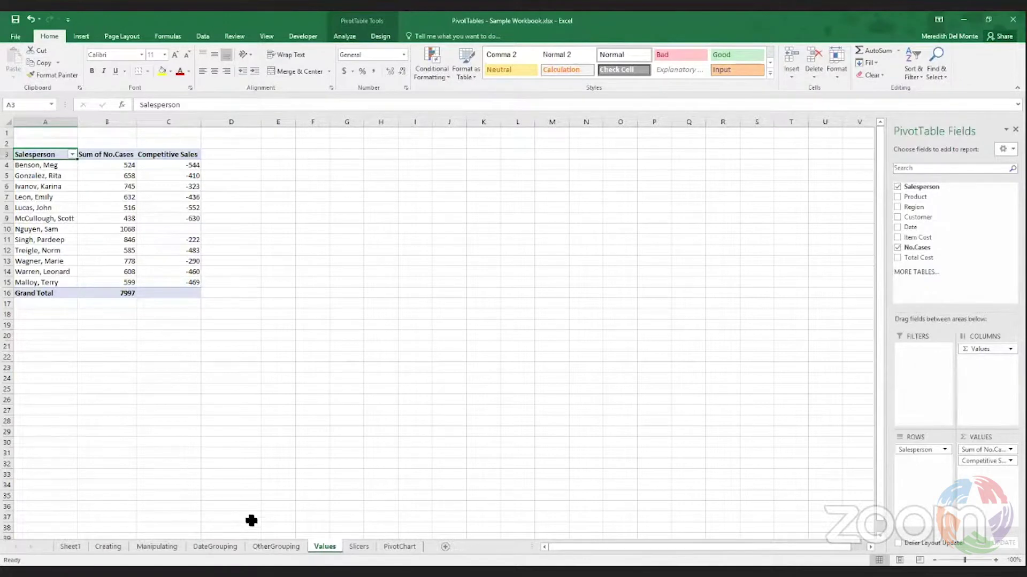
pyautogui.click(205, 547)
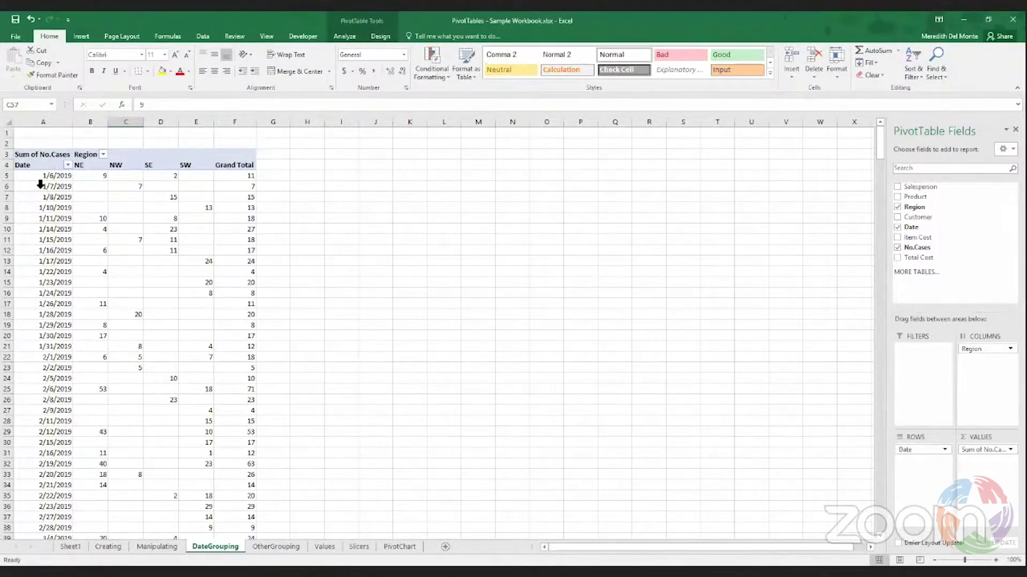
pyautogui.scroll(-10, 58, 421)
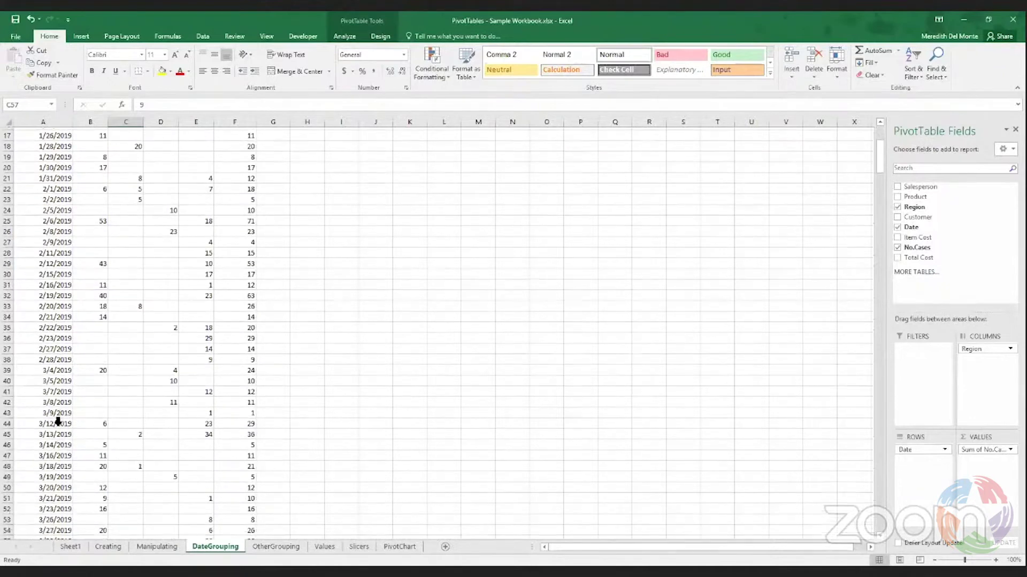
pyautogui.scroll(-3, 57, 421)
pyautogui.scroll(13, 57, 421)
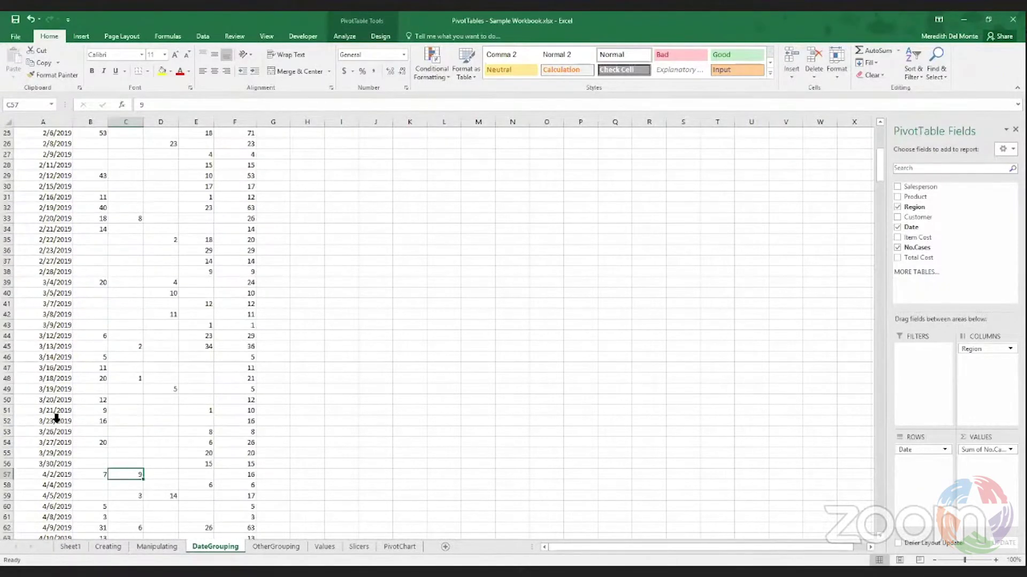
pyautogui.click(930, 450)
pyautogui.moveTo(930, 452); pyautogui.dragTo(828, 434)
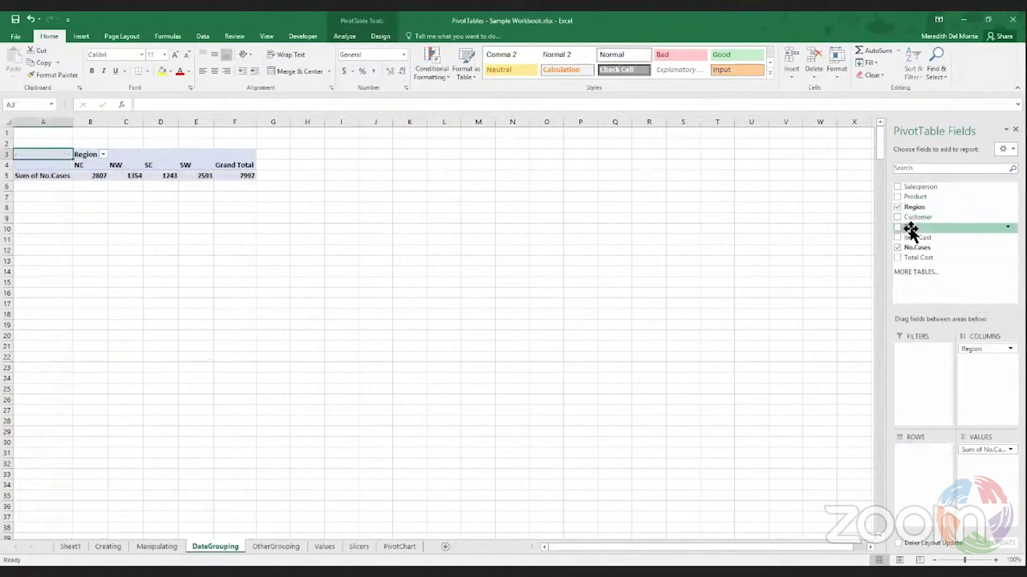
pyautogui.moveTo(911, 231); pyautogui.dragTo(934, 458)
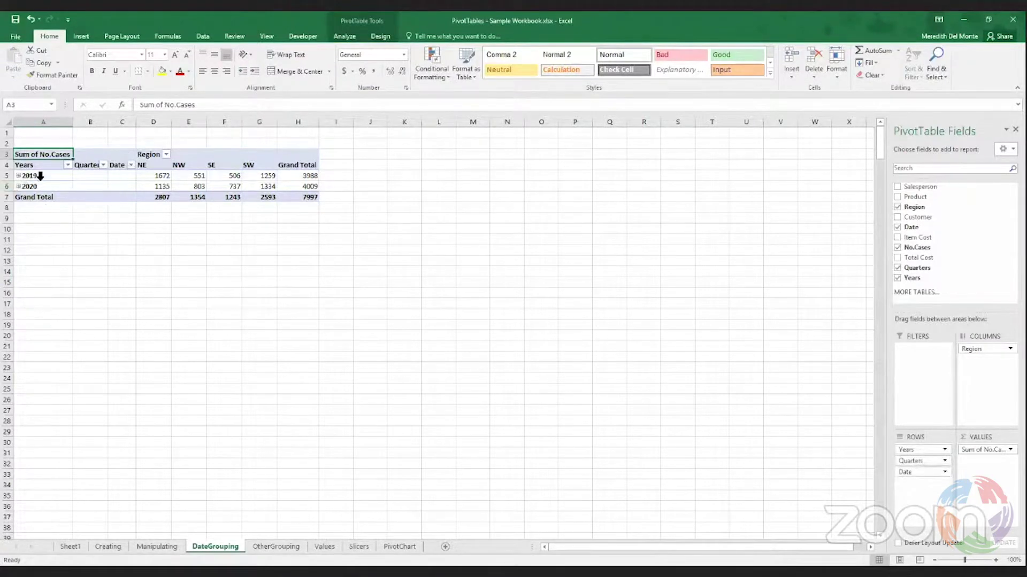
pyautogui.moveTo(39, 175); pyautogui.dragTo(37, 184)
pyautogui.click(37, 176)
pyautogui.doubleClick(36, 176)
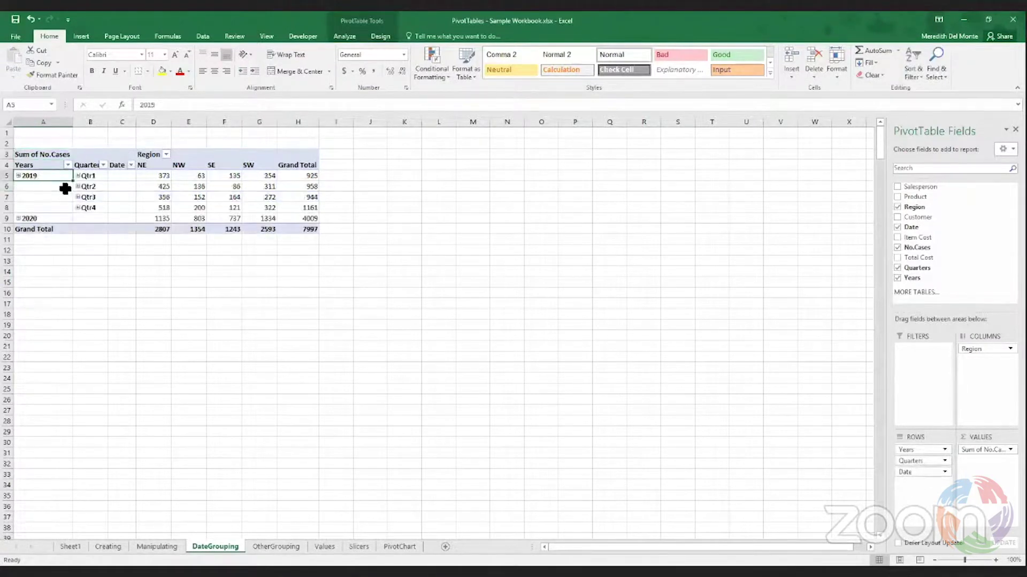
pyautogui.doubleClick(97, 178)
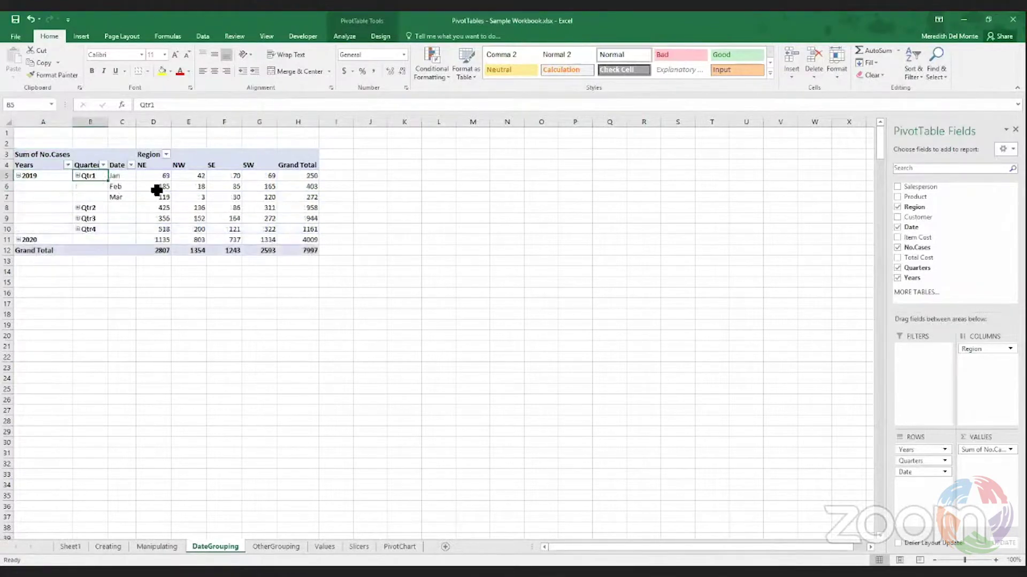
pyautogui.click(97, 207)
pyautogui.doubleClick(98, 207)
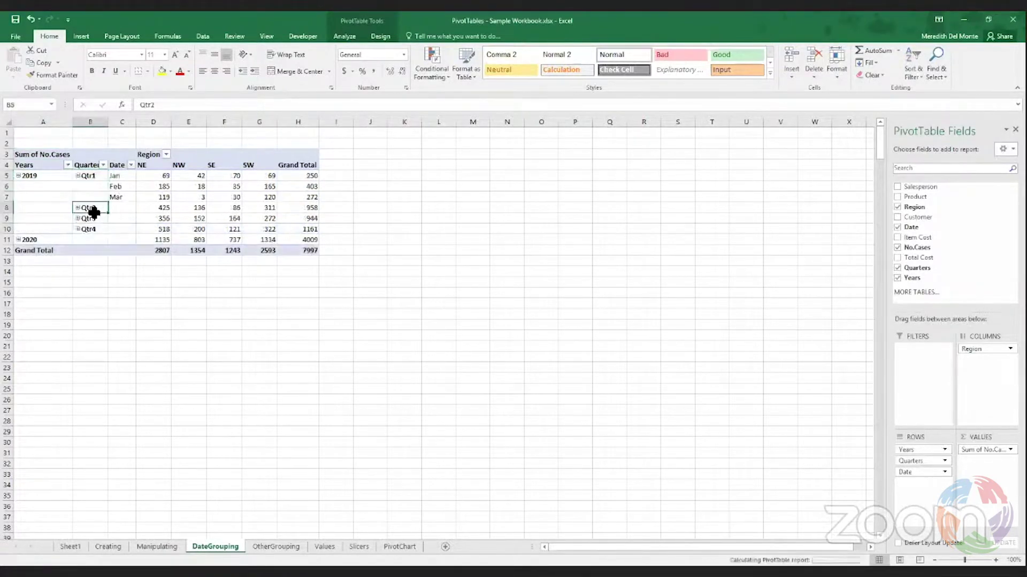
pyautogui.click(94, 238)
pyautogui.doubleClick(94, 238)
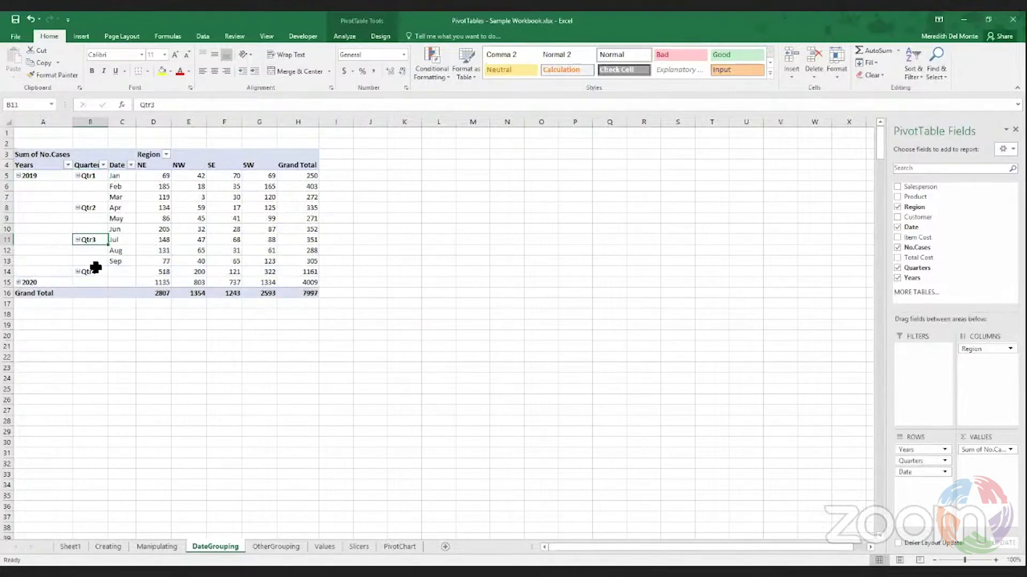
pyautogui.click(94, 273)
pyautogui.doubleClick(94, 272)
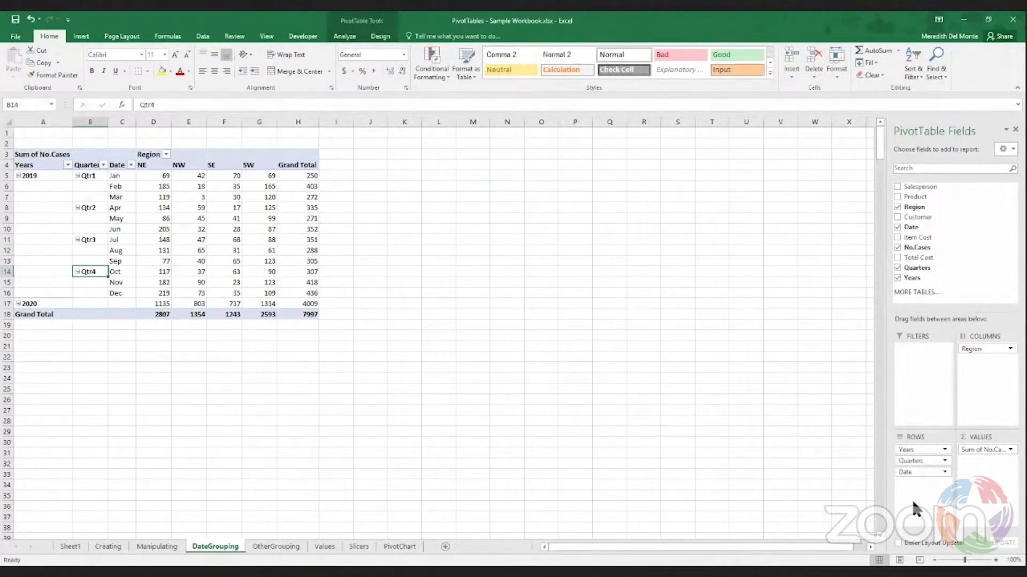
pyautogui.moveTo(913, 471); pyautogui.dragTo(593, 444)
pyautogui.hotkey('ctrl', 'z')
pyautogui.hotkey('ctrl', 'z')
pyautogui.hotkey('ctrl', 'z')
pyautogui.hotkey('ctrl', 'z')
pyautogui.hotkey('ctrl', 'z')
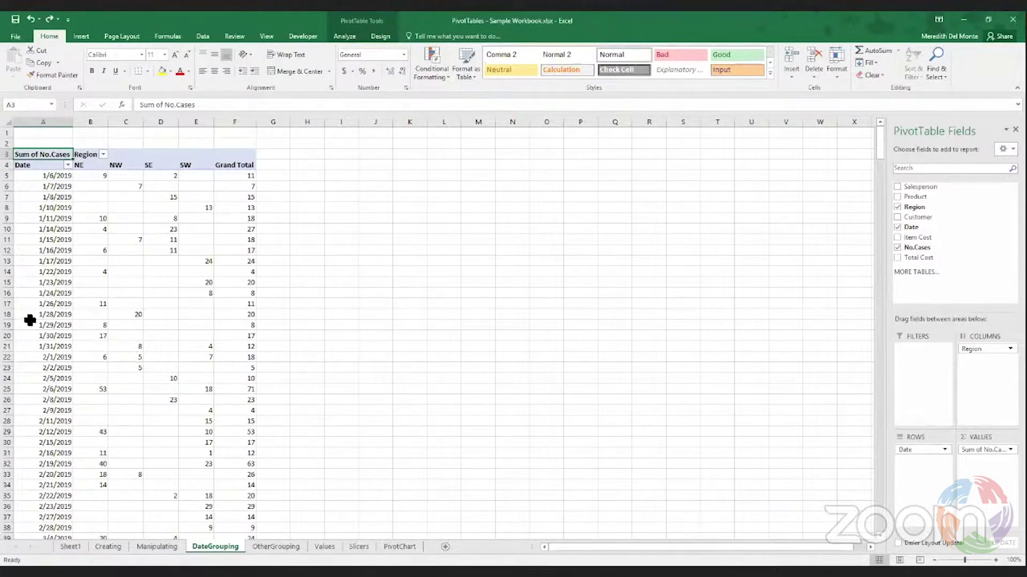
# Select the 1/17/2019 date cell and open its PivotTable context menu
pyautogui.click(54, 262)
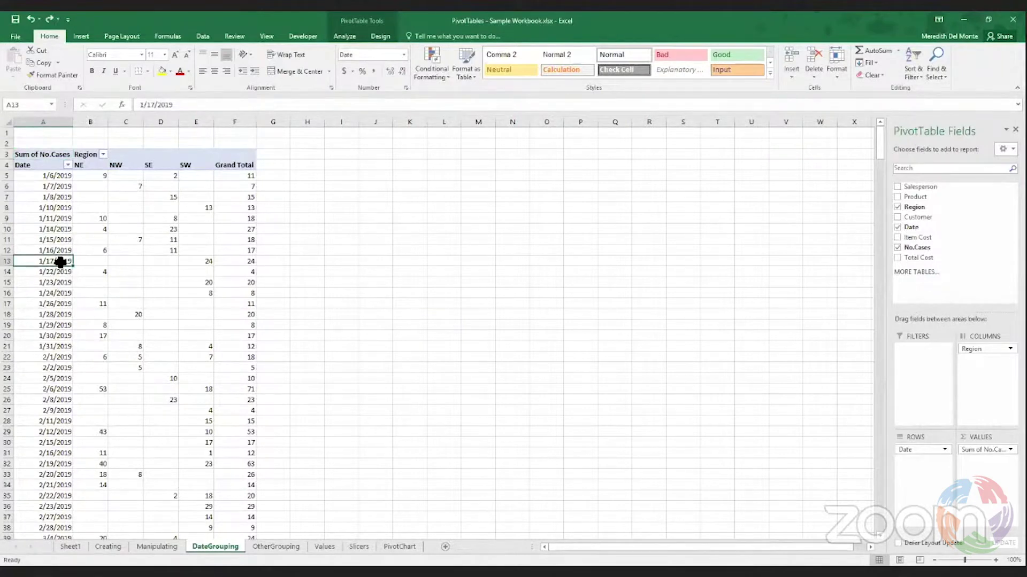
pyautogui.rightClick(58, 262)
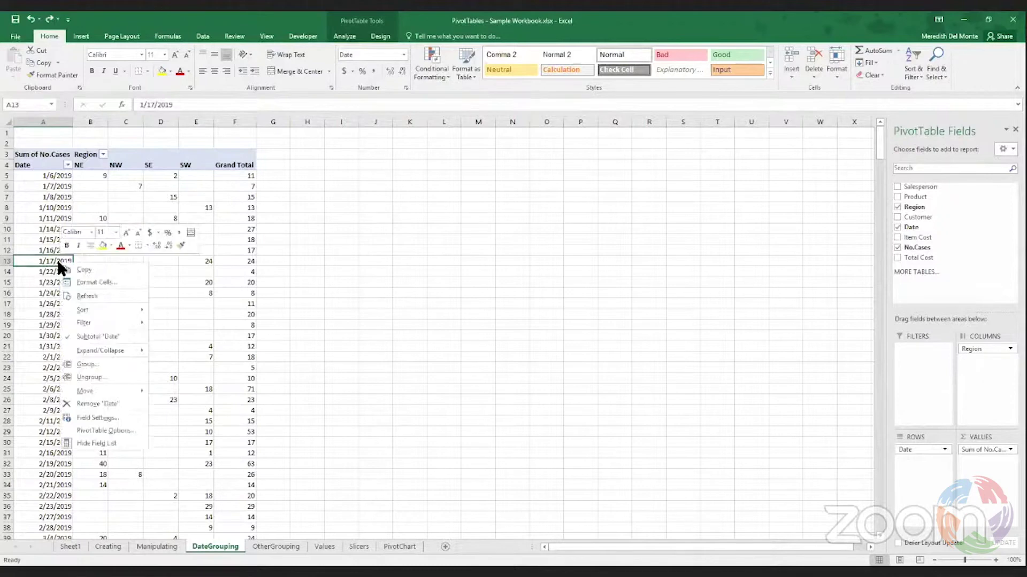
# Group the dates from 1/6/2019 to 12/31/2020 by Months, Quarters and Years
pyautogui.click(108, 357)
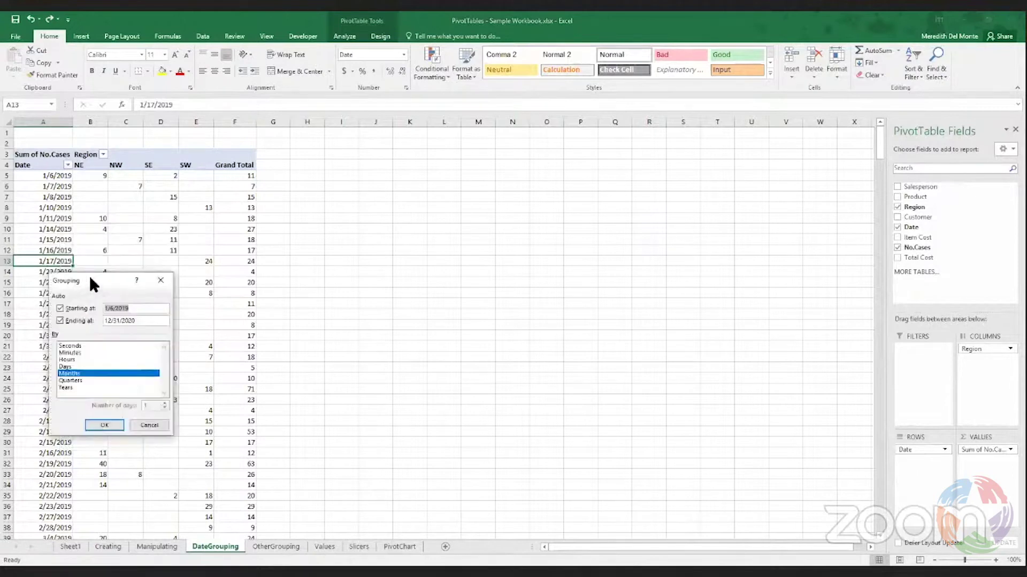
pyautogui.moveTo(89, 277); pyautogui.dragTo(173, 219)
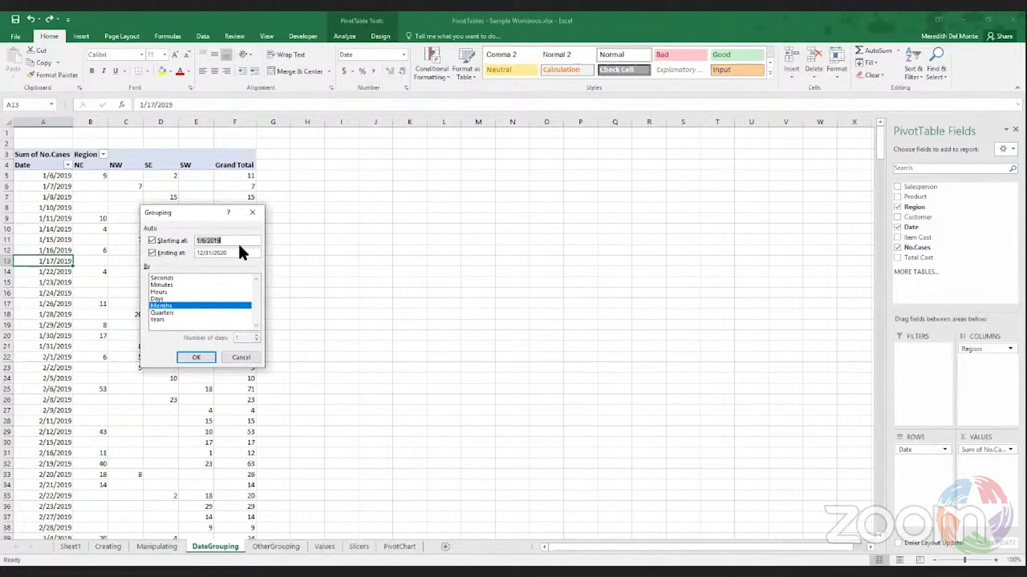
pyautogui.click(160, 313)
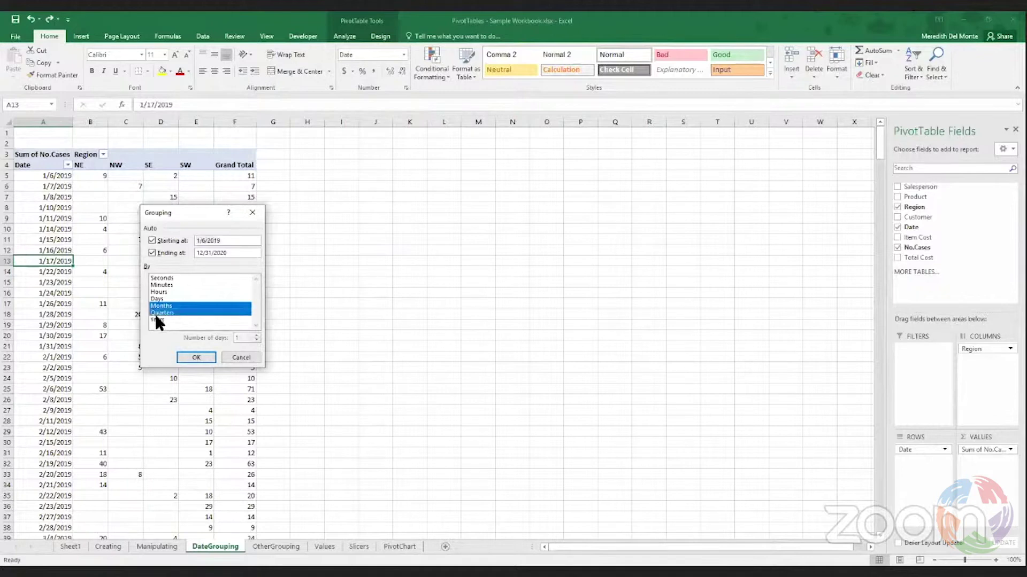
pyautogui.click(154, 320)
pyautogui.click(182, 307)
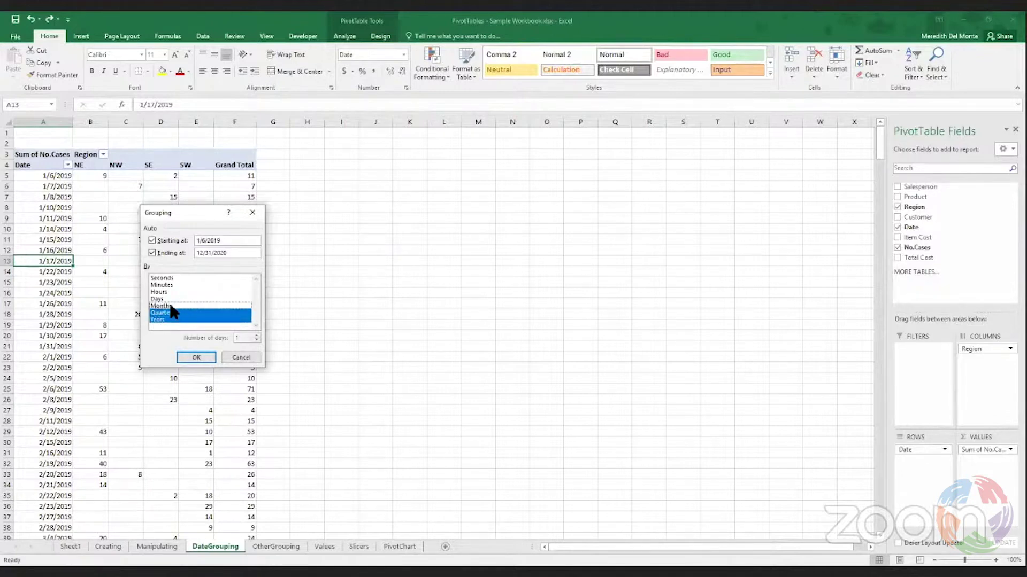
pyautogui.click(169, 307)
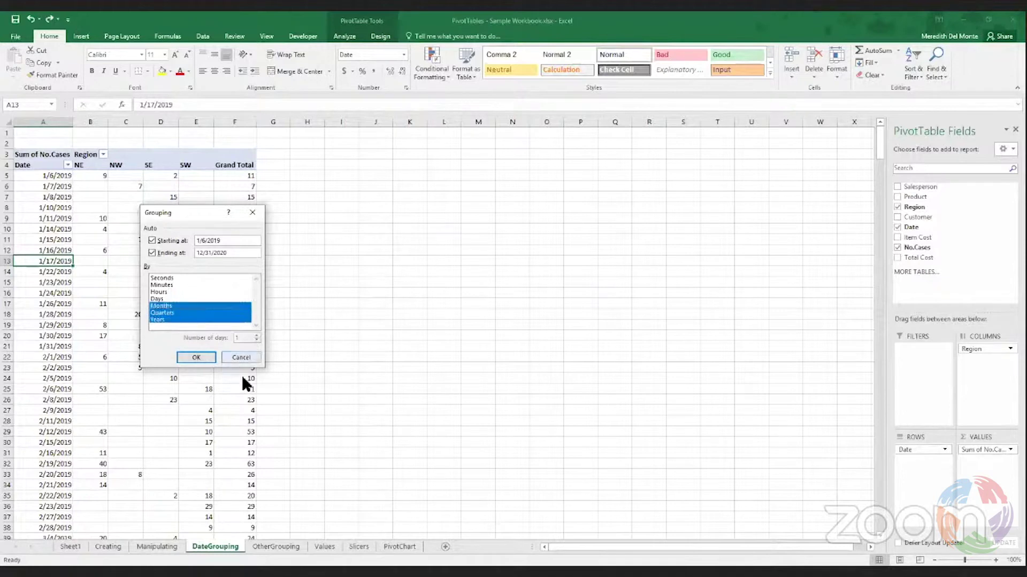
pyautogui.click(194, 358)
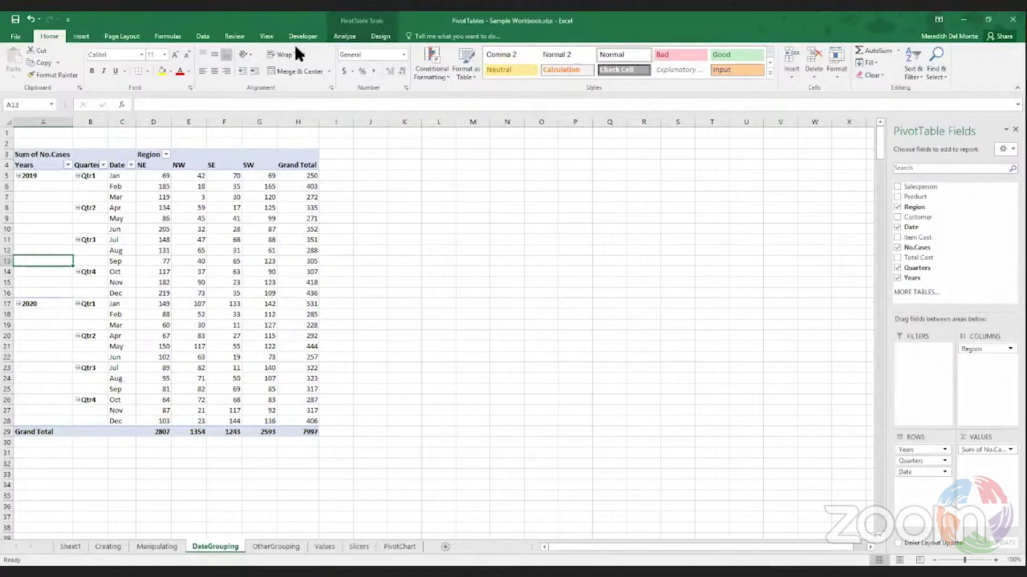
# On the Design tab, try subtotals at the bottom and then at the top of groups
pyautogui.click(374, 36)
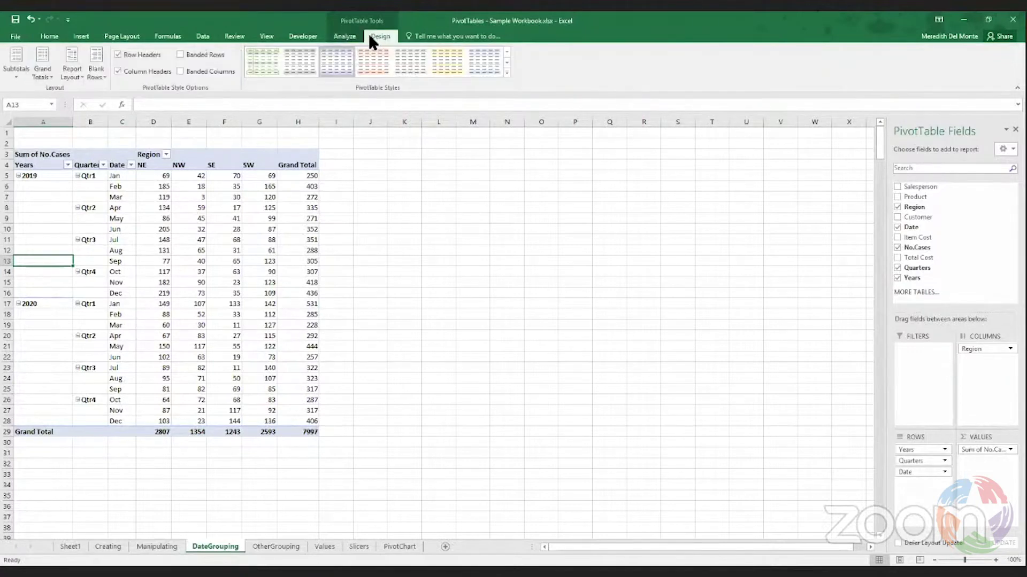
pyautogui.click(11, 69)
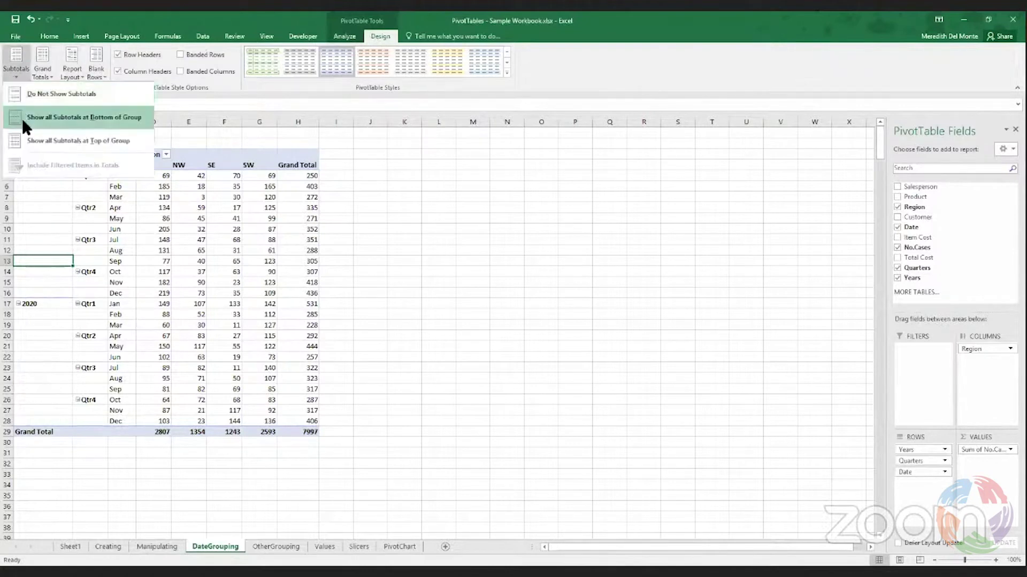
pyautogui.click(21, 118)
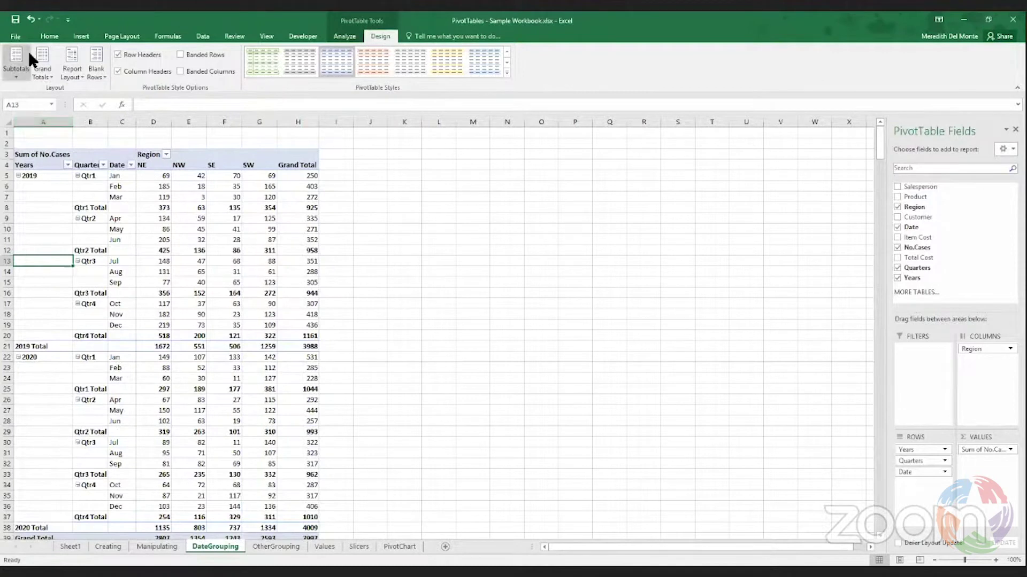
pyautogui.click(19, 53)
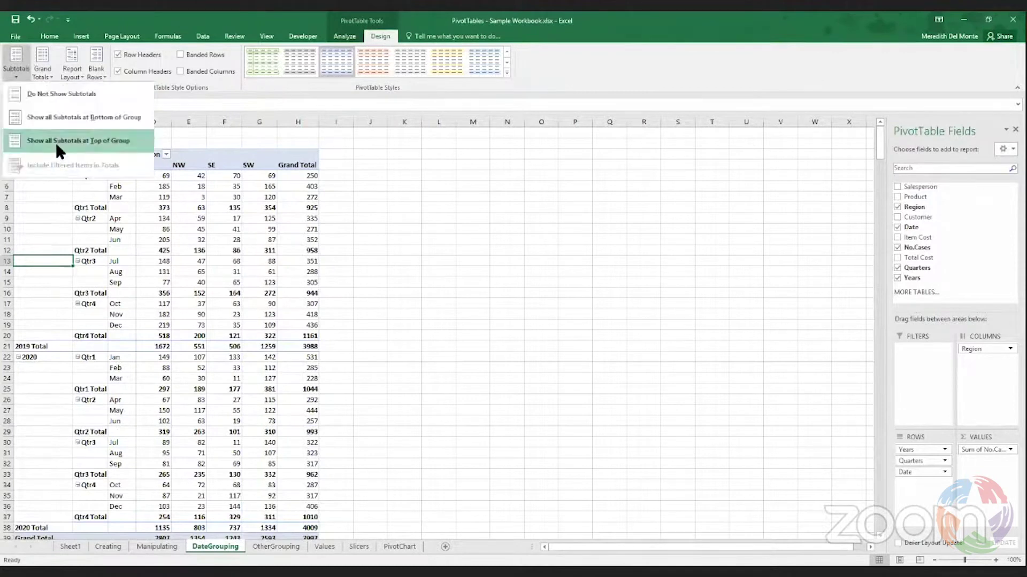
pyautogui.click(56, 143)
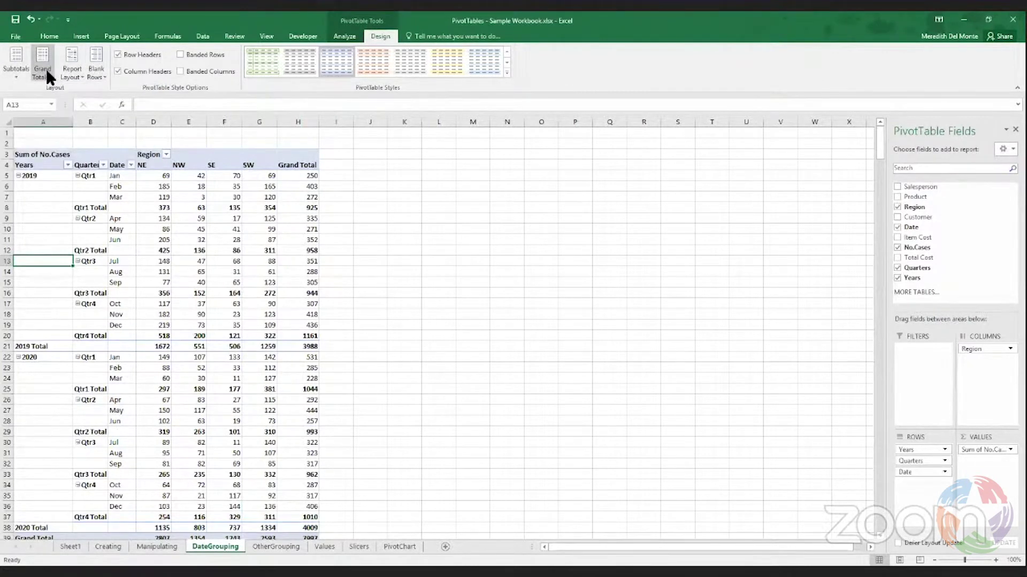
# Try outline report layout, place subtotals at the bottom of groups, then restore the earlier layout
pyautogui.click(82, 69)
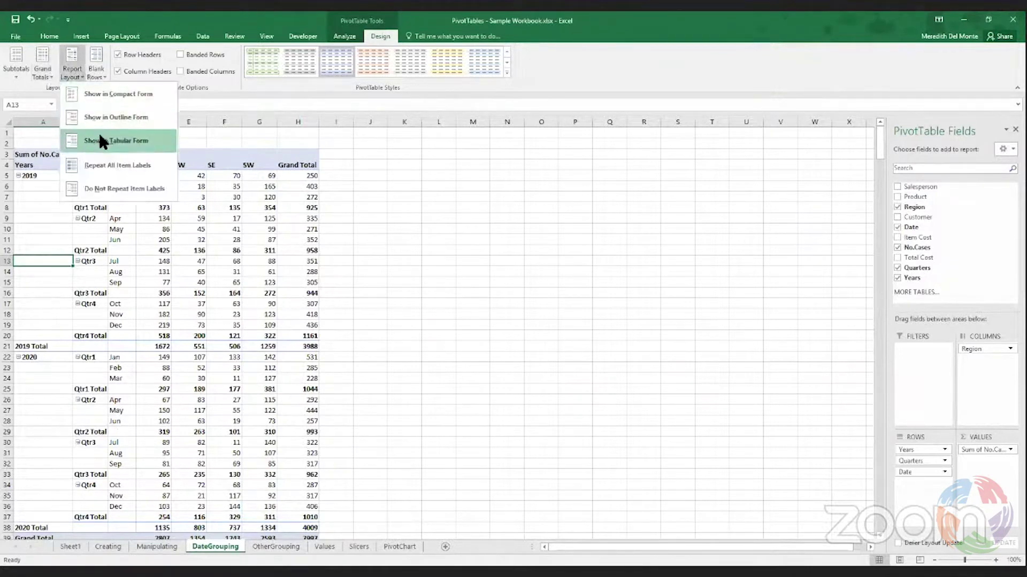
pyautogui.click(97, 119)
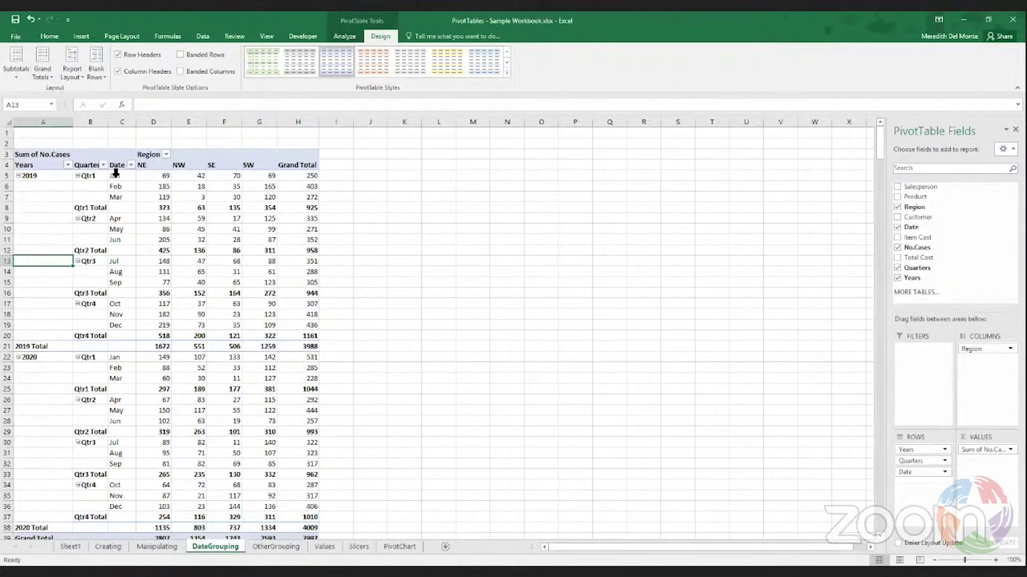
pyautogui.click(78, 74)
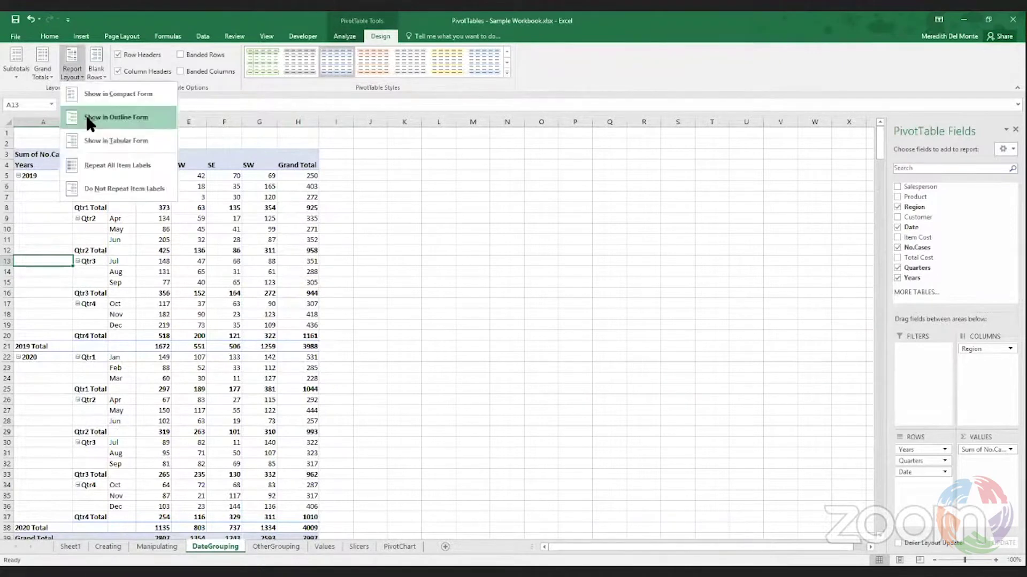
pyautogui.click(89, 122)
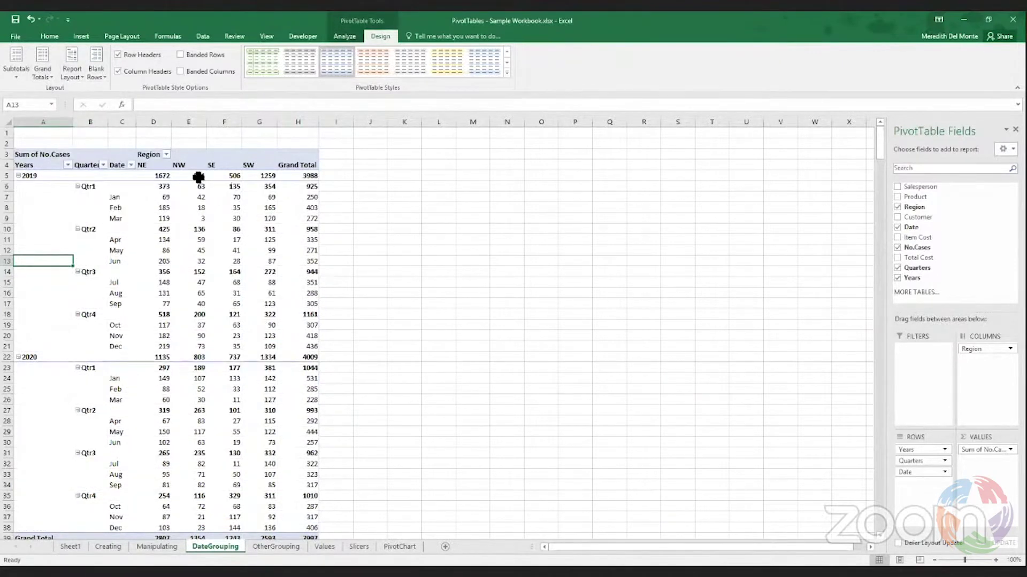
pyautogui.click(15, 67)
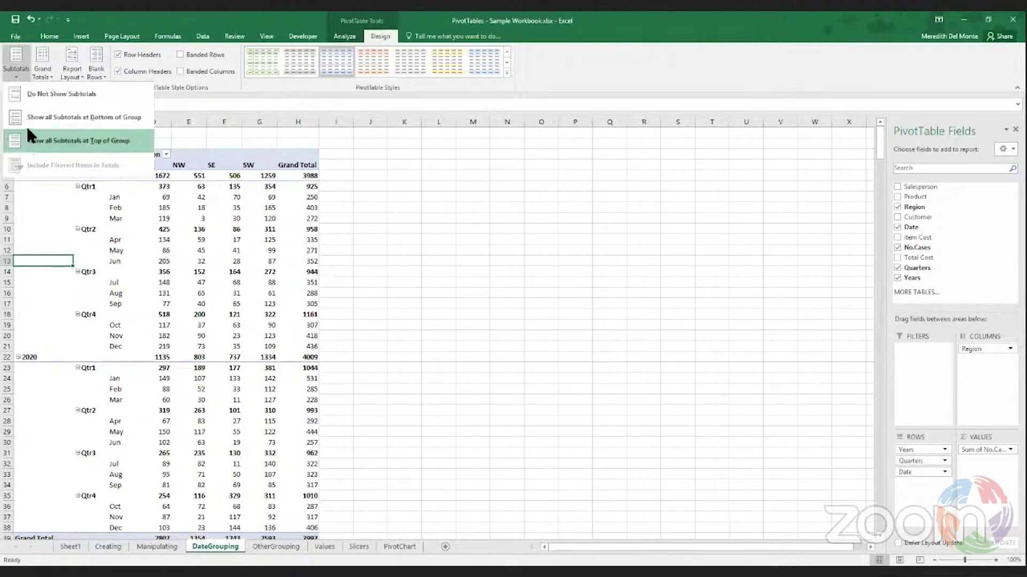
pyautogui.click(26, 117)
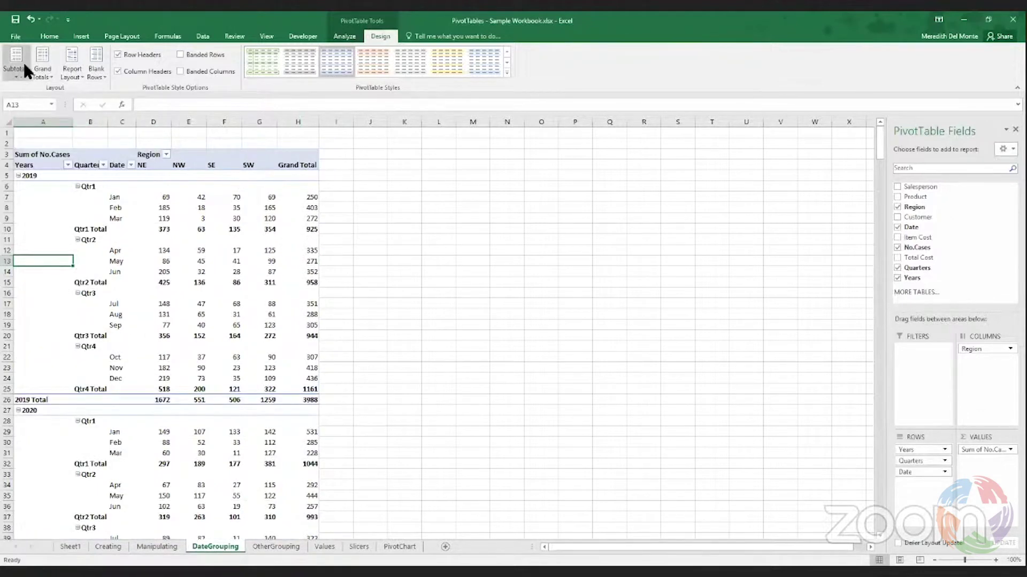
pyautogui.click(75, 73)
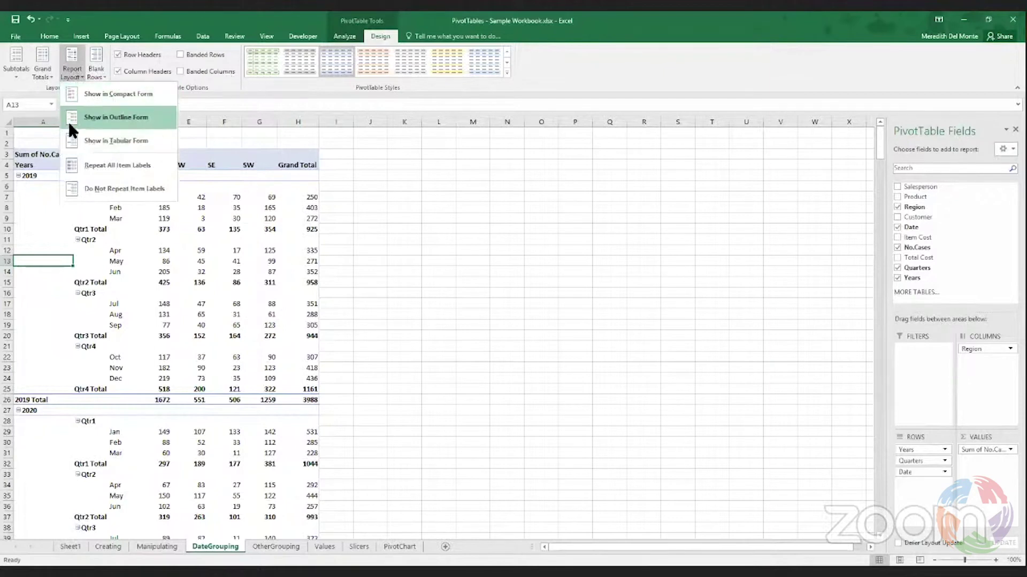
pyautogui.click(76, 140)
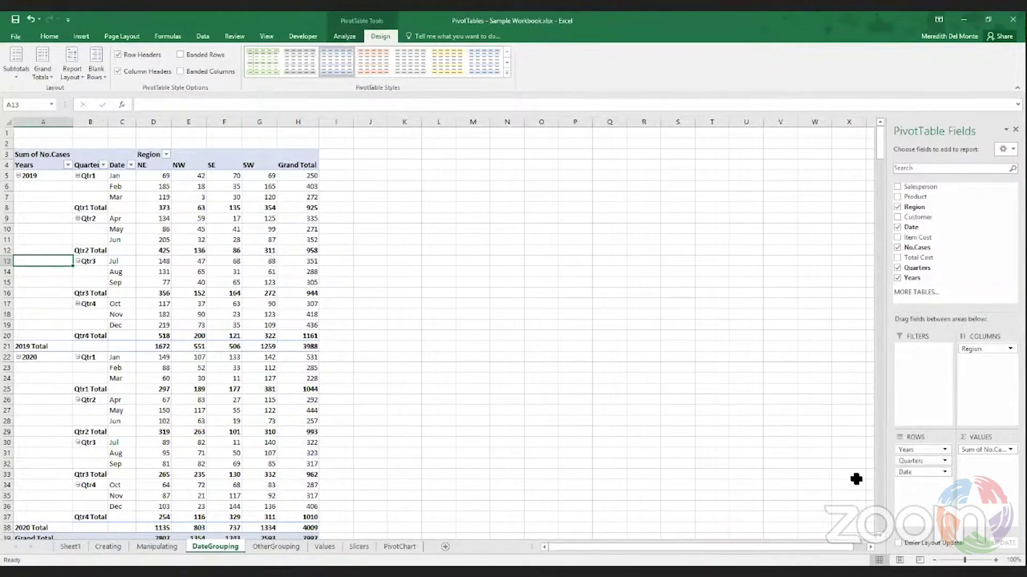
# Remove Quarters from the rows, rearrange Date, and rename the Date field to Months
pyautogui.moveTo(921, 463); pyautogui.dragTo(827, 431)
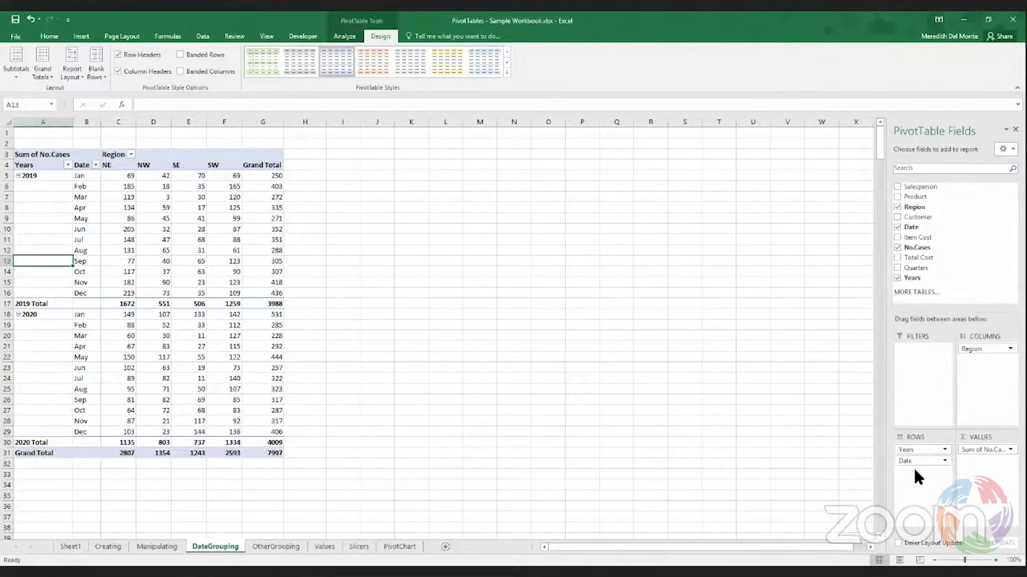
pyautogui.moveTo(917, 461); pyautogui.dragTo(917, 469)
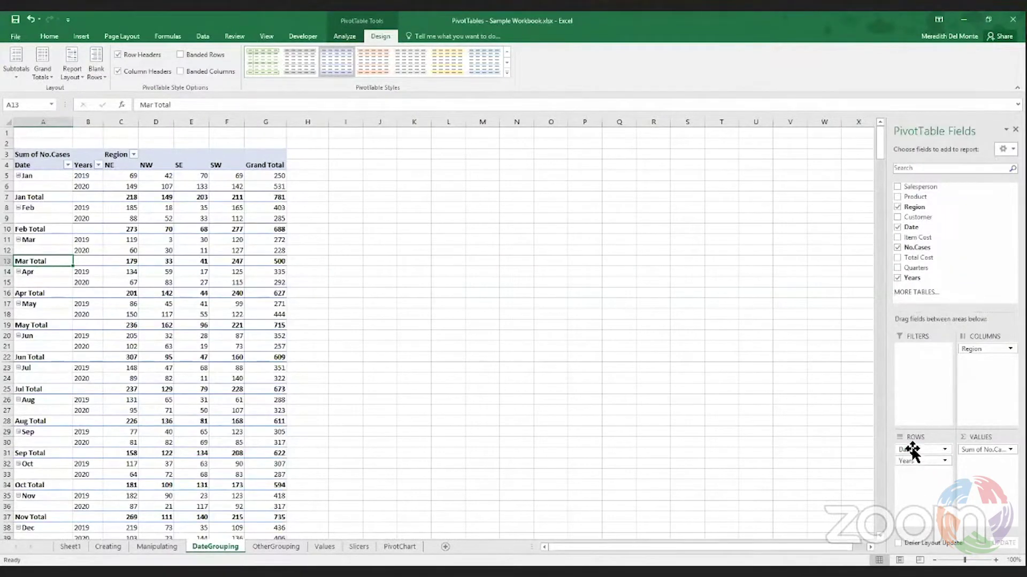
pyautogui.doubleClick(31, 168)
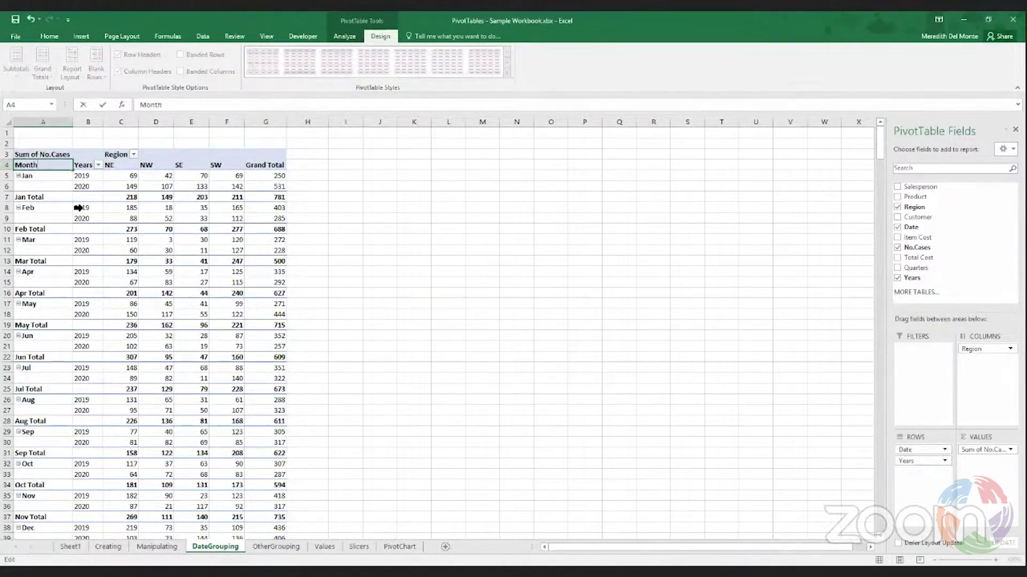
pyautogui.press('Return')
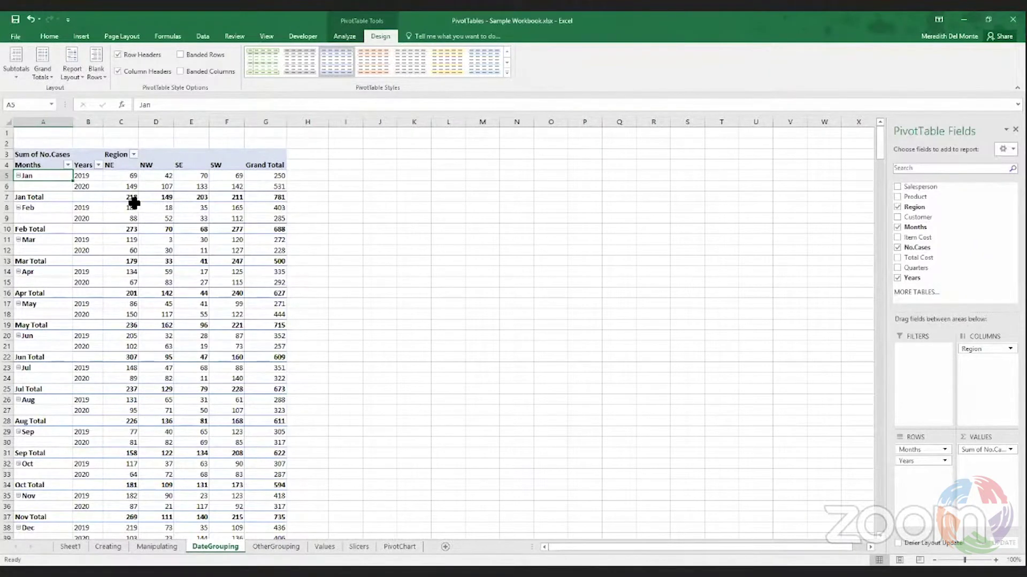
# Turn off all subtotals and drag Years out of rows, leaving months Jan–Dec by region
pyautogui.click(20, 78)
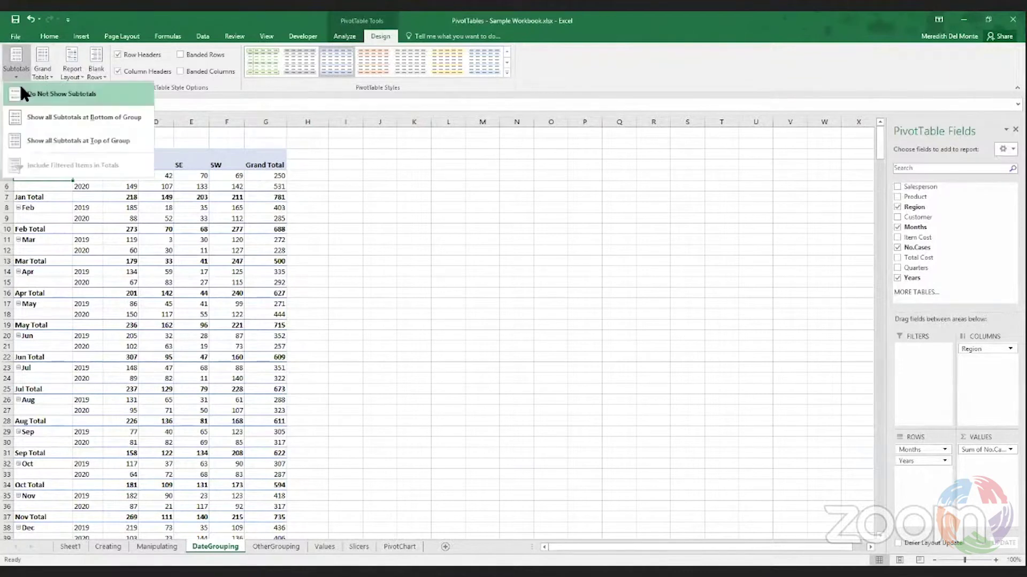
pyautogui.click(21, 86)
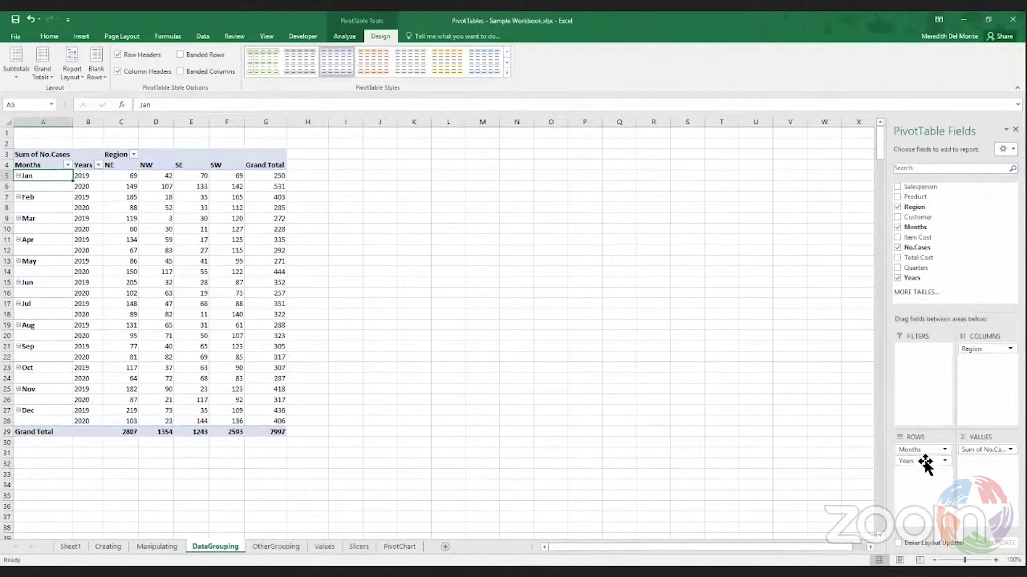
pyautogui.moveTo(925, 465); pyautogui.dragTo(839, 418)
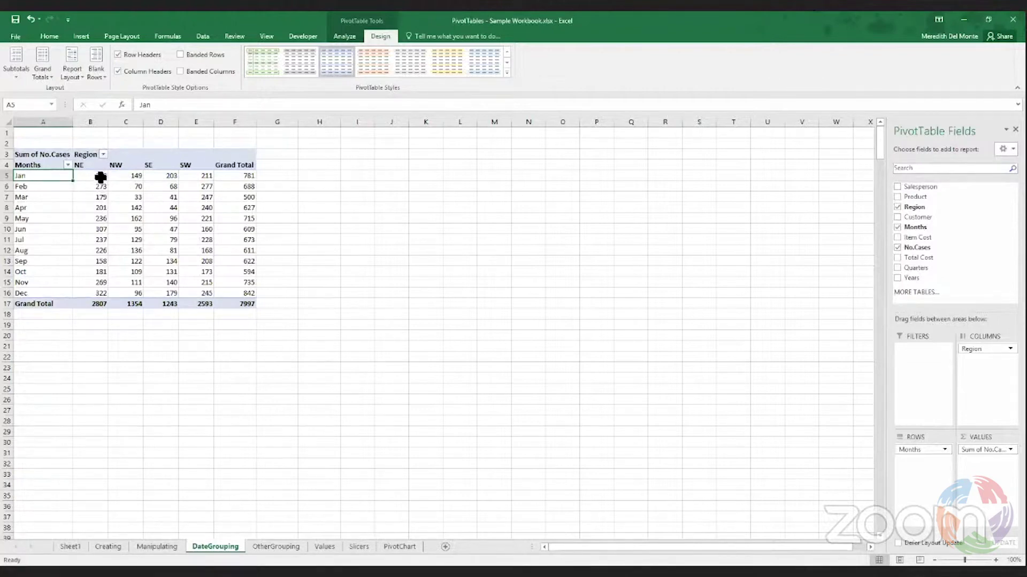
pyautogui.moveTo(101, 177)
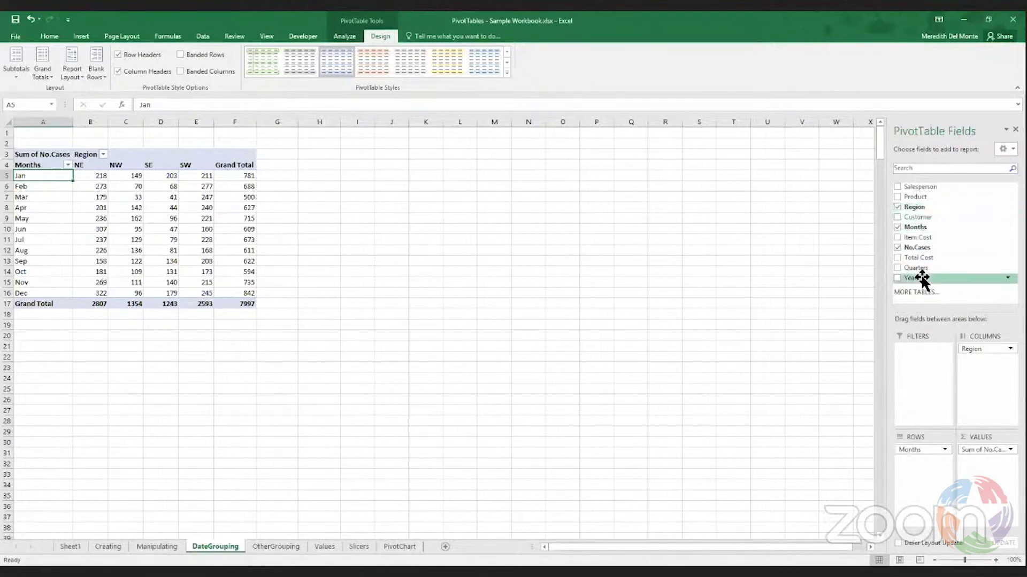
# Add Years and Quarters to rows, collapse 2019's Qtr1–Qtr4, and move Months to Filters
pyautogui.moveTo(912, 277); pyautogui.dragTo(940, 454)
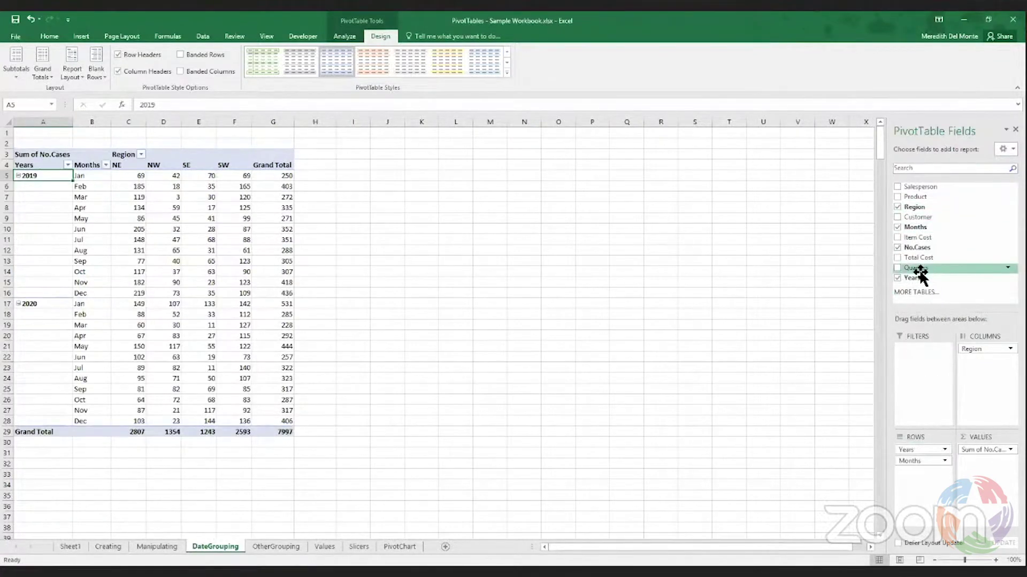
pyautogui.moveTo(913, 278); pyautogui.dragTo(942, 461)
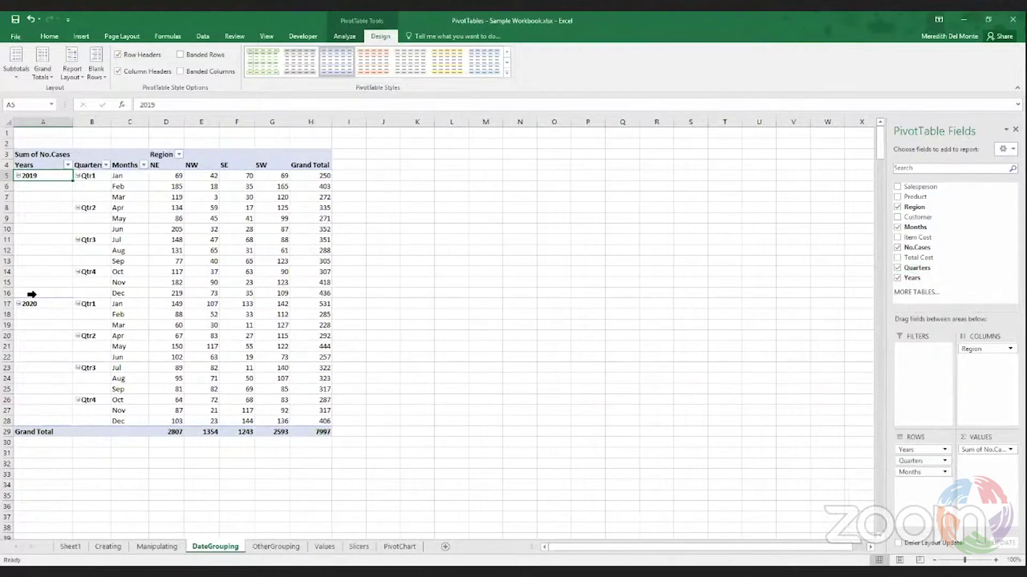
pyautogui.doubleClick(100, 177)
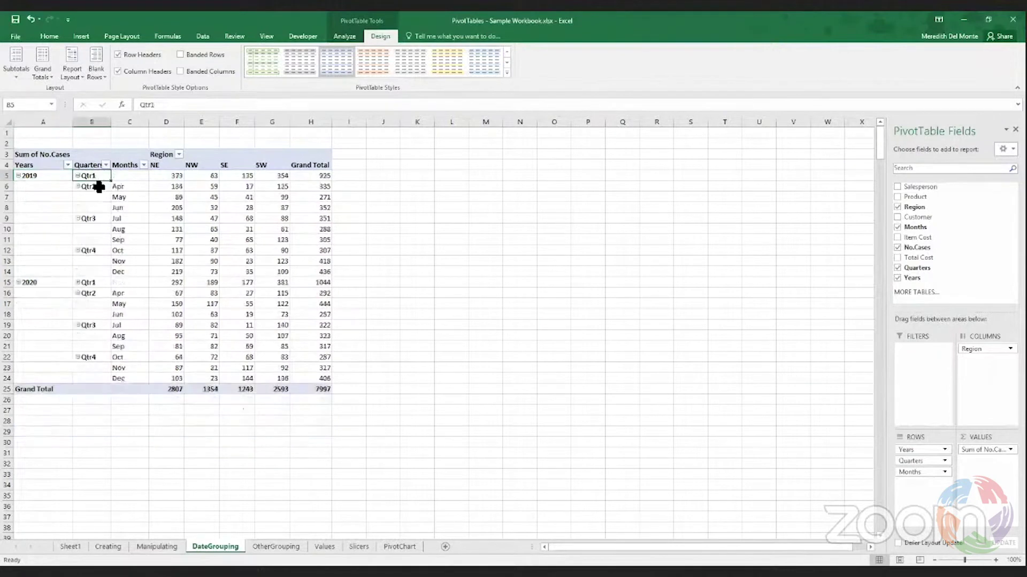
pyautogui.doubleClick(99, 187)
pyautogui.doubleClick(95, 198)
pyautogui.click(97, 208)
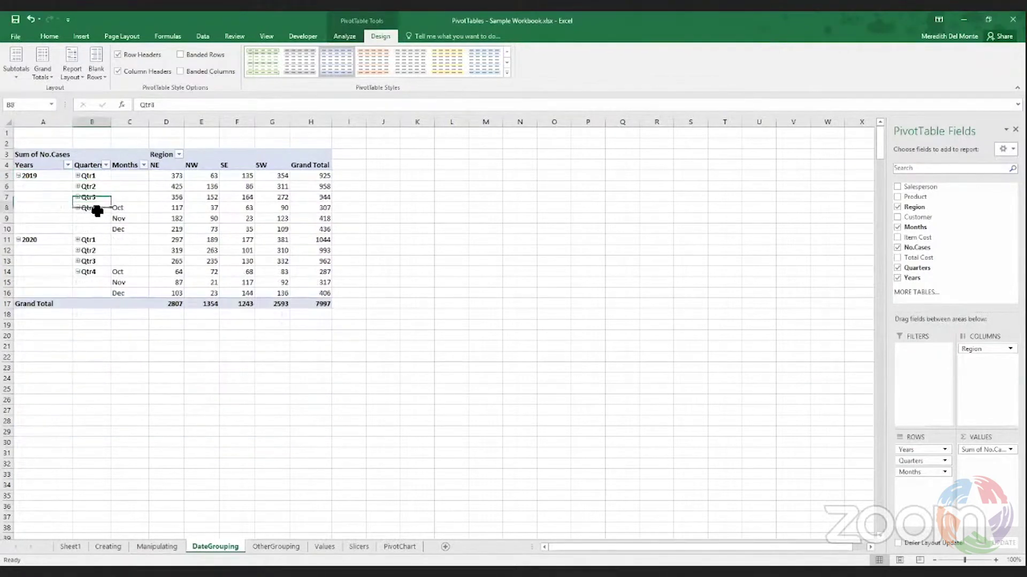
pyautogui.doubleClick(96, 210)
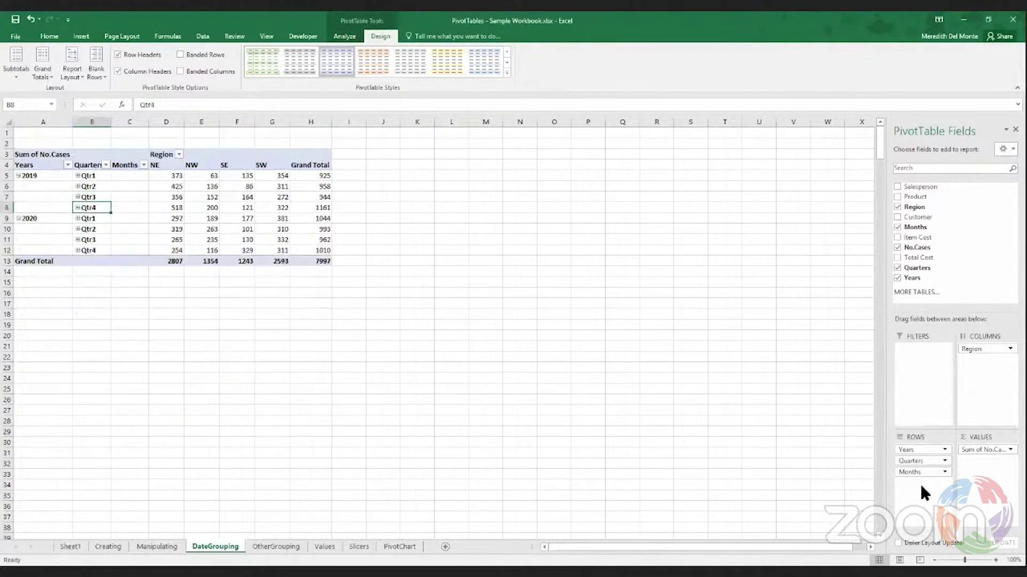
pyautogui.moveTo(918, 472); pyautogui.dragTo(905, 386)
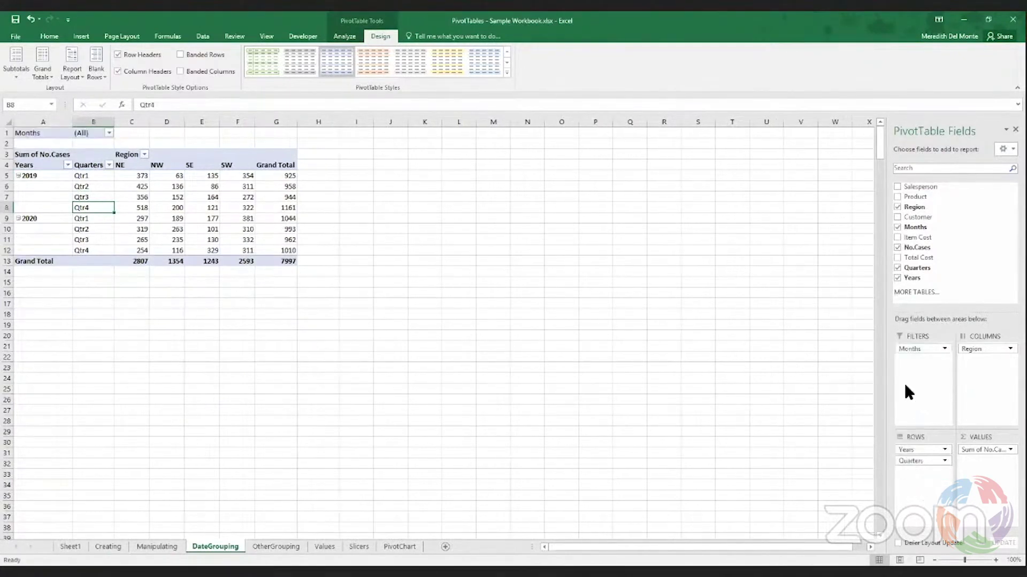
# Check the Months filter list unchanged, collapse and re-expand 2019, then go to OtherGrouping
pyautogui.click(111, 136)
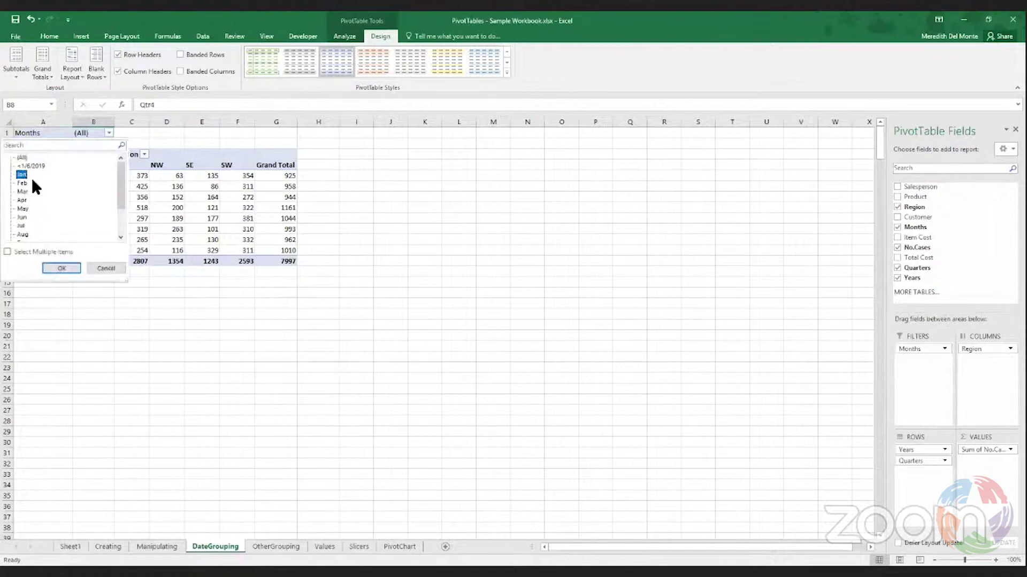
pyautogui.click(108, 130)
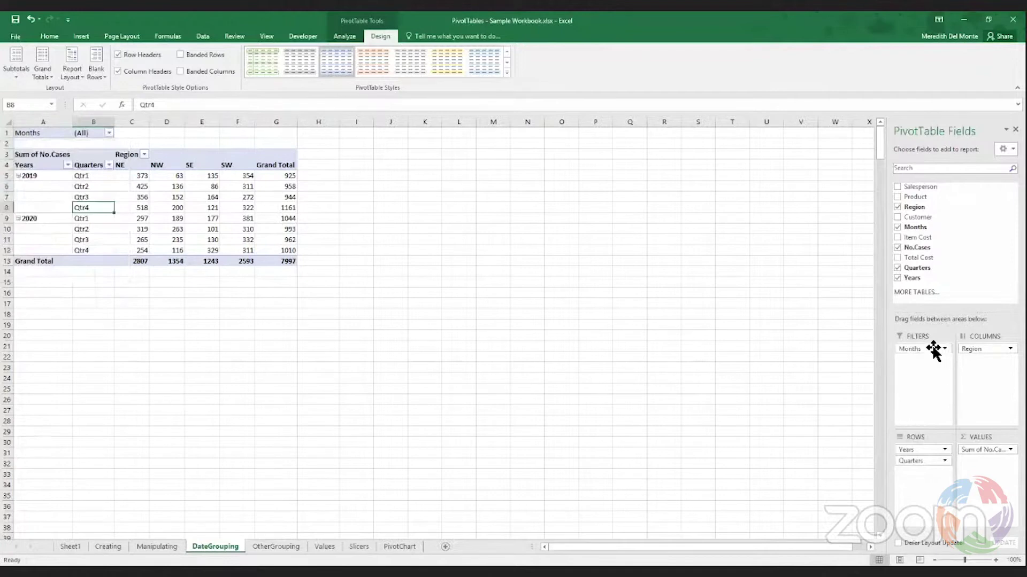
pyautogui.moveTo(932, 348)
pyautogui.mouseDown()
pyautogui.moveTo(938, 361)
pyautogui.moveTo(931, 350)
pyautogui.mouseUp()
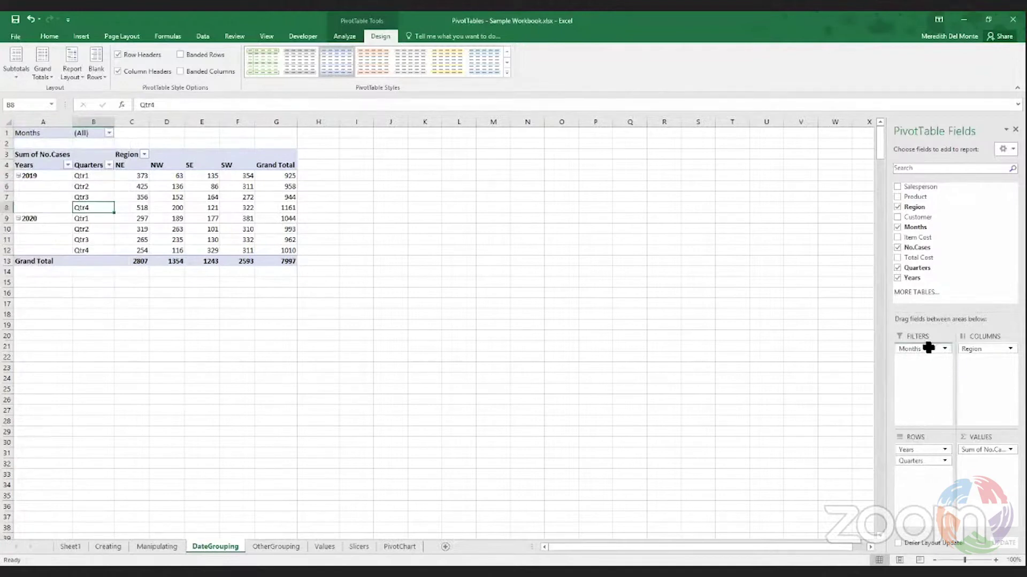
pyautogui.click(108, 132)
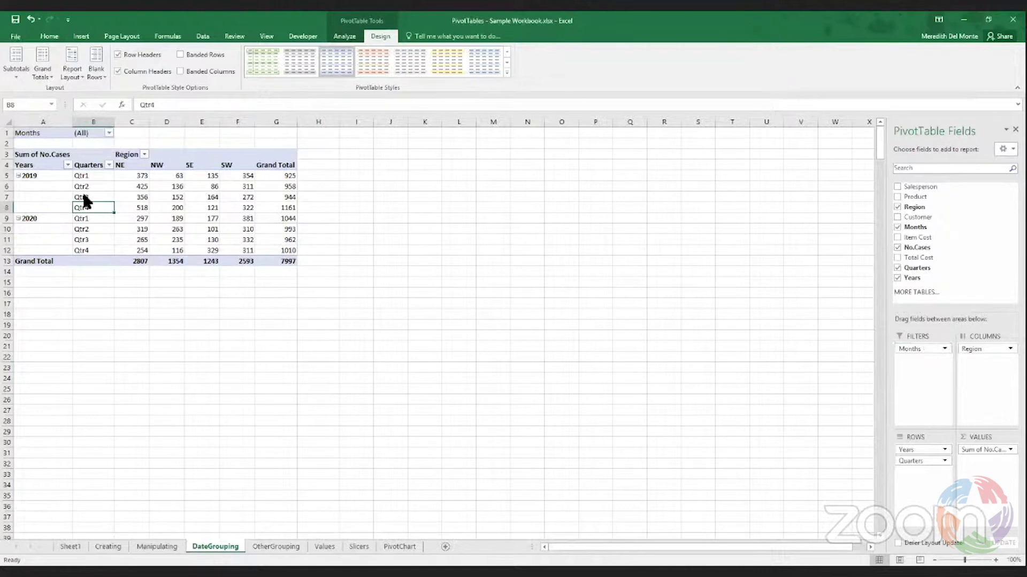
pyautogui.click(143, 197)
pyautogui.click(18, 175)
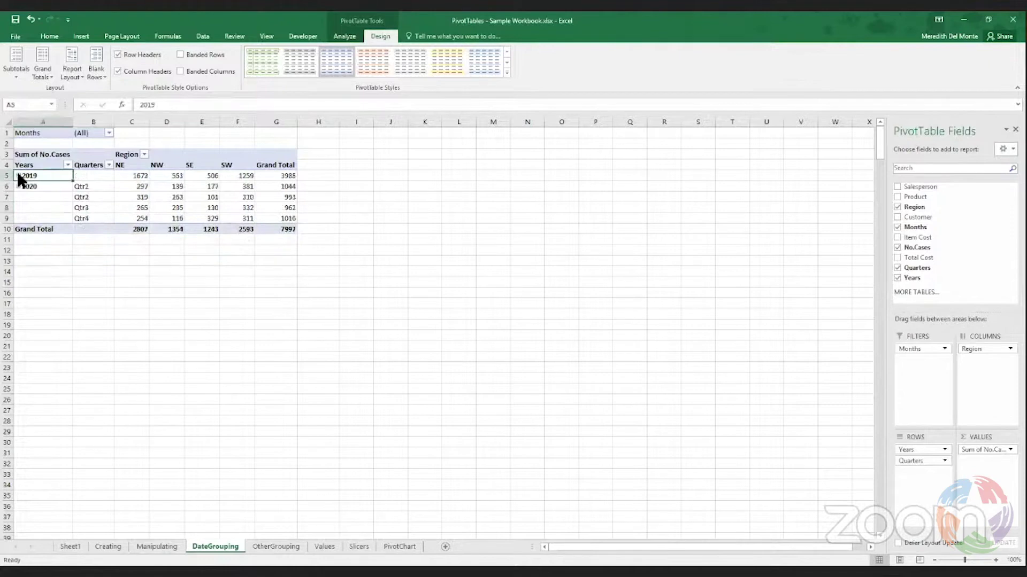
pyautogui.click(18, 175)
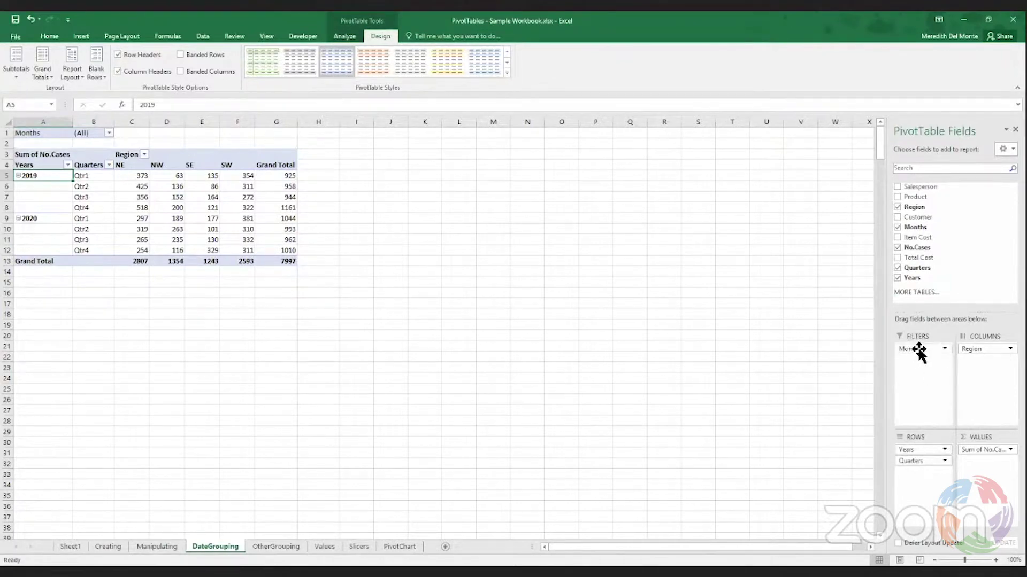
pyautogui.click(275, 547)
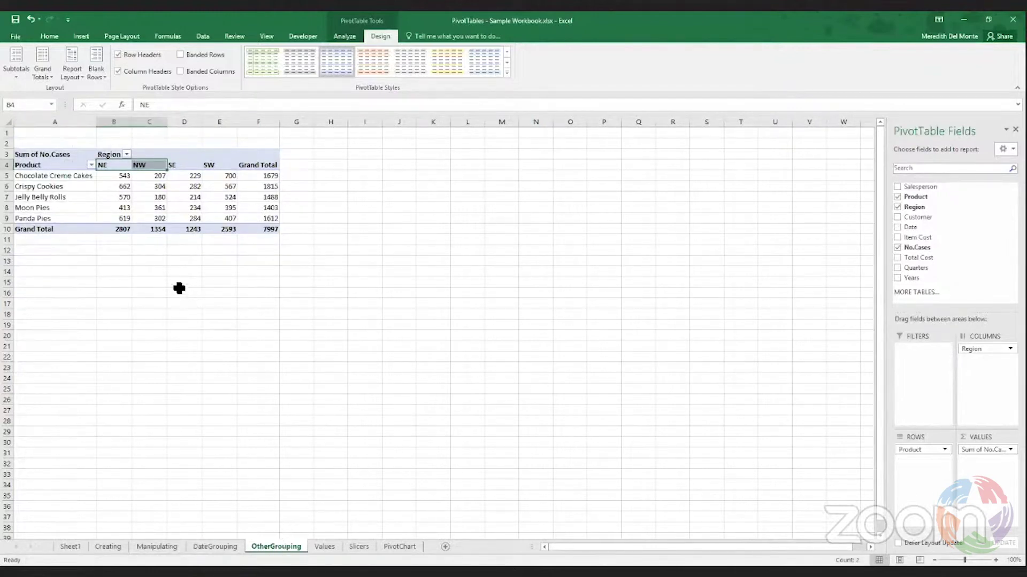
# Move the SE region column between NE and NW so columns read NE, SE, NW, SW
pyautogui.click(153, 254)
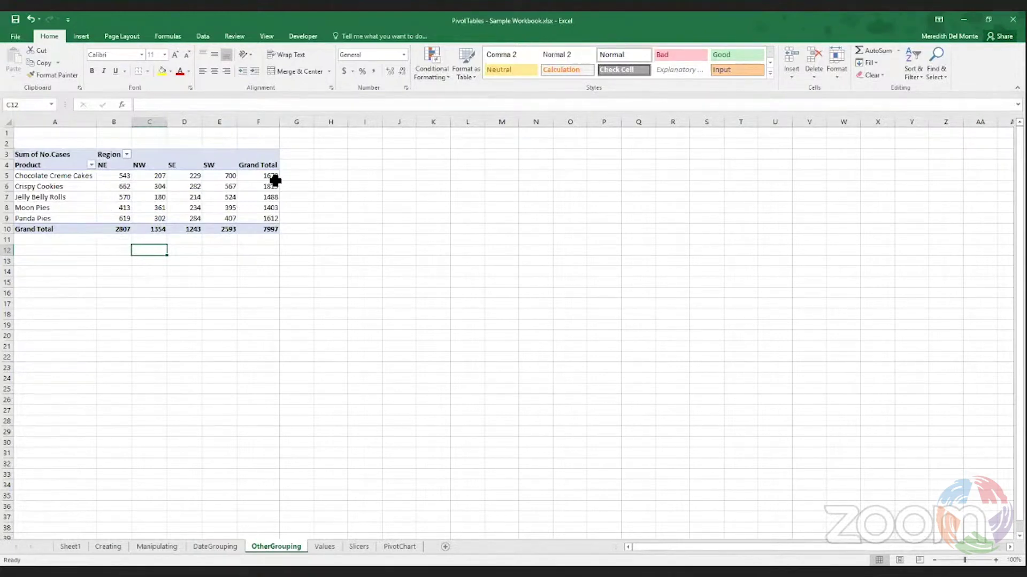
pyautogui.click(122, 181)
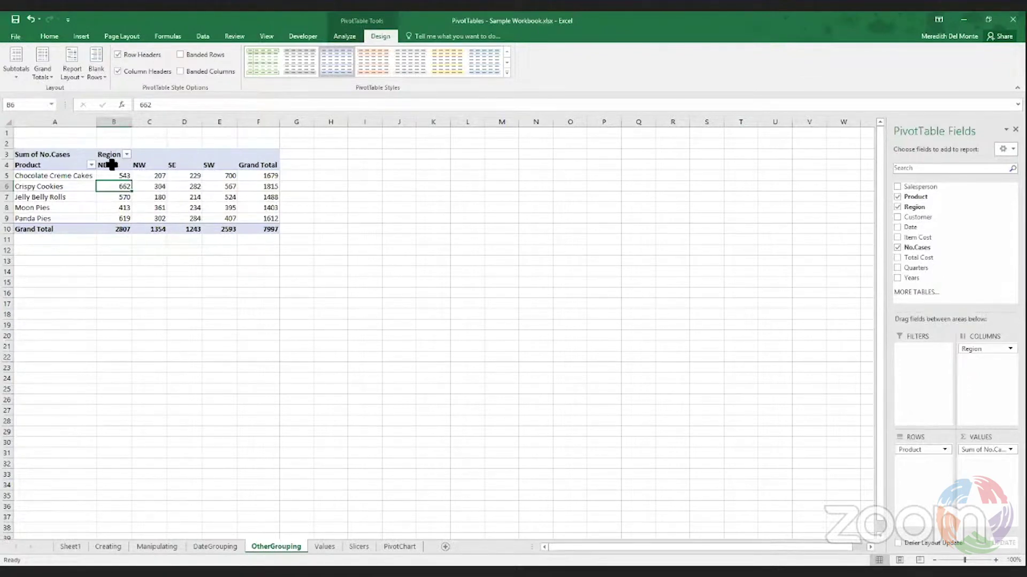
pyautogui.click(187, 168)
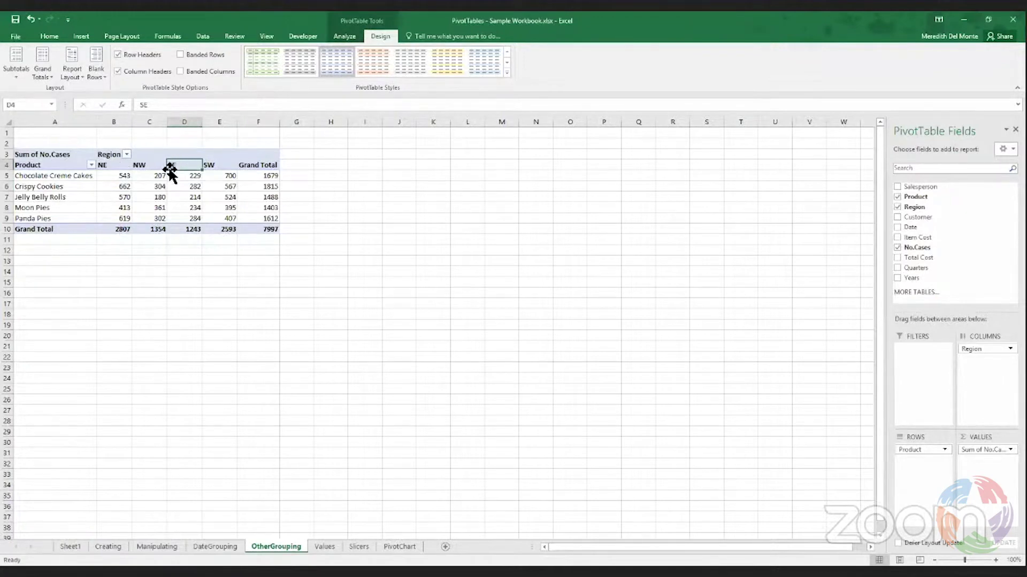
pyautogui.moveTo(168, 169); pyautogui.dragTo(137, 168)
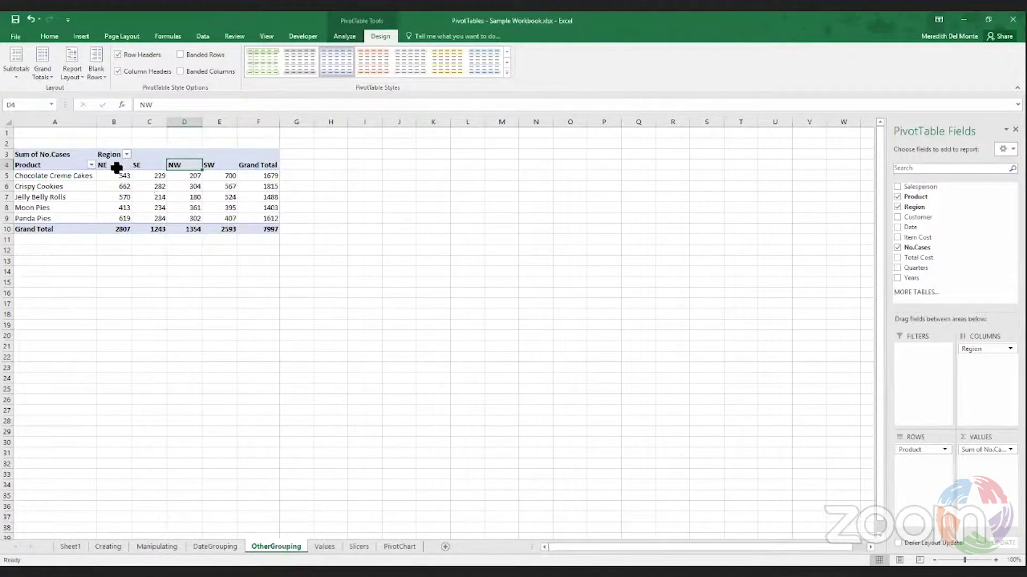
pyautogui.moveTo(116, 166); pyautogui.dragTo(133, 166)
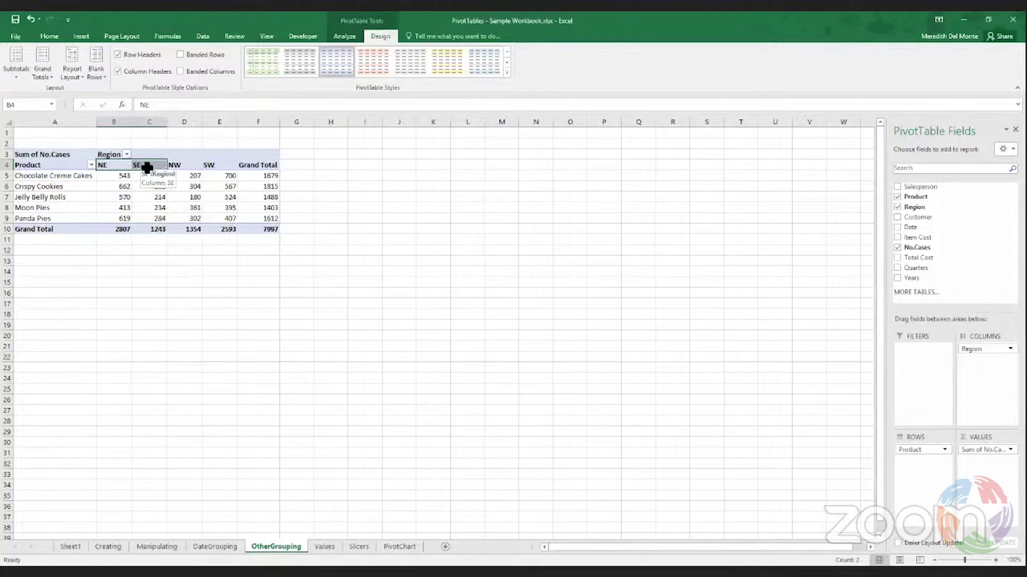
# Group the NE and SE regions, name the group East, and collapse it to one column
pyautogui.rightClick(146, 167)
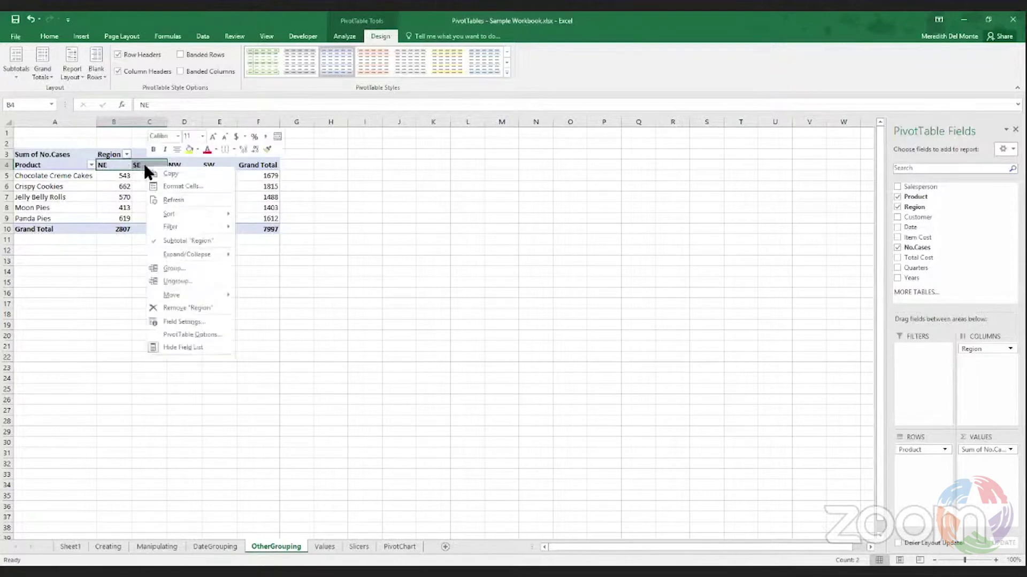
pyautogui.click(171, 267)
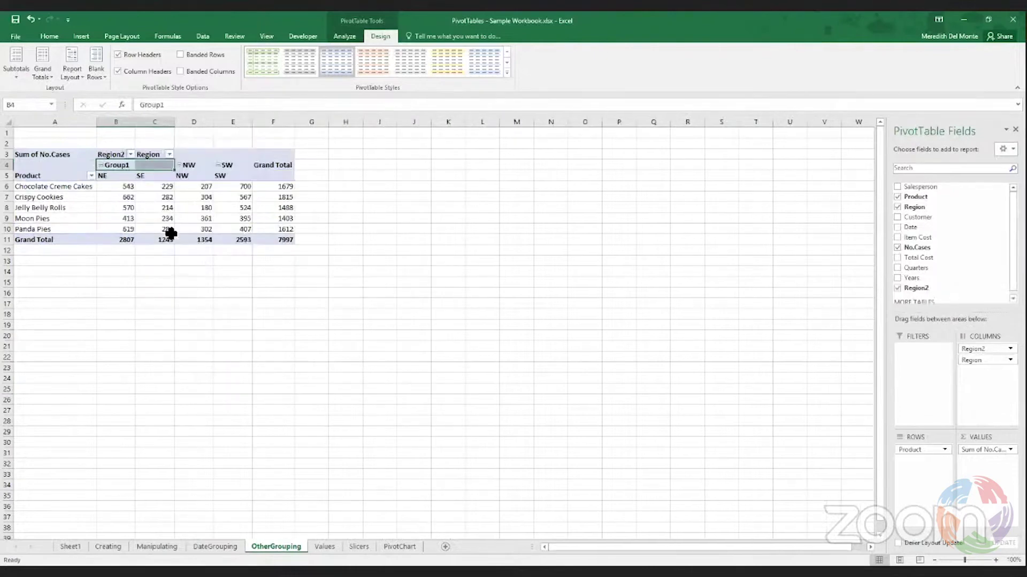
pyautogui.click(121, 166)
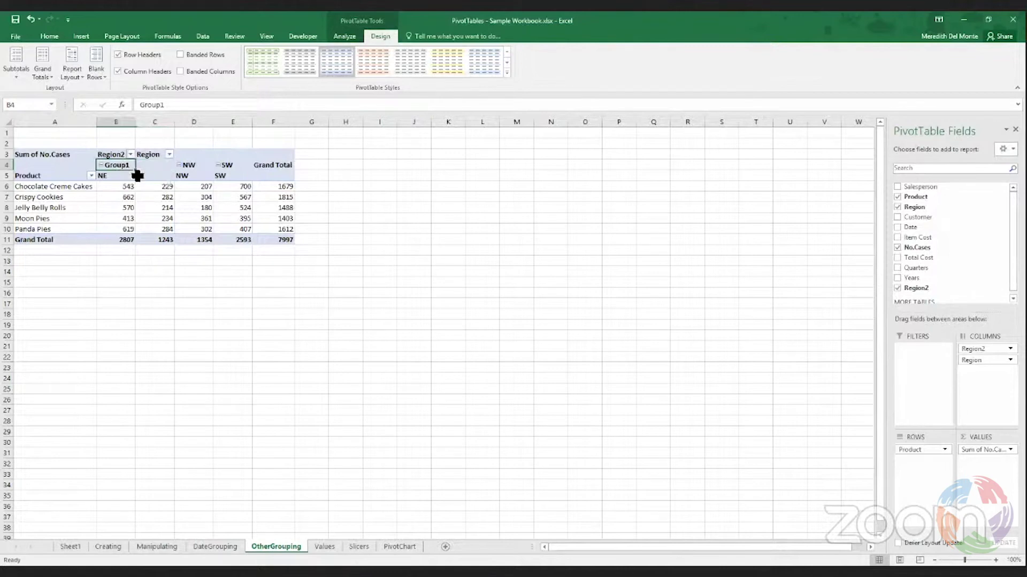
pyautogui.write('East')
pyautogui.press('Return')
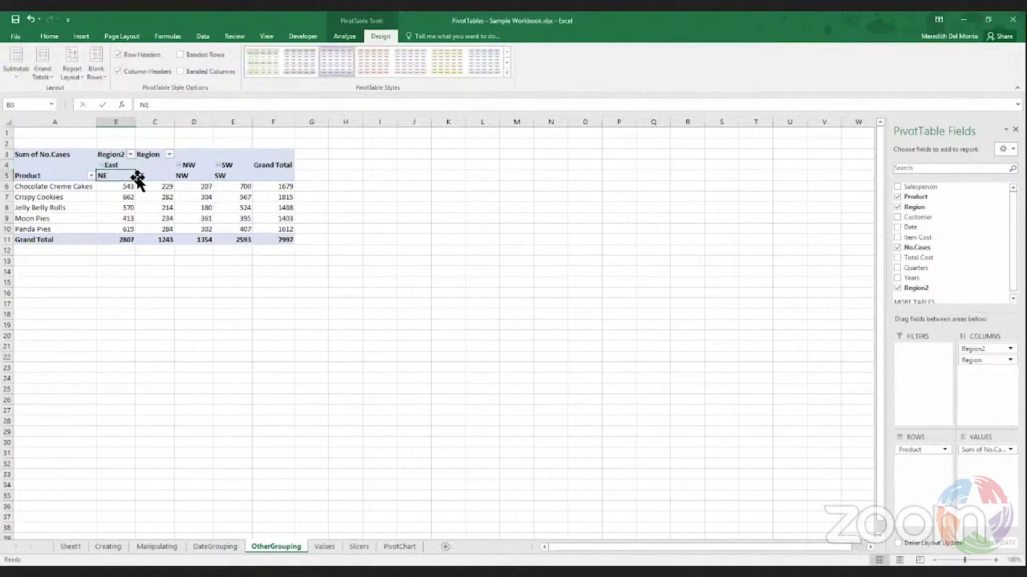
pyautogui.click(105, 167)
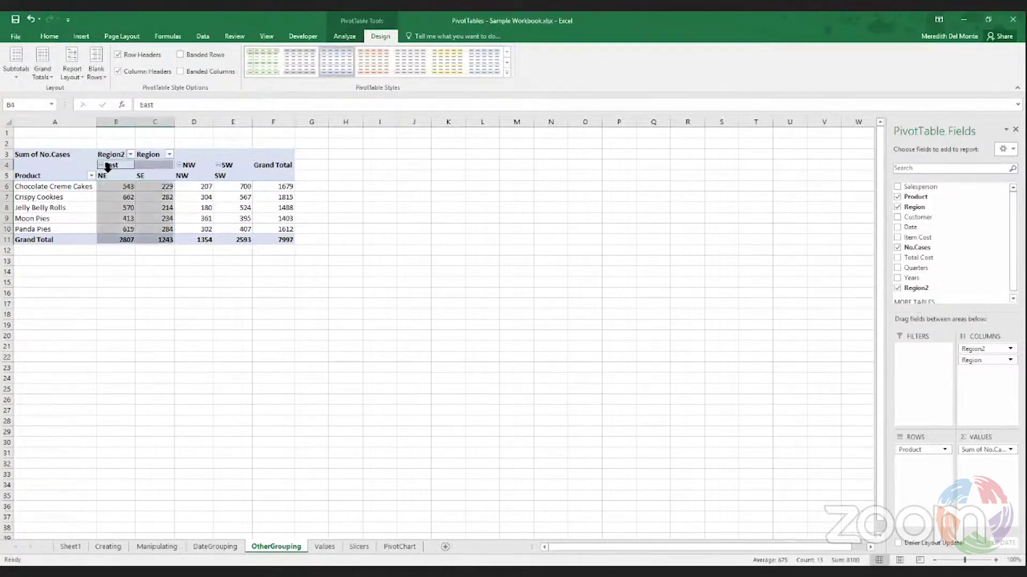
pyautogui.click(102, 165)
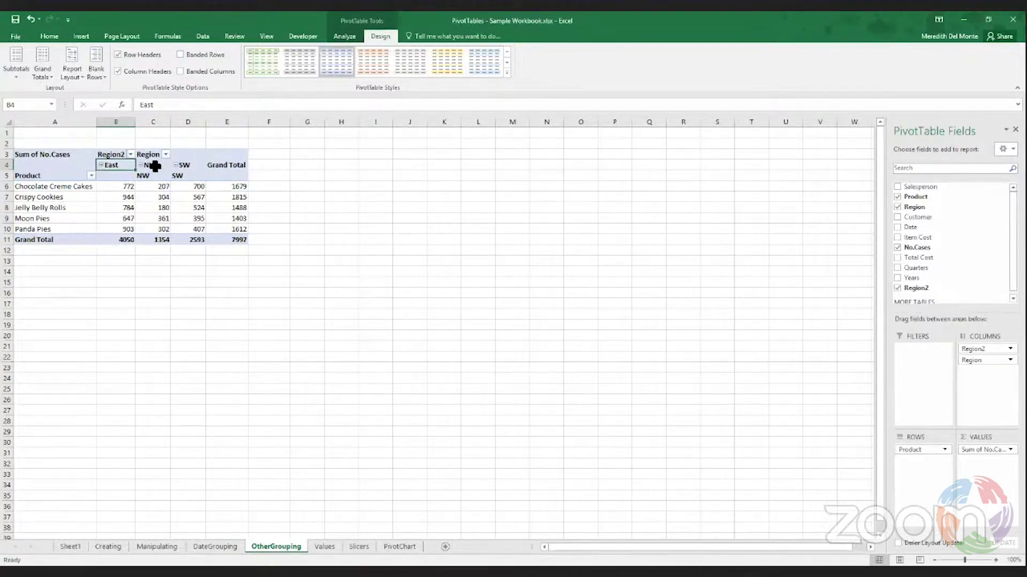
# Group the NW and SW regions, name the group West, and collapse it to one column
pyautogui.moveTo(152, 176); pyautogui.dragTo(188, 174)
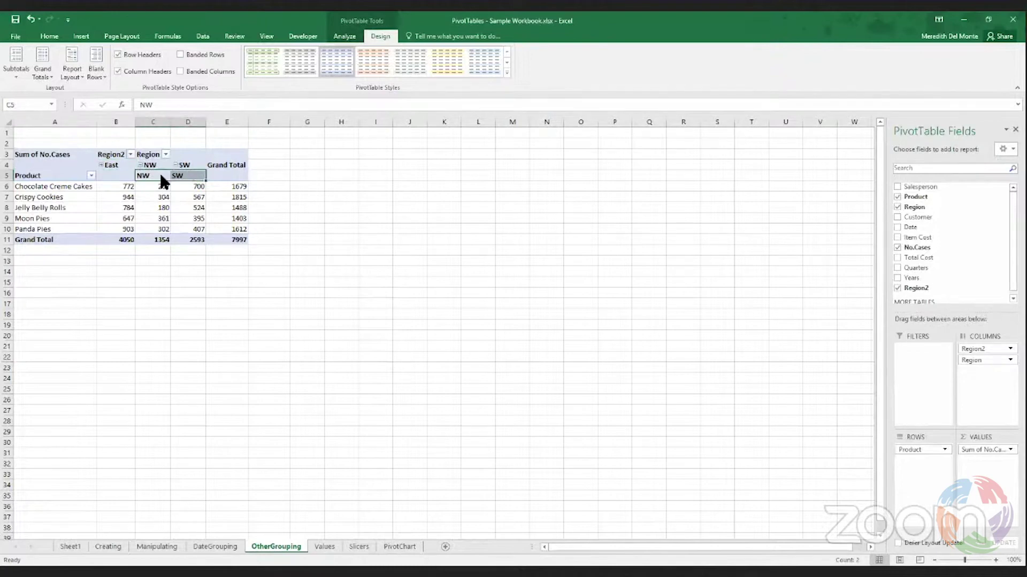
pyautogui.rightClick(163, 182)
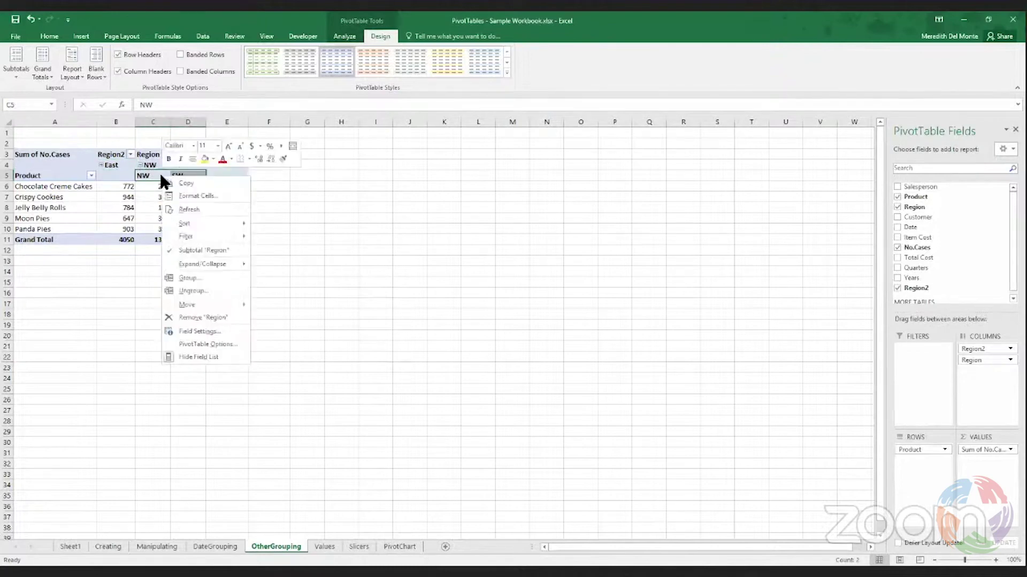
pyautogui.click(182, 278)
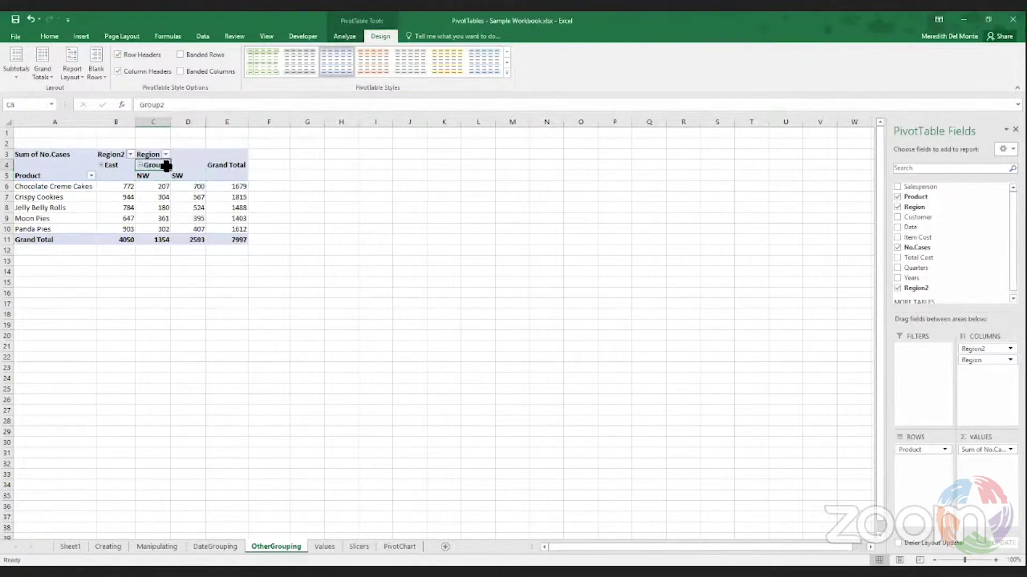
pyautogui.write('West')
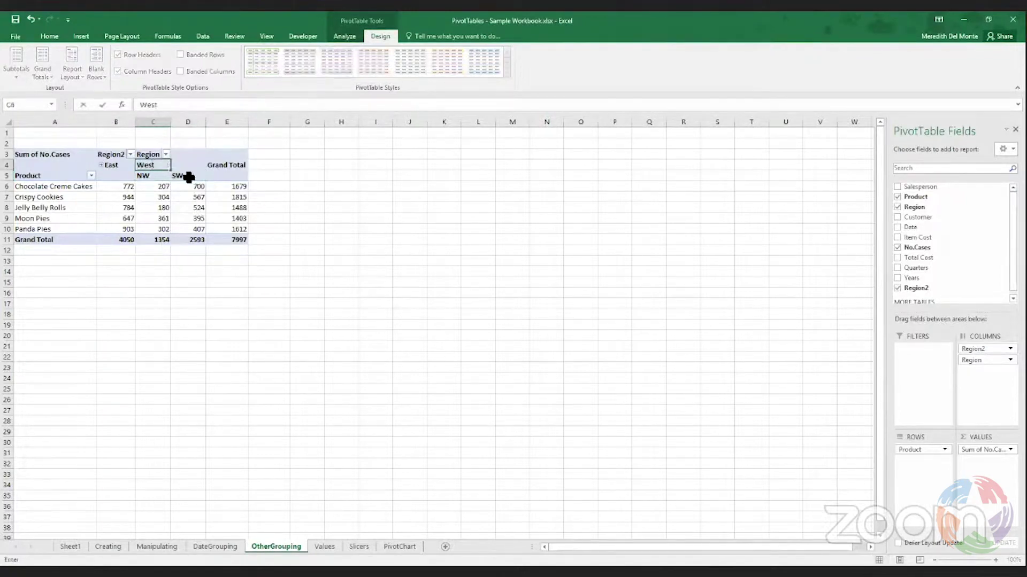
pyautogui.press('Return')
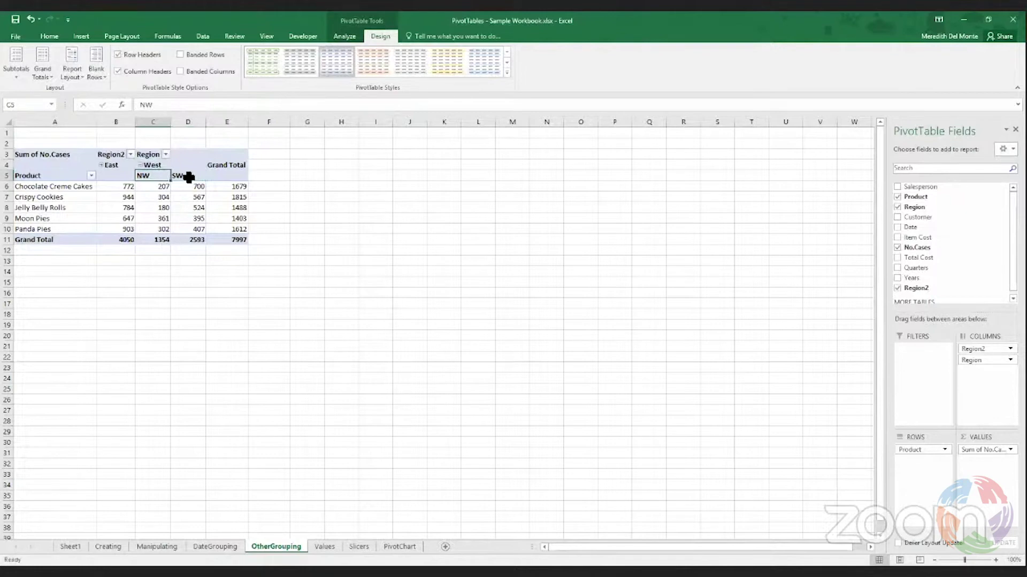
pyautogui.click(139, 165)
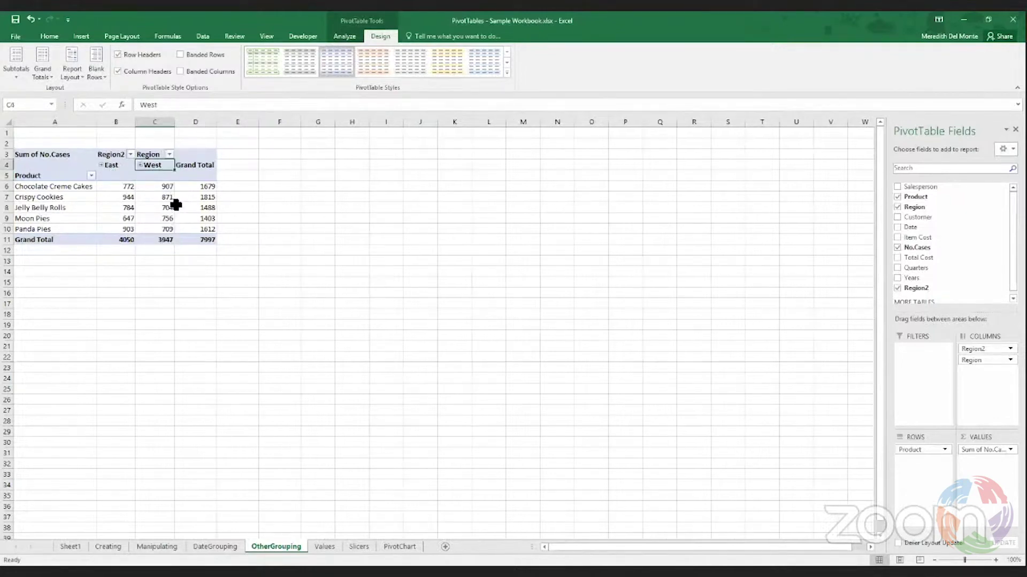
# Rename the Region2 field to 'E-W Sales', then ungroup East/West back into NE, NW, SE, SW
pyautogui.click(111, 156)
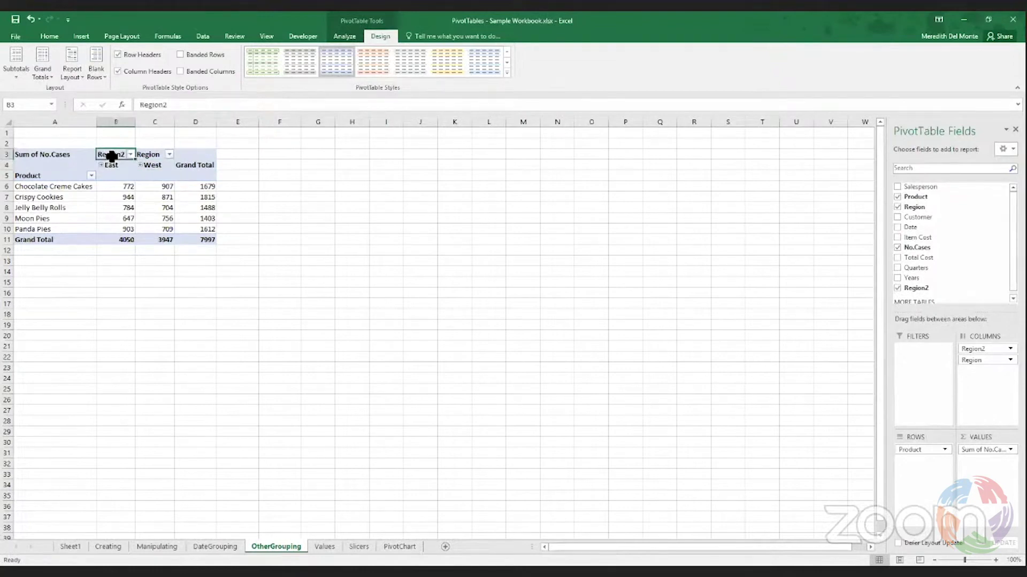
pyautogui.write('e-w')
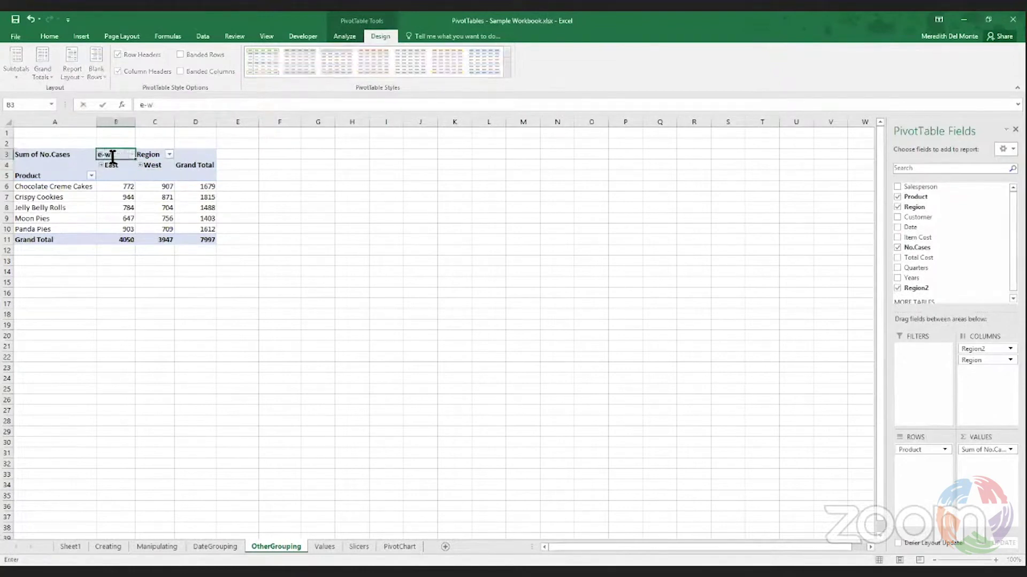
pyautogui.write('E-W Sales')
pyautogui.press('Return')
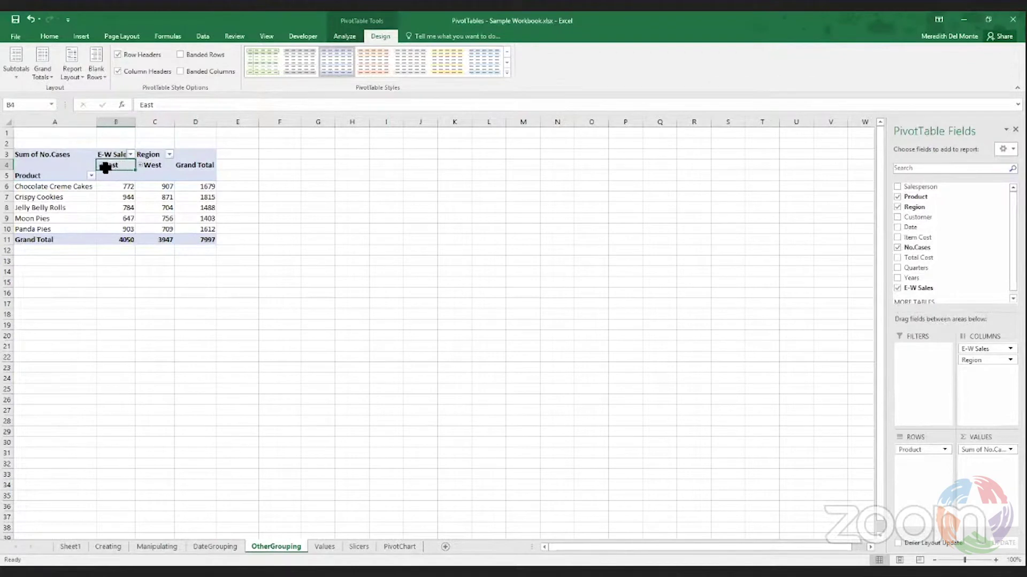
pyautogui.hotkey('alt', 'shift', 'Left')
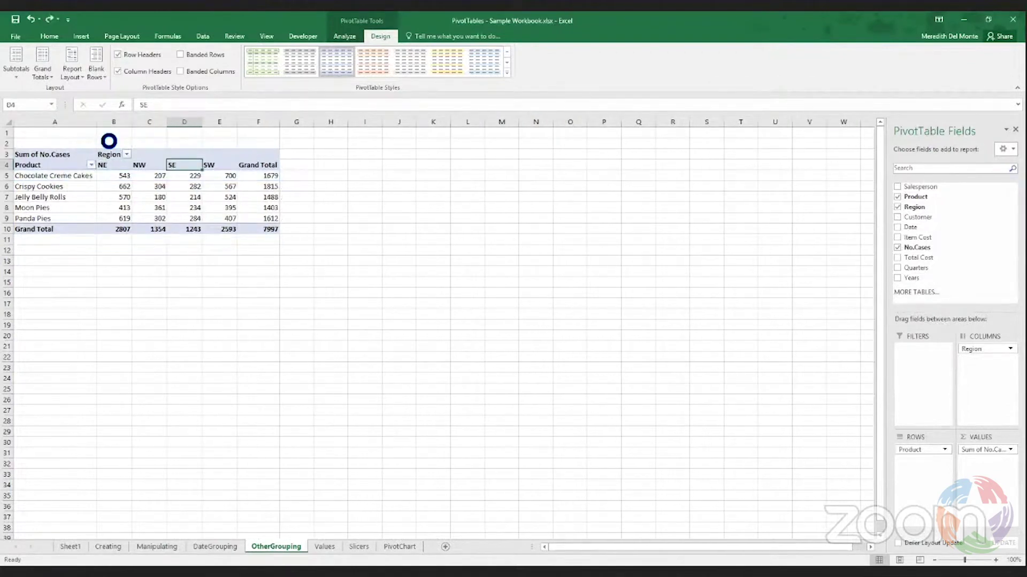
# On the OtherGrouping sheet, select cells A8:A9 holding Moon Pies and Panda Pies
pyautogui.hotkey('ctrl', 'pageup')
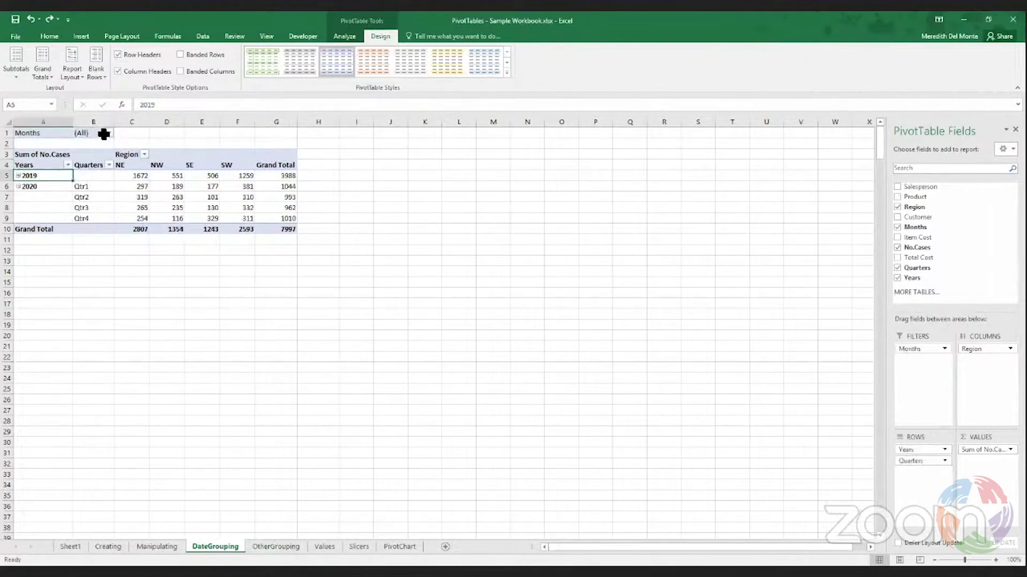
pyautogui.click(278, 547)
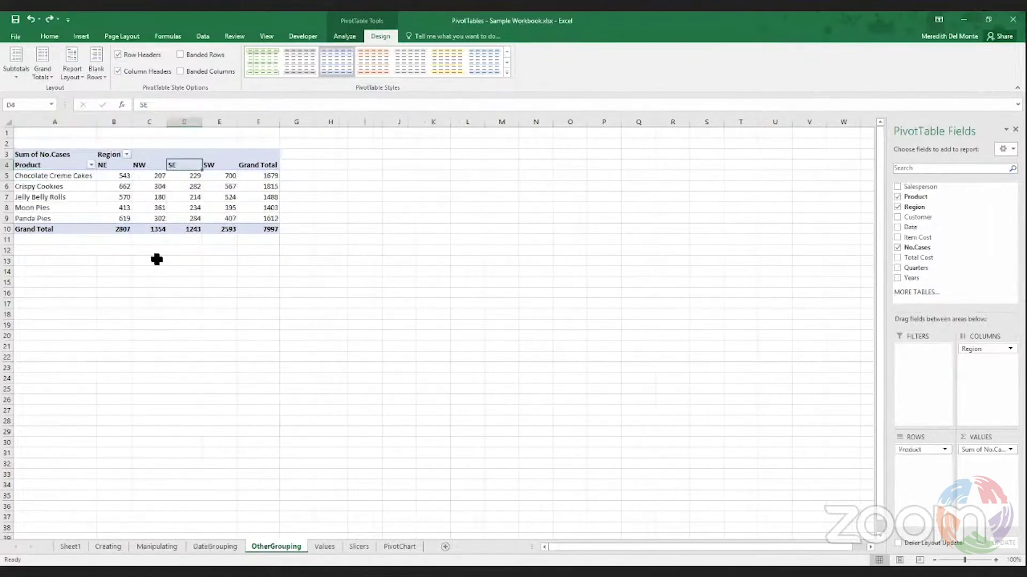
pyautogui.click(28, 212)
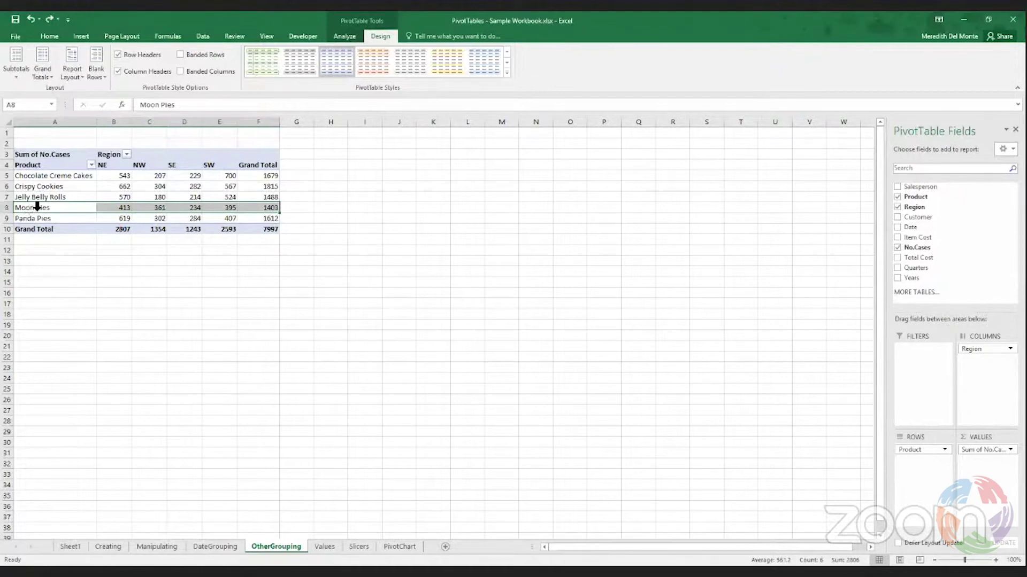
pyautogui.click(31, 209)
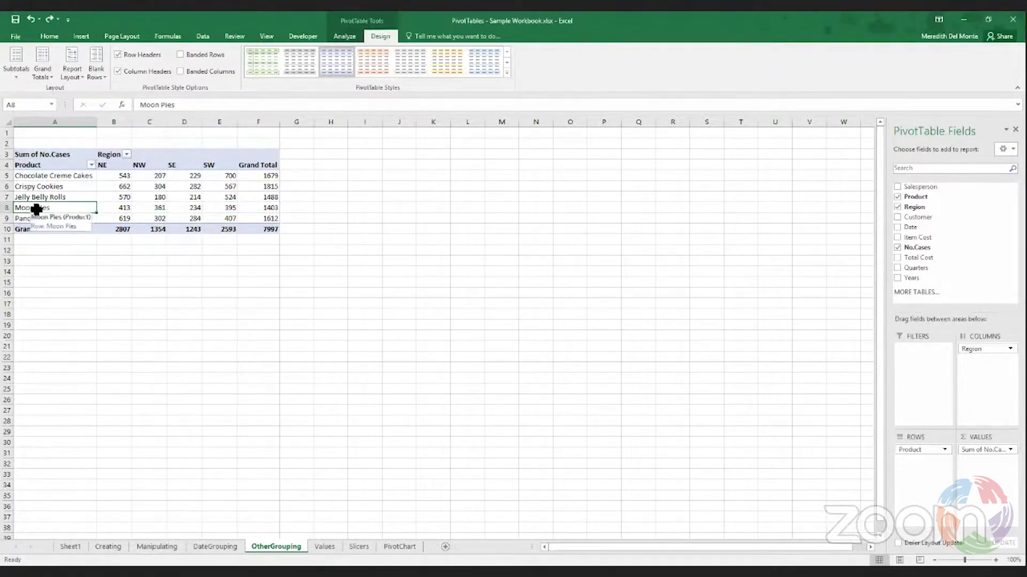
pyautogui.moveTo(35, 210); pyautogui.dragTo(50, 219)
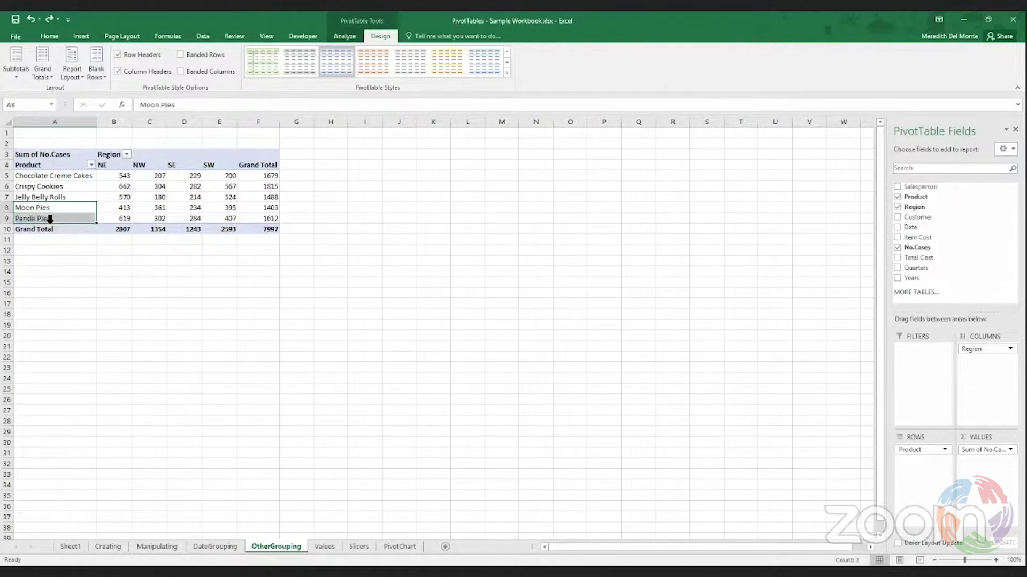
# Group Moon Pies and Panda Pies together and name the group Pies
pyautogui.rightClick(82, 218)
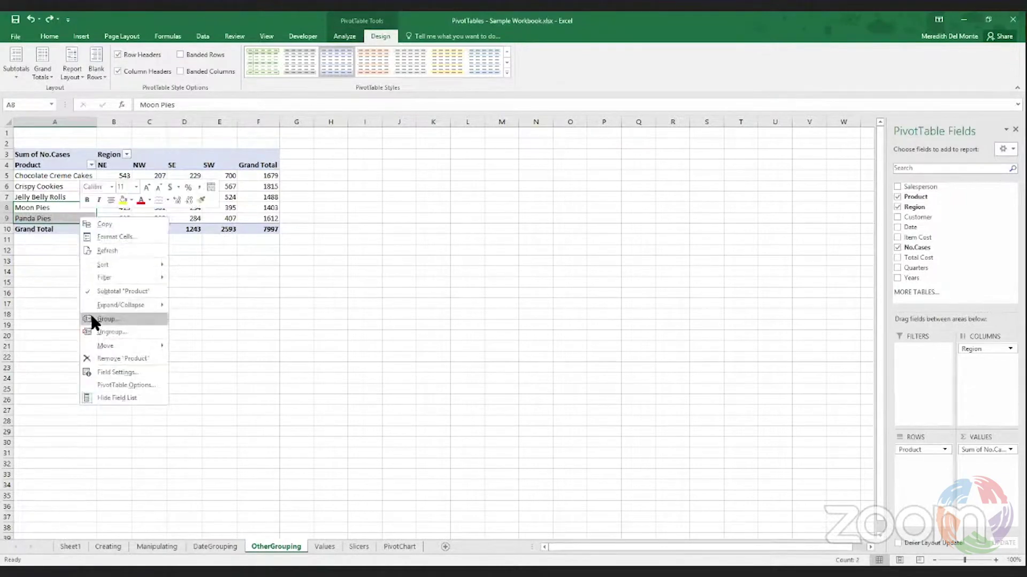
pyautogui.click(92, 319)
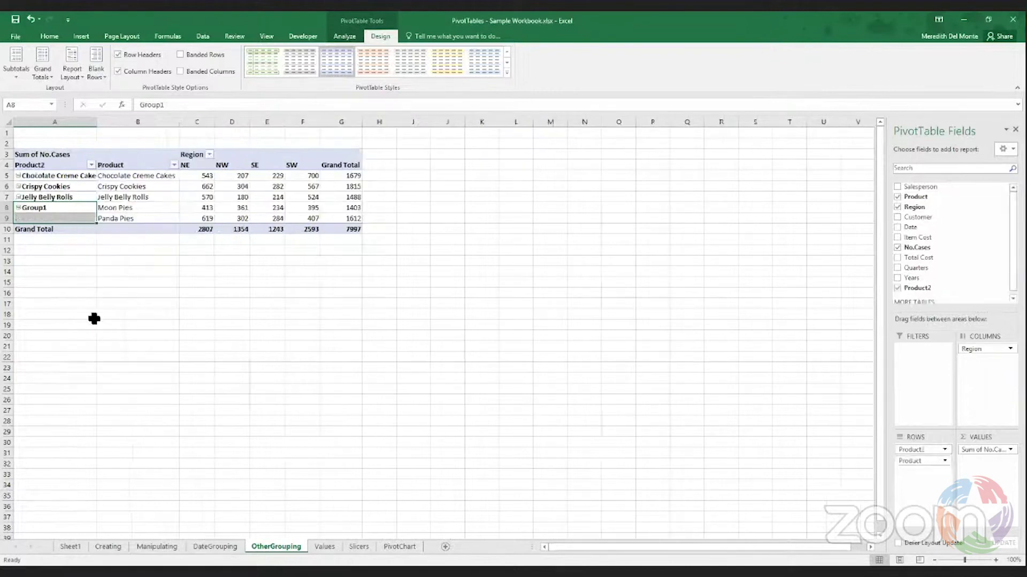
pyautogui.click(81, 208)
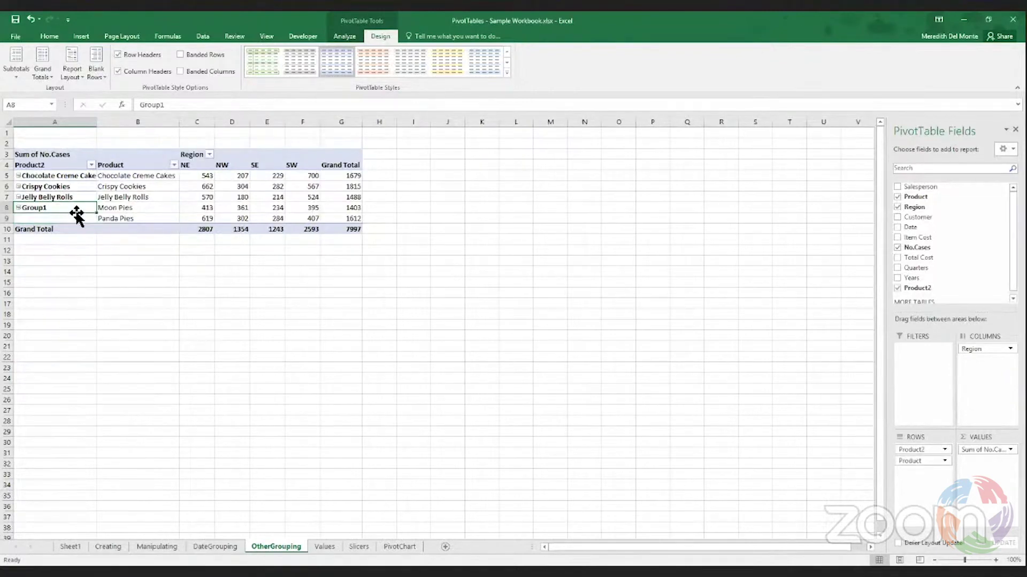
pyautogui.write('Pies')
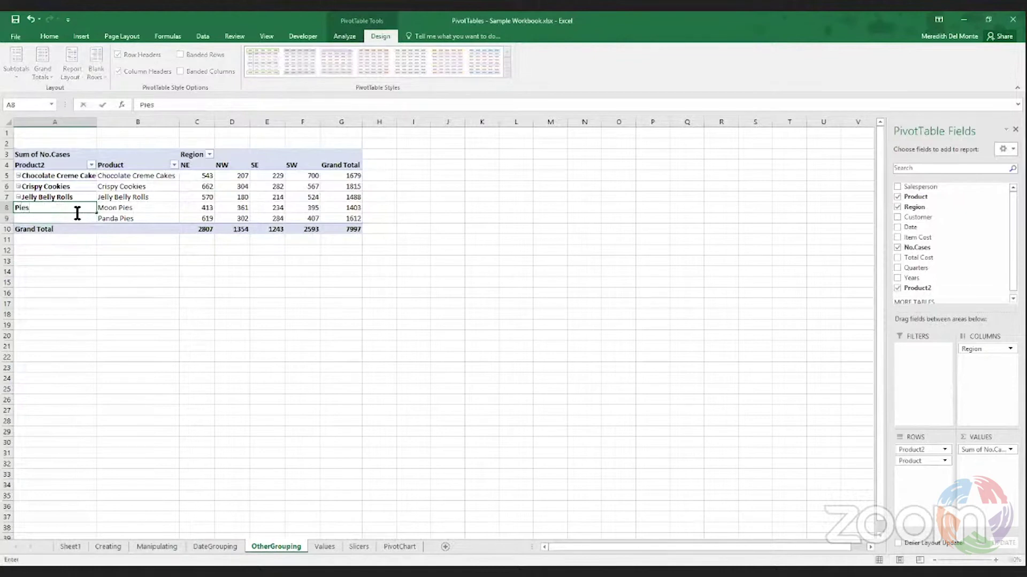
pyautogui.press('Return')
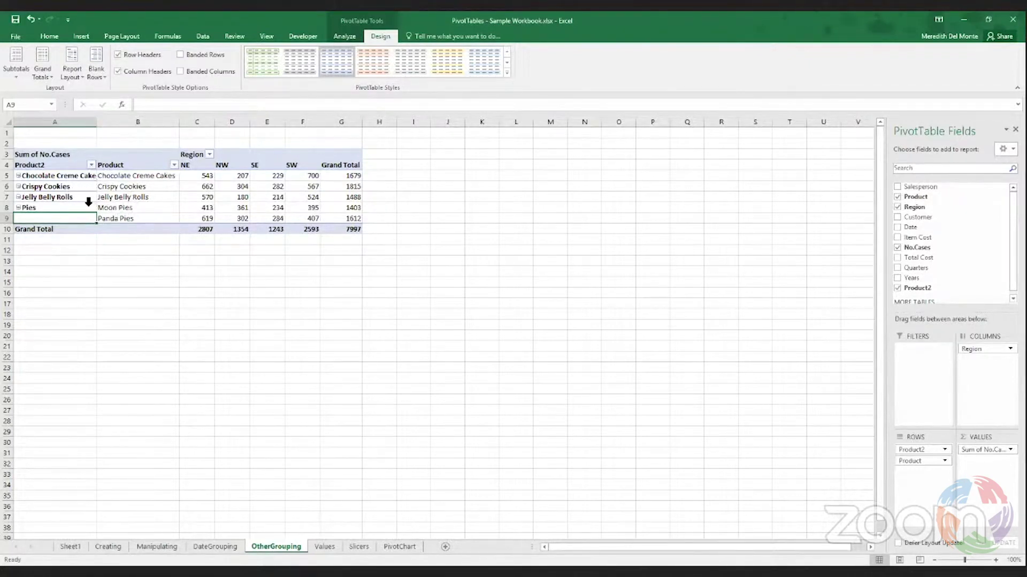
# Rename the remaining product groups to Cakes, Cookie and Rolls
pyautogui.click(77, 176)
pyautogui.write('Cakes')
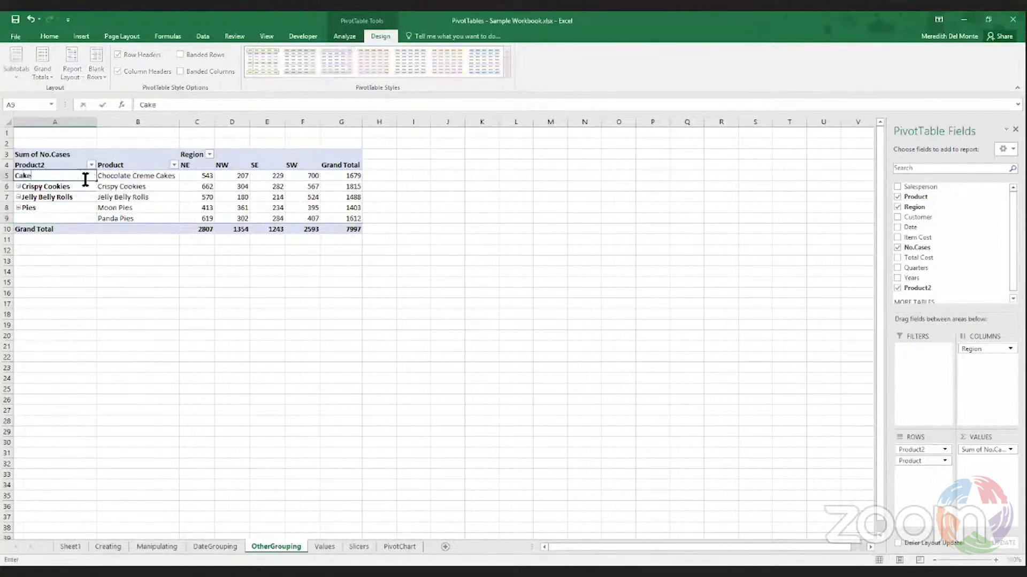
pyautogui.press('Return')
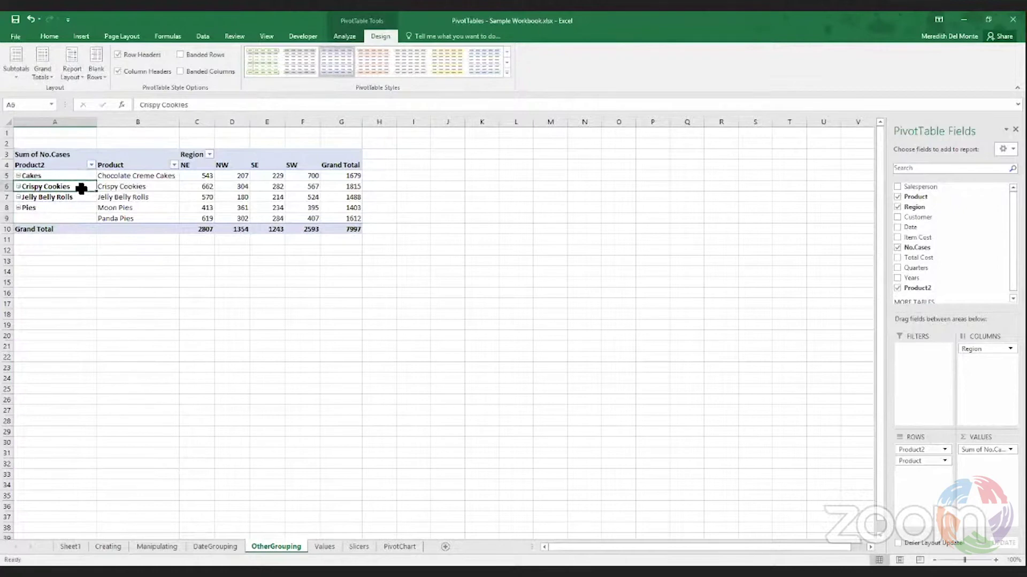
pyautogui.write('Co')
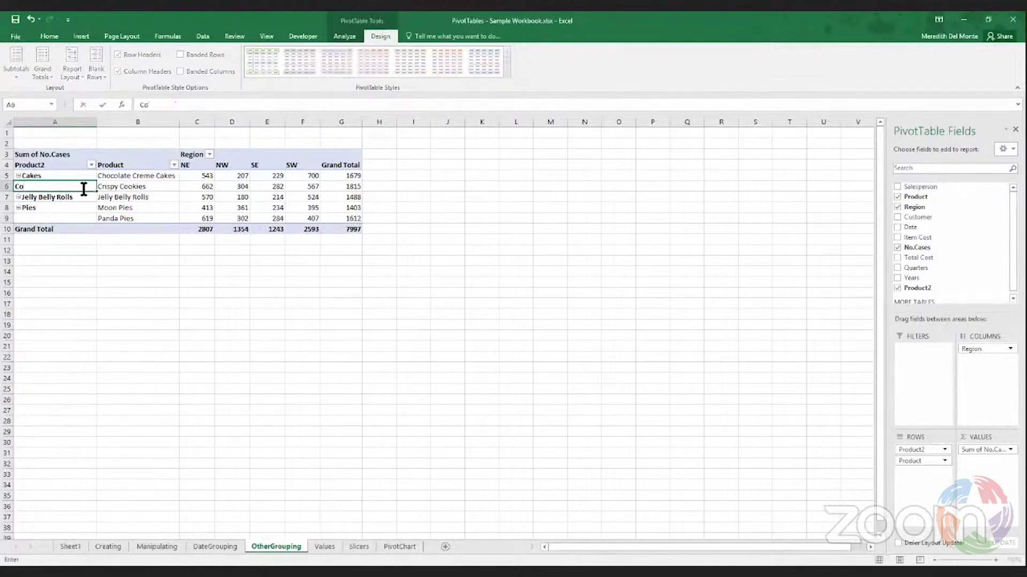
pyautogui.write('okie')
pyautogui.press('Return')
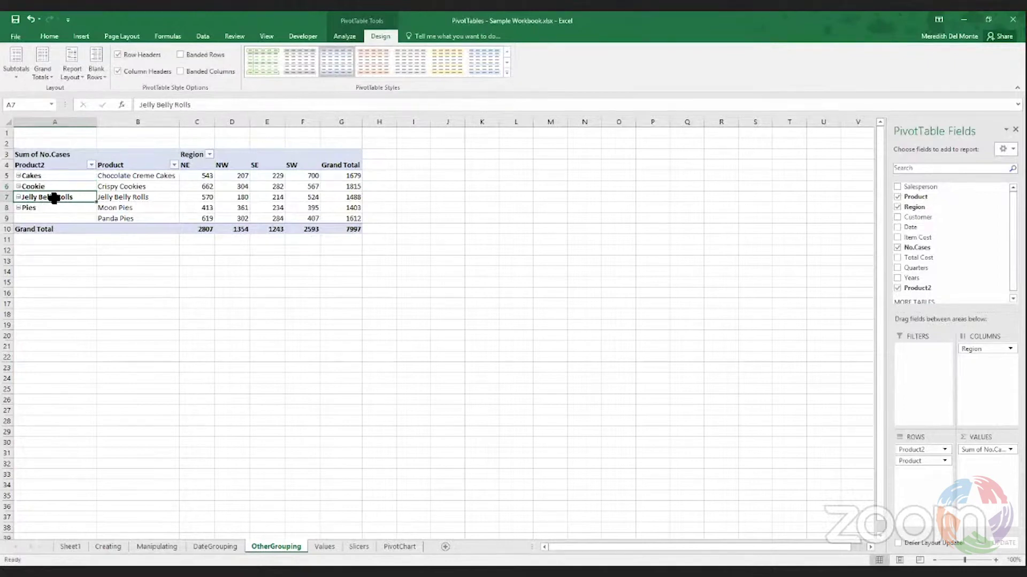
pyautogui.write('Rolls')
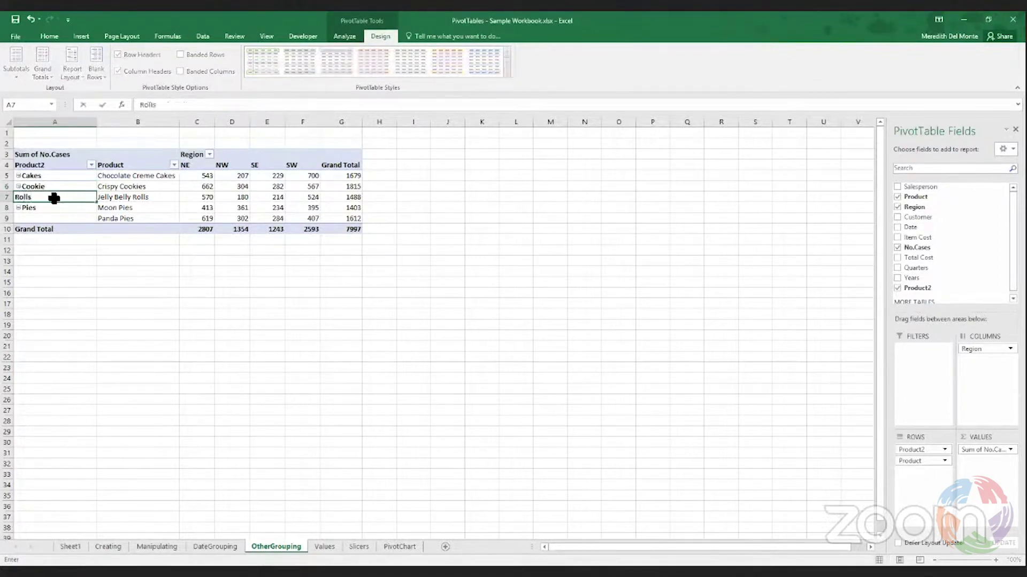
pyautogui.press('Return')
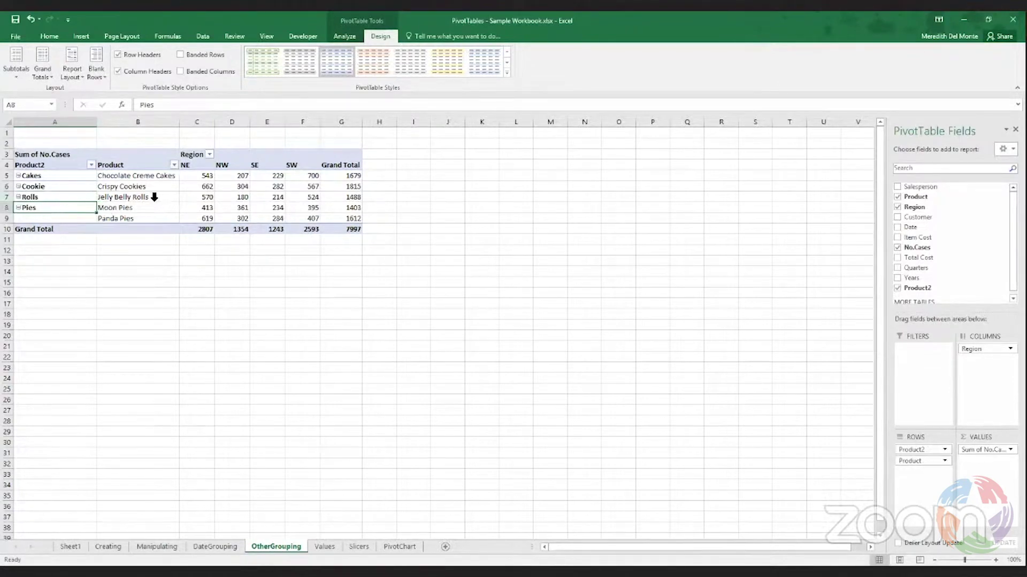
# Collapse the Pies, Rolls, Cookie and Cakes categories to their regional totals
pyautogui.doubleClick(34, 211)
pyautogui.doubleClick(43, 198)
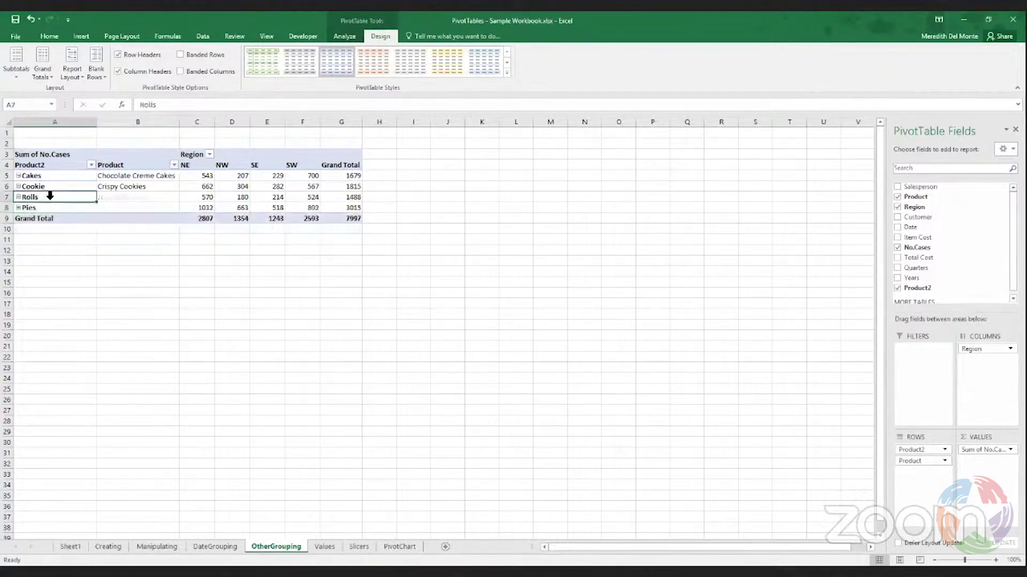
pyautogui.doubleClick(50, 187)
pyautogui.doubleClick(53, 177)
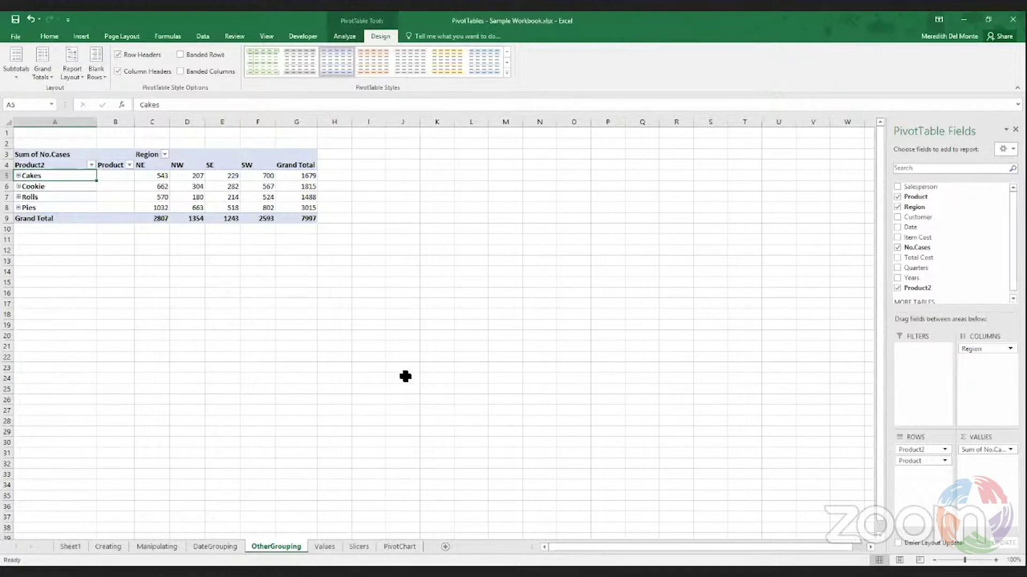
# Drag Years and Quarters out of the DateGrouping pivot's Rows, then go back to OtherGrouping
pyautogui.click(206, 547)
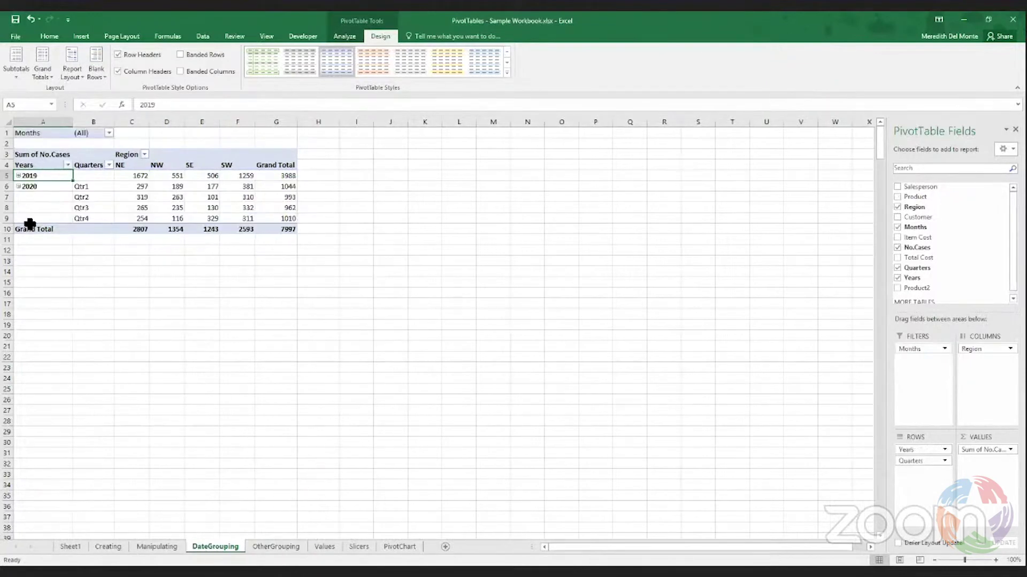
pyautogui.moveTo(922, 450); pyautogui.dragTo(818, 447)
pyautogui.moveTo(902, 451); pyautogui.dragTo(834, 452)
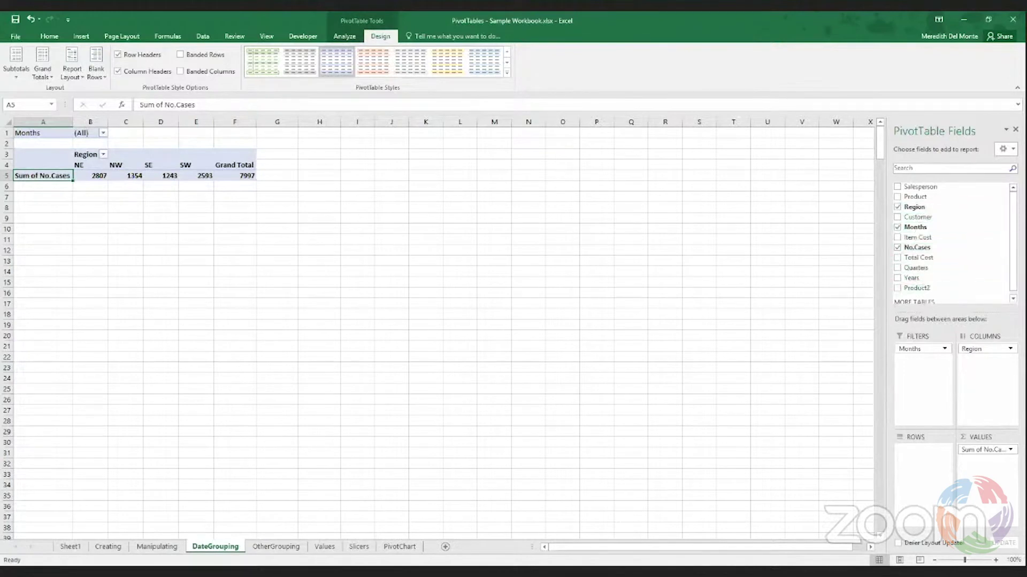
pyautogui.click(272, 547)
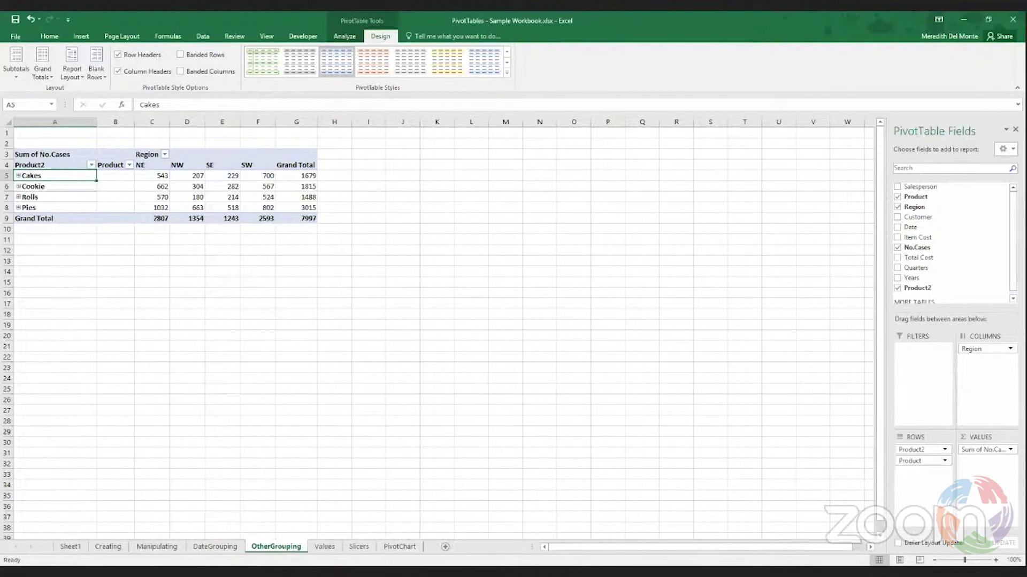
# Undo back through the row-field removals and the Pies, Rolls and product grouping changes
pyautogui.click(30, 19)
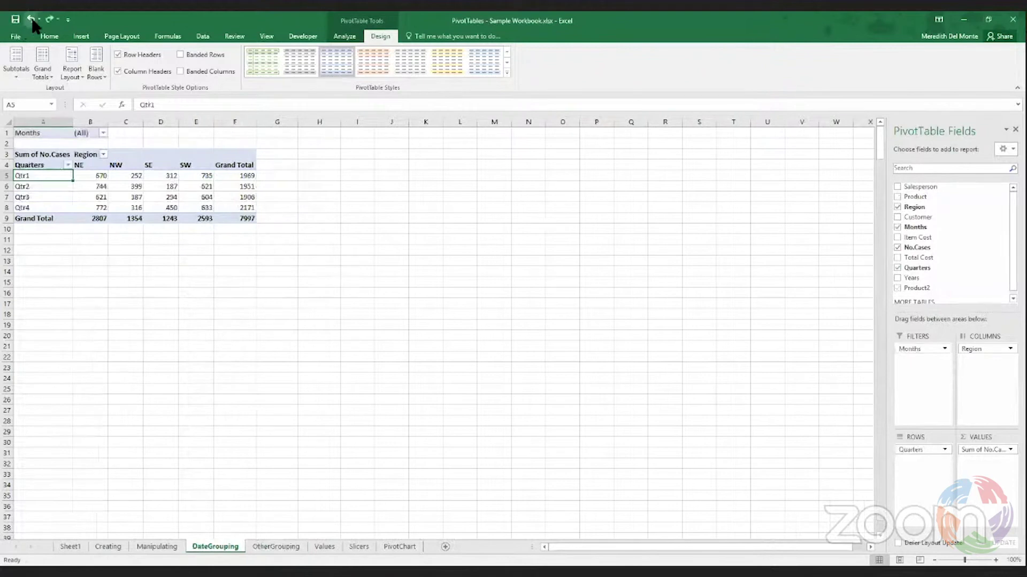
pyautogui.click(30, 20)
pyautogui.click(31, 19)
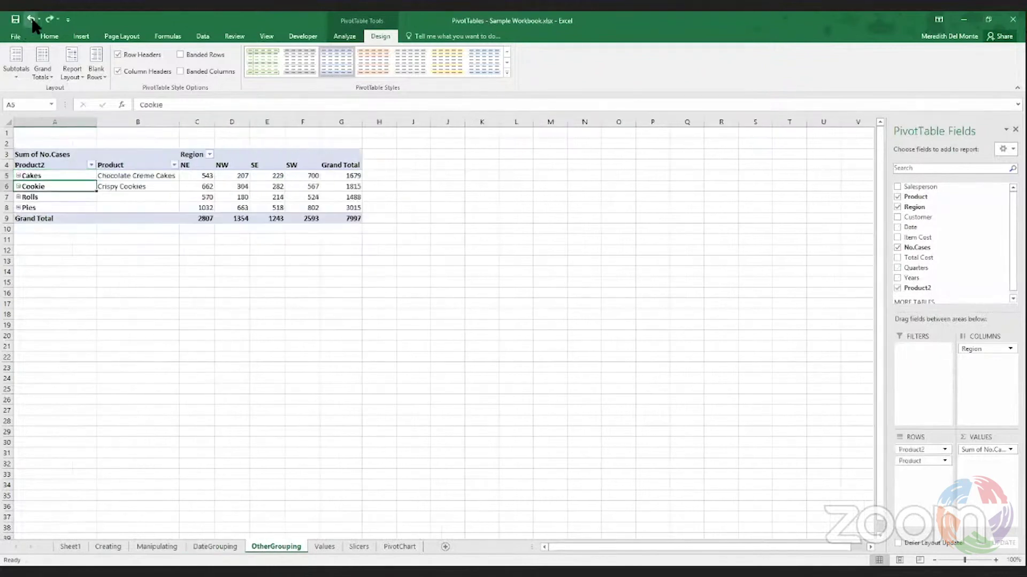
pyautogui.click(31, 19)
pyautogui.click(31, 20)
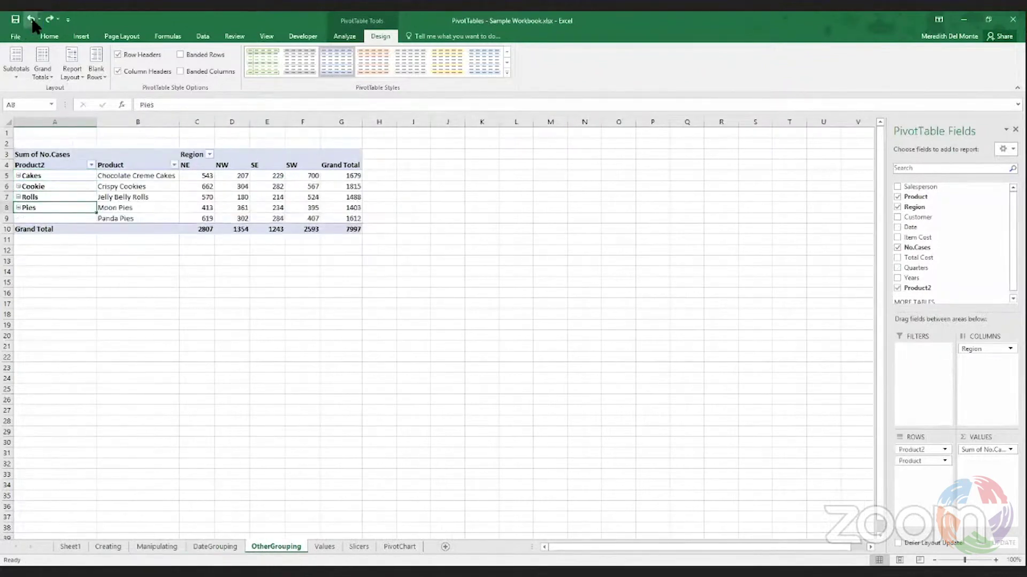
pyautogui.click(31, 19)
pyautogui.click(31, 19)
pyautogui.click(31, 19)
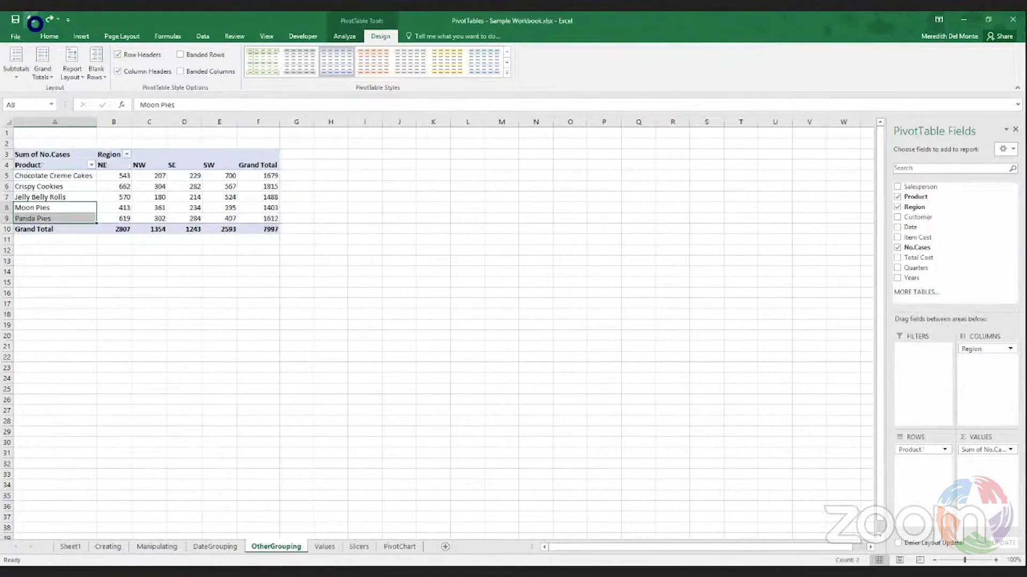
# On the DateGrouping pivot, take the date fields out of Rows and restore Years alone
pyautogui.click(31, 19)
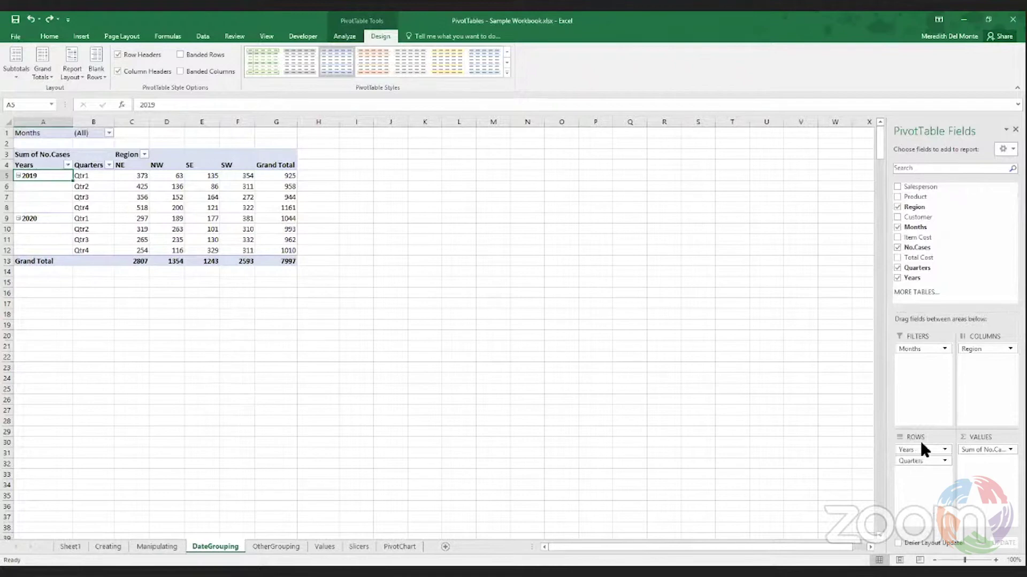
pyautogui.moveTo(917, 453); pyautogui.dragTo(813, 447)
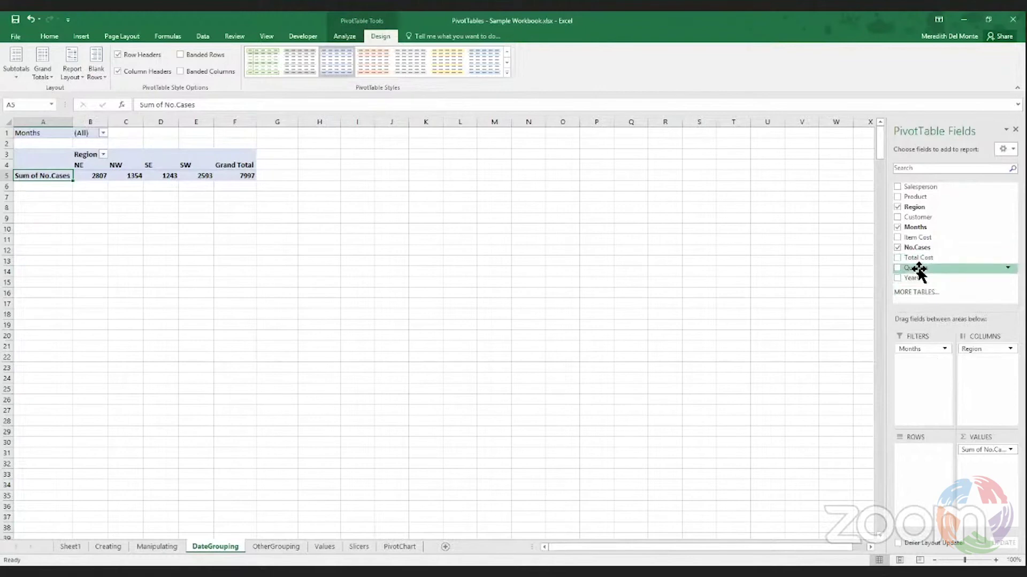
pyautogui.moveTo(921, 266); pyautogui.dragTo(914, 481)
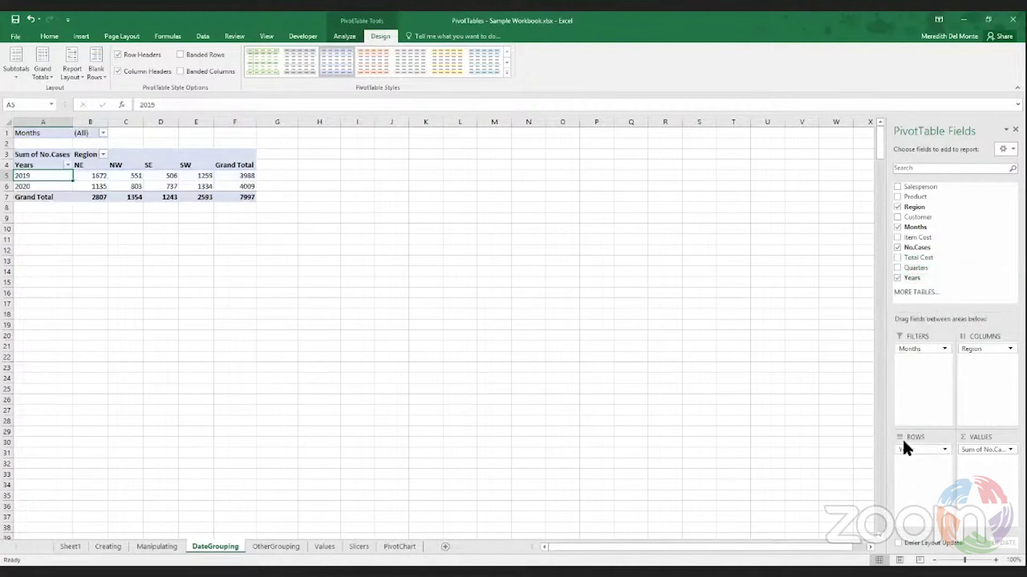
# Regroup the dates by Days into 14-day periods starting 12/31/2018, dropping Months, Quarters and Years
pyautogui.rightClick(46, 173)
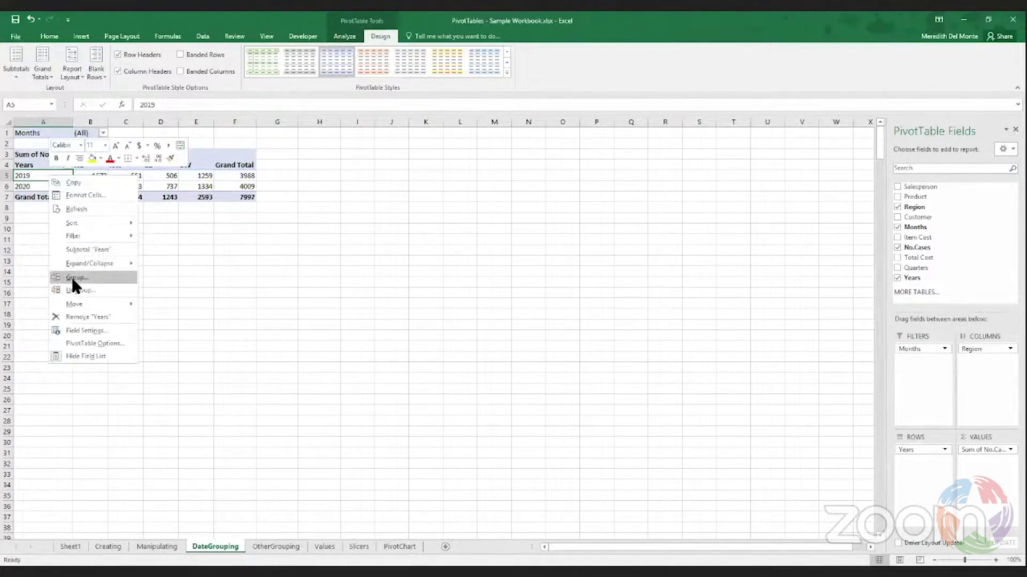
pyautogui.click(79, 277)
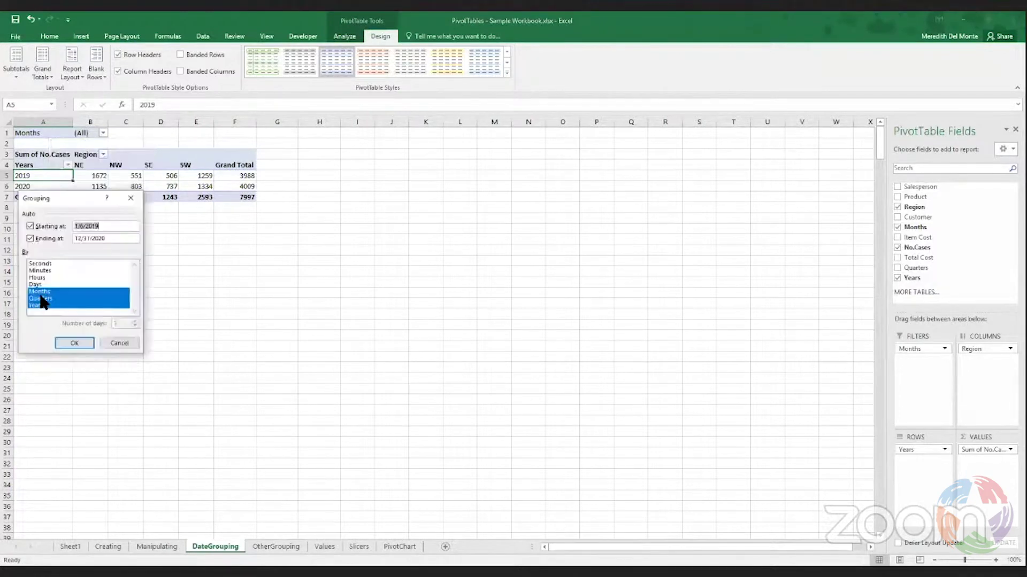
pyautogui.click(41, 299)
pyautogui.click(40, 292)
pyautogui.click(42, 305)
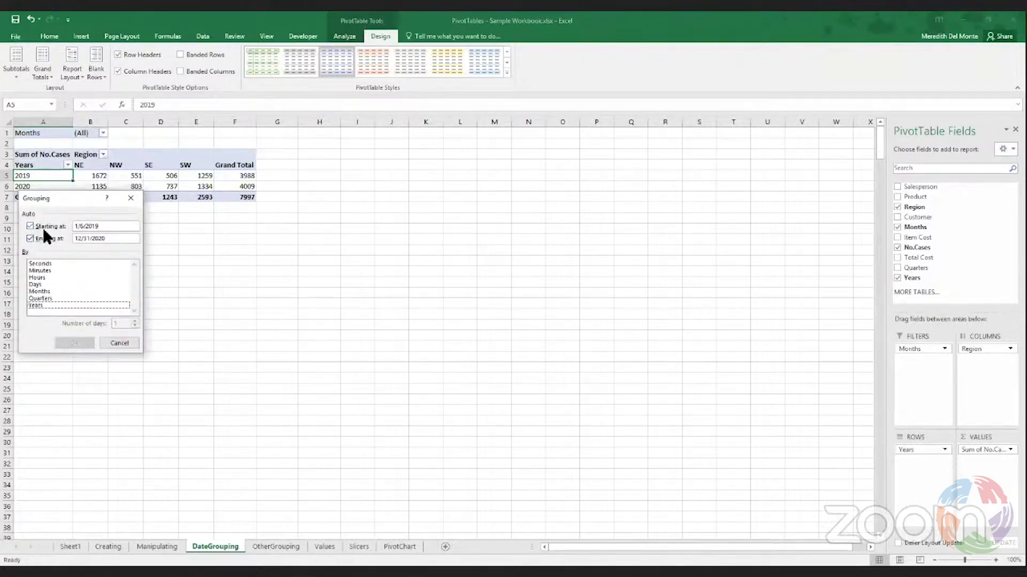
pyautogui.click(38, 284)
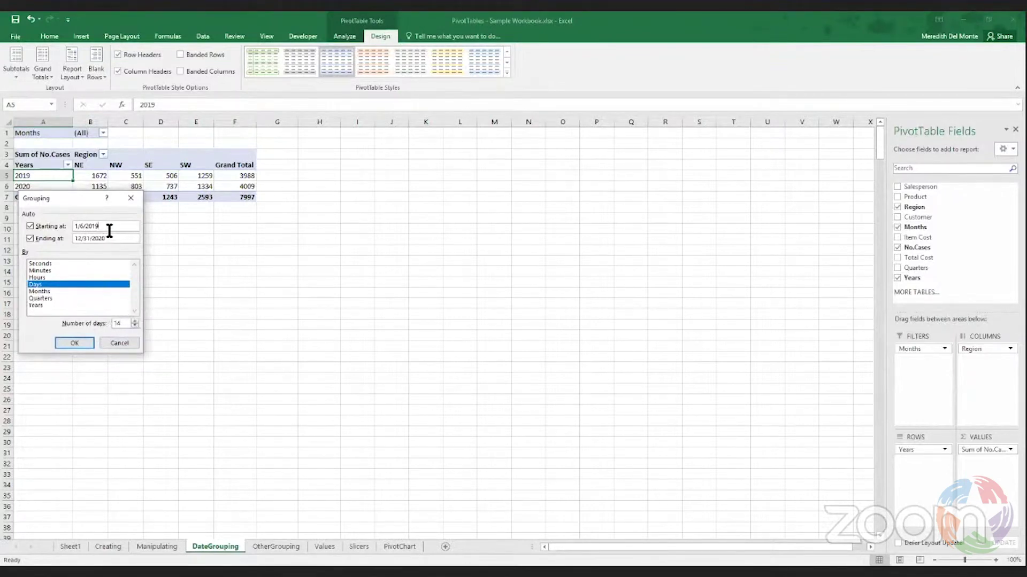
pyautogui.moveTo(109, 231); pyautogui.dragTo(77, 227)
pyautogui.write('1')
pyautogui.write('2/')
pyautogui.write('31')
pyautogui.write('/18')
pyautogui.write('20')
pyautogui.click(79, 344)
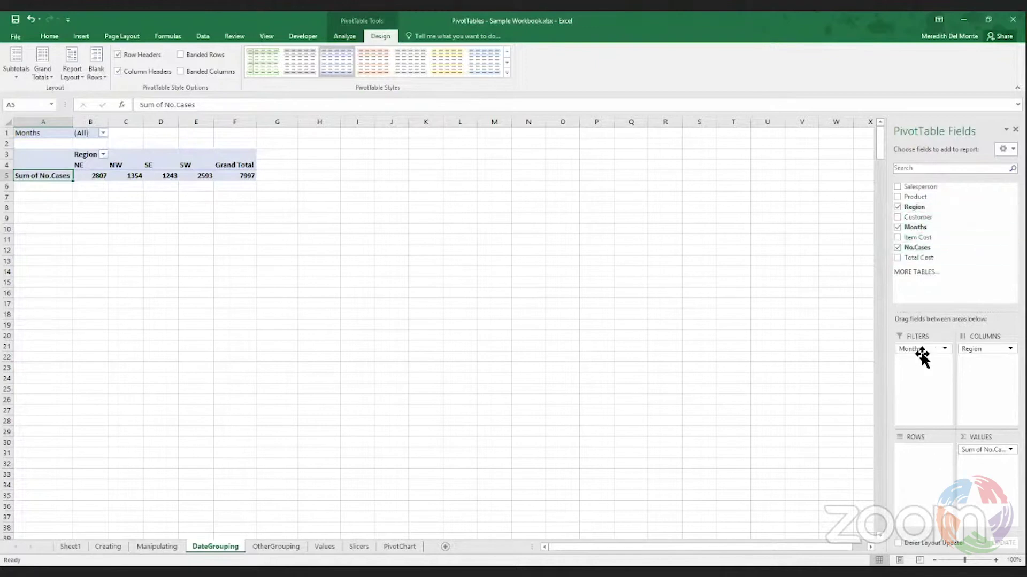
# Move Months into Rows to list the two-week periods by region, inspecting a few period cells
pyautogui.moveTo(923, 350); pyautogui.dragTo(917, 452)
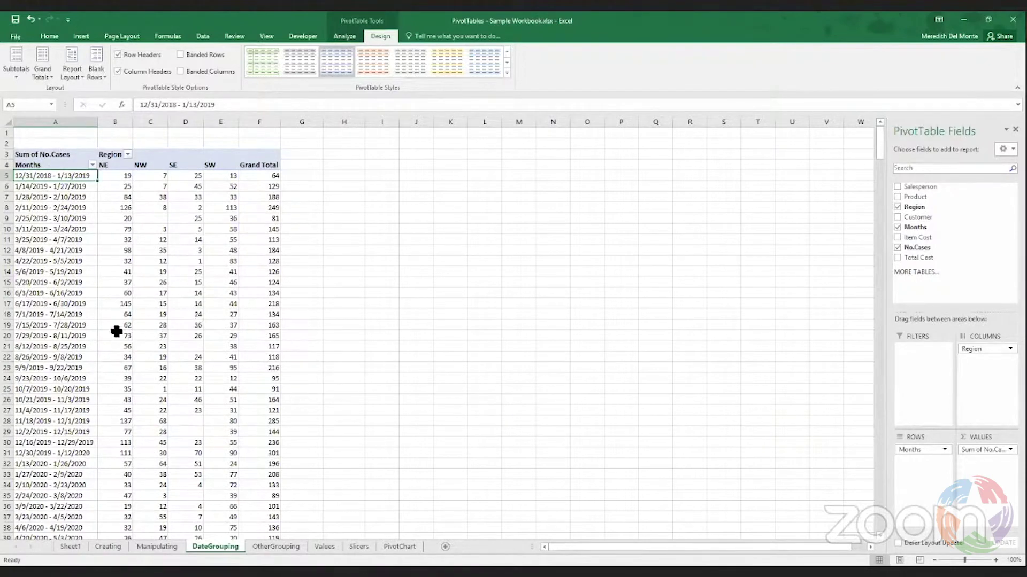
pyautogui.click(24, 273)
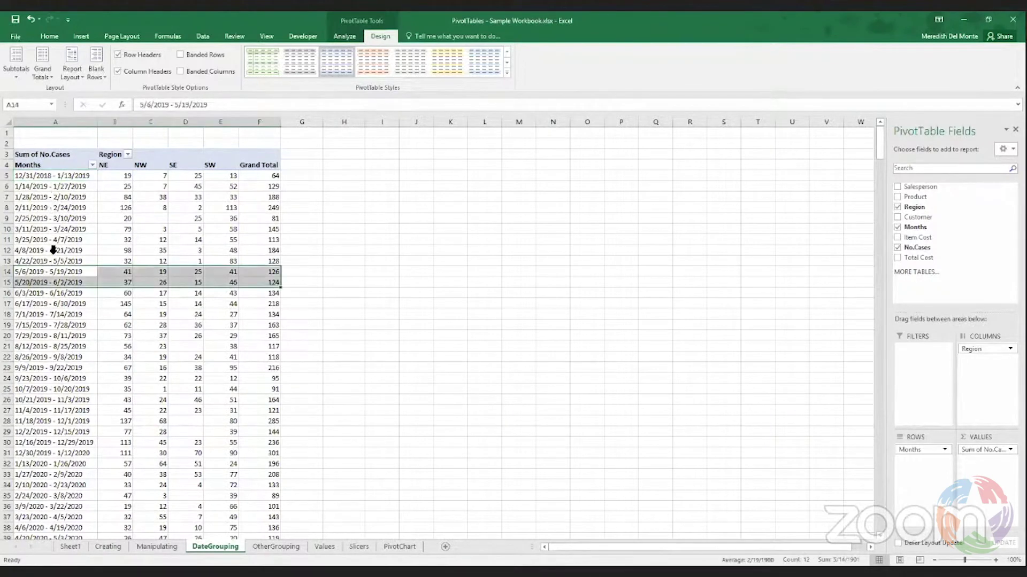
pyautogui.click(53, 248)
pyautogui.click(152, 241)
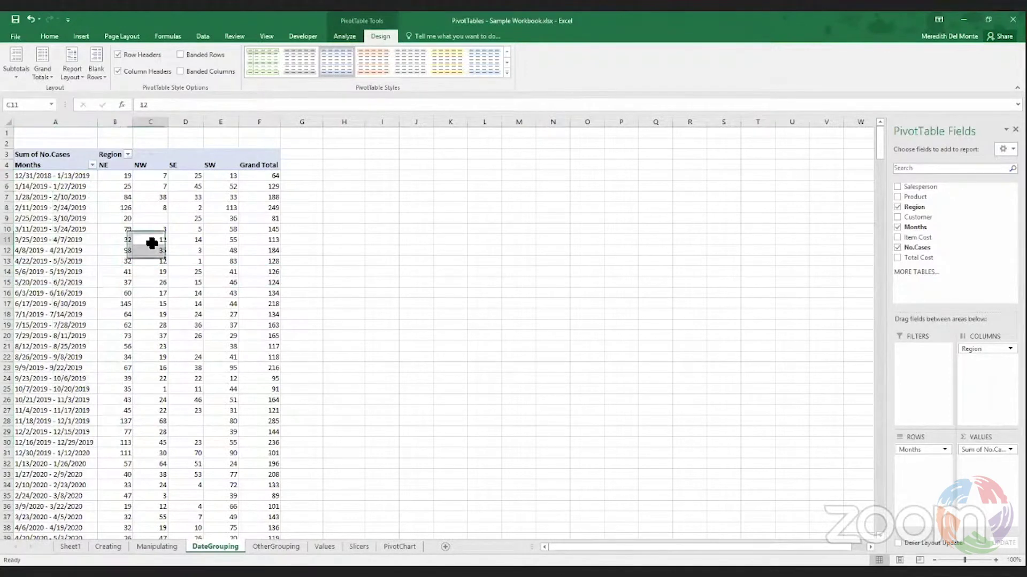
pyautogui.click(64, 240)
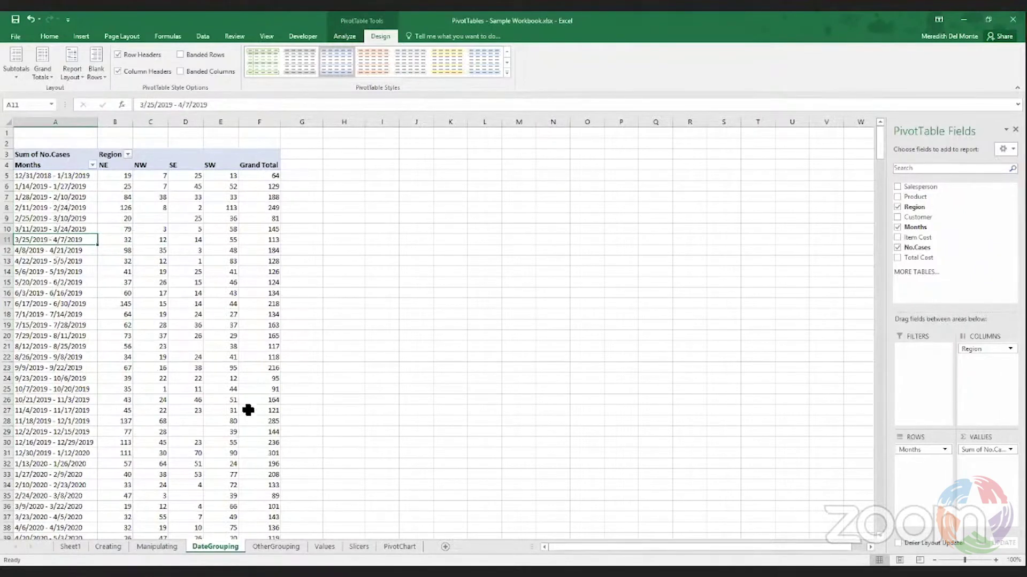
pyautogui.moveTo(265, 421)
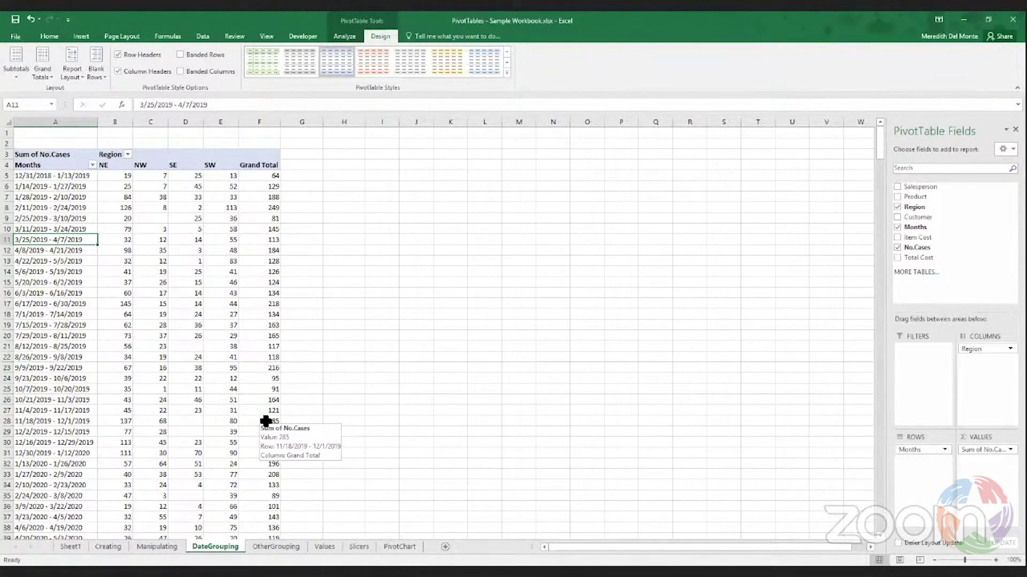
pyautogui.click(110, 547)
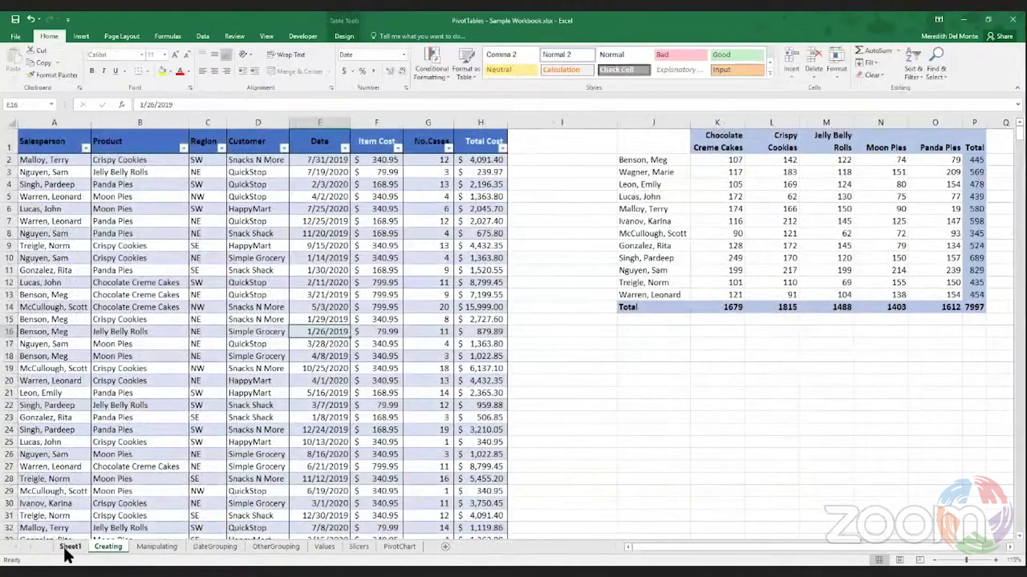
# Copy the salesperson-by-product pivot table A3:F17 from the Manipulating sheet
pyautogui.click(63, 547)
pyautogui.click(101, 546)
pyautogui.click(144, 548)
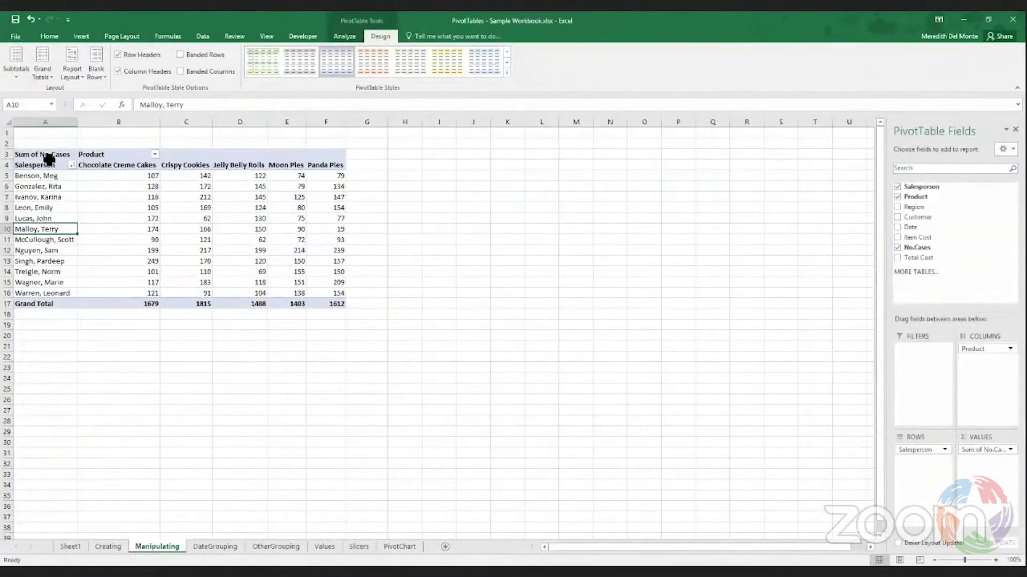
pyautogui.moveTo(46, 155); pyautogui.dragTo(319, 302)
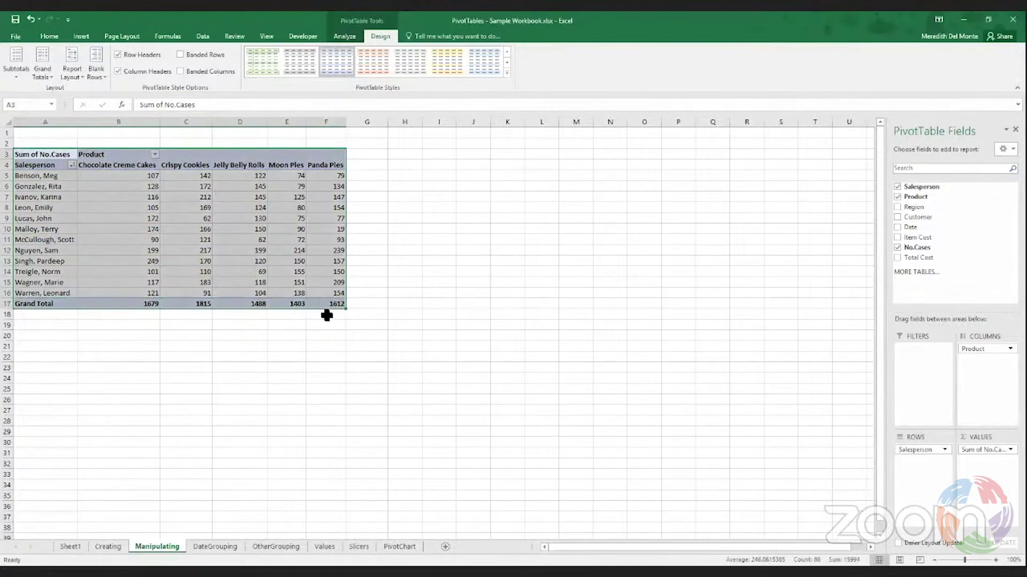
pyautogui.hotkey('ctrl', 'c')
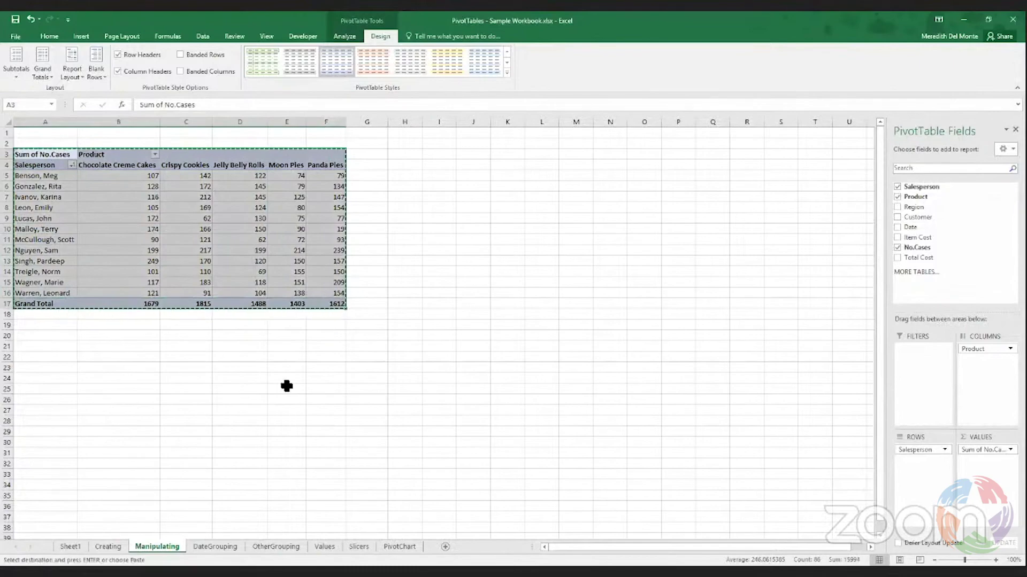
# Paste the copied pivot at Creating!J19, then select the entire pasted PivotTable and delete it
pyautogui.click(110, 547)
pyautogui.click(635, 368)
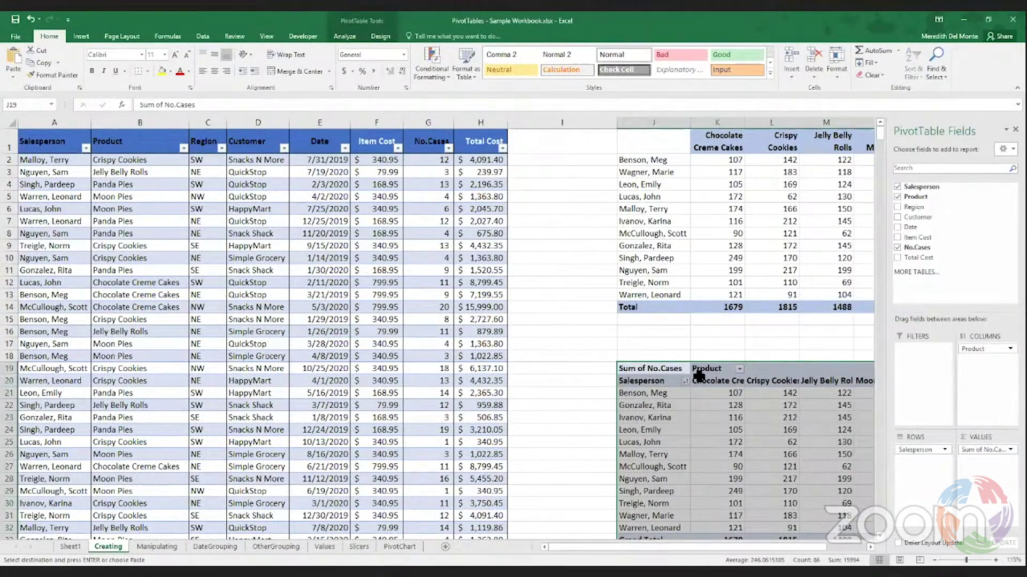
pyautogui.click(641, 368)
pyautogui.press('Return')
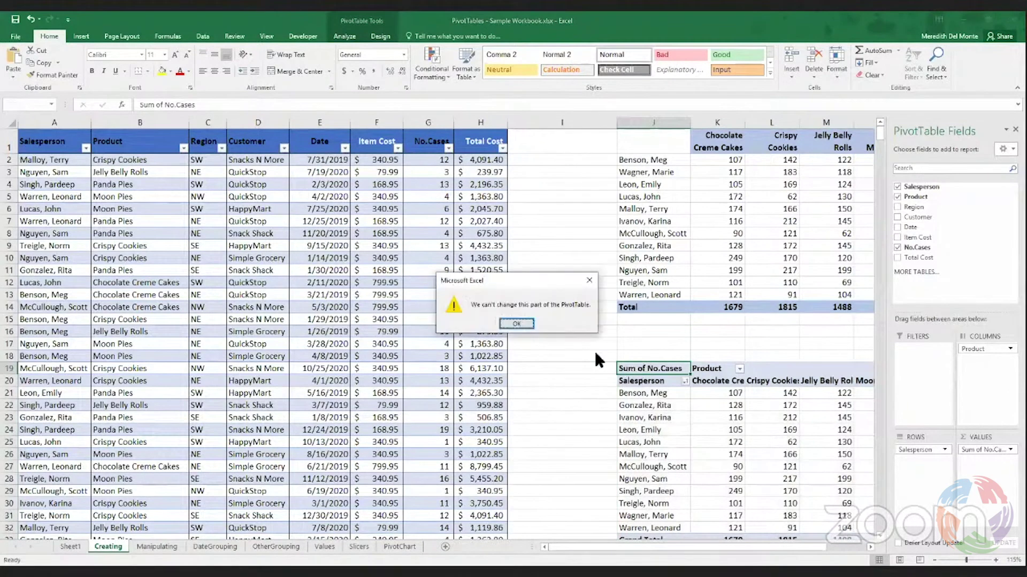
pyautogui.click(589, 280)
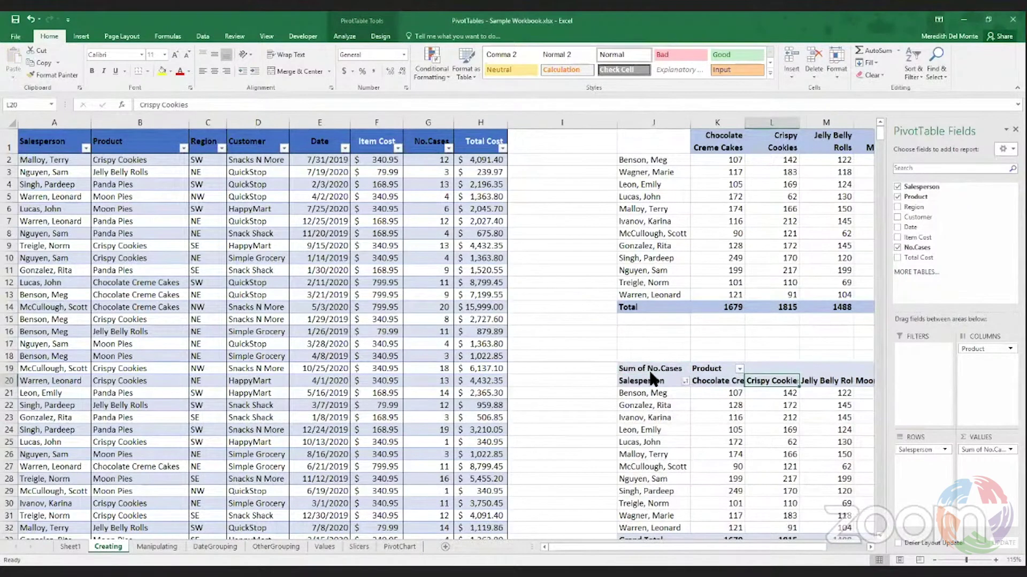
pyautogui.rightClick(650, 370)
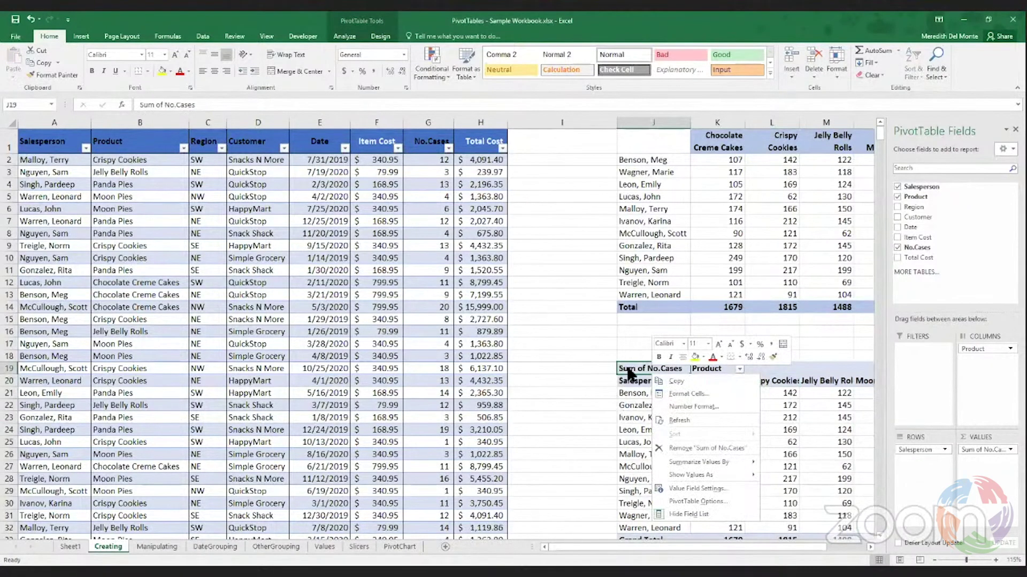
pyautogui.click(630, 371)
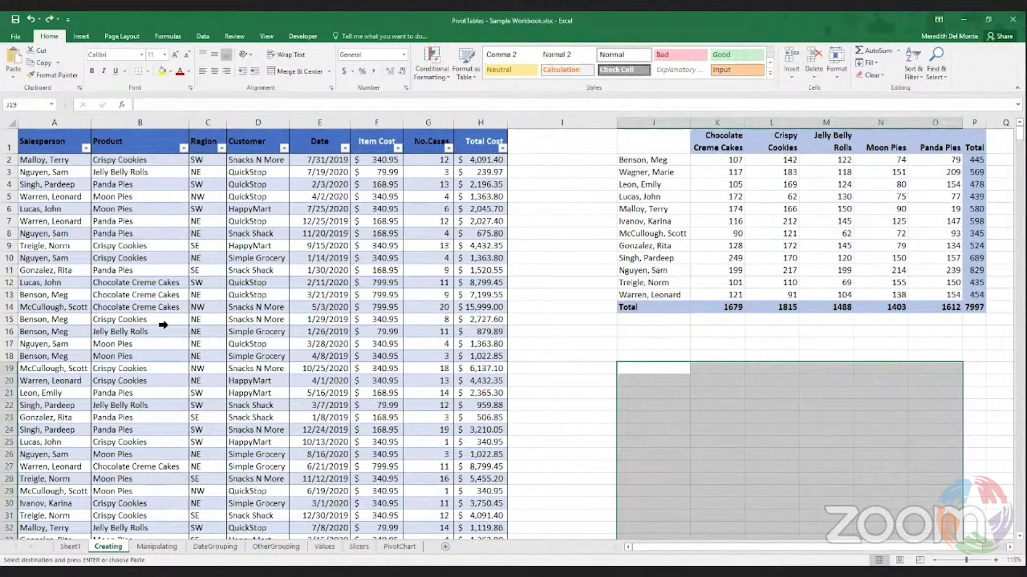
pyautogui.click(95, 197)
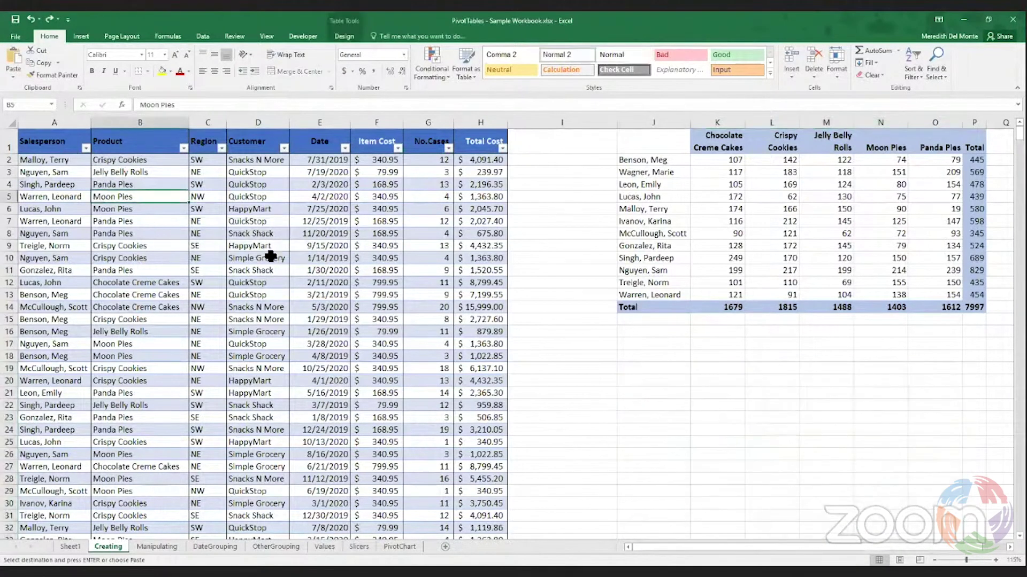
# Insert an empty PivotTable at J18 on the Creating sheet, undo it, and go to Slicers
pyautogui.click(87, 35)
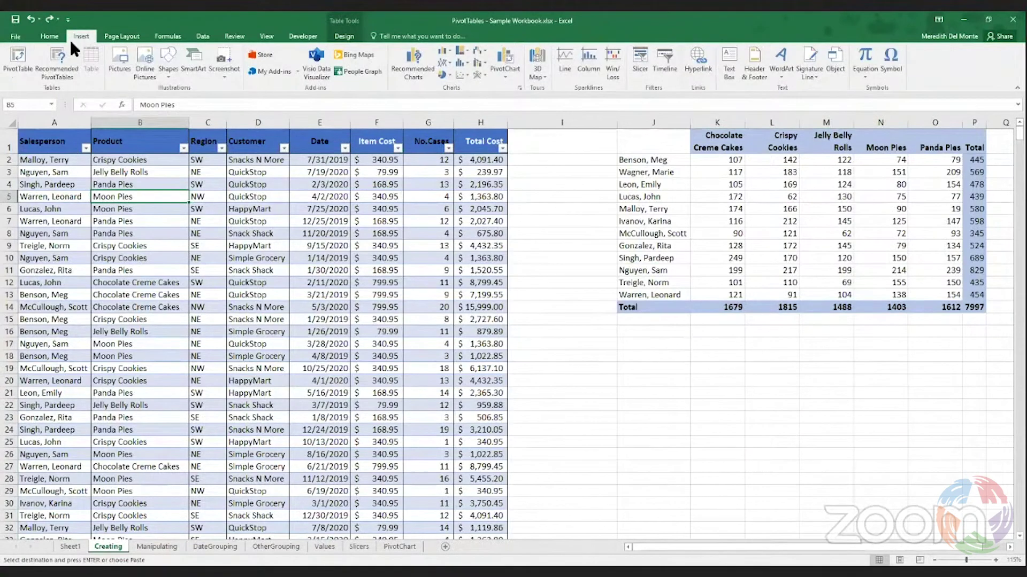
pyautogui.click(11, 66)
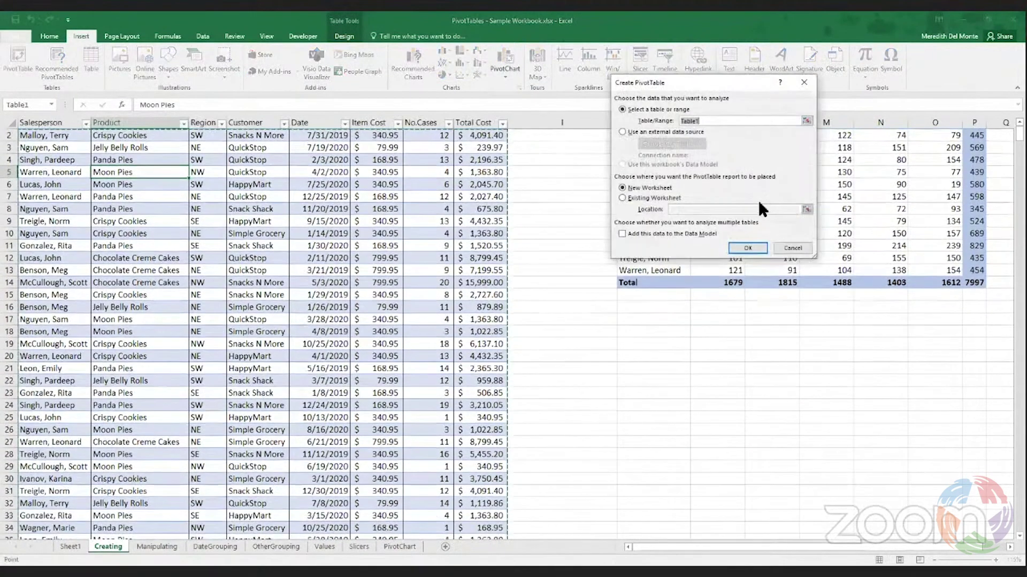
pyautogui.click(621, 197)
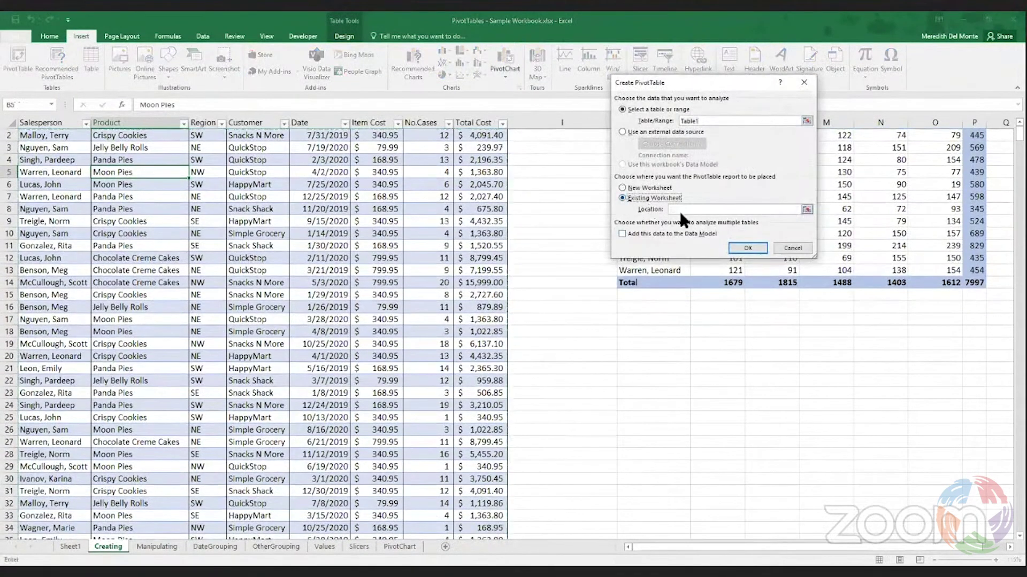
pyautogui.click(635, 334)
pyautogui.click(746, 249)
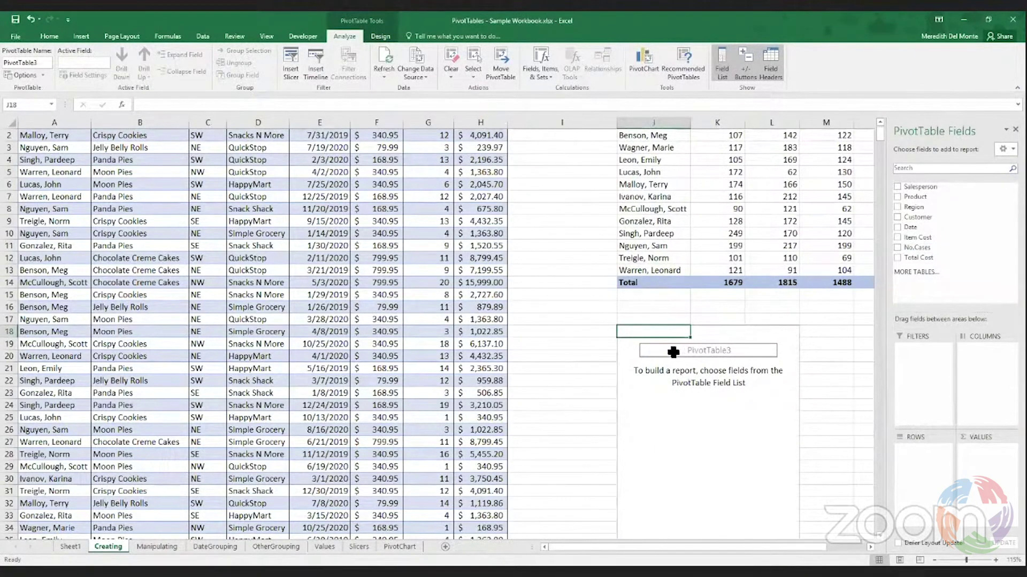
pyautogui.hotkey('ctrl', 'z')
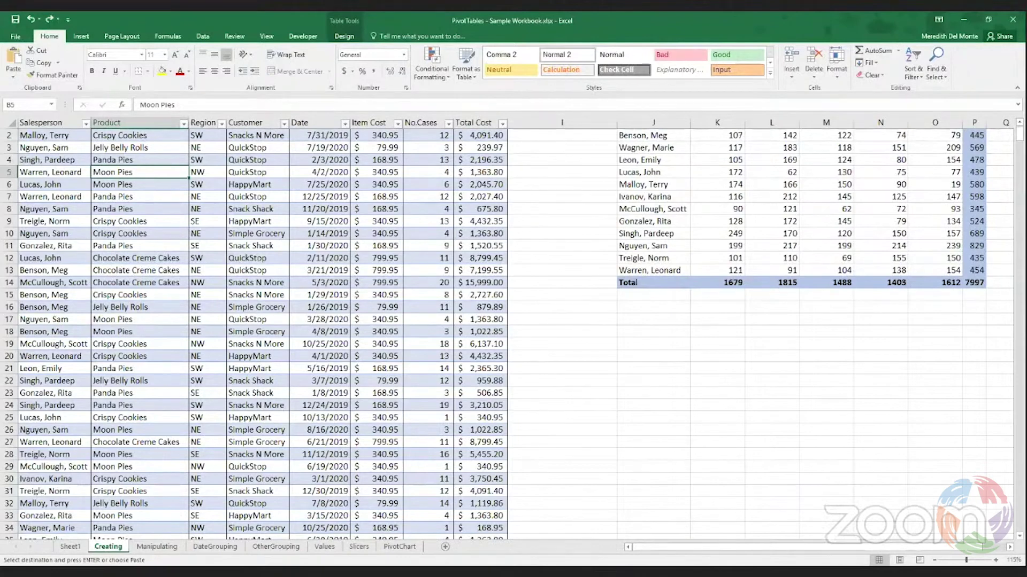
pyautogui.click(353, 546)
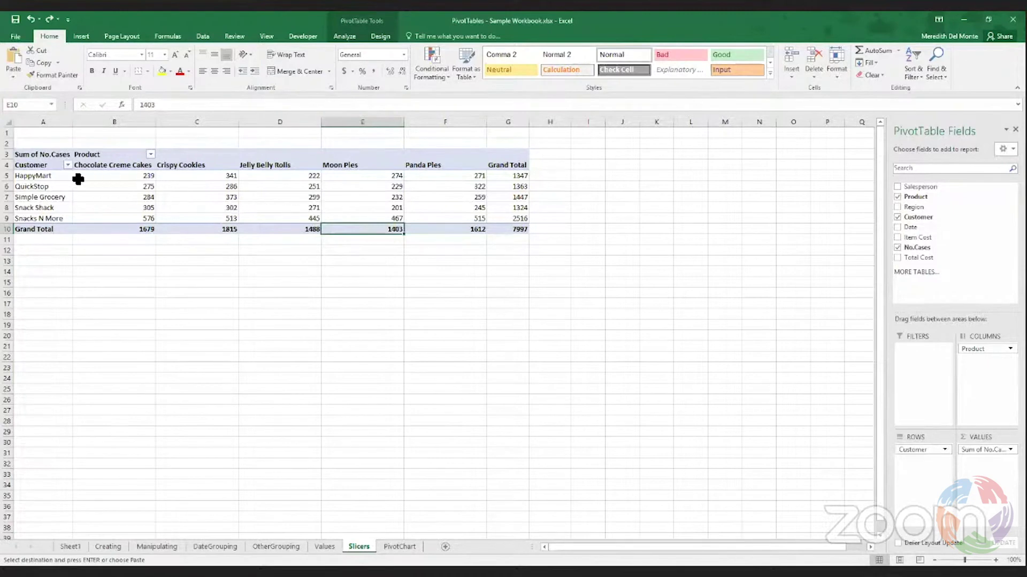
# Filter the Customer field to HappyMart and Snack Shack, then clear the filter
pyautogui.click(67, 165)
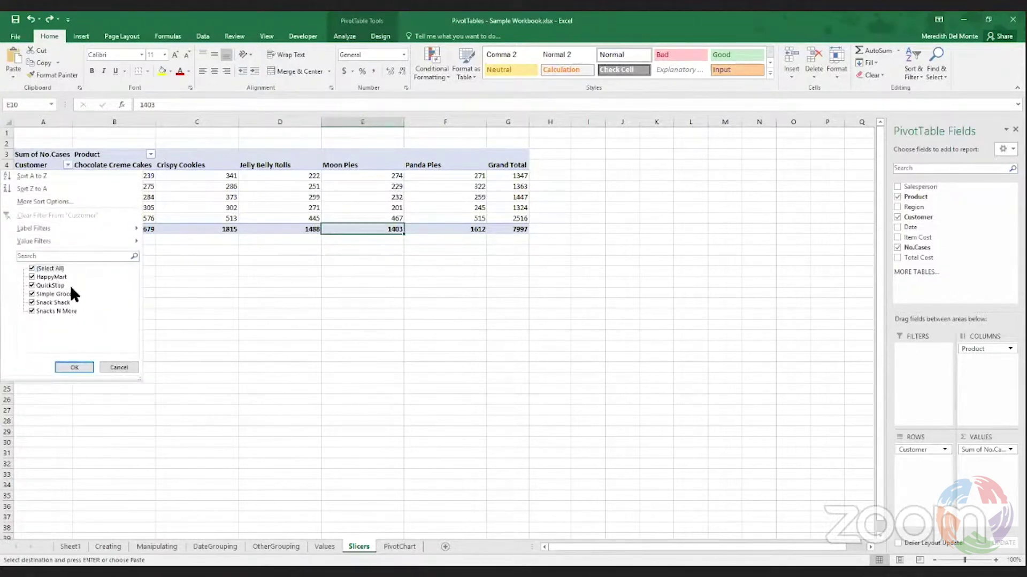
pyautogui.click(160, 271)
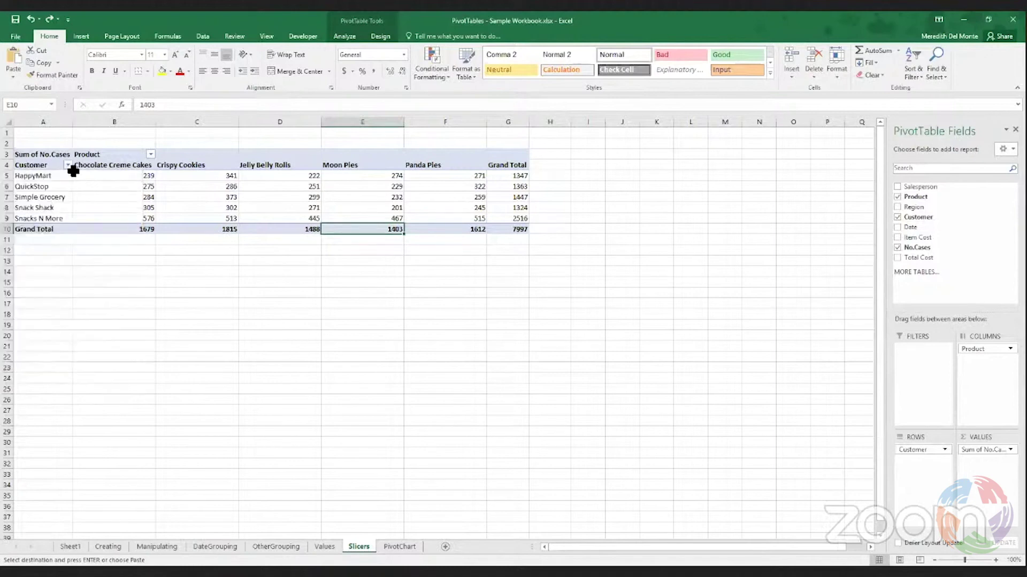
pyautogui.click(68, 165)
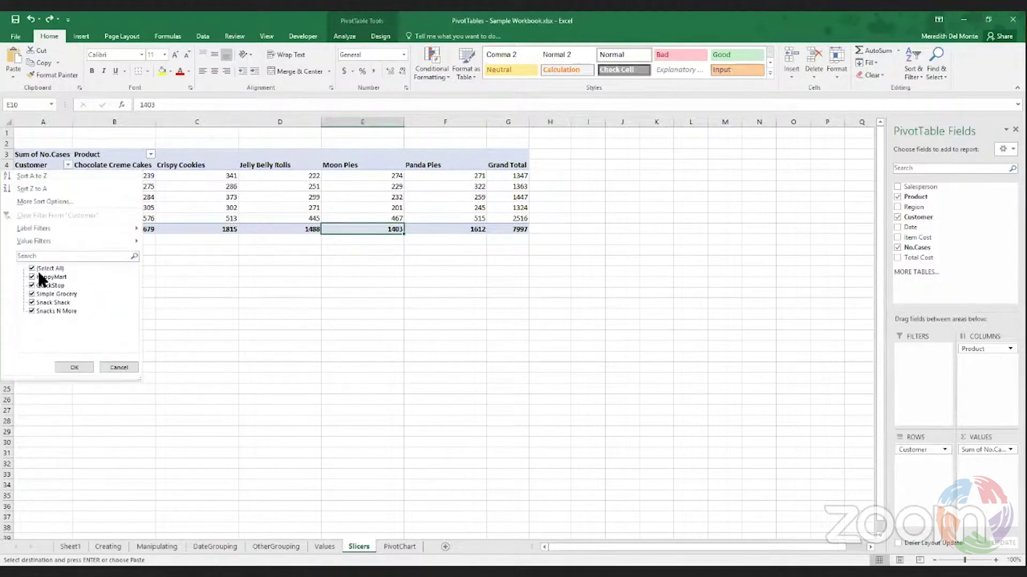
pyautogui.click(33, 267)
pyautogui.click(32, 277)
pyautogui.click(31, 302)
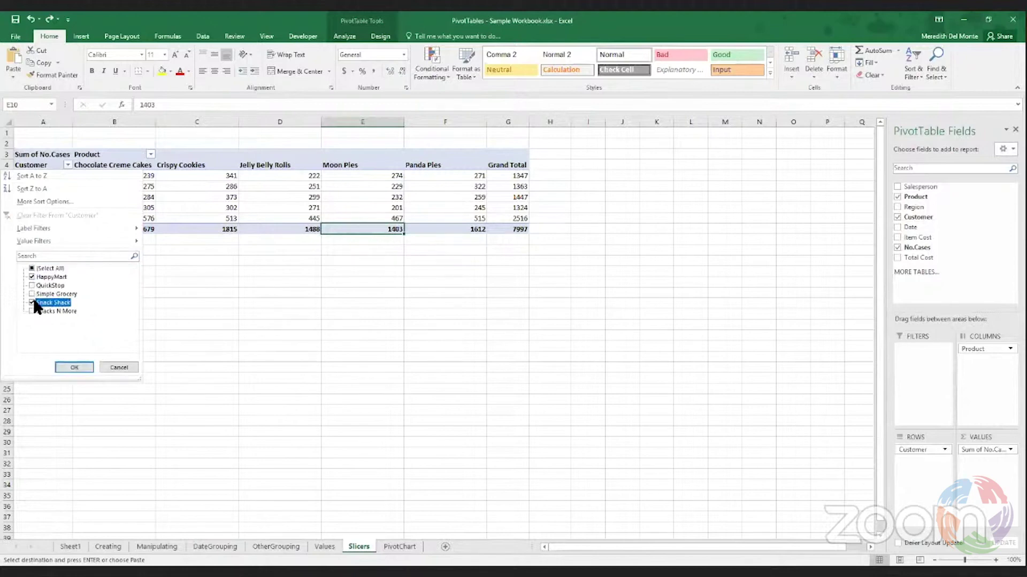
pyautogui.click(68, 367)
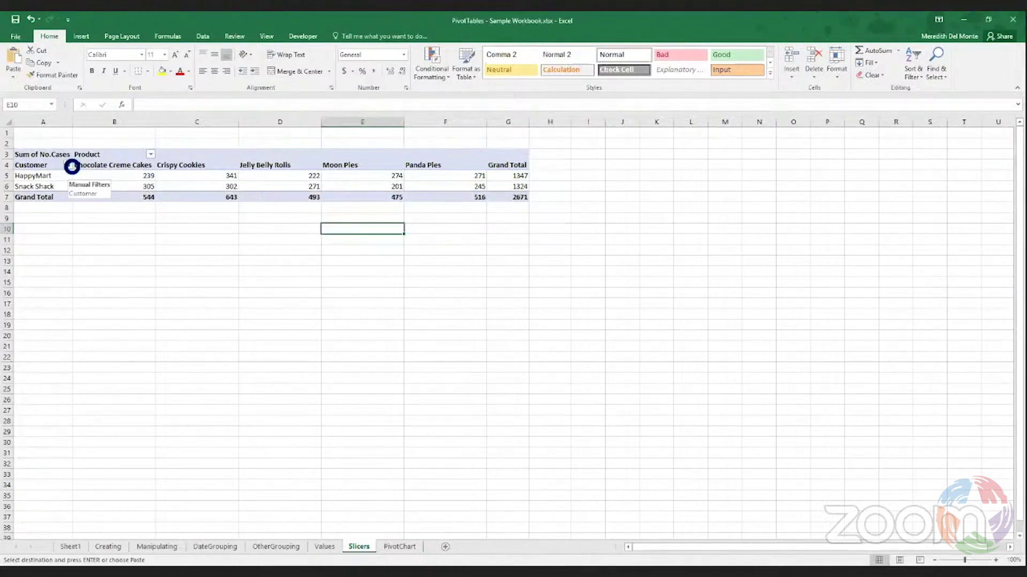
pyautogui.click(70, 166)
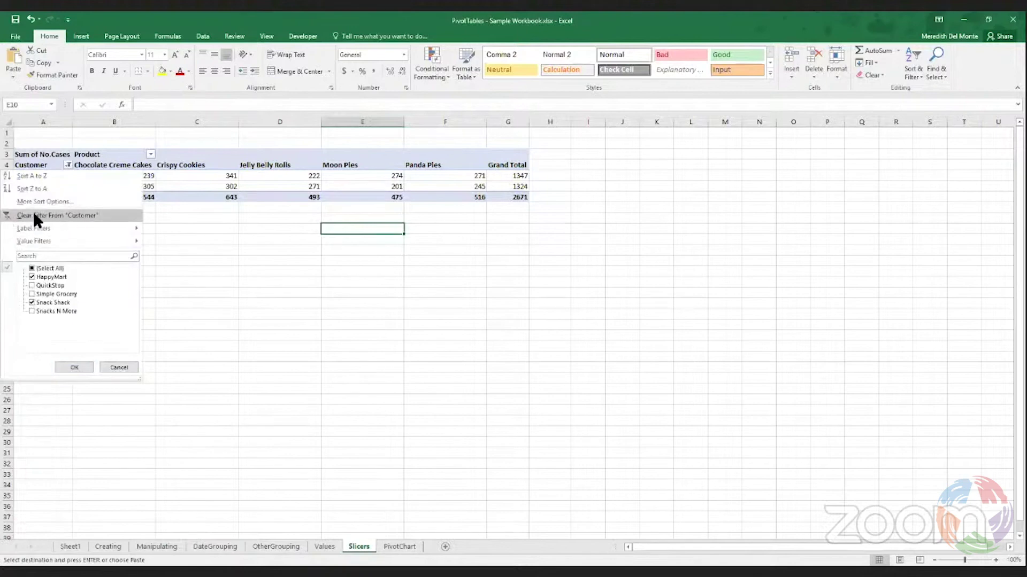
pyautogui.click(18, 213)
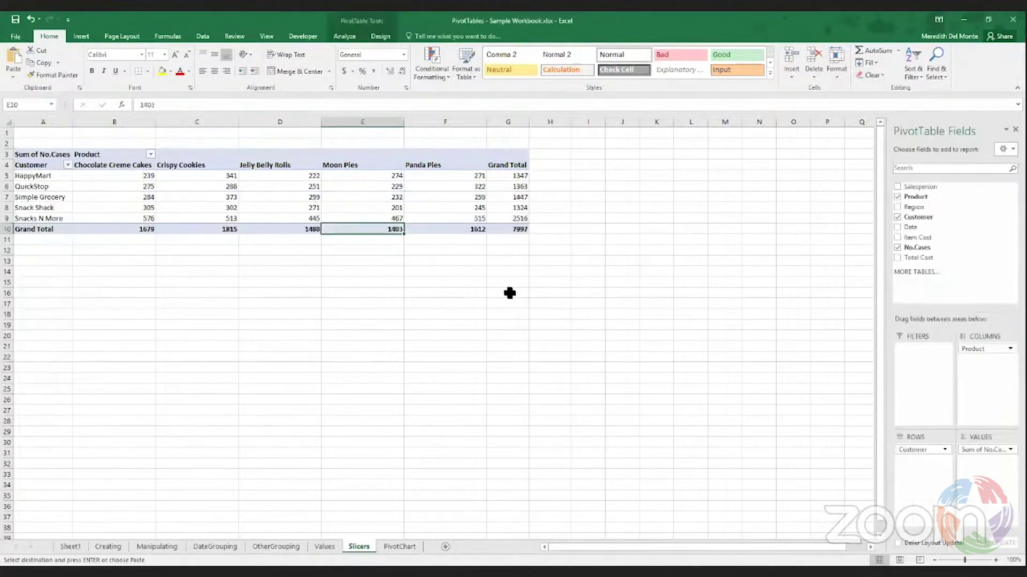
# Insert a Customer slicer, move it right of the pivot table and narrow it
pyautogui.click(341, 37)
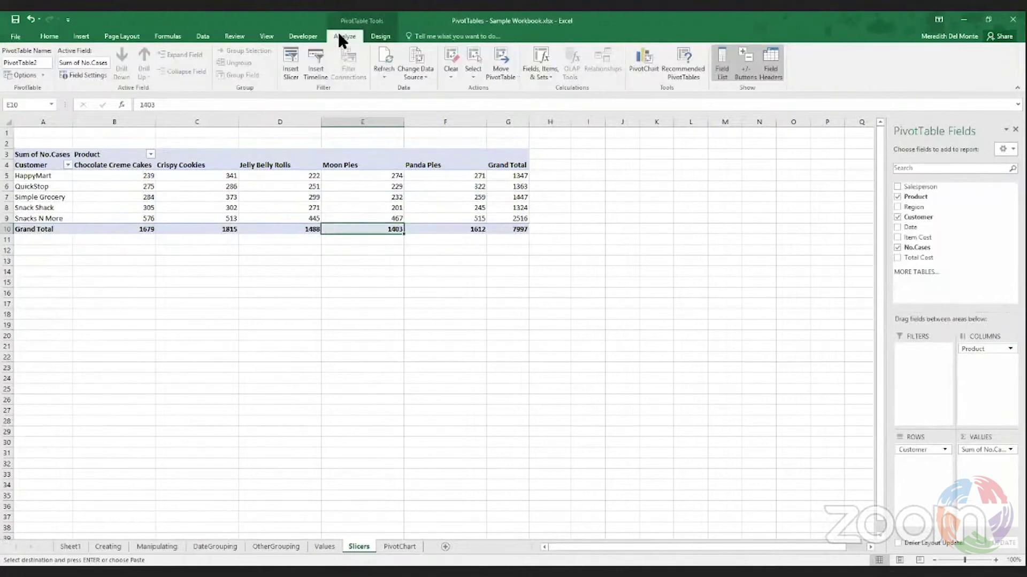
pyautogui.click(289, 64)
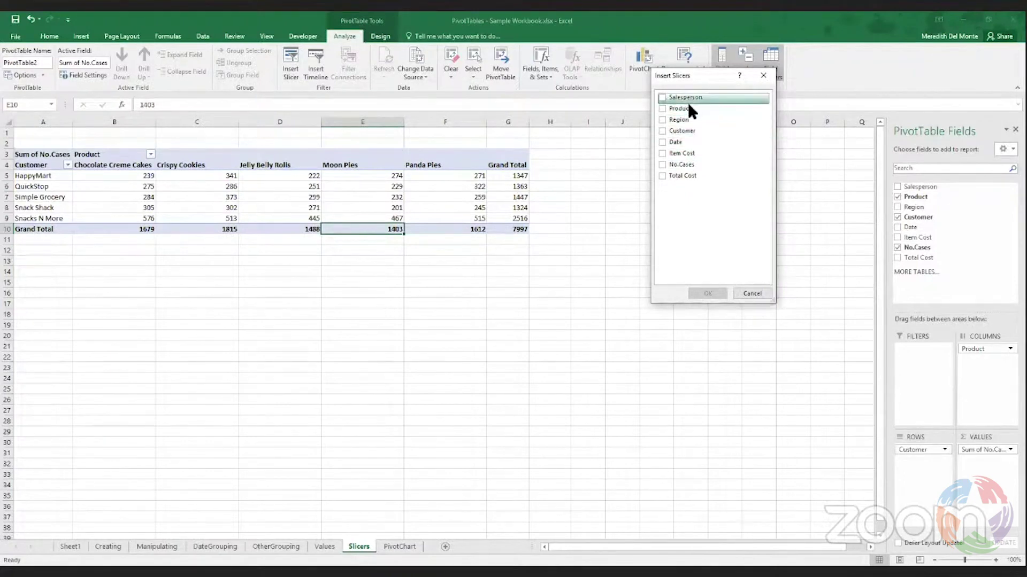
pyautogui.click(662, 131)
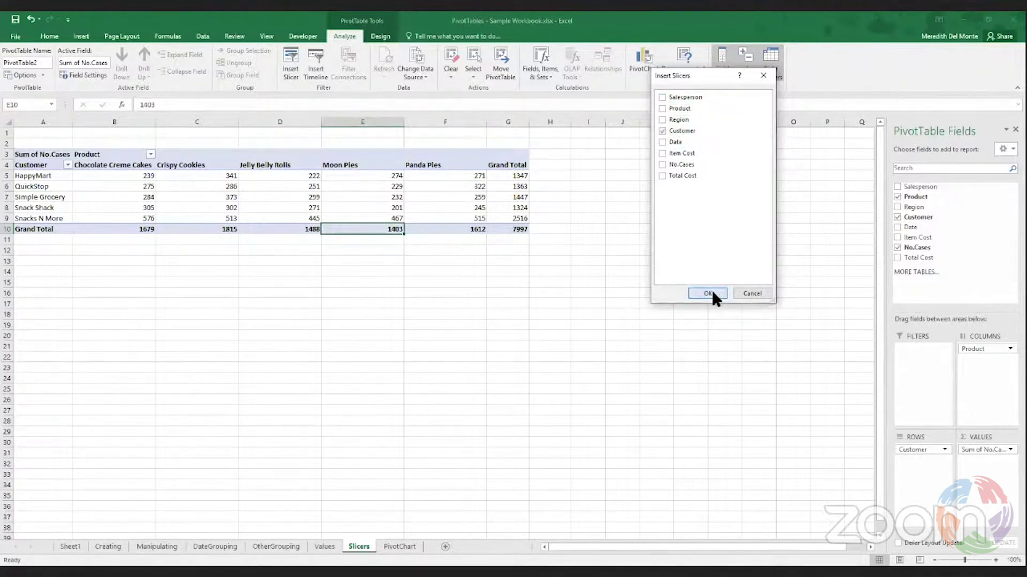
pyautogui.click(708, 293)
pyautogui.moveTo(441, 272); pyautogui.dragTo(661, 201)
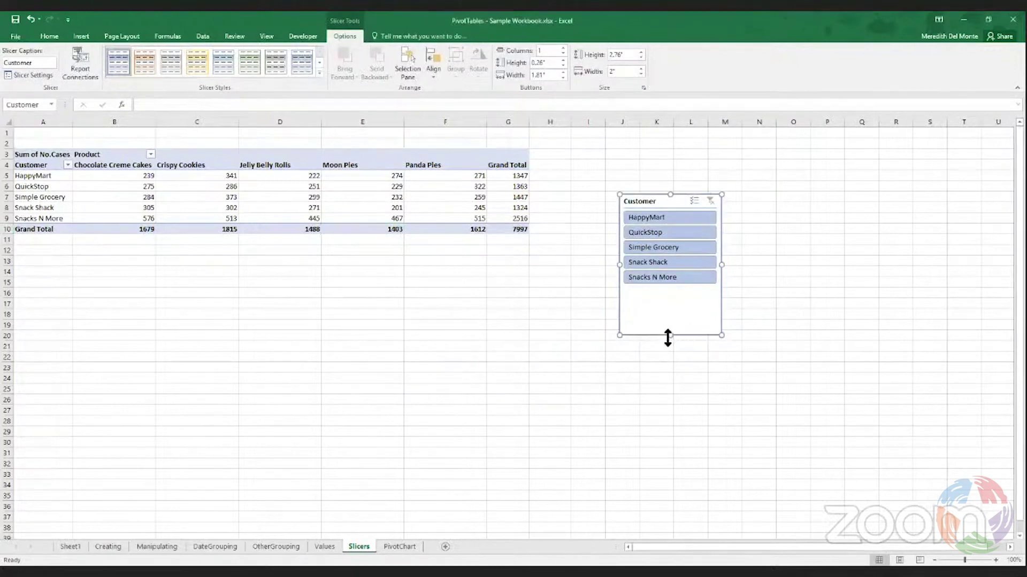
pyautogui.moveTo(668, 336); pyautogui.dragTo(667, 296)
pyautogui.moveTo(712, 247); pyautogui.dragTo(699, 248)
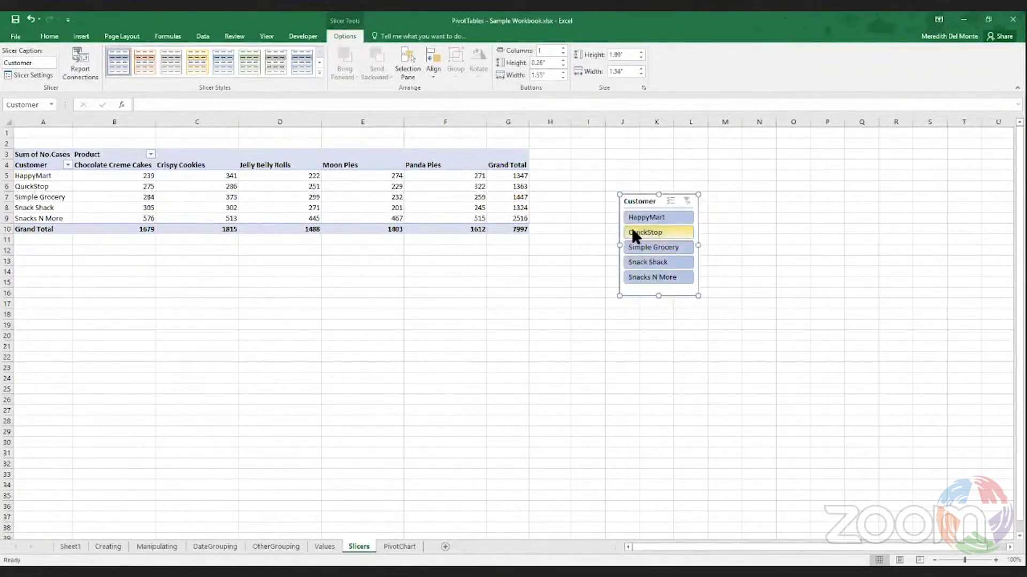
# Filter by HappyMart, QuickStop, then Simple Grocery; multi-select HappyMart and Snacks N More; clear
pyautogui.click(646, 217)
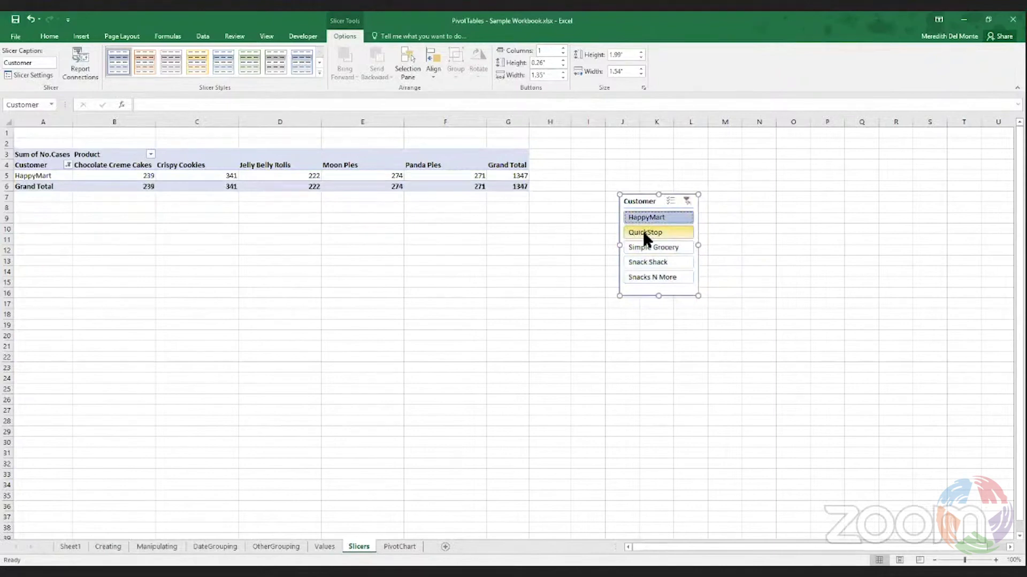
pyautogui.click(643, 231)
pyautogui.click(647, 244)
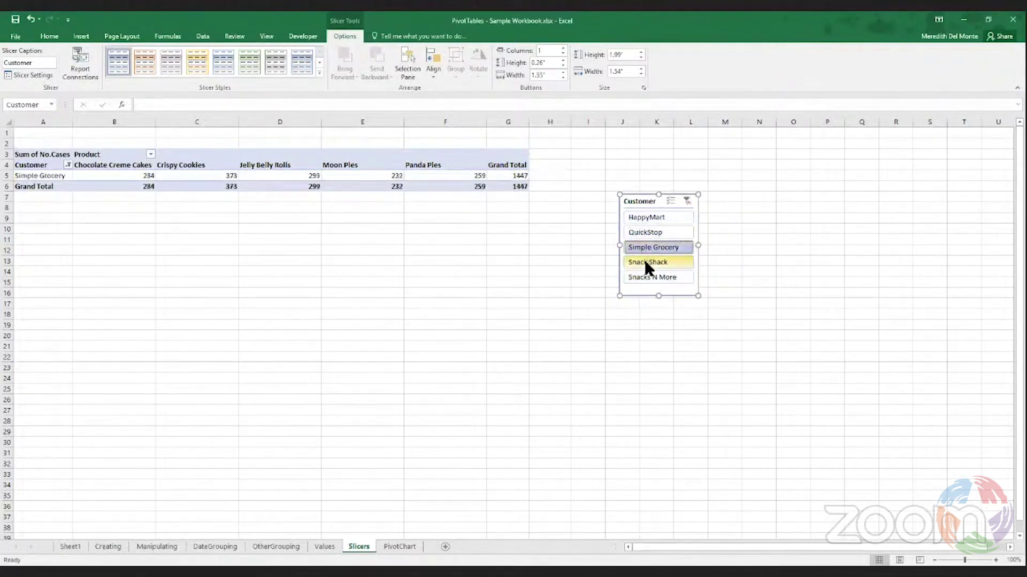
pyautogui.click(669, 201)
pyautogui.click(653, 216)
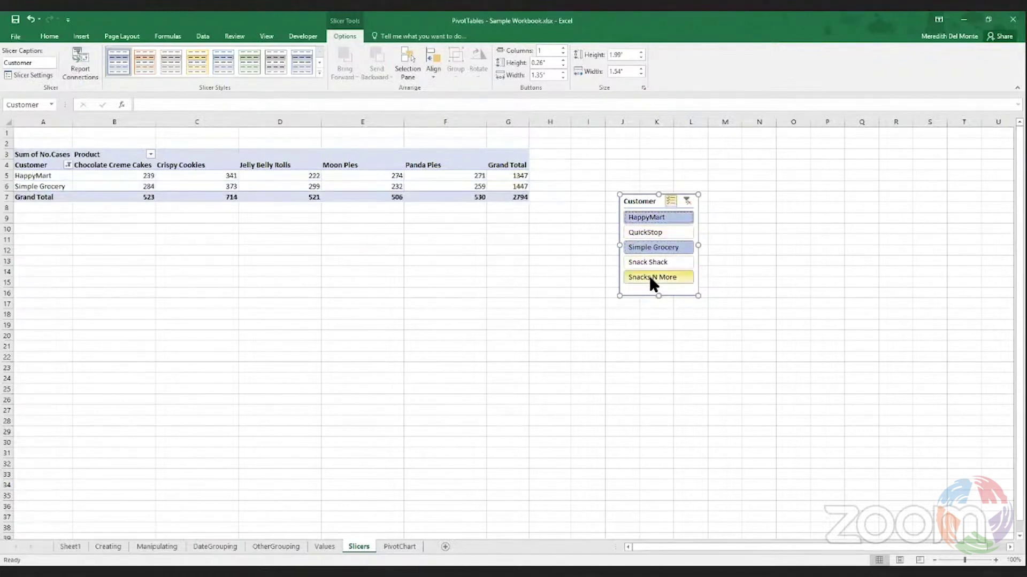
pyautogui.click(650, 277)
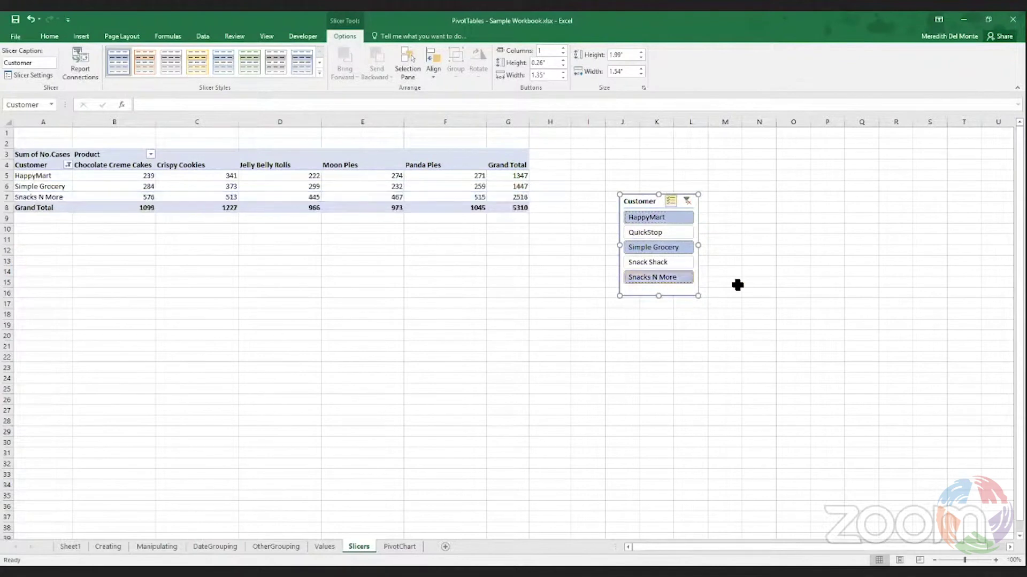
pyautogui.click(688, 202)
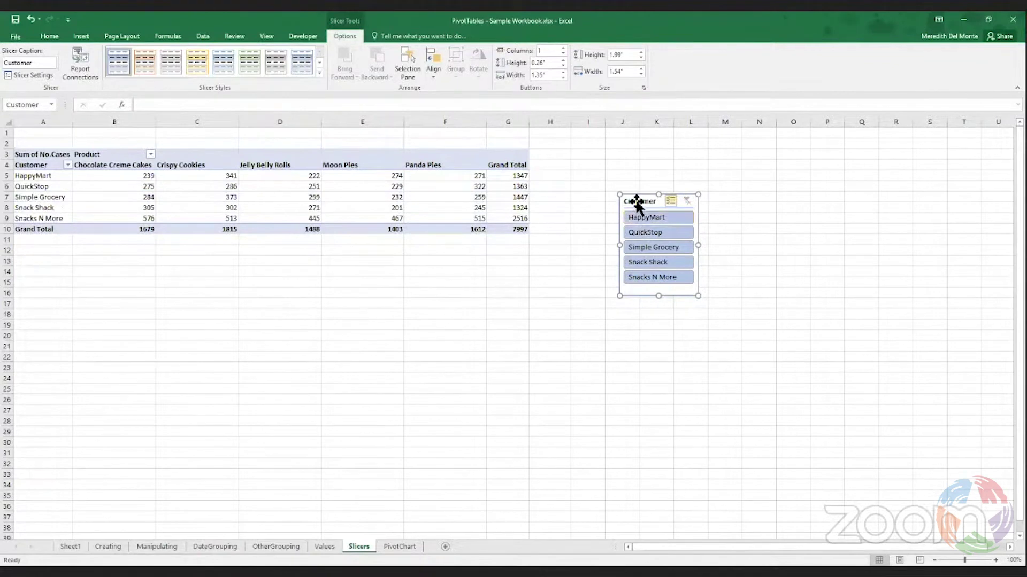
# Move the Customer slicer below the pivot, deselect four customers, clear it, then delete it
pyautogui.moveTo(636, 201); pyautogui.dragTo(380, 246)
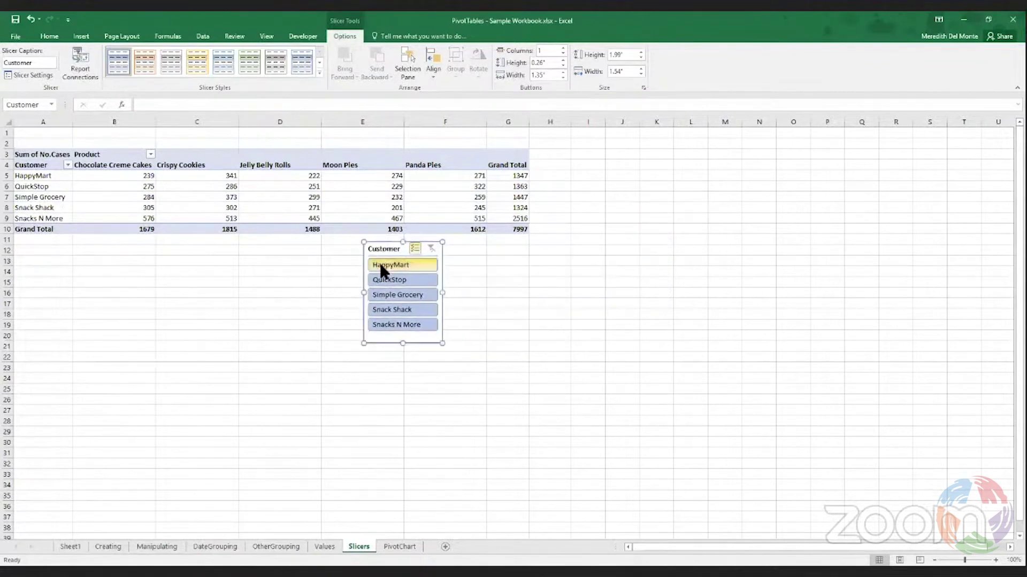
pyautogui.click(380, 262)
pyautogui.click(380, 278)
pyautogui.click(381, 294)
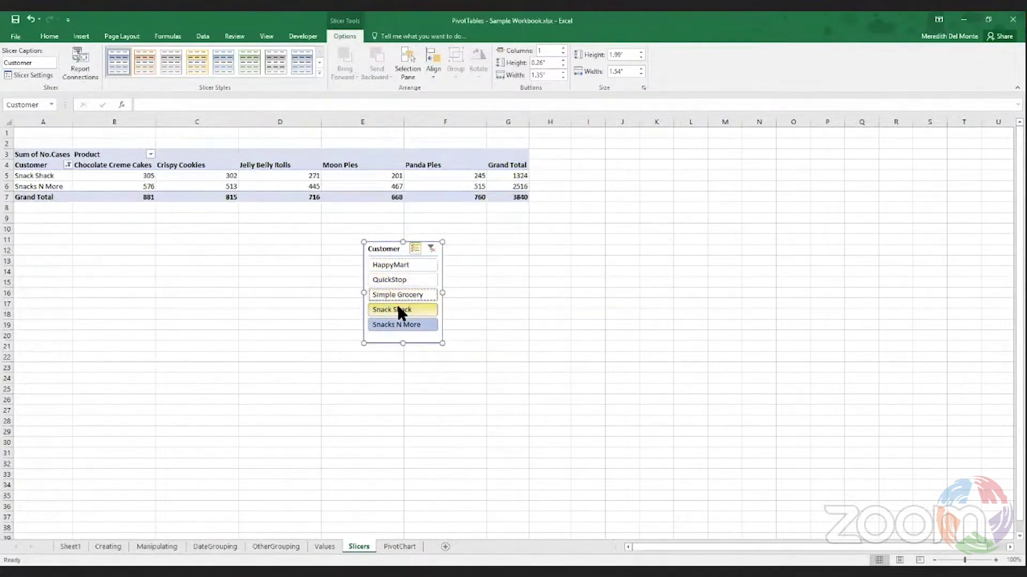
pyautogui.click(397, 309)
pyautogui.click(430, 248)
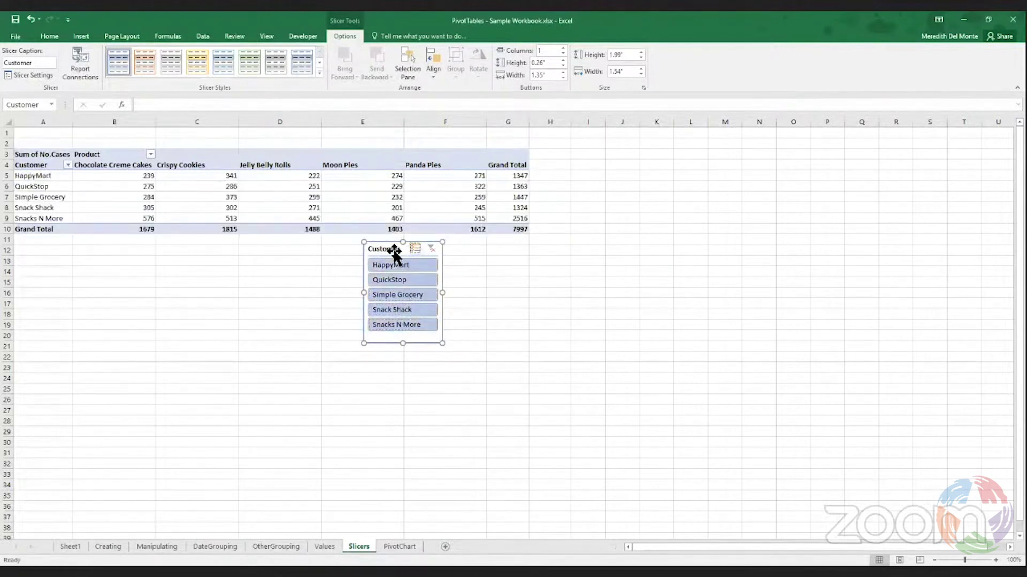
pyautogui.moveTo(397, 251); pyautogui.dragTo(481, 295)
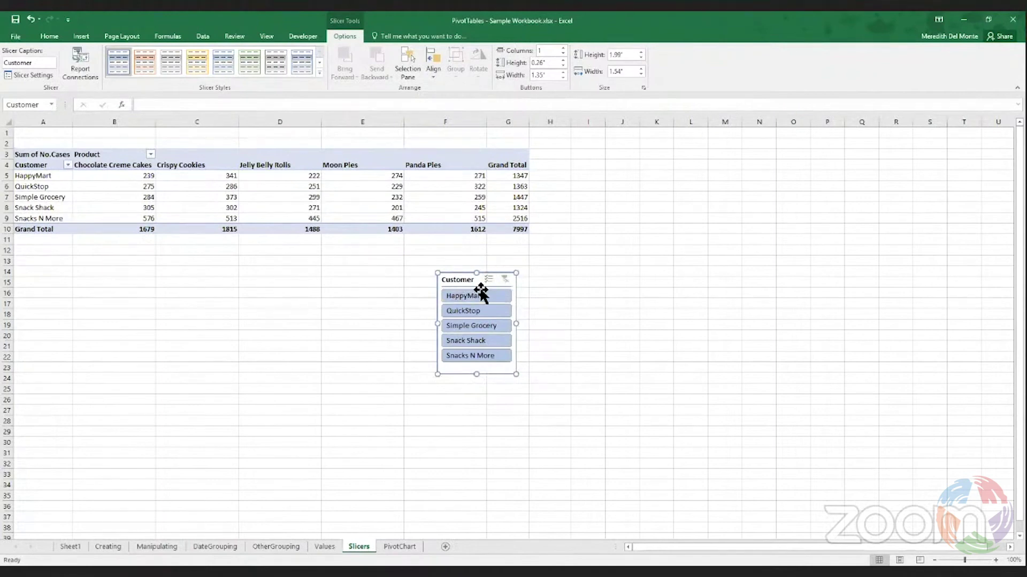
pyautogui.press('Delete')
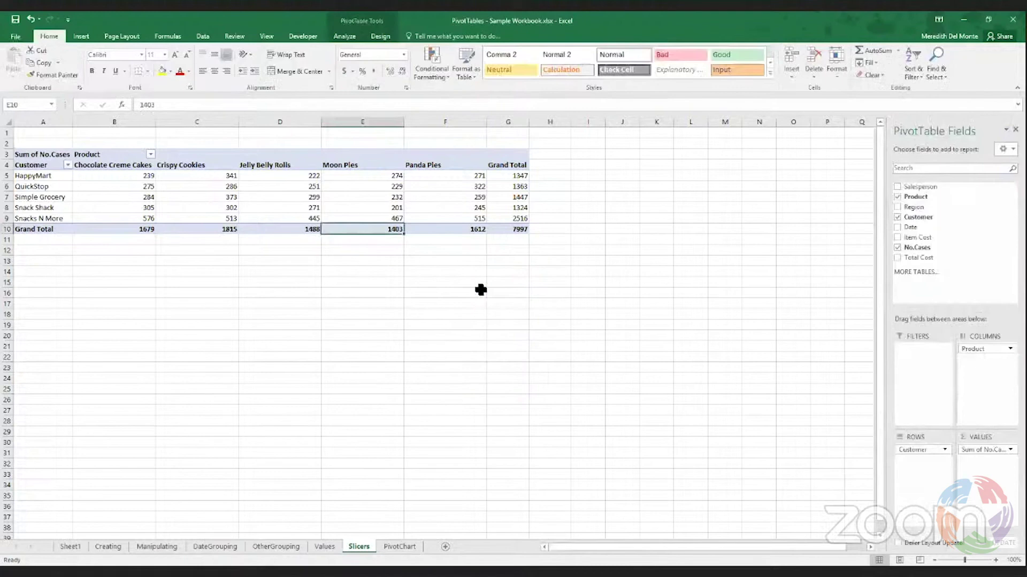
# Insert a Date slicer and widen it so the date ranges fit
pyautogui.click(345, 36)
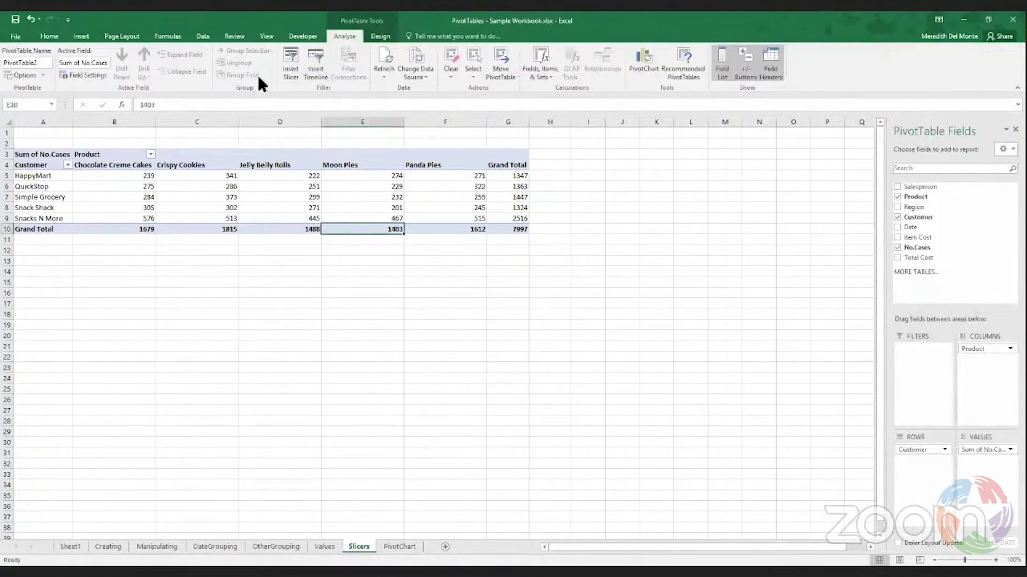
pyautogui.click(284, 69)
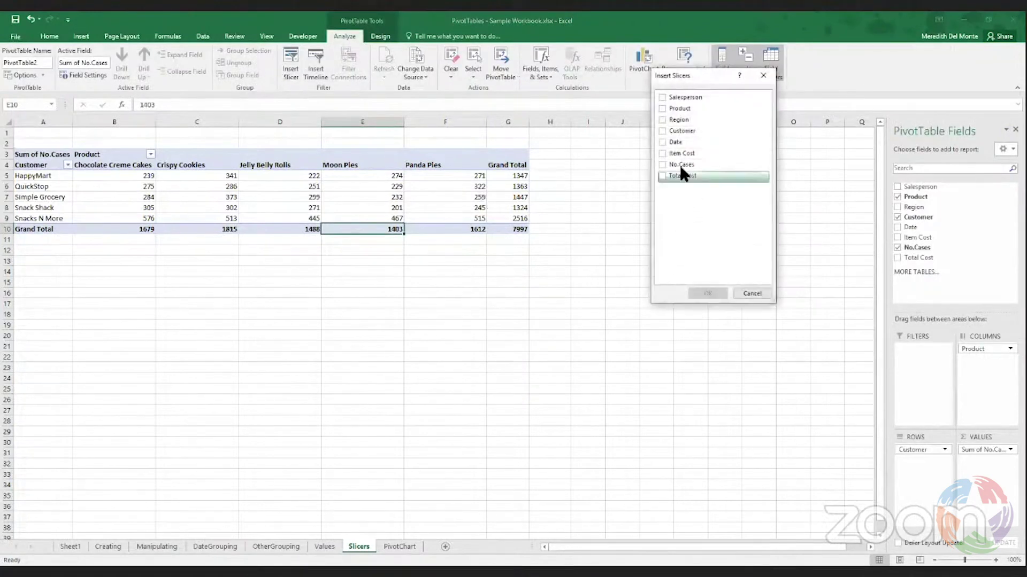
pyautogui.click(663, 142)
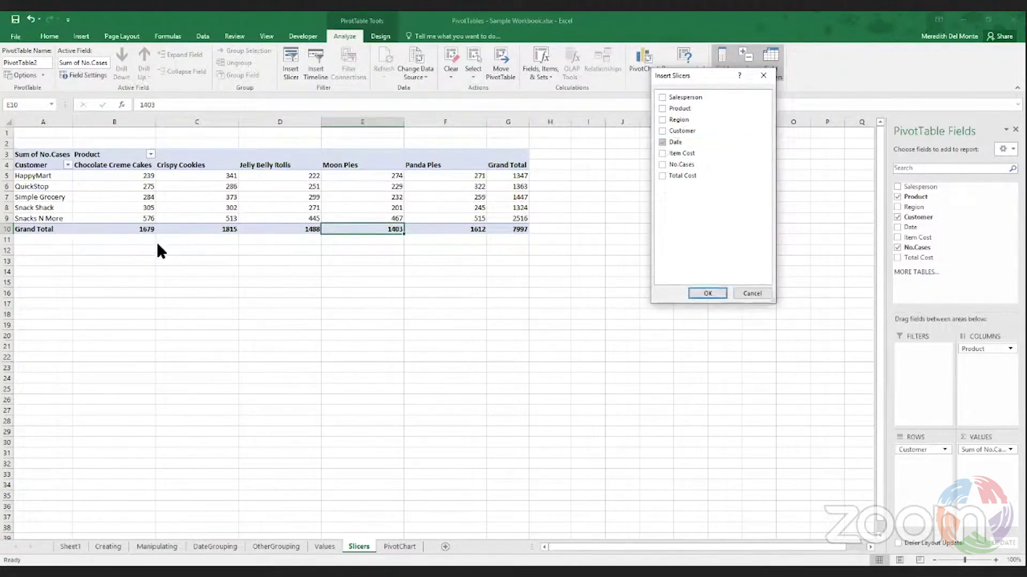
pyautogui.click(706, 293)
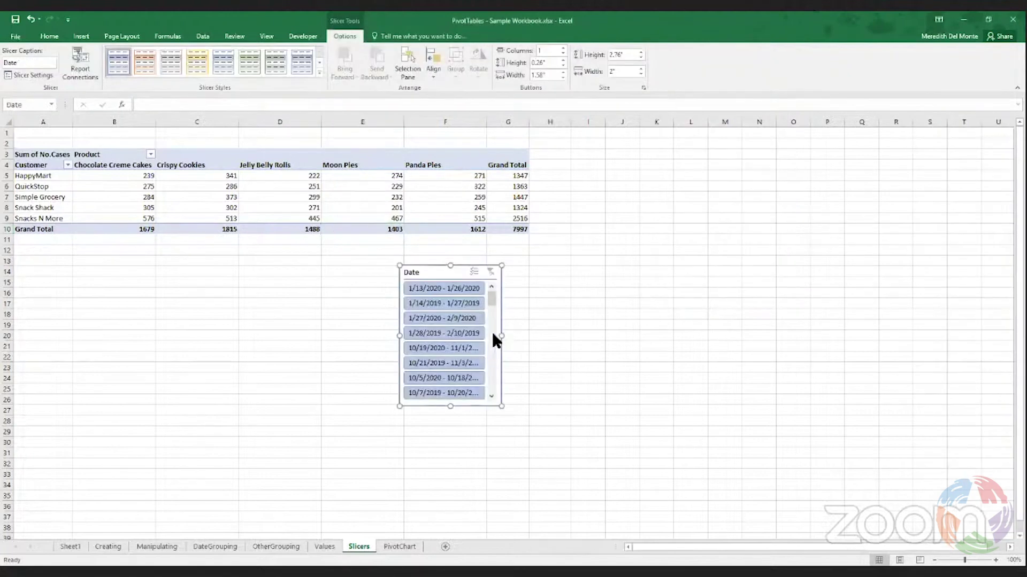
pyautogui.moveTo(503, 337); pyautogui.dragTo(540, 337)
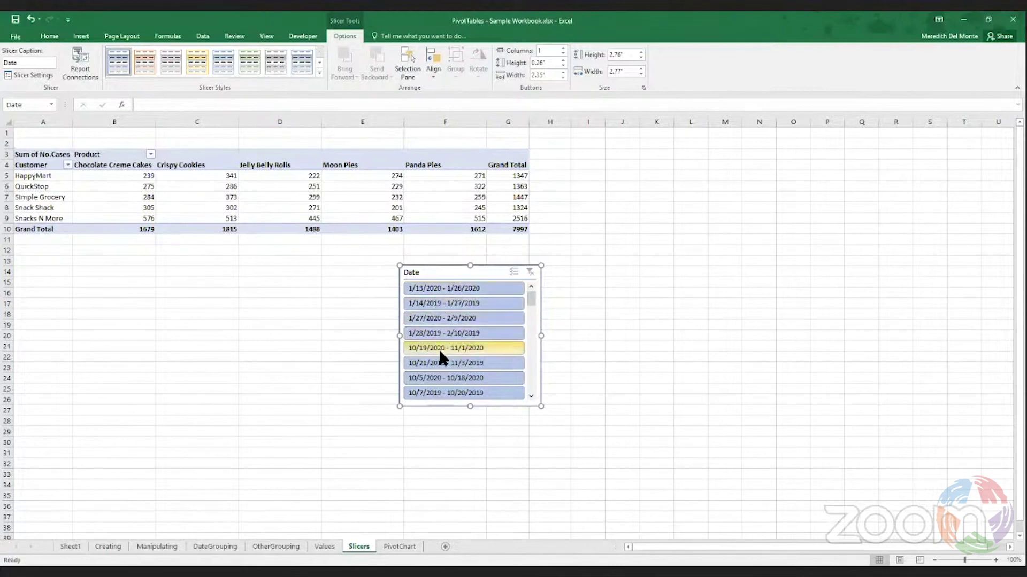
# Try several date-range filters with multi-select, clear them, and delete the Date slicer
pyautogui.click(437, 288)
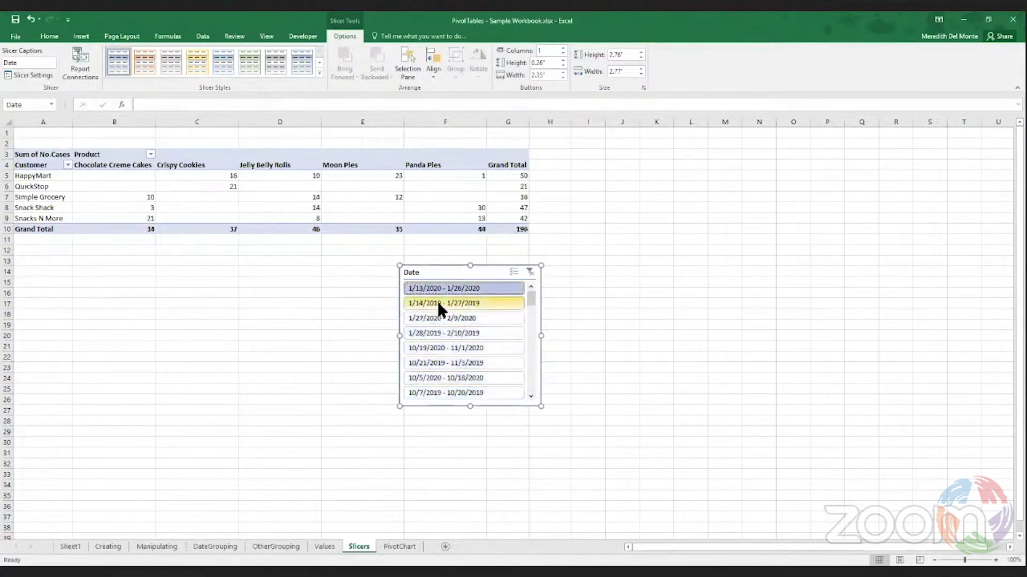
pyautogui.click(438, 302)
pyautogui.click(438, 321)
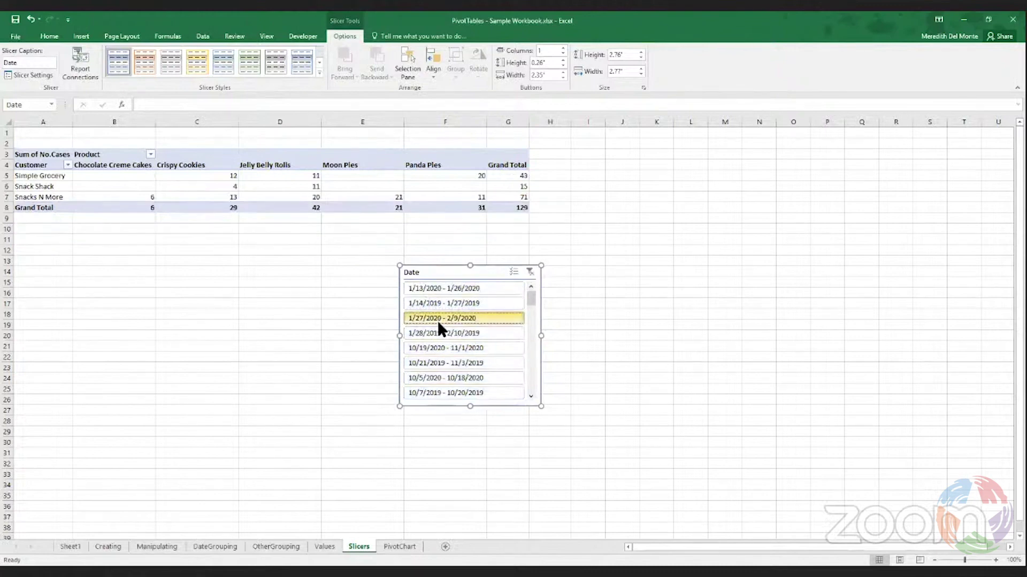
pyautogui.click(514, 274)
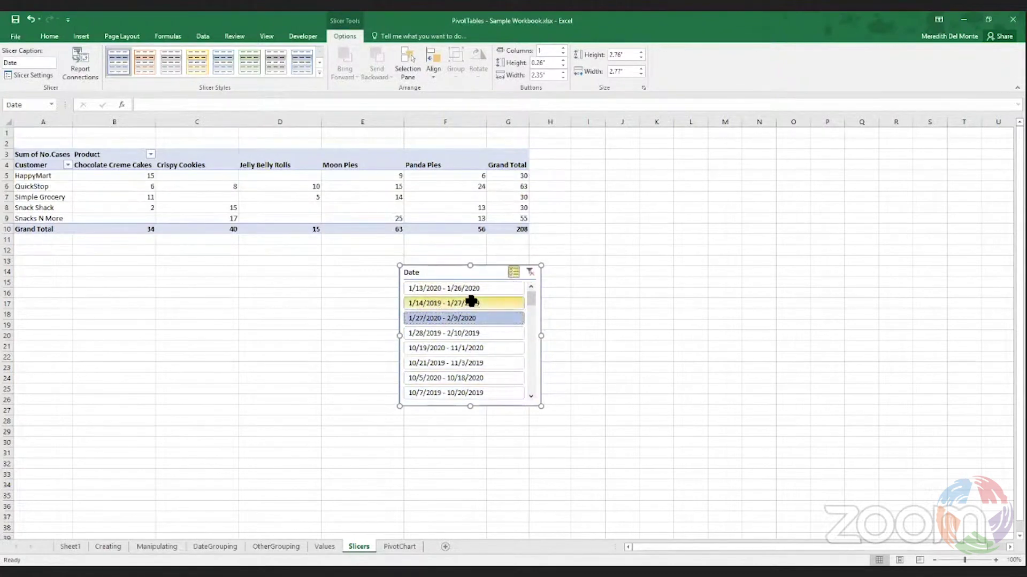
pyautogui.moveTo(472, 304); pyautogui.dragTo(465, 334)
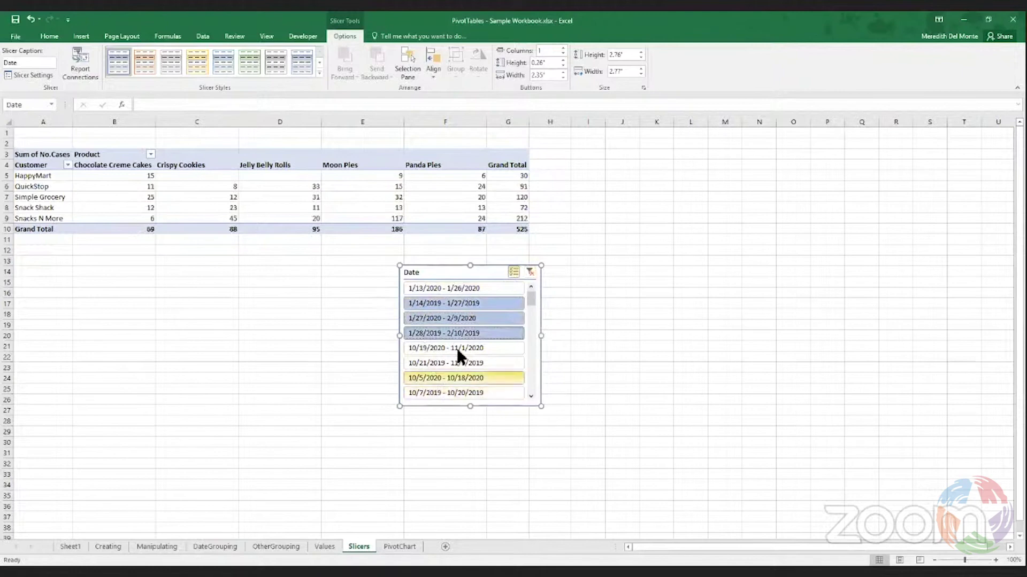
pyautogui.click(529, 271)
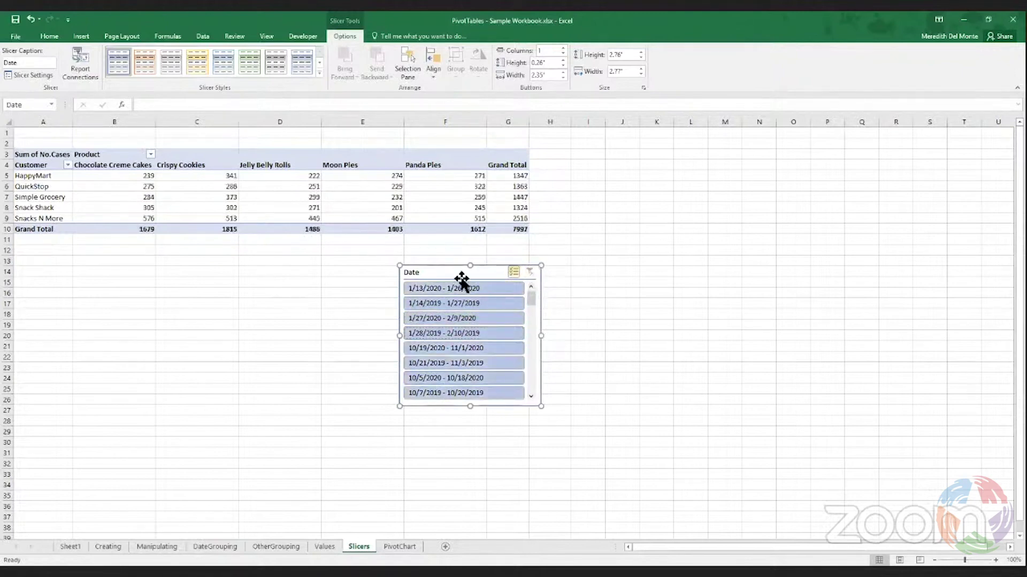
pyautogui.press('Delete')
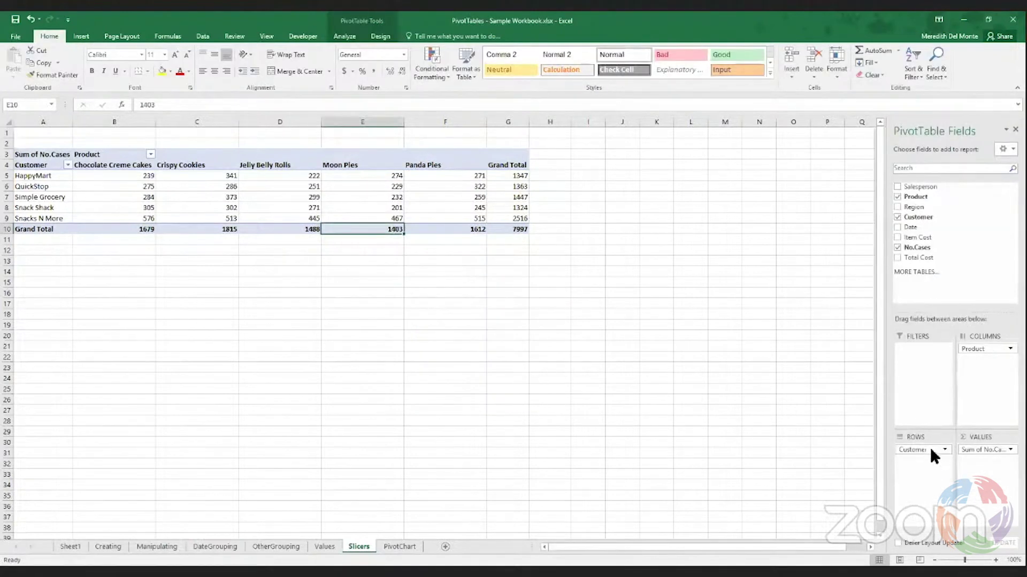
# Add Date to the pivot rows and group it by Months and Quarters instead of Days
pyautogui.moveTo(911, 227); pyautogui.dragTo(929, 483)
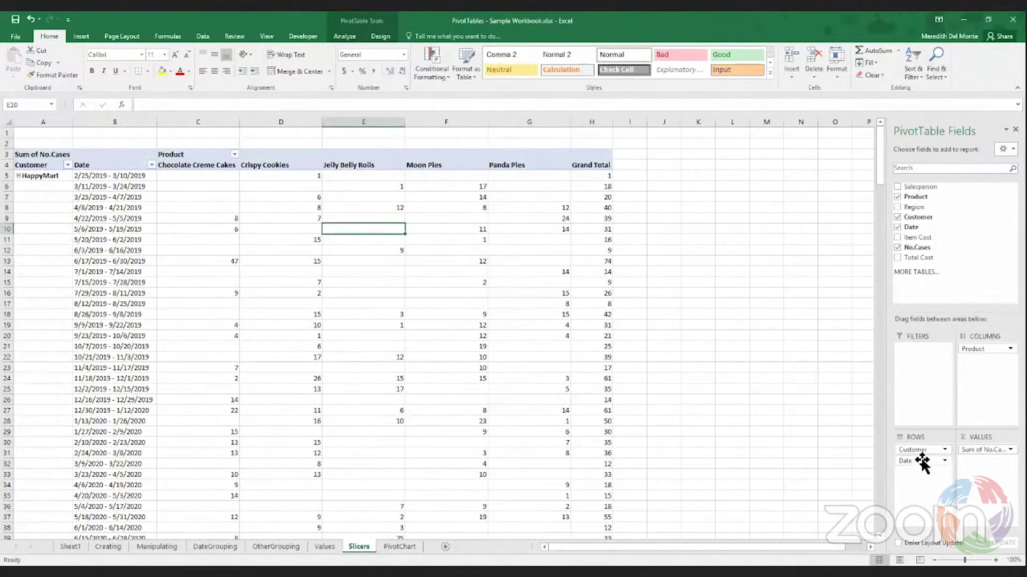
pyautogui.rightClick(119, 240)
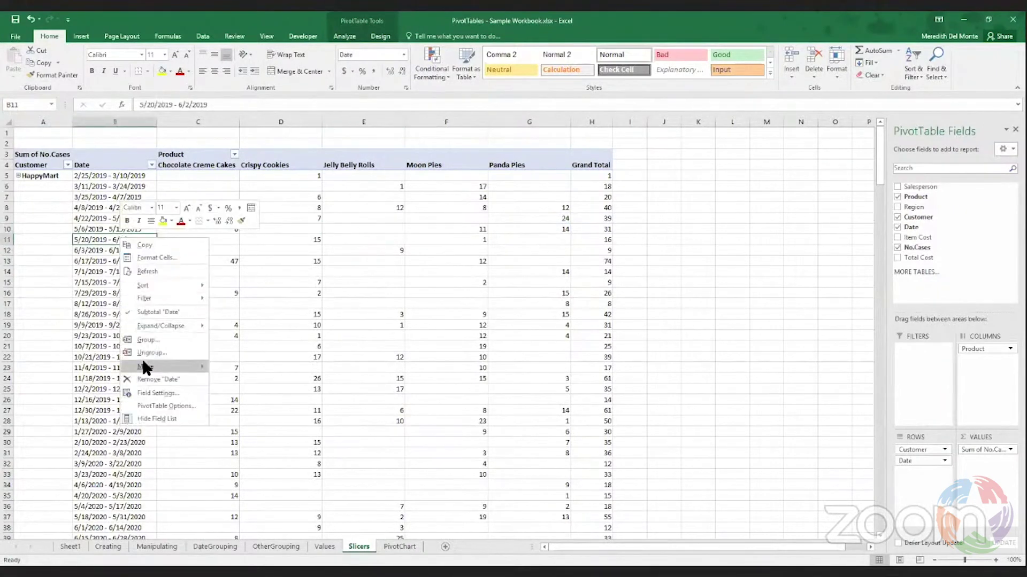
pyautogui.click(146, 340)
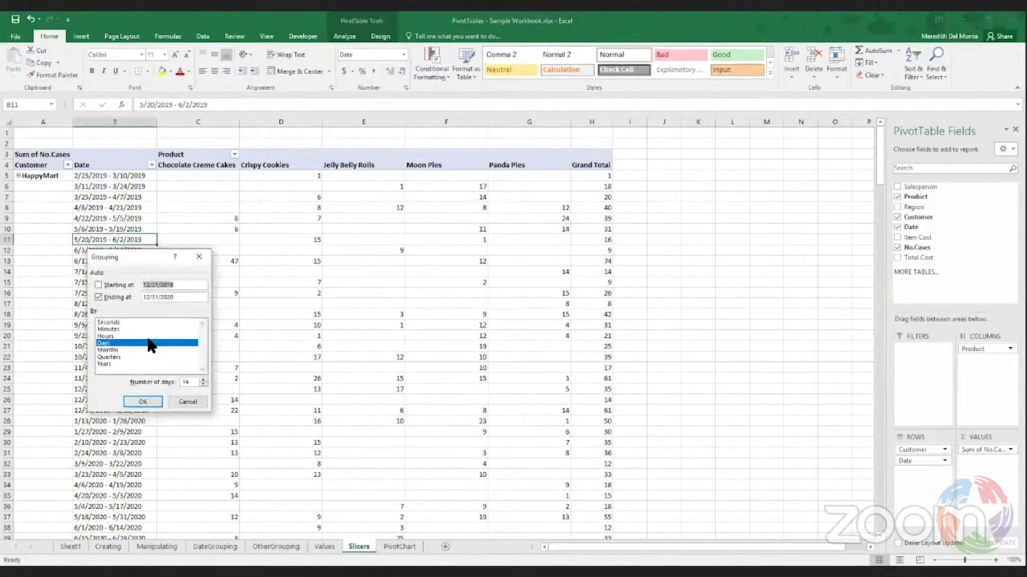
pyautogui.click(108, 351)
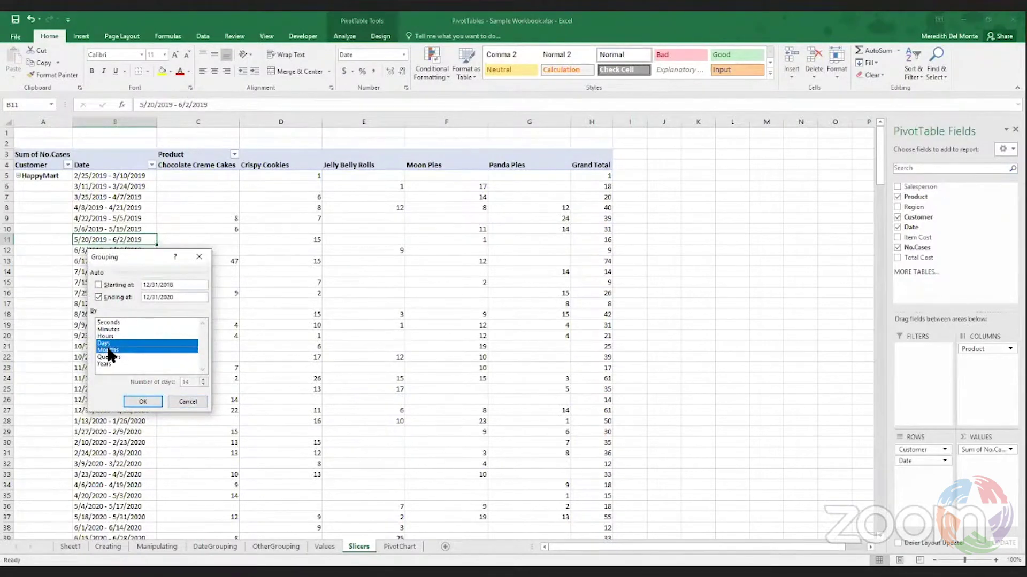
pyautogui.click(108, 343)
pyautogui.click(110, 357)
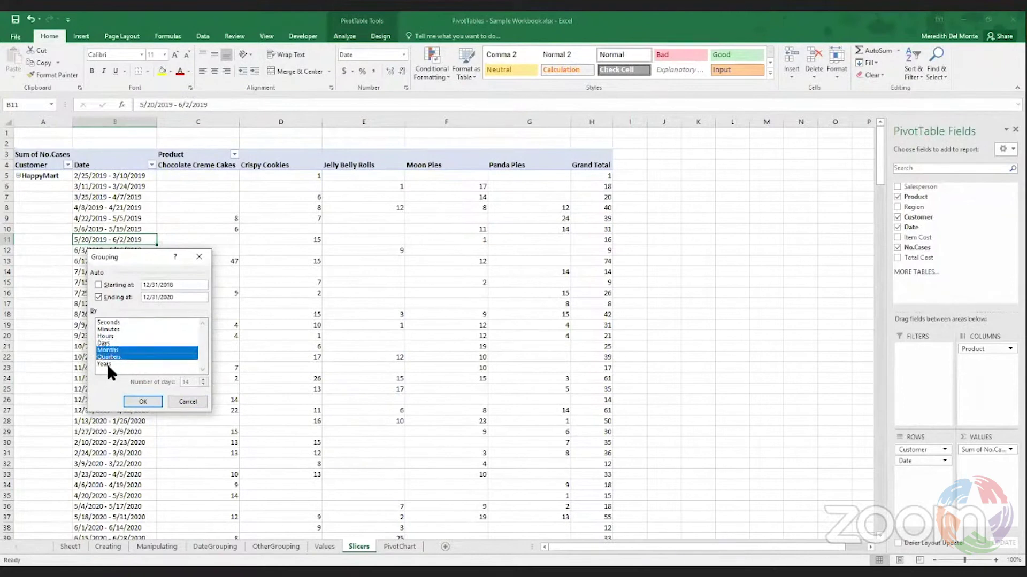
pyautogui.click(149, 400)
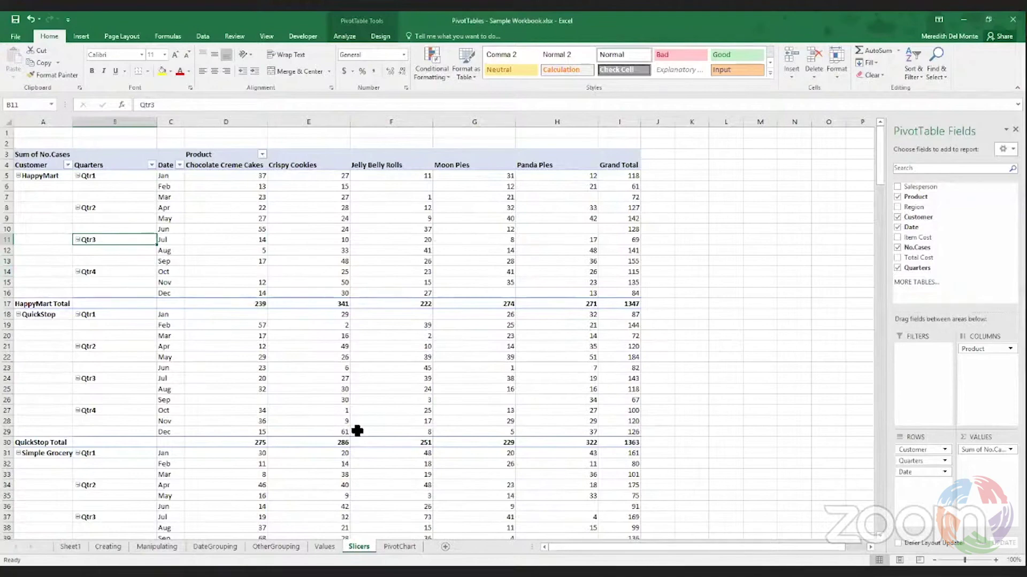
# Drag Quarters out of the Rows area so customers break down by month
pyautogui.scroll(-1, 235, 319)
pyautogui.scroll(-11, 235, 318)
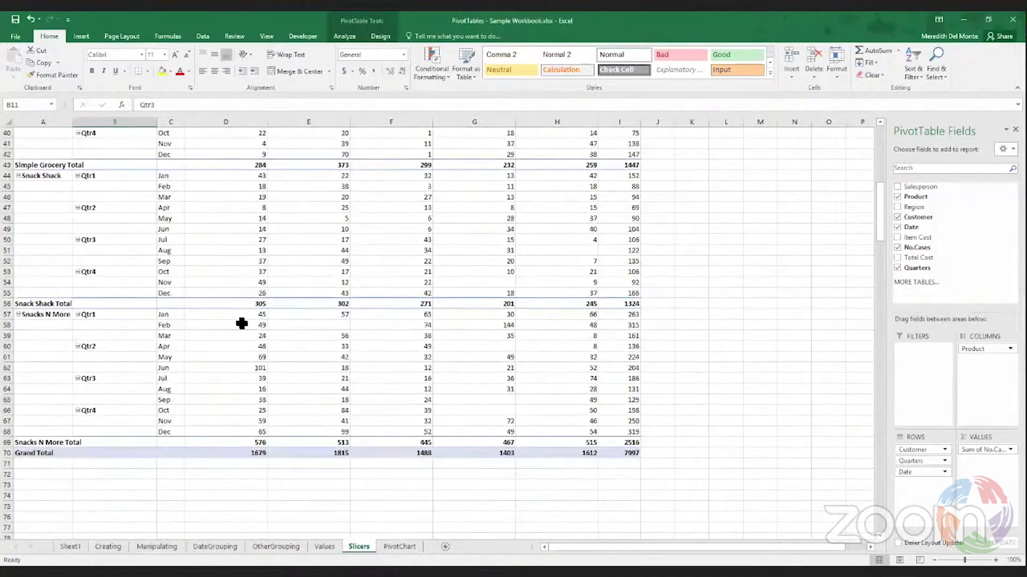
pyautogui.scroll(9, 241, 323)
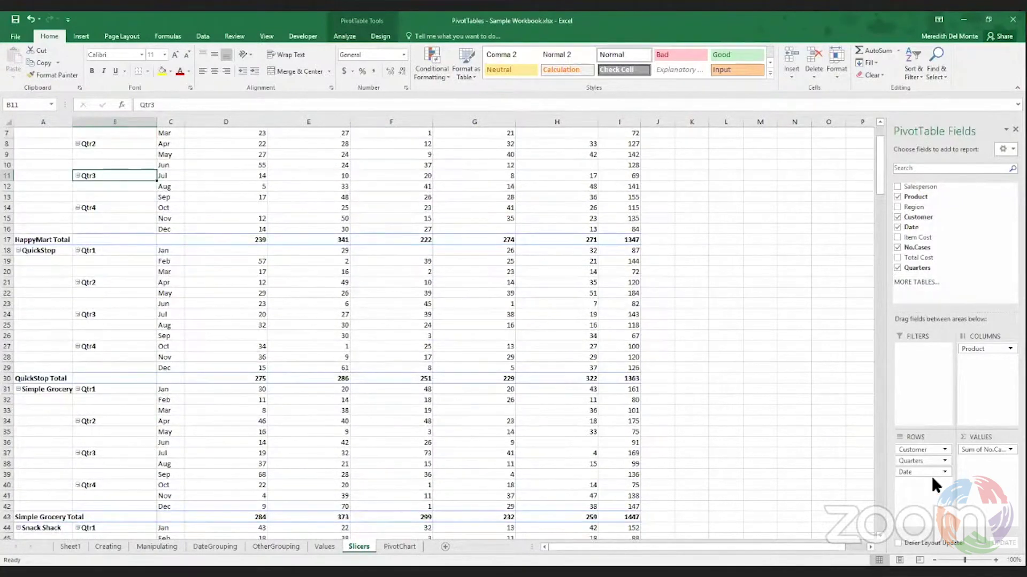
pyautogui.moveTo(922, 463); pyautogui.dragTo(843, 456)
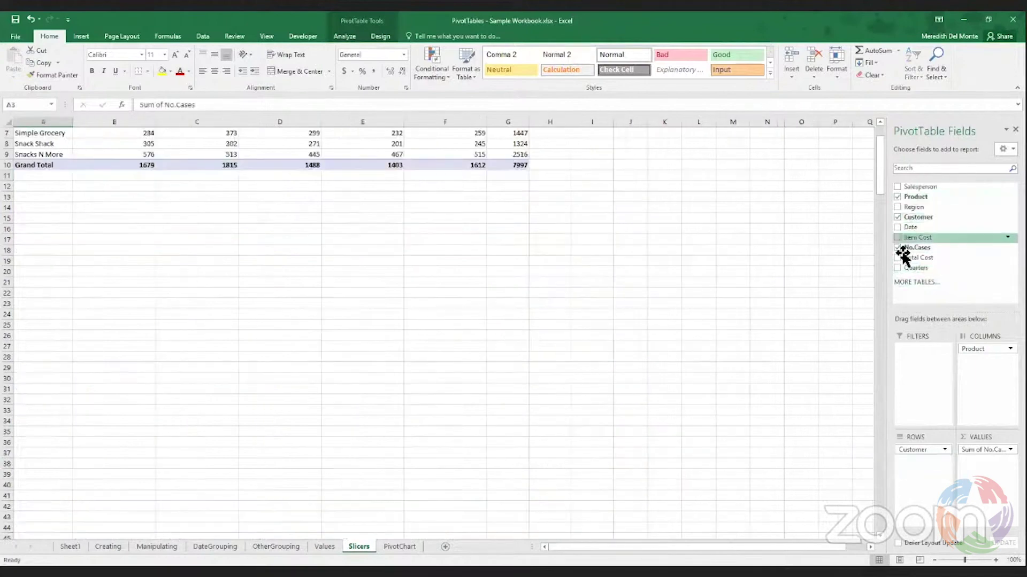
# Insert a slicer for the Date field from PivotTable Analyze
pyautogui.scroll(2, 633, 272)
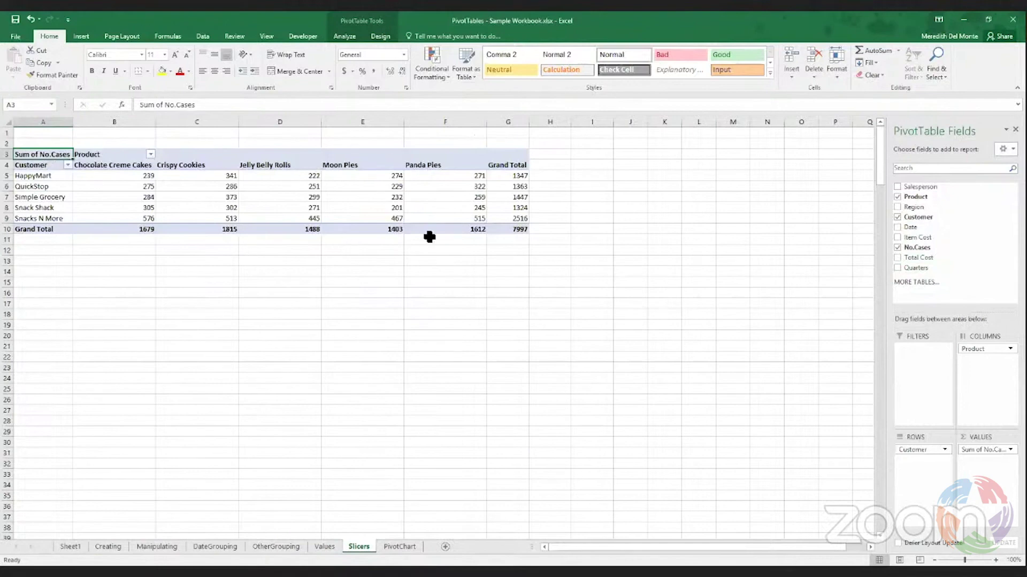
pyautogui.click(348, 35)
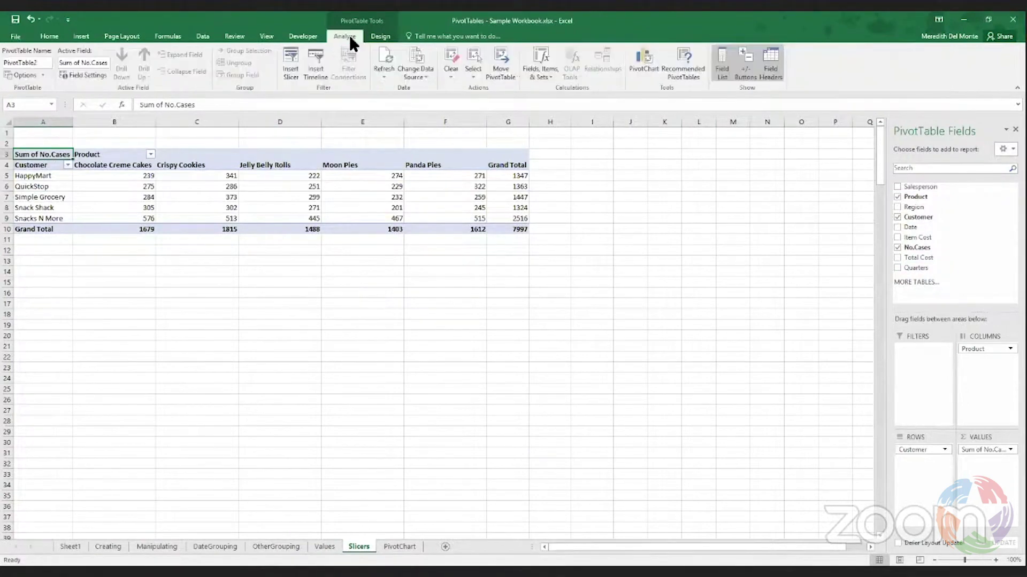
pyautogui.click(288, 80)
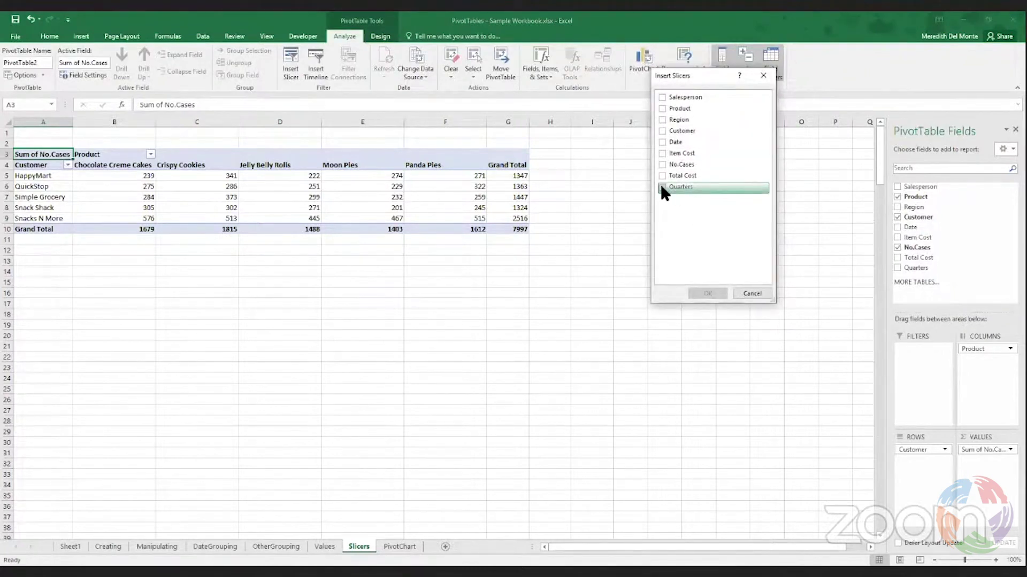
pyautogui.click(662, 142)
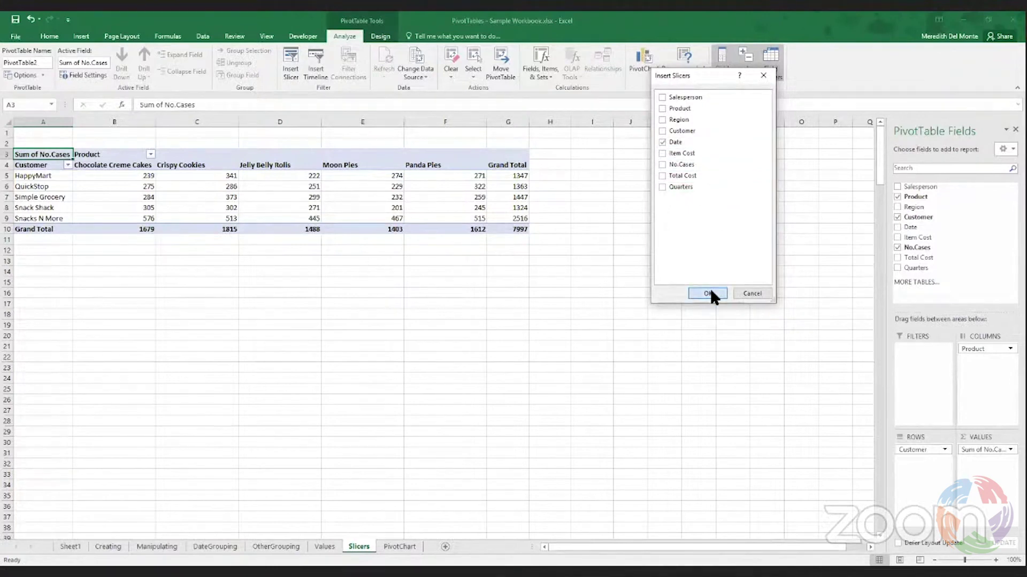
pyautogui.click(709, 292)
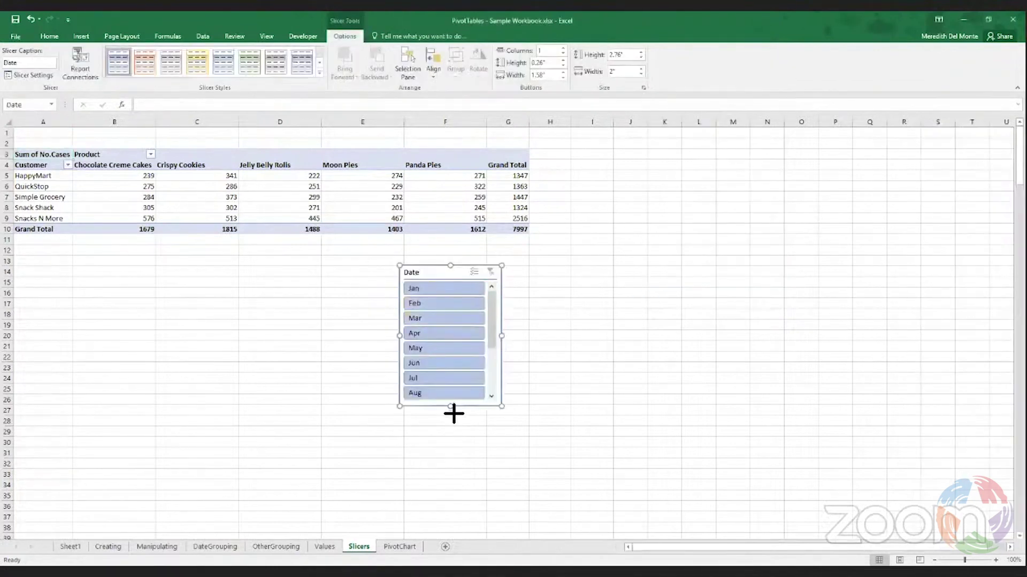
# Resize the Date slicer to show Jan–Nov, then open its Size and Properties pane
pyautogui.moveTo(450, 407); pyautogui.dragTo(450, 453)
pyautogui.moveTo(502, 359)
pyautogui.mouseDown()
pyautogui.moveTo(577, 360)
pyautogui.moveTo(487, 359)
pyautogui.mouseUp()
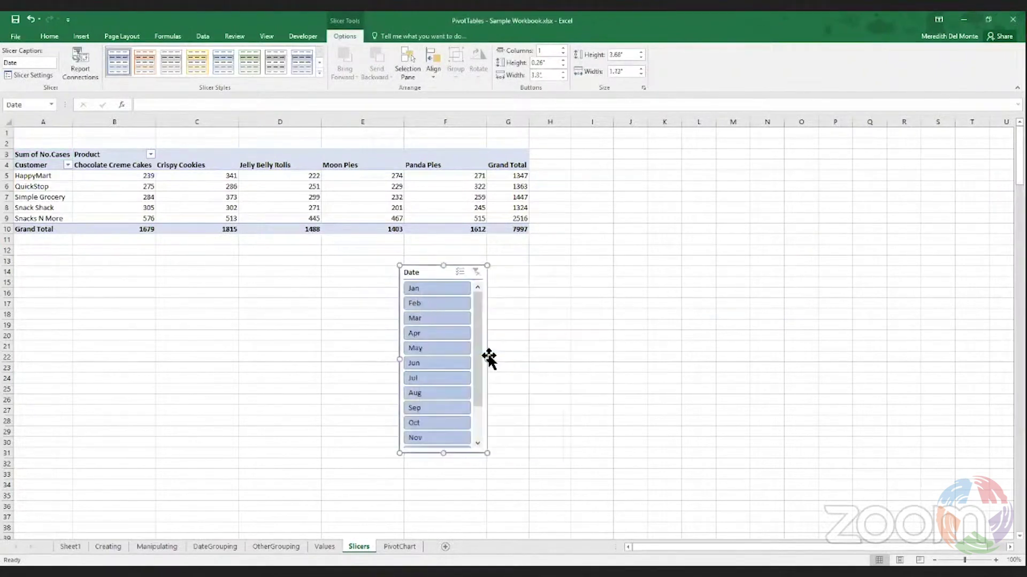
pyautogui.rightClick(449, 311)
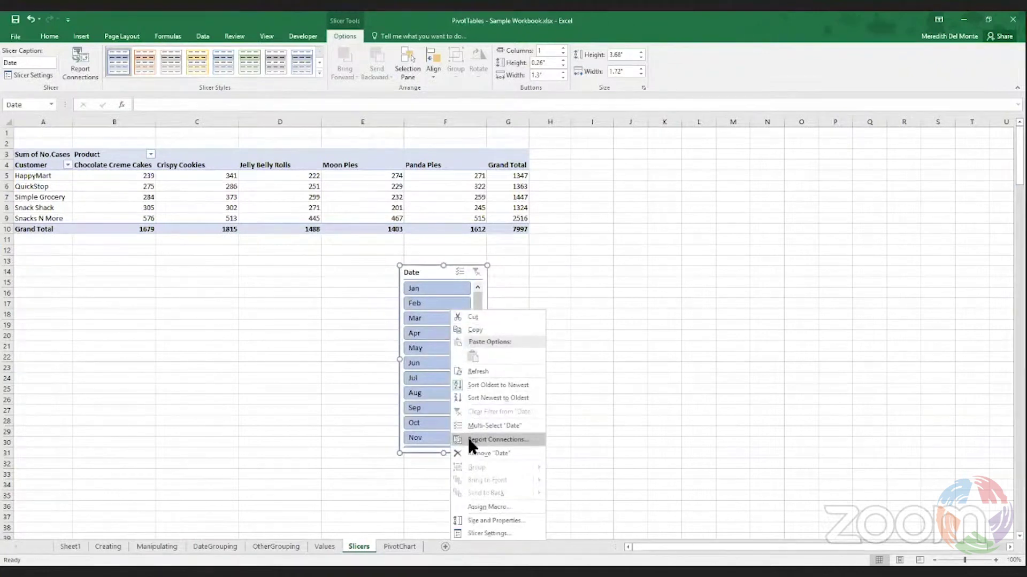
pyautogui.click(471, 534)
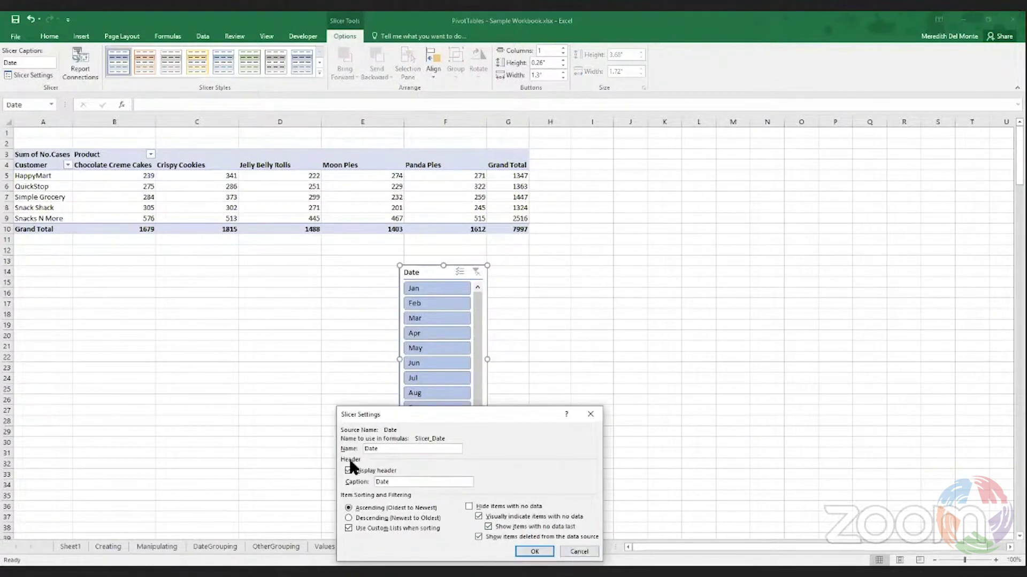
pyautogui.click(575, 545)
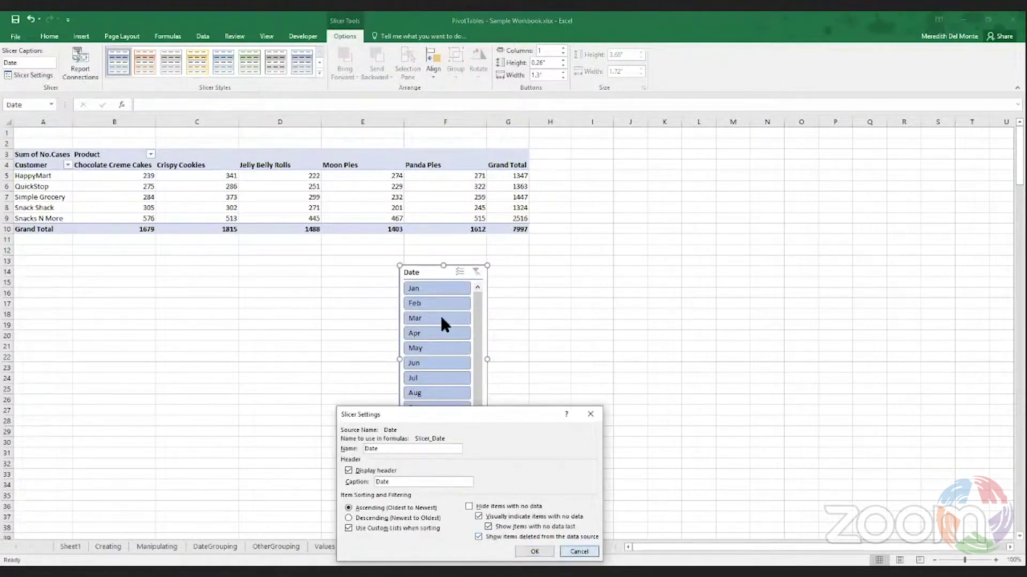
pyautogui.rightClick(443, 275)
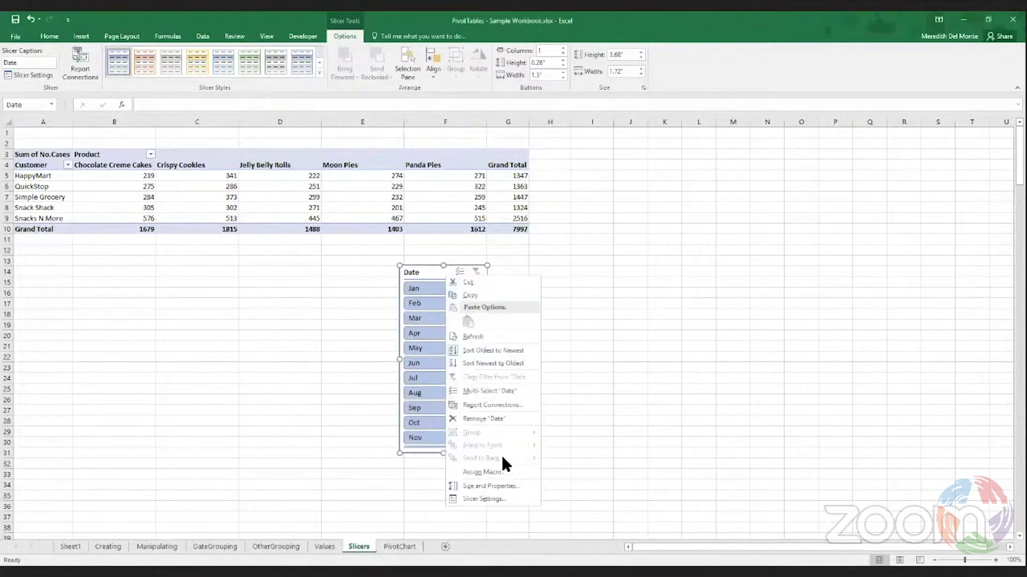
pyautogui.click(493, 485)
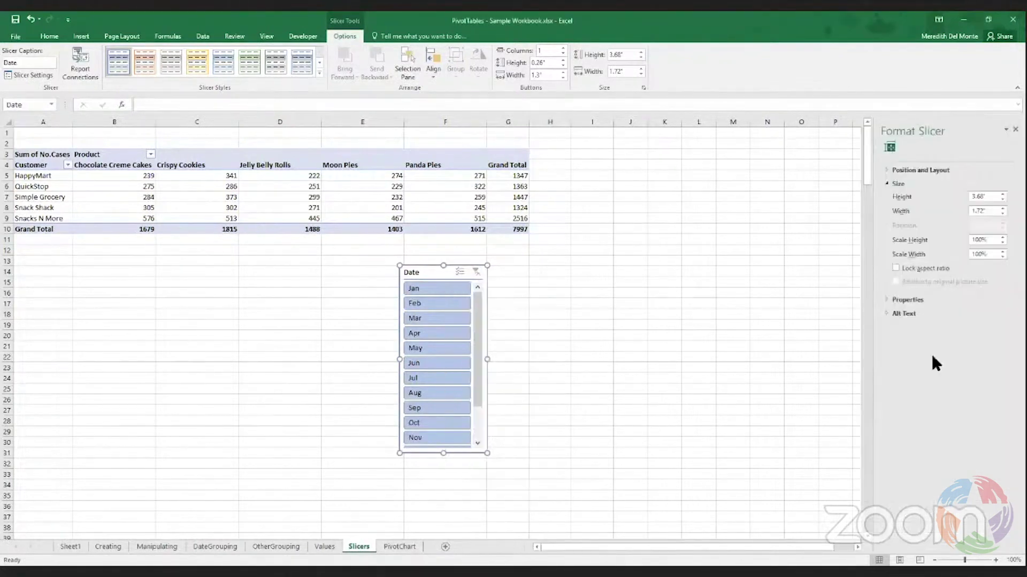
# Try March and January month filters, clear them, and close the Format Slicer pane
pyautogui.click(919, 300)
pyautogui.click(919, 300)
pyautogui.click(409, 321)
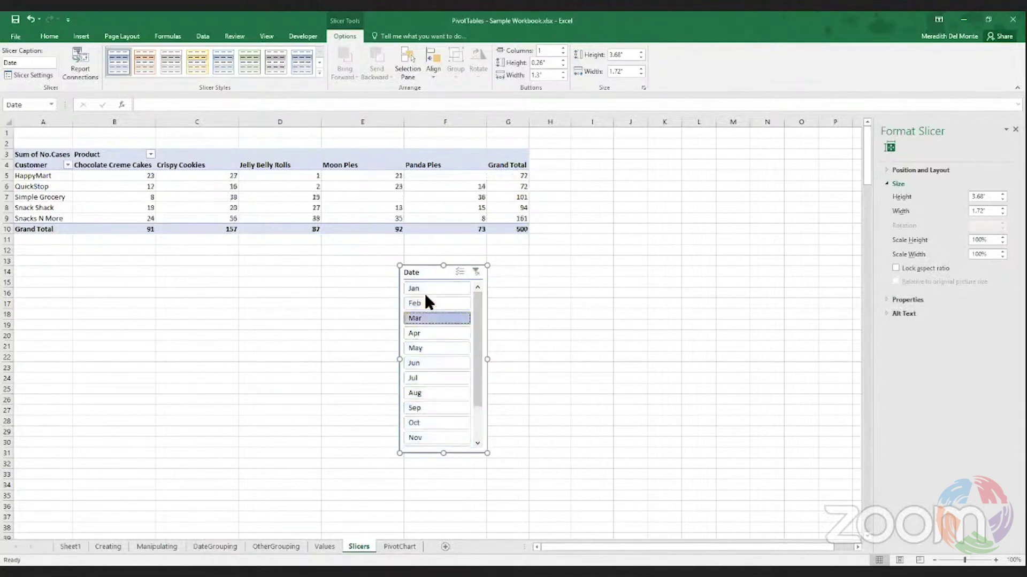
pyautogui.click(424, 288)
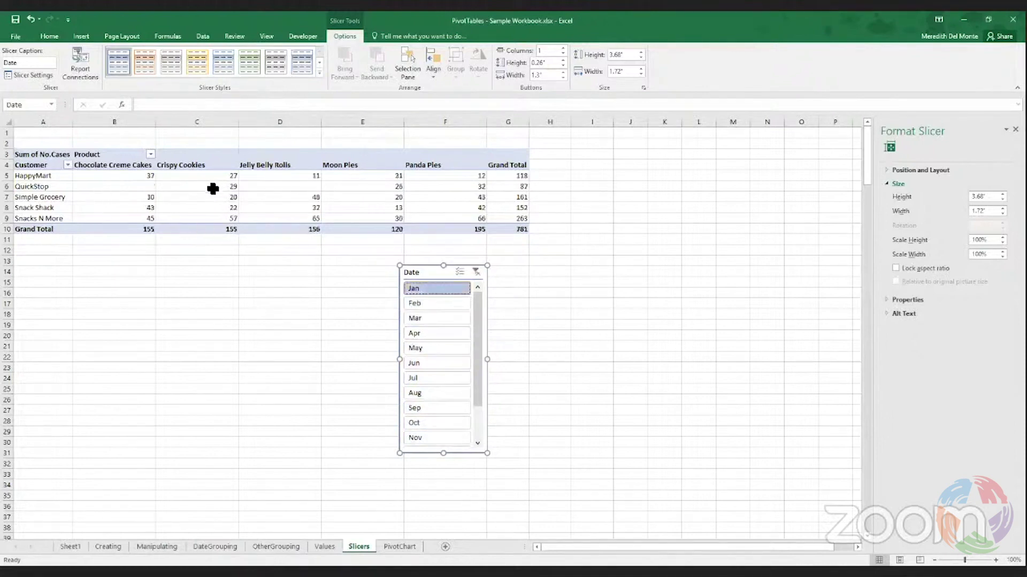
pyautogui.click(460, 271)
pyautogui.click(475, 272)
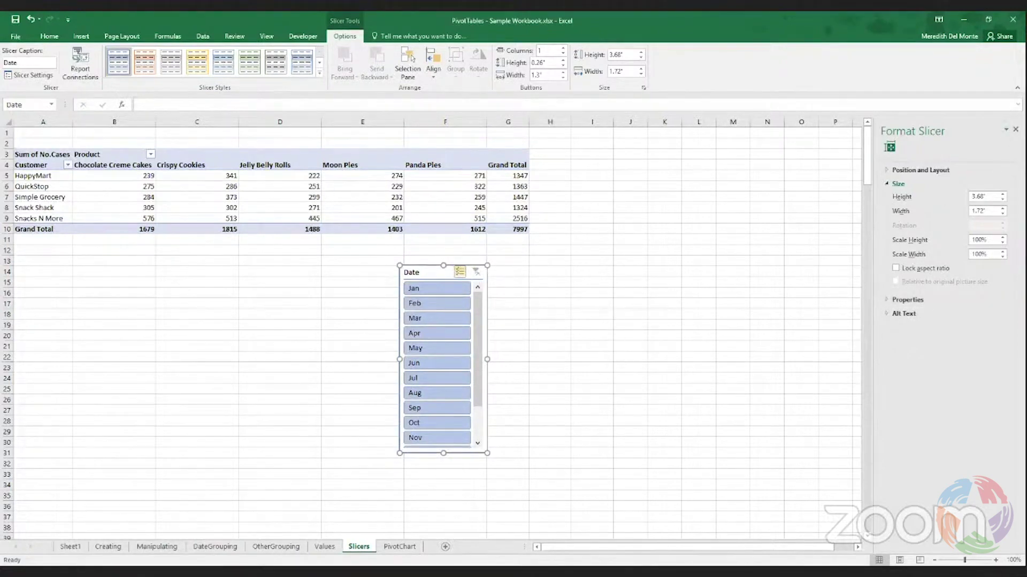
pyautogui.click(1015, 130)
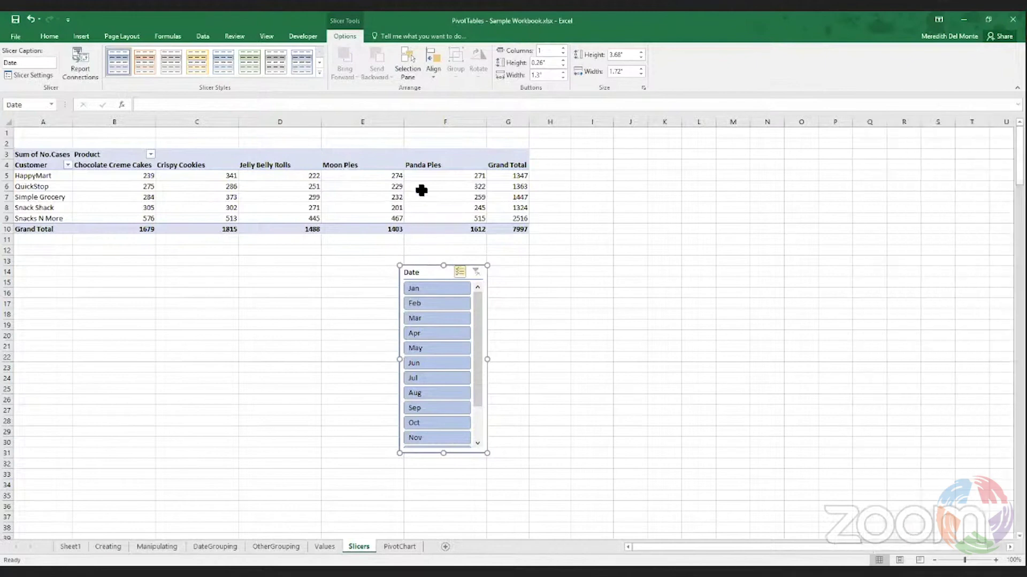
pyautogui.click(457, 174)
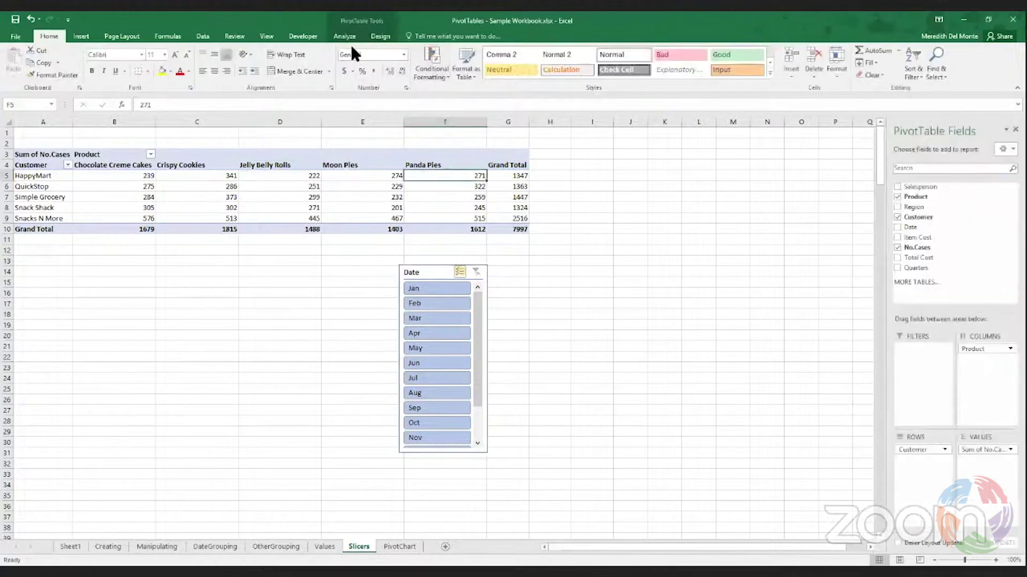
# Insert a Quarters slicer right of the Date slicer, shorten it, and select Qtr1
pyautogui.click(349, 36)
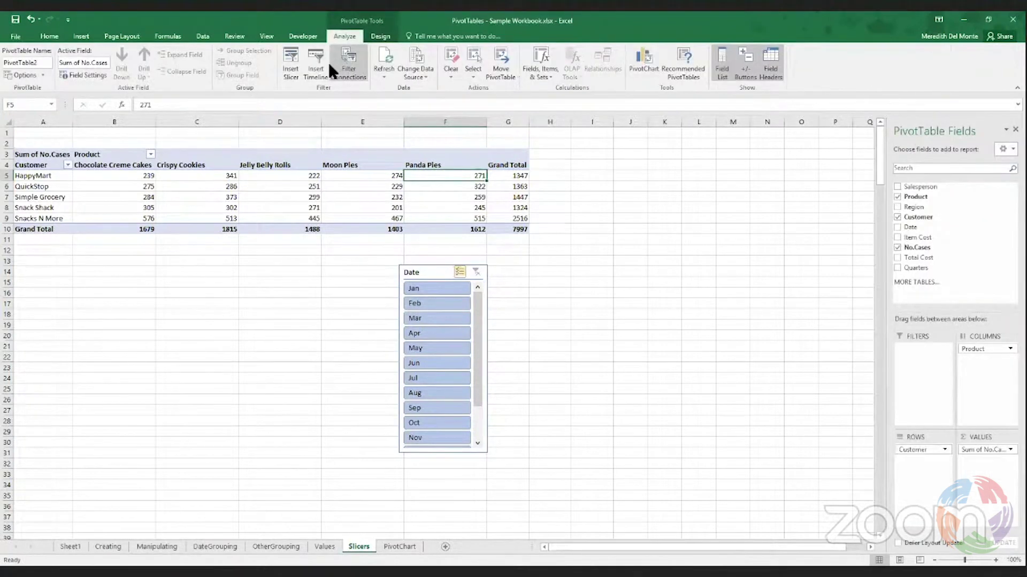
pyautogui.click(284, 72)
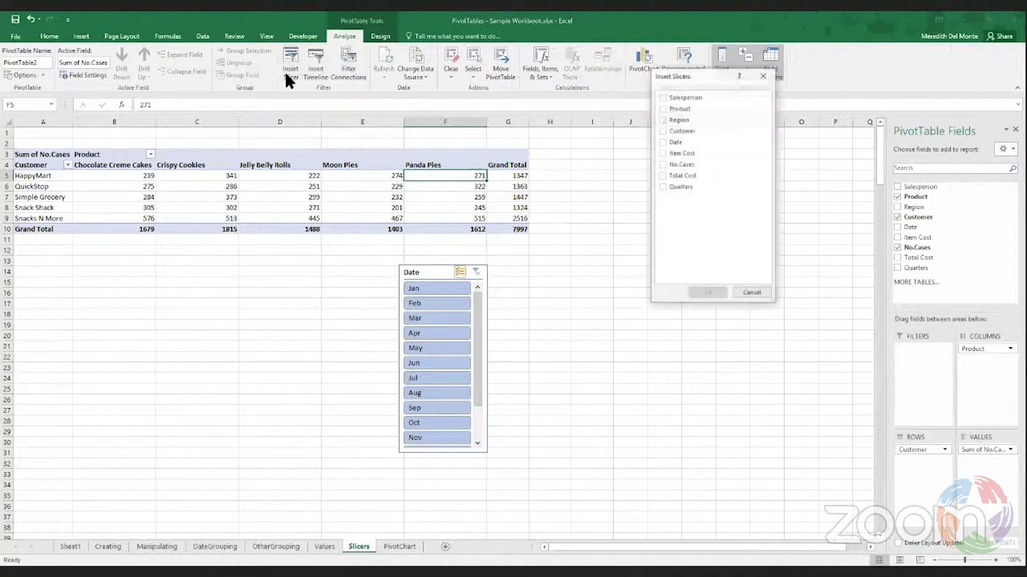
pyautogui.click(663, 187)
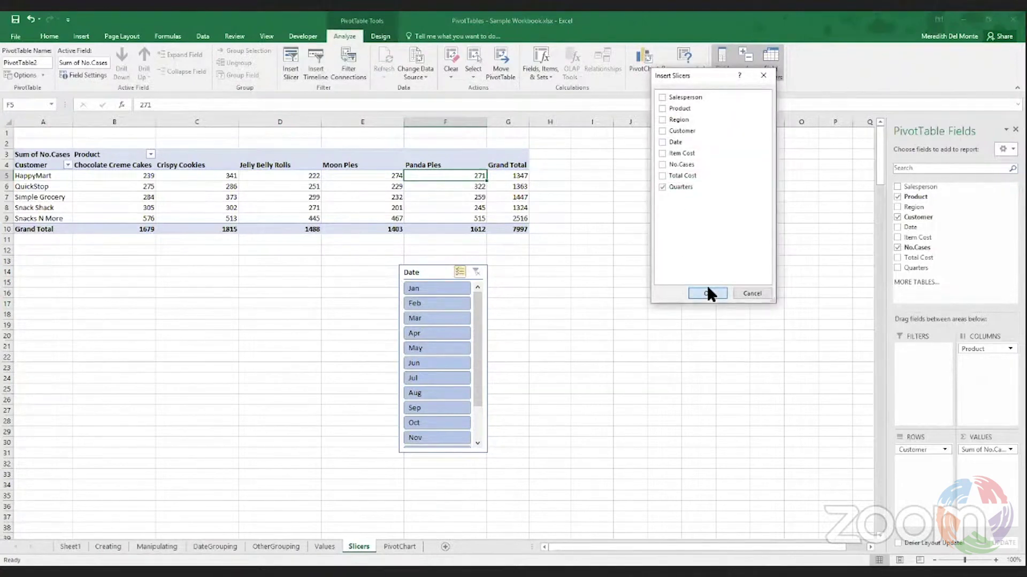
pyautogui.click(707, 292)
pyautogui.moveTo(436, 274); pyautogui.dragTo(597, 270)
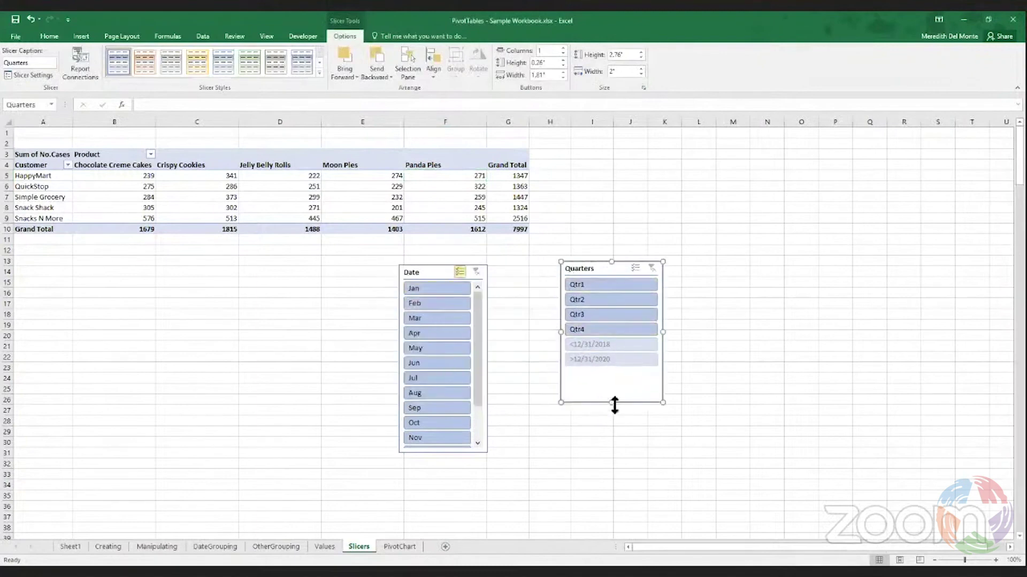
pyautogui.moveTo(618, 373); pyautogui.dragTo(615, 371)
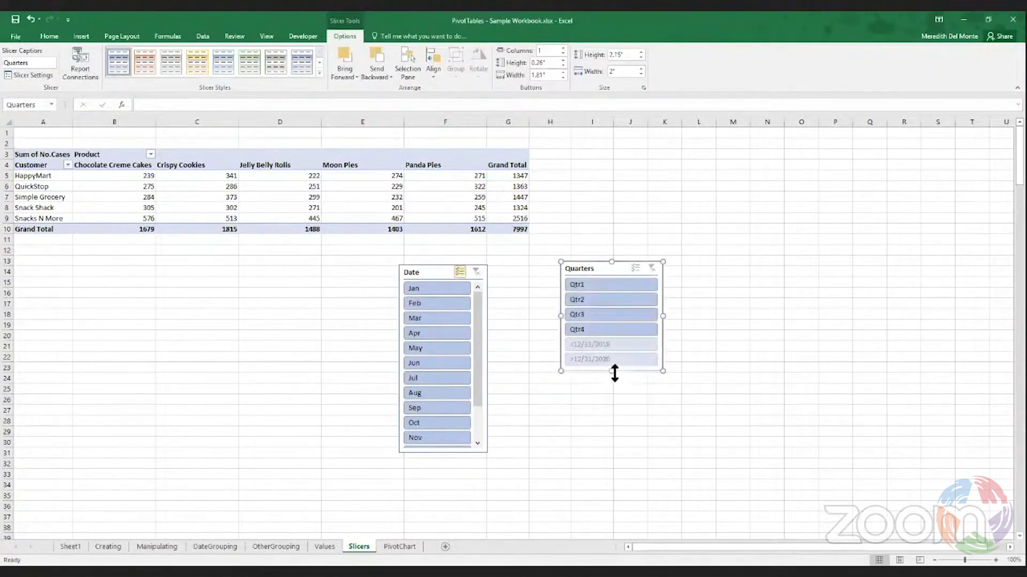
pyautogui.click(588, 288)
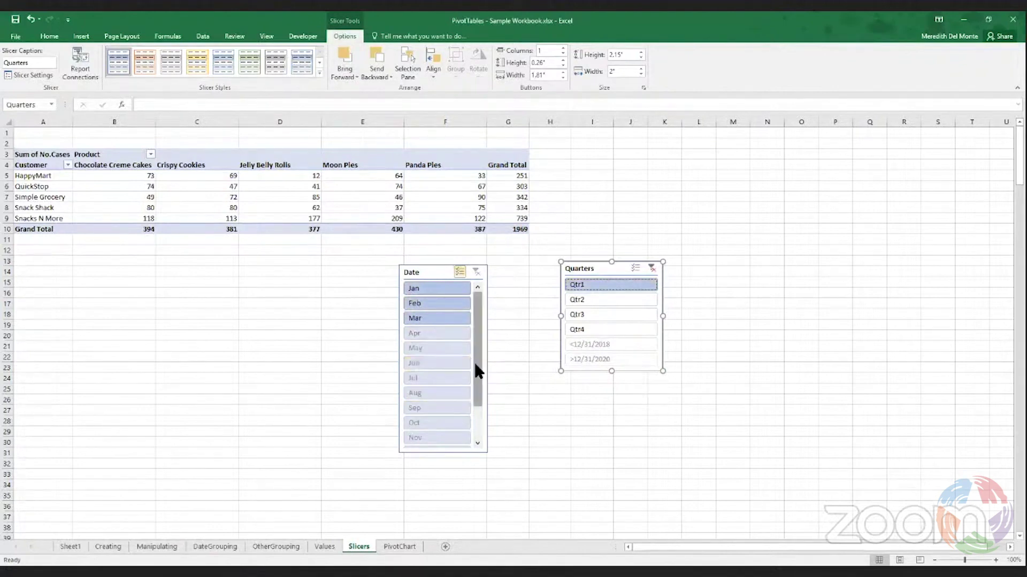
# Switch the Quarters filter to Qtr3 and toggle the August month filter
pyautogui.moveTo(477, 371)
pyautogui.mouseDown()
pyautogui.moveTo(483, 402)
pyautogui.moveTo(483, 367)
pyautogui.mouseUp()
pyautogui.click(588, 313)
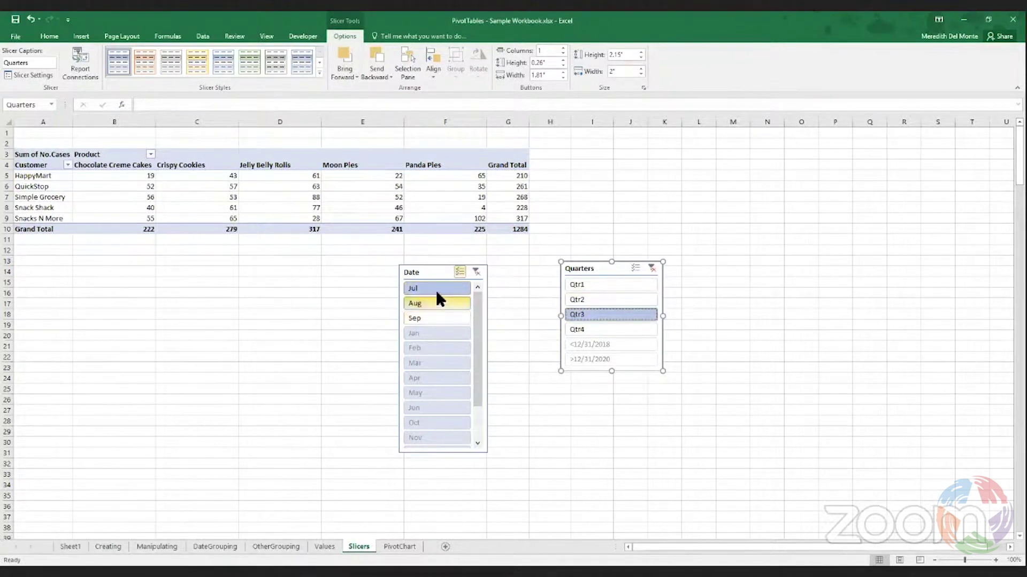
pyautogui.click(426, 304)
pyautogui.click(442, 304)
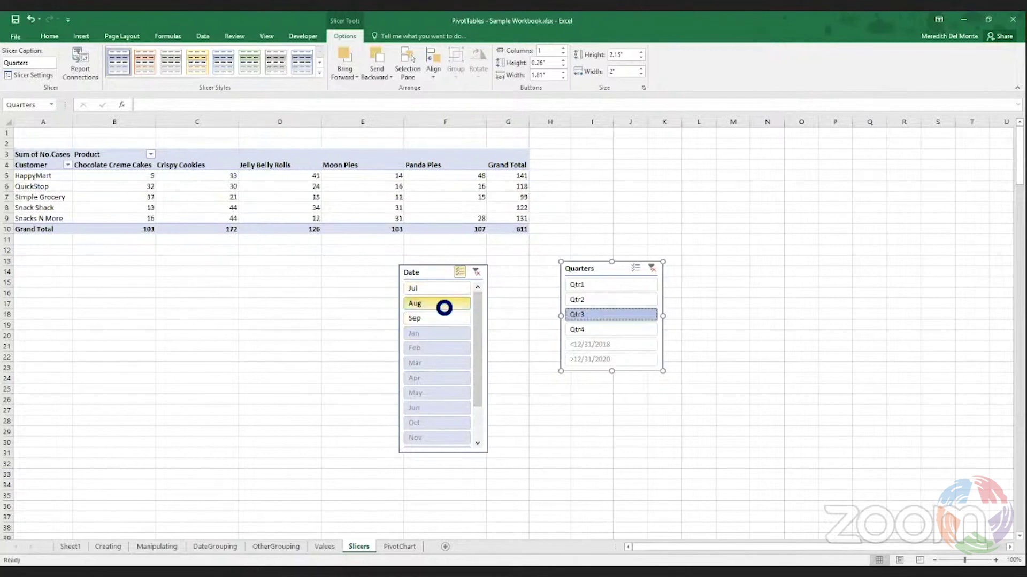
pyautogui.click(400, 304)
# Delete the Date slicer and then the Quarters slicer
pyautogui.click(426, 274)
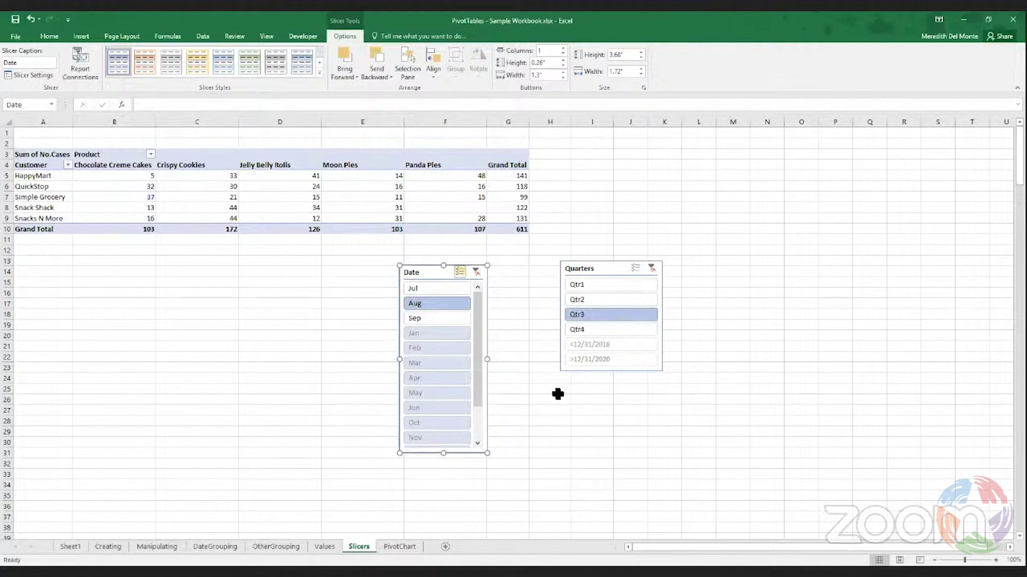
pyautogui.press('Delete')
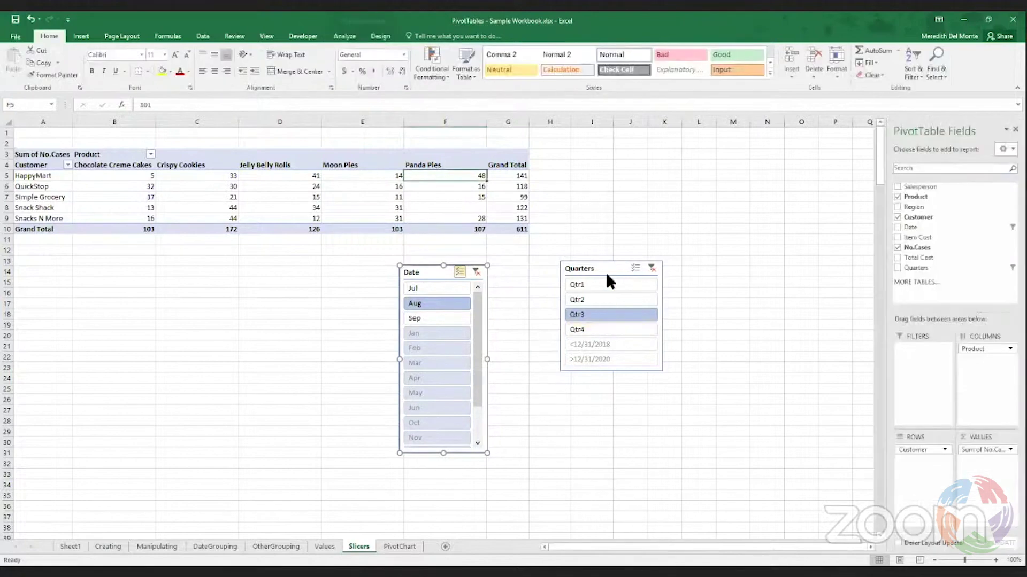
pyautogui.click(589, 269)
pyautogui.press('Delete')
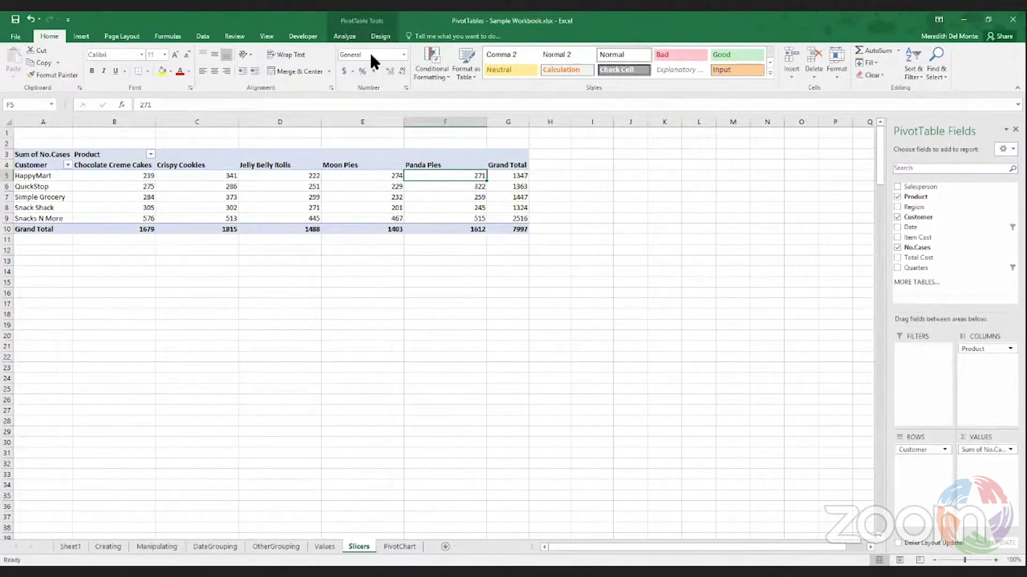
# Insert a Date timeline, stretch it from column A rightward, and select May–Sep 2019
pyautogui.click(345, 37)
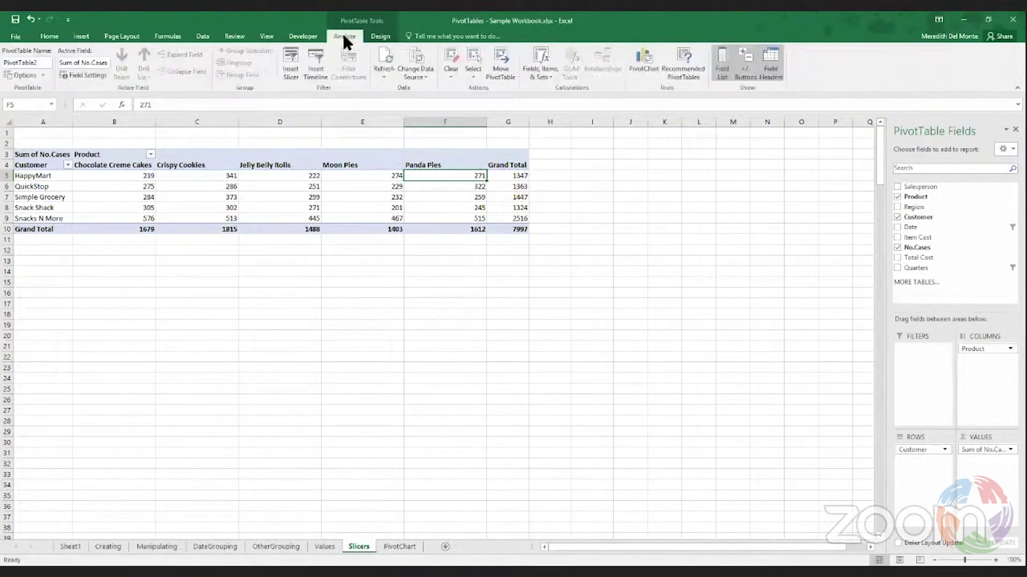
pyautogui.click(315, 72)
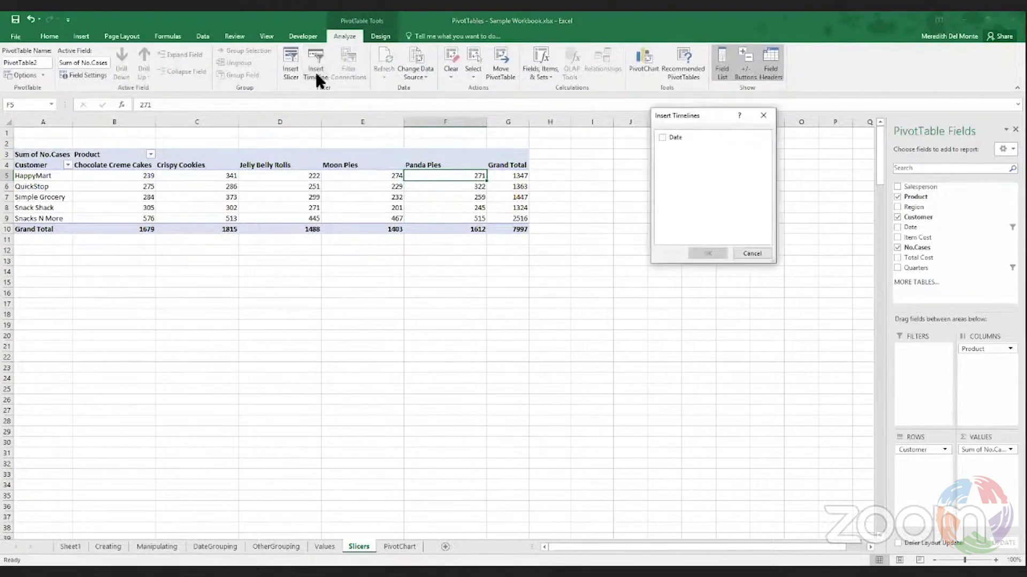
pyautogui.click(663, 137)
pyautogui.click(706, 251)
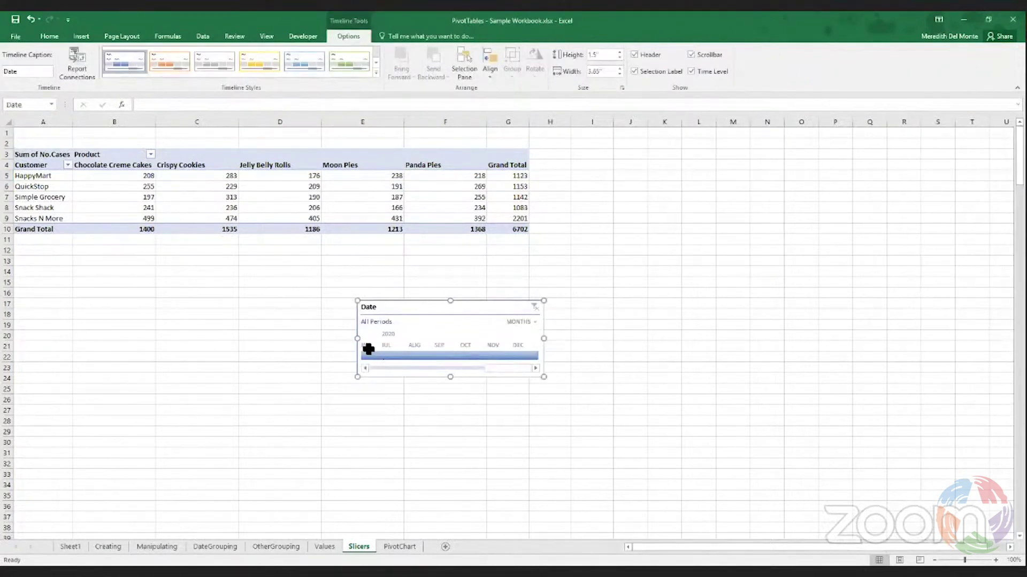
pyautogui.moveTo(364, 342); pyautogui.dragTo(72, 337)
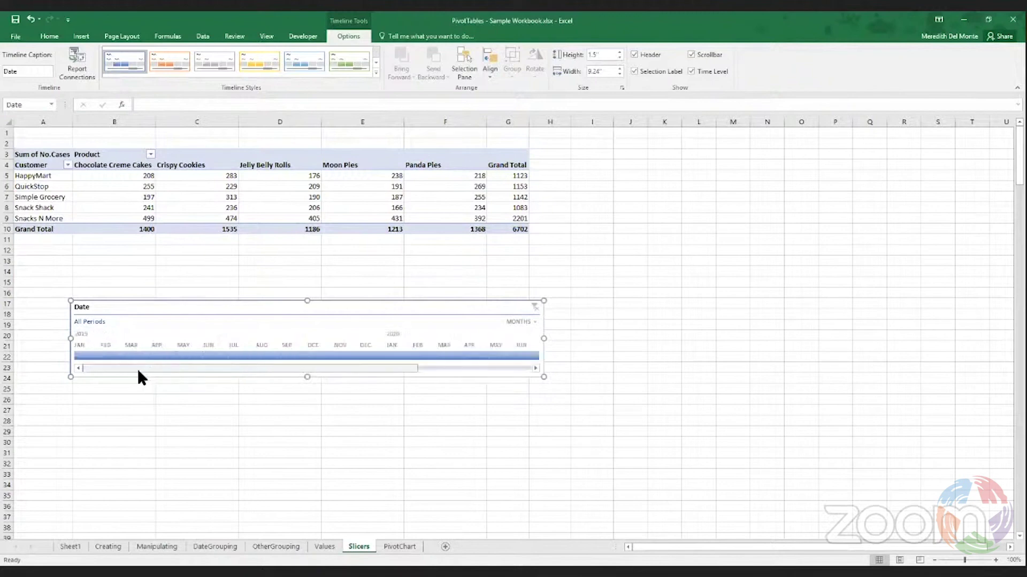
pyautogui.moveTo(544, 347); pyautogui.dragTo(659, 340)
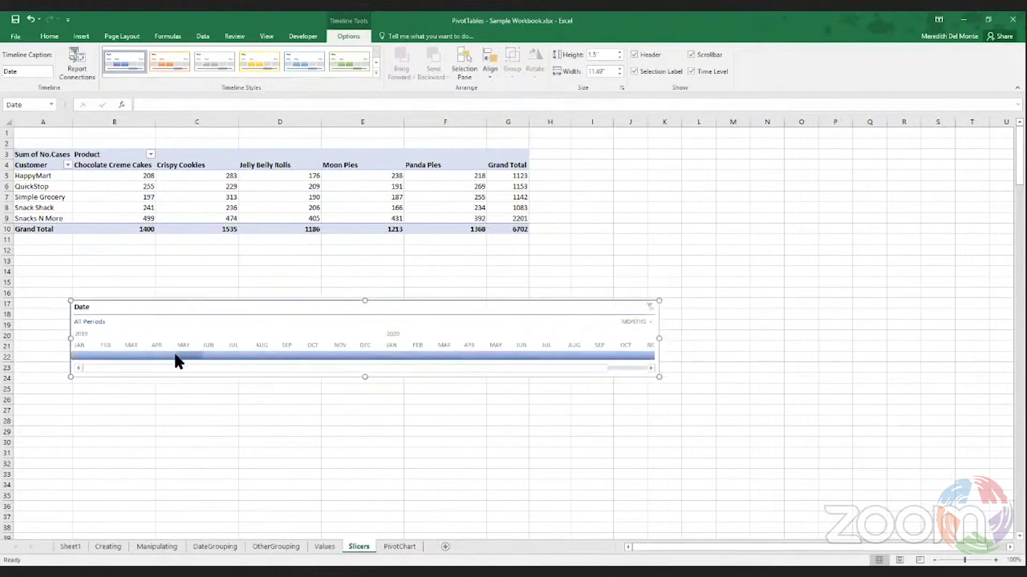
pyautogui.moveTo(182, 357); pyautogui.dragTo(296, 360)
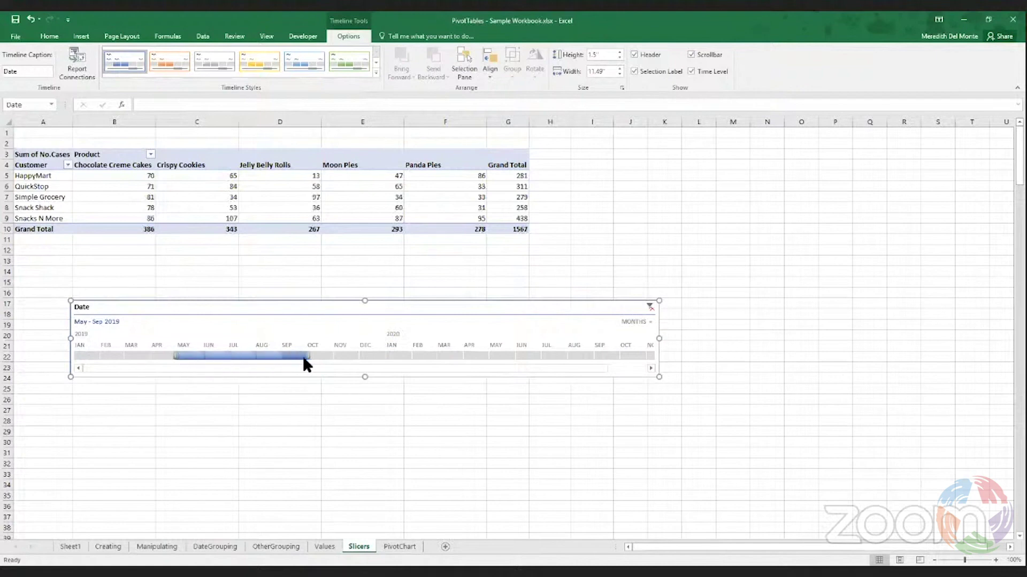
# Try April, June, August 2019 and a Mar–Jul 2019 range, then clear the timeline
pyautogui.click(166, 356)
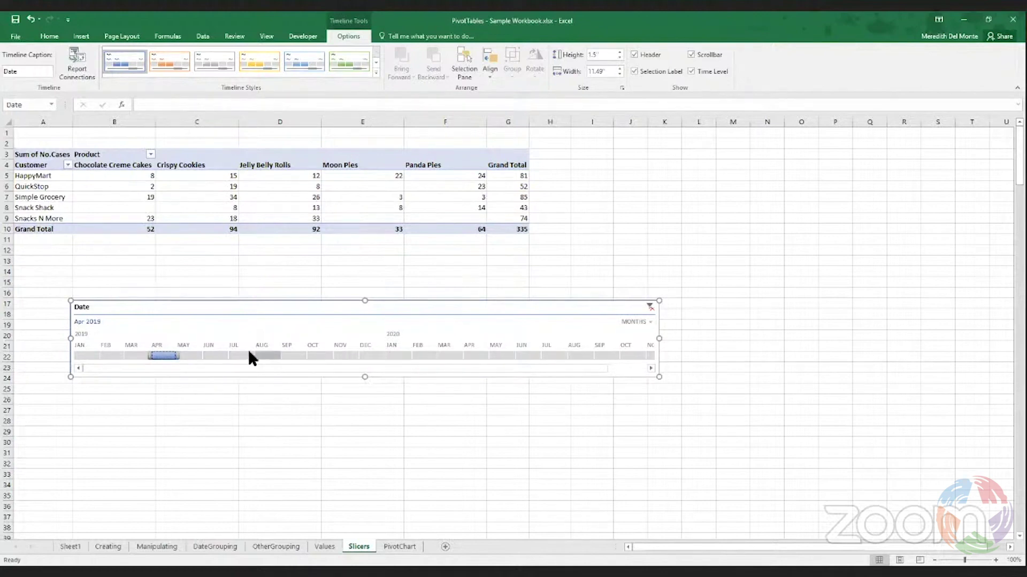
pyautogui.click(220, 355)
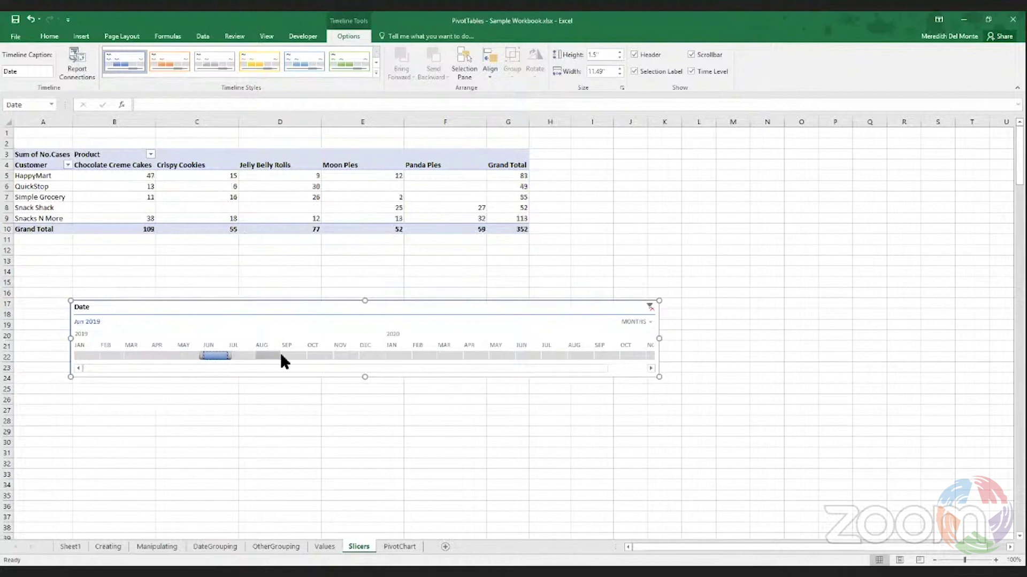
pyautogui.click(280, 355)
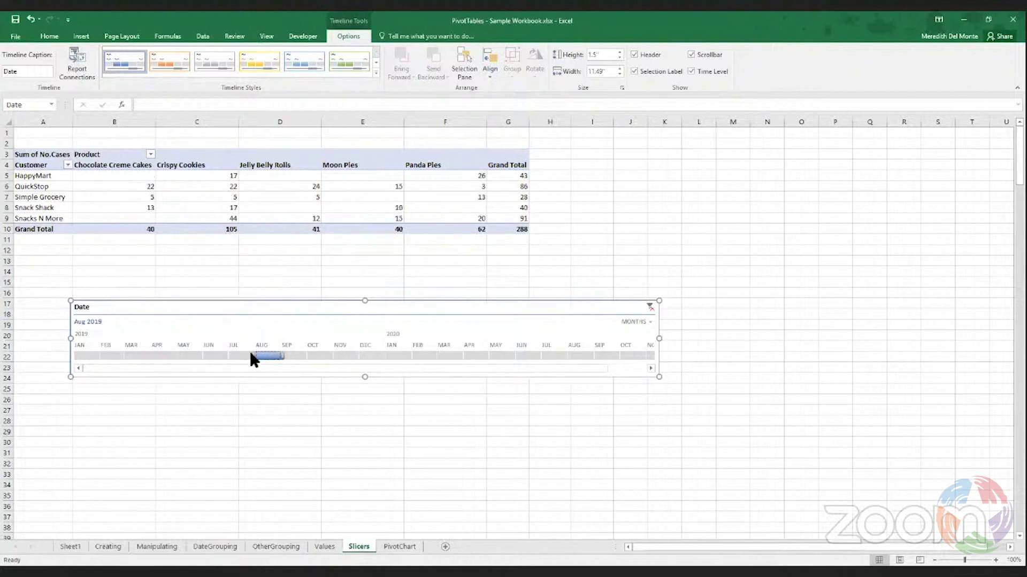
pyautogui.moveTo(249, 354); pyautogui.dragTo(135, 355)
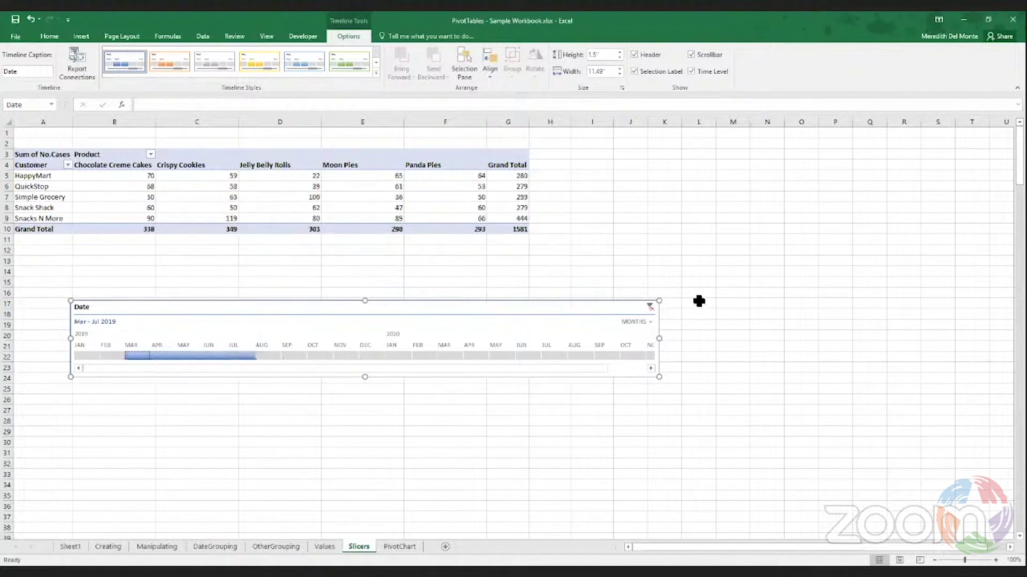
pyautogui.click(634, 321)
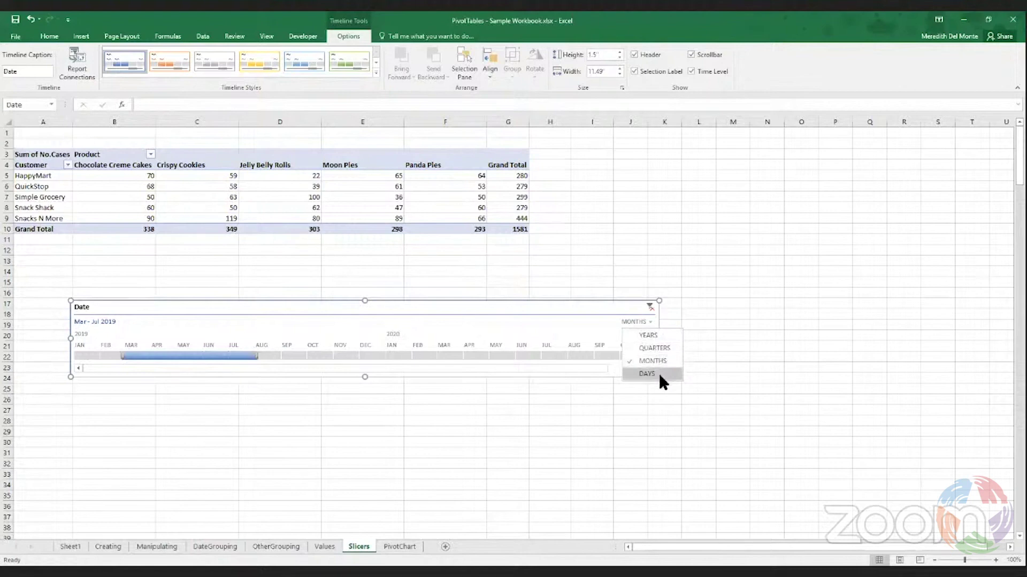
pyautogui.click(649, 307)
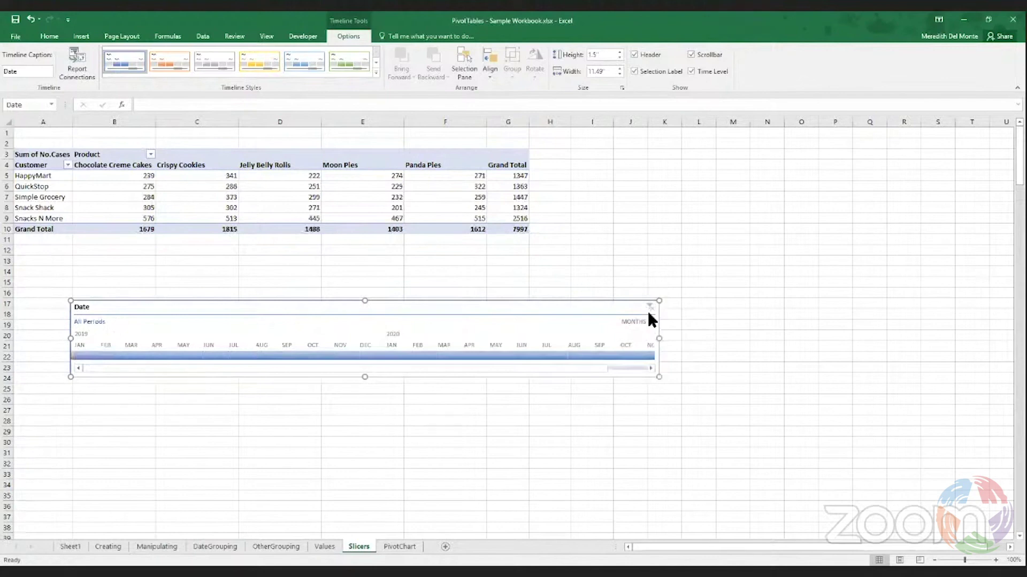